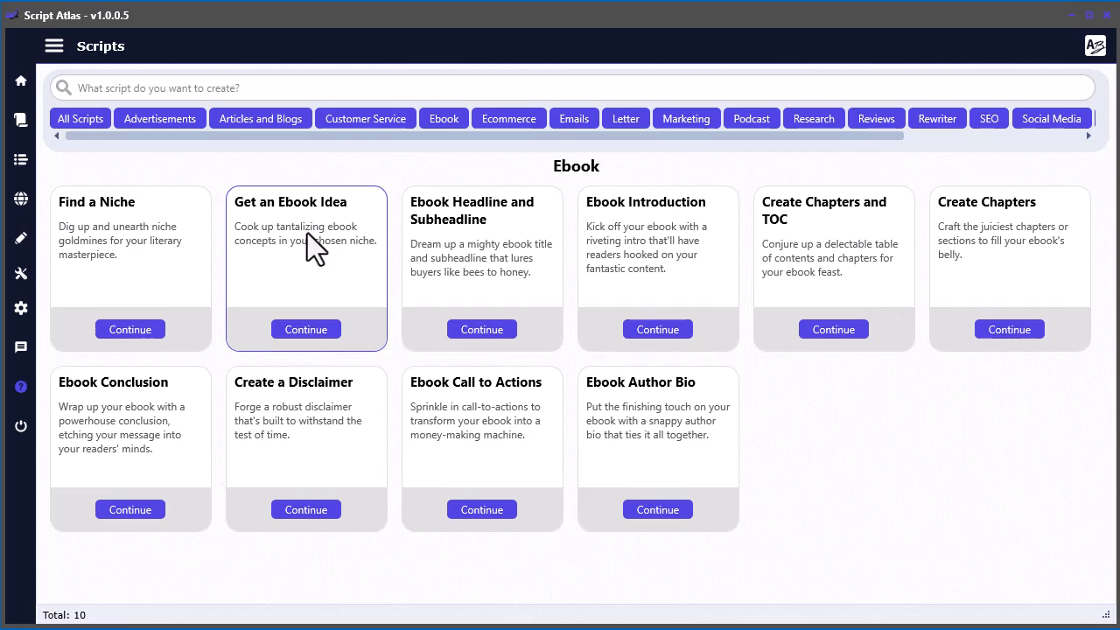
Generate a prompt from the Get an Ebook Idea script for 5 ideas in the health and wellness niche
{"action": "left_click", "coordinate": [308, 330]}
{"action": "left_click", "coordinate": [90, 186]}
{"action": "type", "text": "health and wellness"}
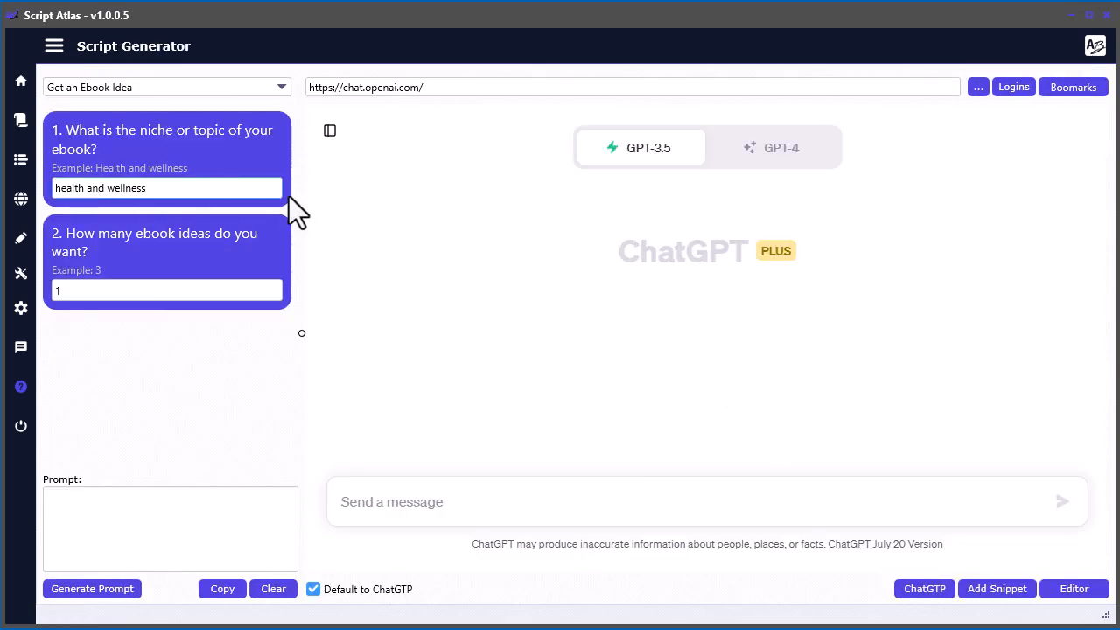
{"action": "left_click_drag", "start_coordinate": [143, 293], "coordinate": [89, 312]}
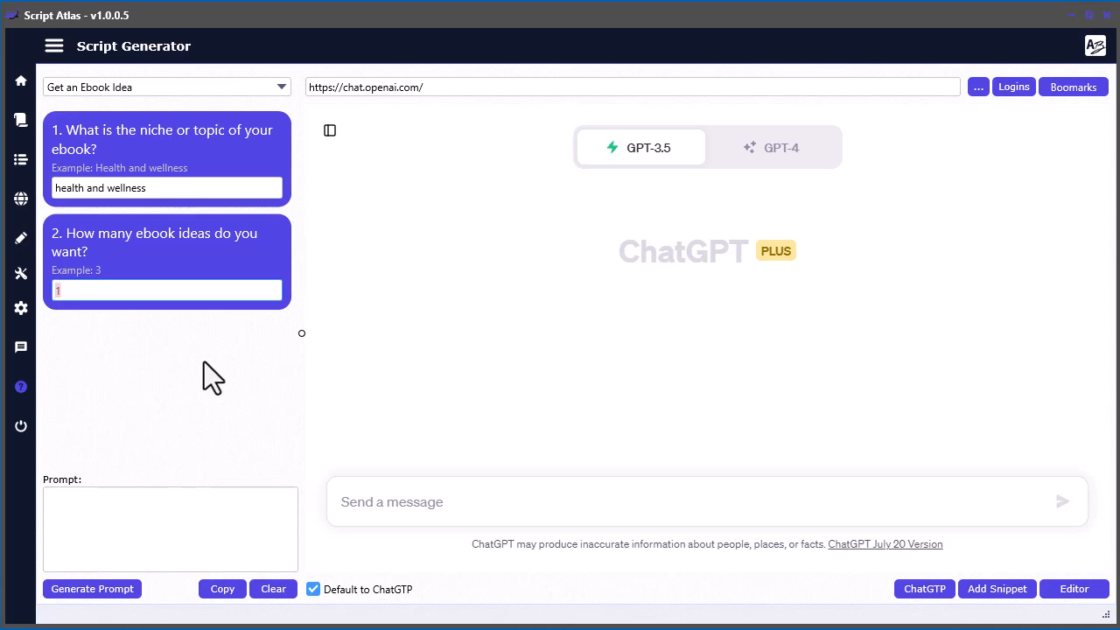
{"action": "type", "text": "5"}
{"action": "left_click", "coordinate": [97, 588]}
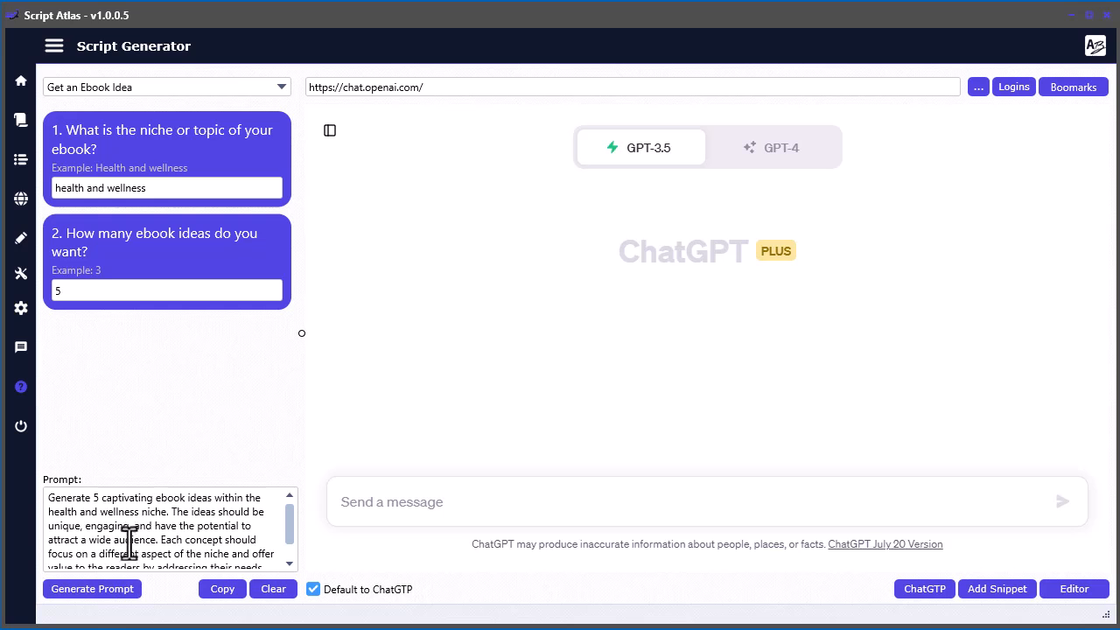
Paste the generated ebook ideas prompt into ChatGPT and send it
{"action": "left_click", "coordinate": [489, 501]}
{"action": "right_click", "coordinate": [489, 501]}
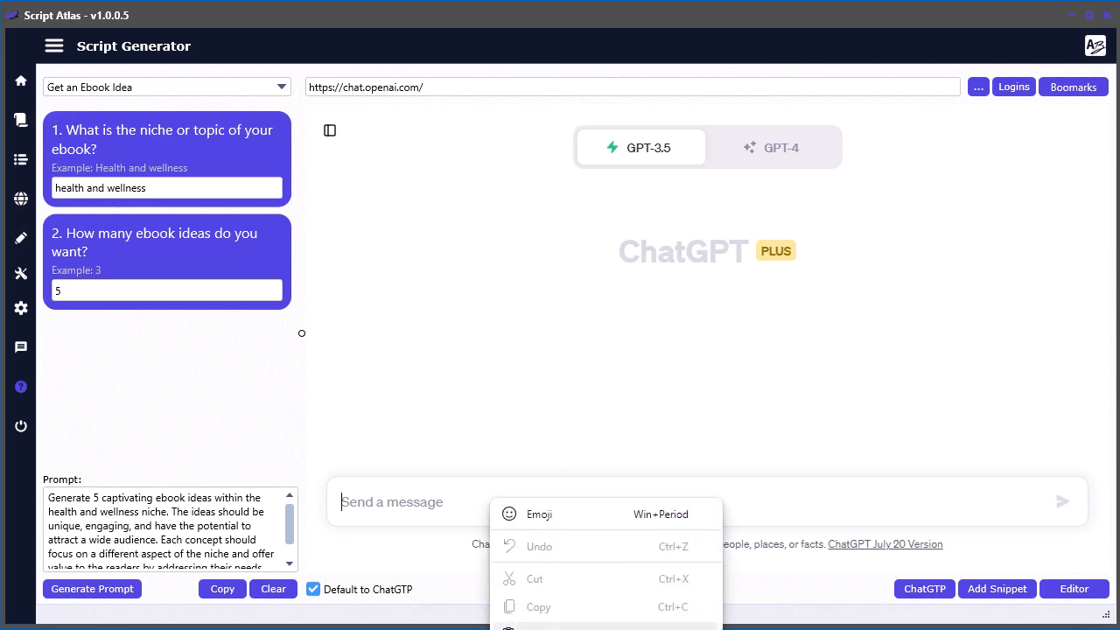
{"action": "left_click", "coordinate": [525, 625]}
{"action": "left_click", "coordinate": [1062, 502]}
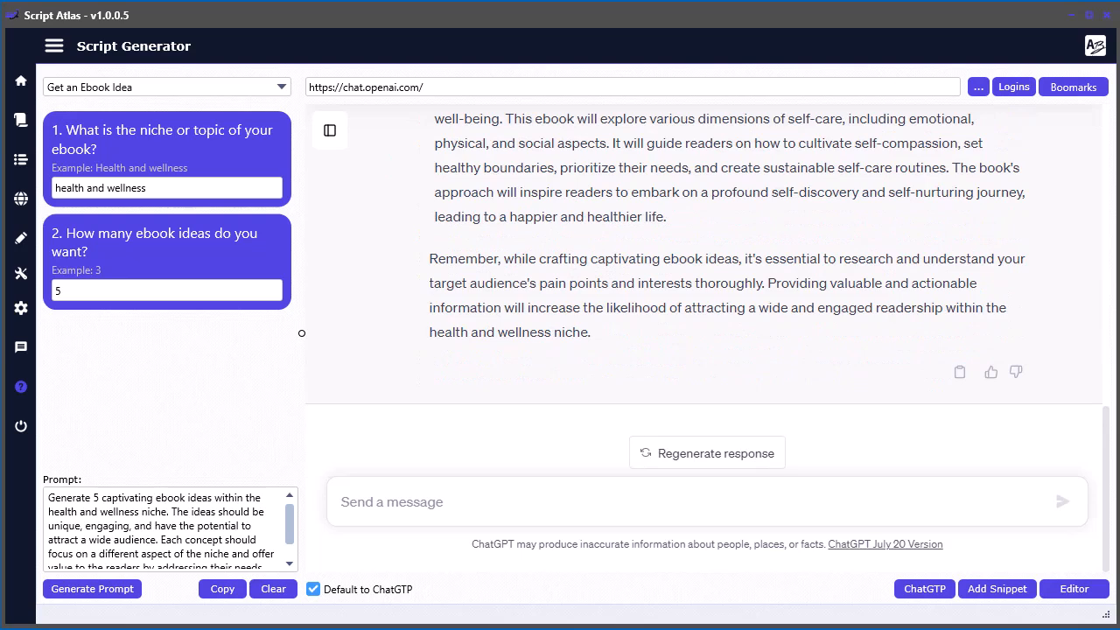
Copy the title "Sleep Restoration: Unlocking the Secrets to Deep, Restorative Sleep" from the third ebook idea into the Script Editor
{"action": "scroll", "coordinate": [812, 320], "scroll_direction": "up", "scroll_amount": 3}
{"action": "scroll", "coordinate": [813, 335], "scroll_direction": "up", "scroll_amount": 3}
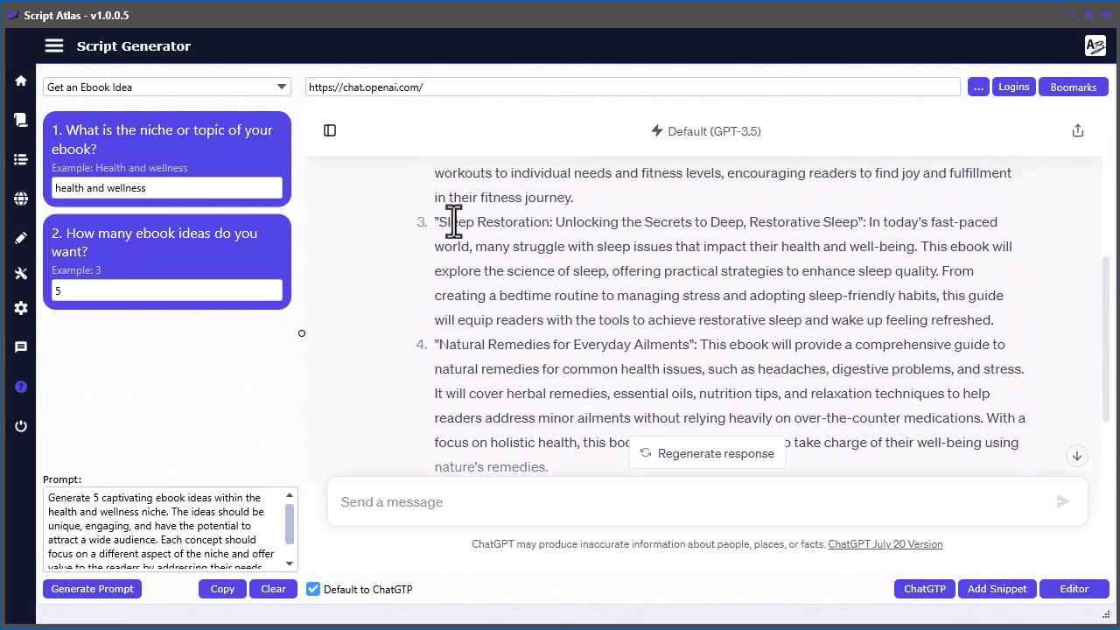
{"action": "left_click_drag", "start_coordinate": [857, 222], "coordinate": [437, 221]}
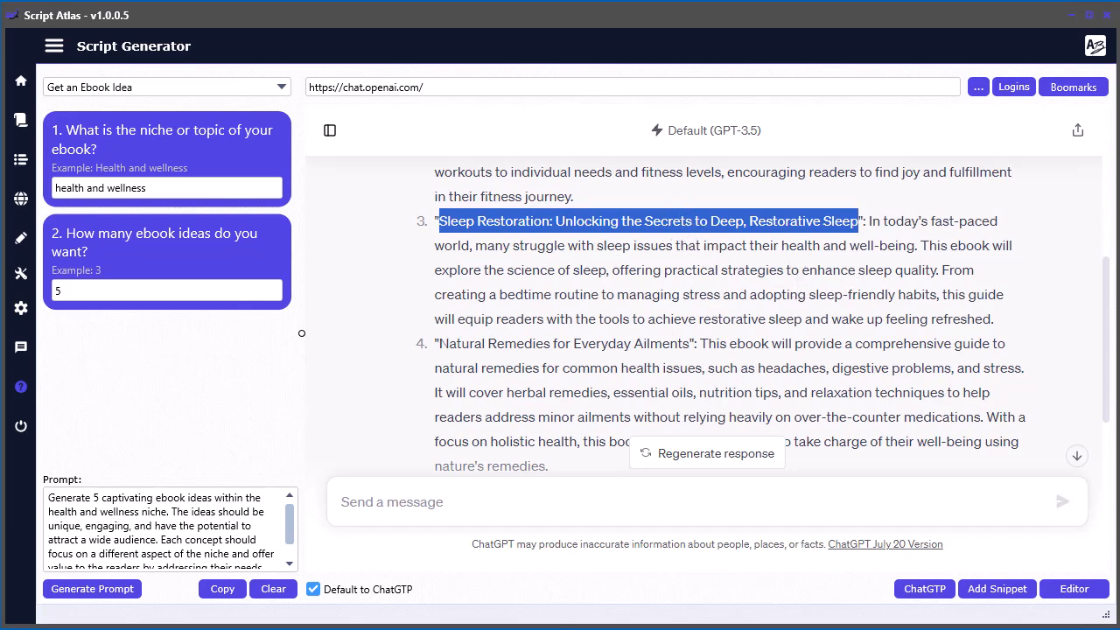
{"action": "left_click", "coordinate": [1074, 589]}
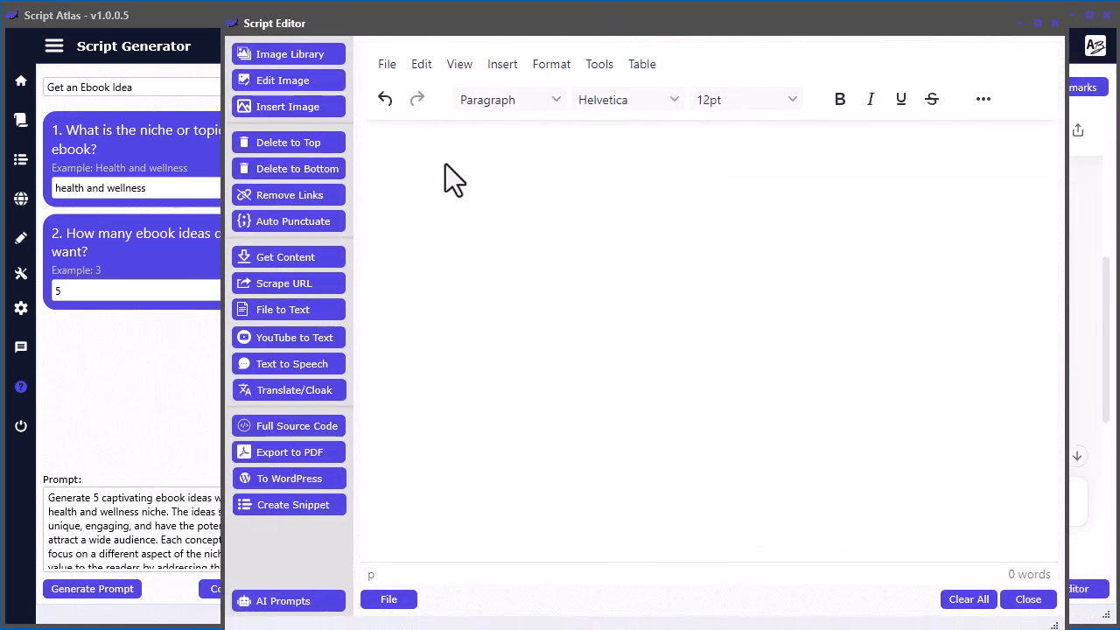
{"action": "left_click_drag", "start_coordinate": [499, 23], "coordinate": [529, 0]}
Save the editor document as an HTML file named "sleep ebook" and move the editor out of the way
{"action": "left_click", "coordinate": [435, 463]}
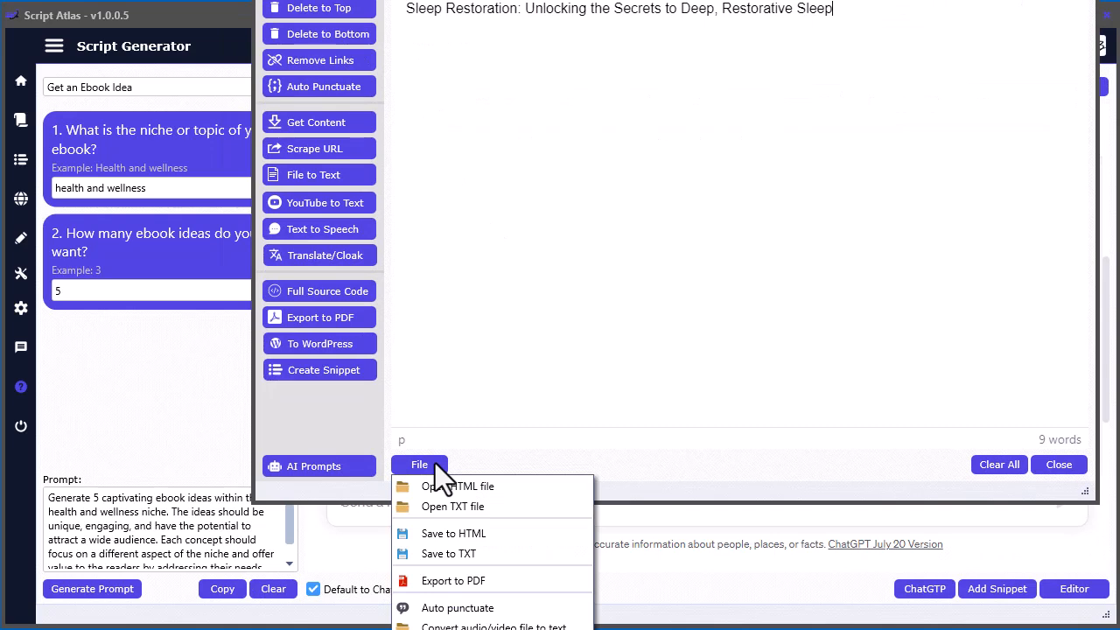
{"action": "left_click", "coordinate": [448, 531]}
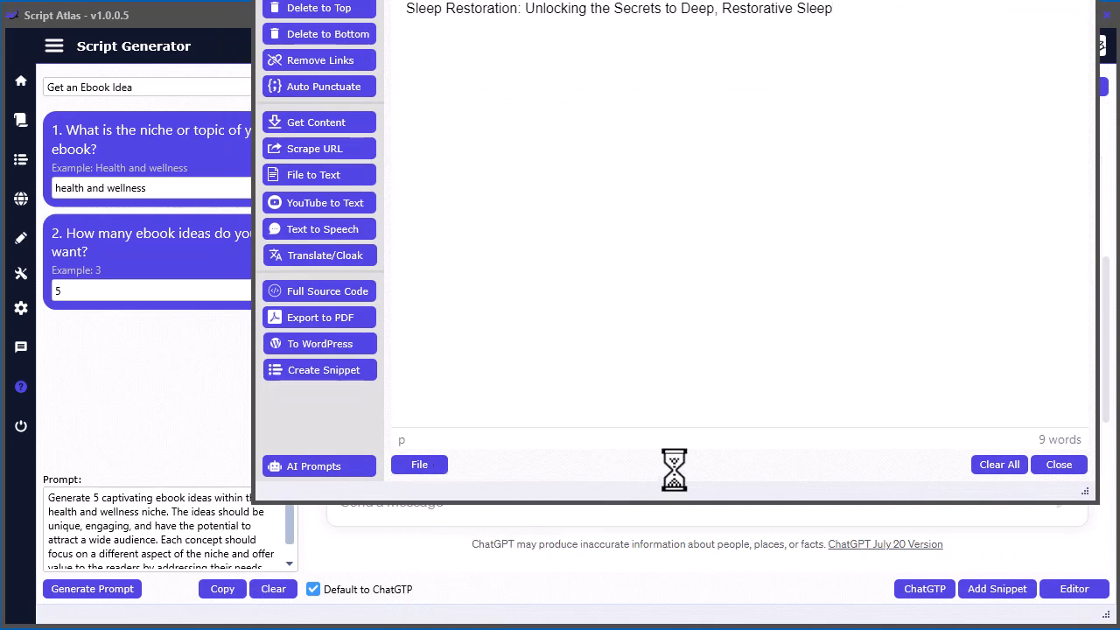
{"action": "left_click_drag", "start_coordinate": [613, 0], "coordinate": [423, 0]}
{"action": "key", "text": "Home"}
{"action": "key", "text": "Delete"}
{"action": "key", "text": "Delete"}
{"action": "key", "text": "Delete"}
{"action": "key", "text": "Delete"}
{"action": "key", "text": "Delete"}
{"action": "key", "text": "Delete"}
{"action": "type", "text": "sleep ebb"}
{"action": "key", "text": "BackSpace"}
{"action": "type", "text": "ook"}
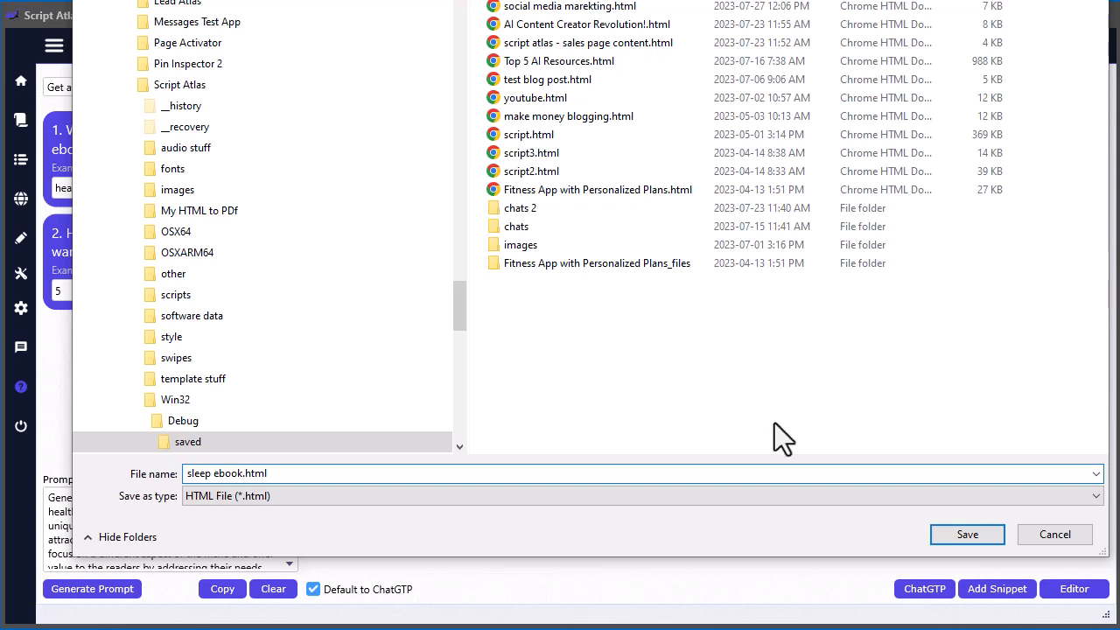
{"action": "left_click", "coordinate": [958, 540]}
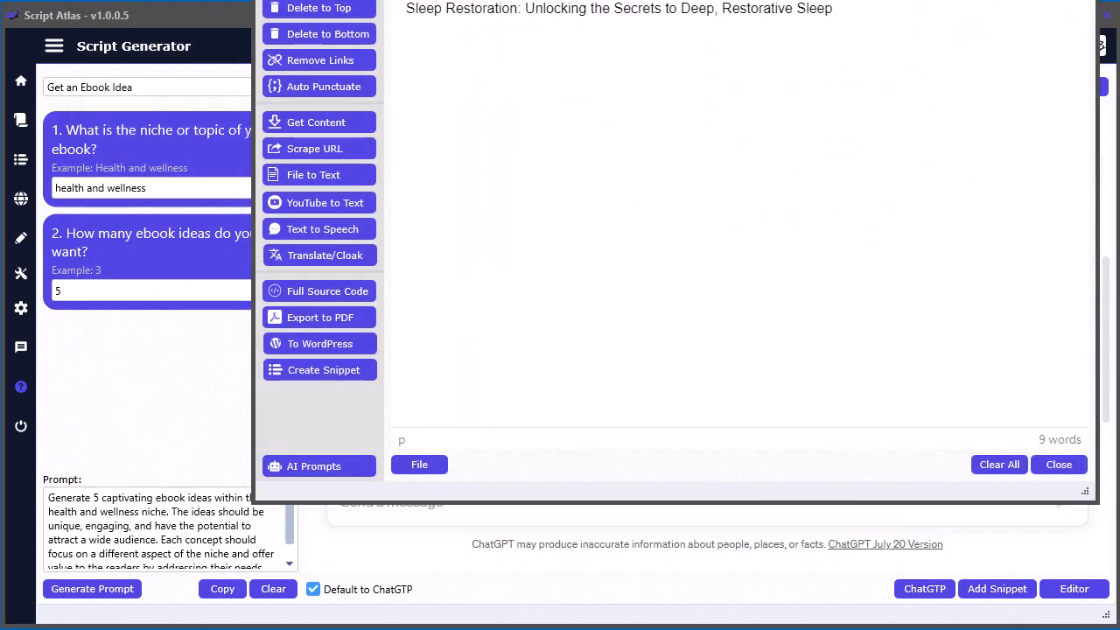
{"action": "key", "text": "alt+F4"}
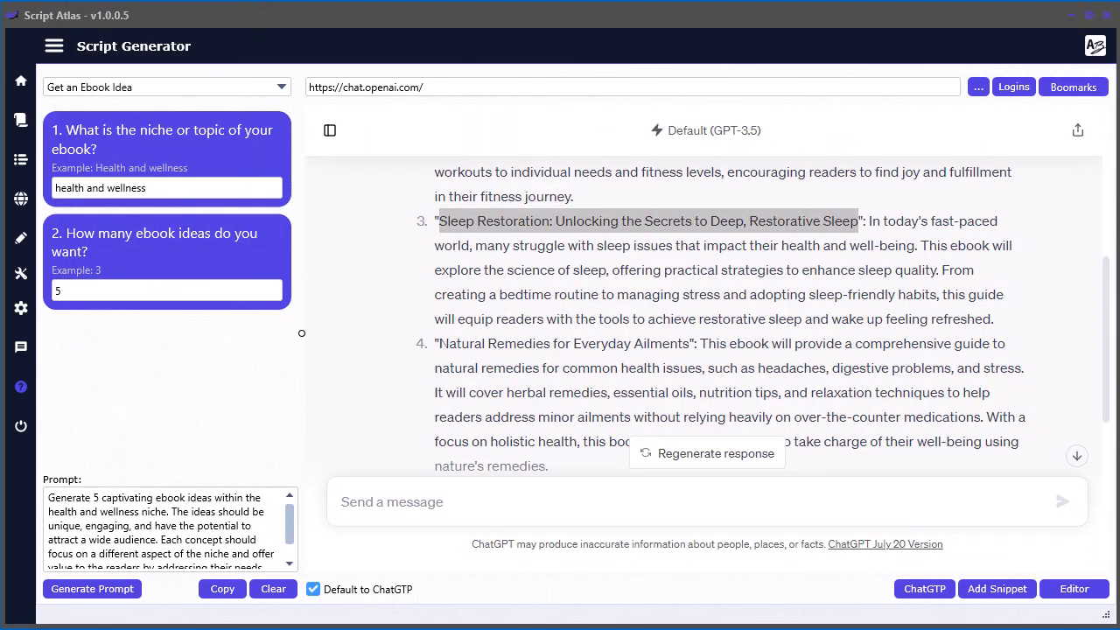
{"action": "left_click_drag", "start_coordinate": [1119, 54], "coordinate": [1119, 22]}
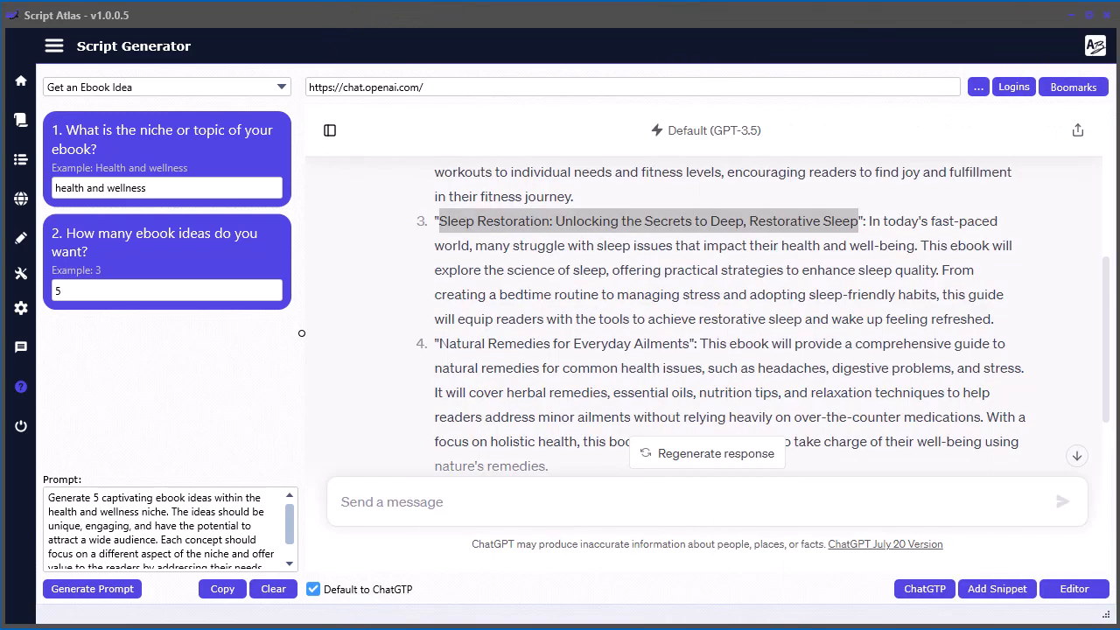
{"action": "left_click", "coordinate": [744, 262]}
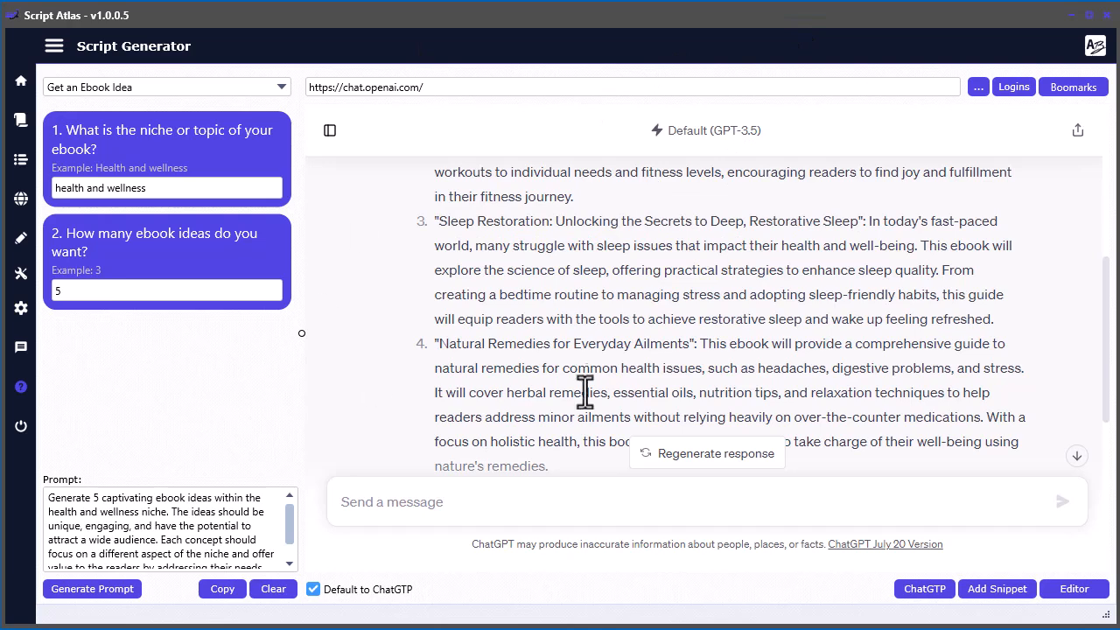
{"action": "scroll", "coordinate": [758, 354], "scroll_direction": "up", "scroll_amount": 1}
{"action": "scroll", "coordinate": [759, 354], "scroll_direction": "down", "scroll_amount": 1}
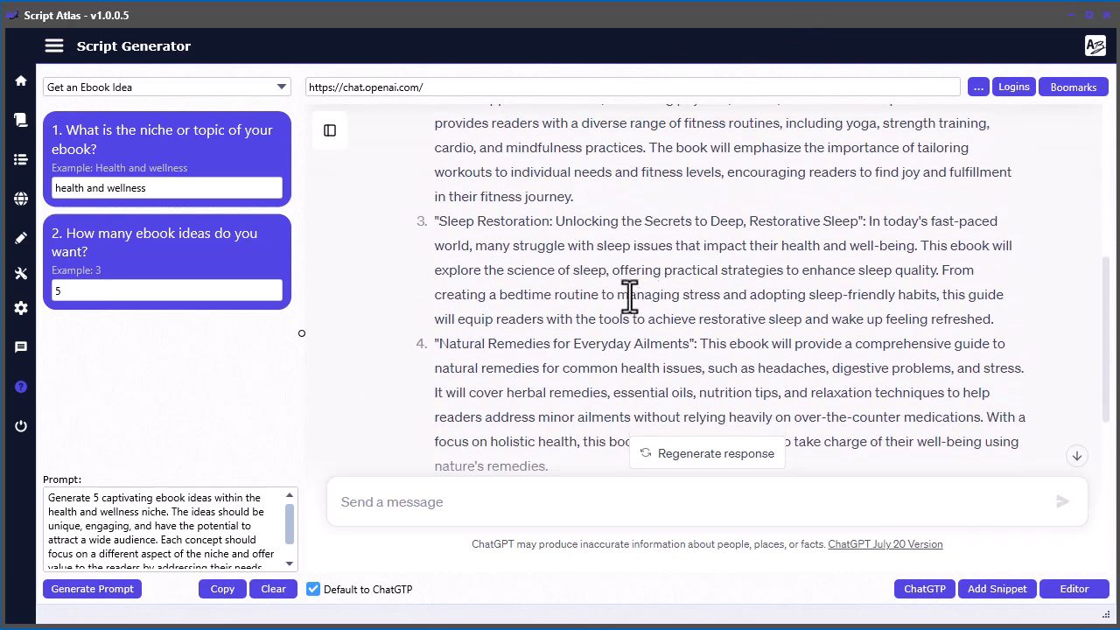
{"action": "left_click", "coordinate": [325, 133]}
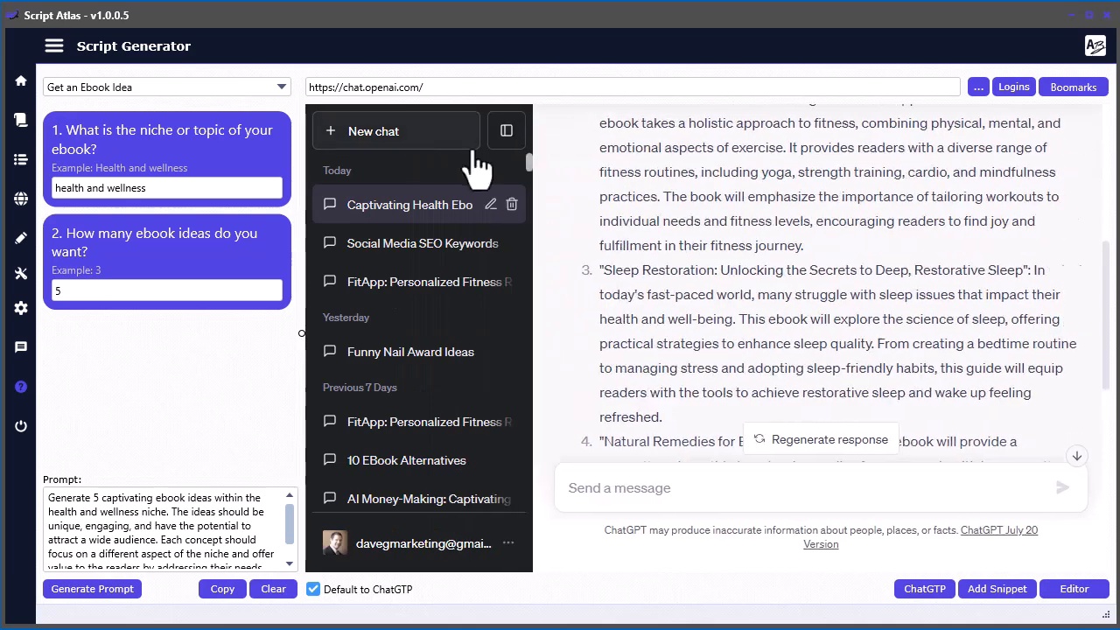
{"action": "left_click", "coordinate": [507, 133]}
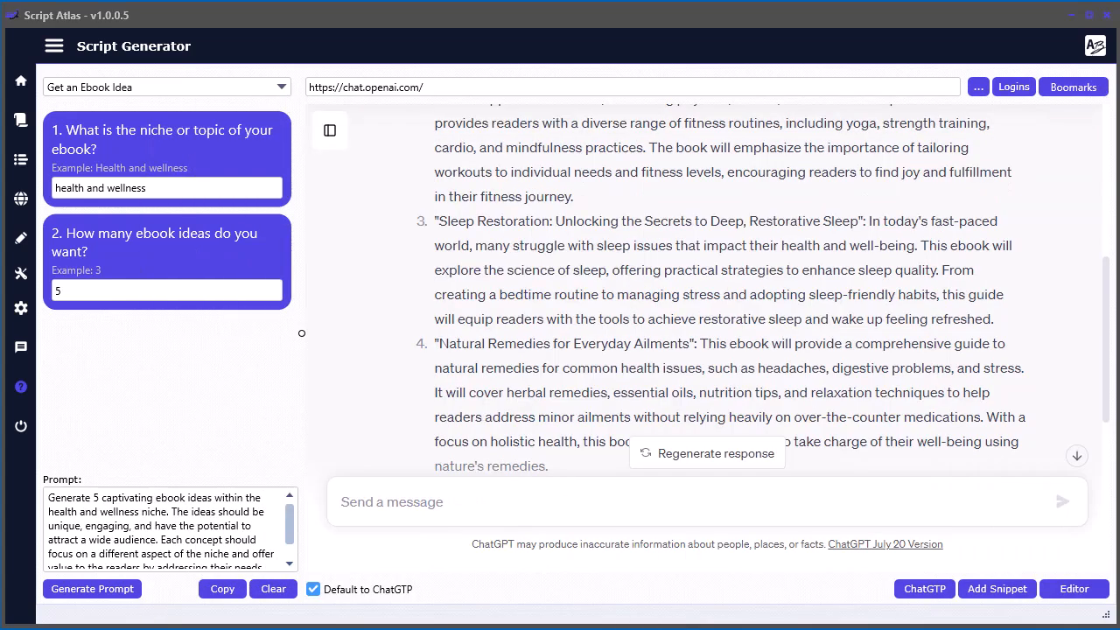
Generate an Ebook Headline and Subheadline prompt using the copied Sleep Restoration title as main topic and the Intriguing headline style
{"action": "left_click", "coordinate": [21, 119]}
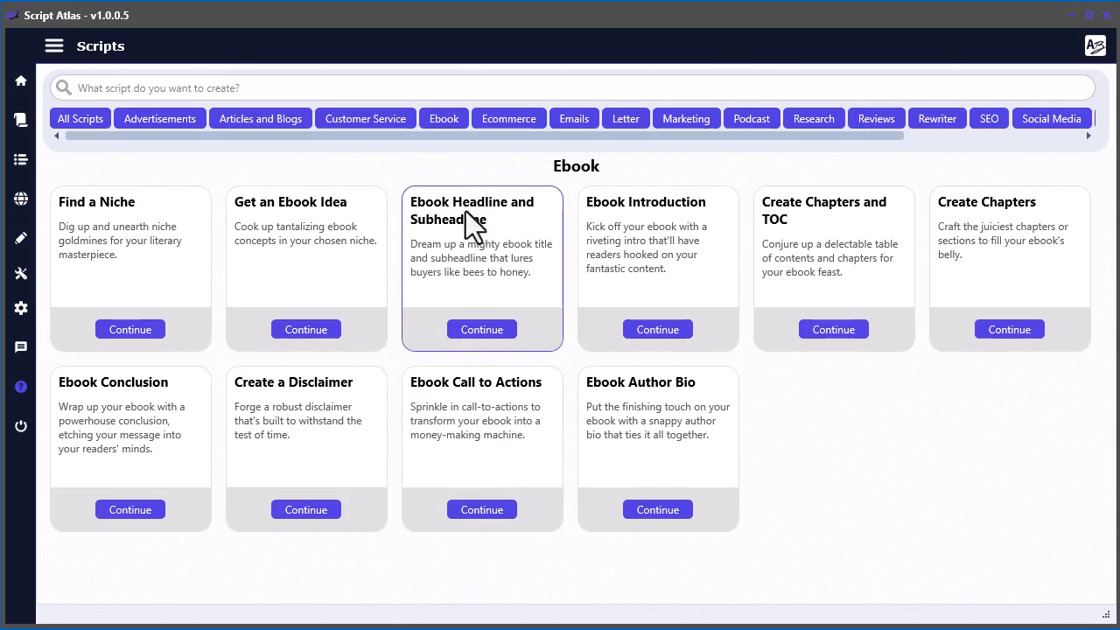
{"action": "left_click", "coordinate": [482, 329]}
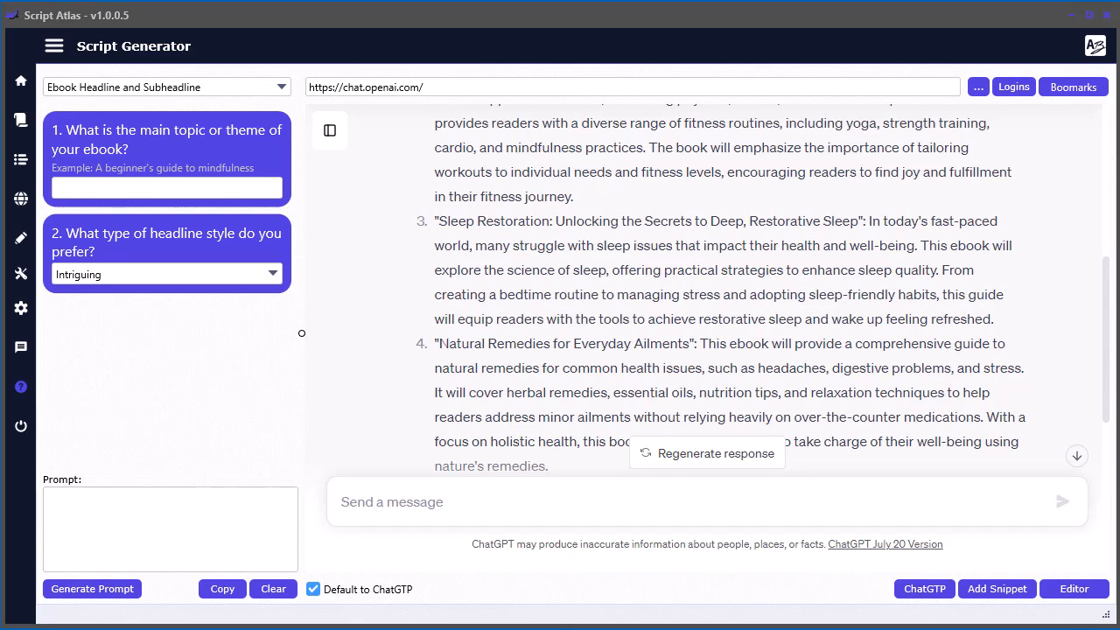
{"action": "left_click", "coordinate": [118, 187]}
{"action": "key", "text": "ctrl+v"}
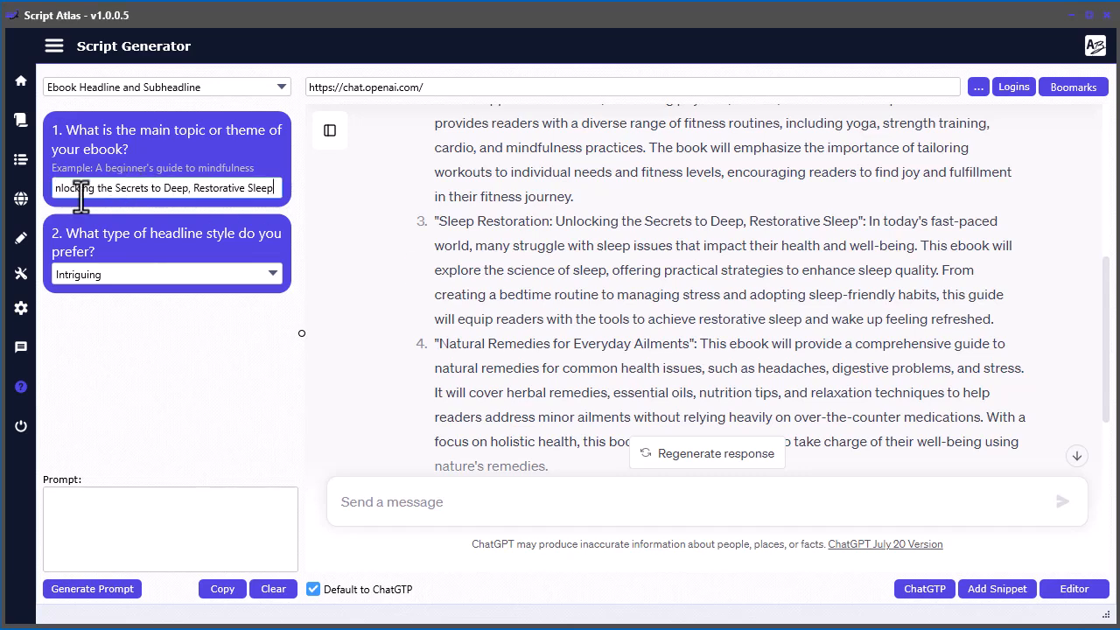
{"action": "left_click", "coordinate": [261, 273]}
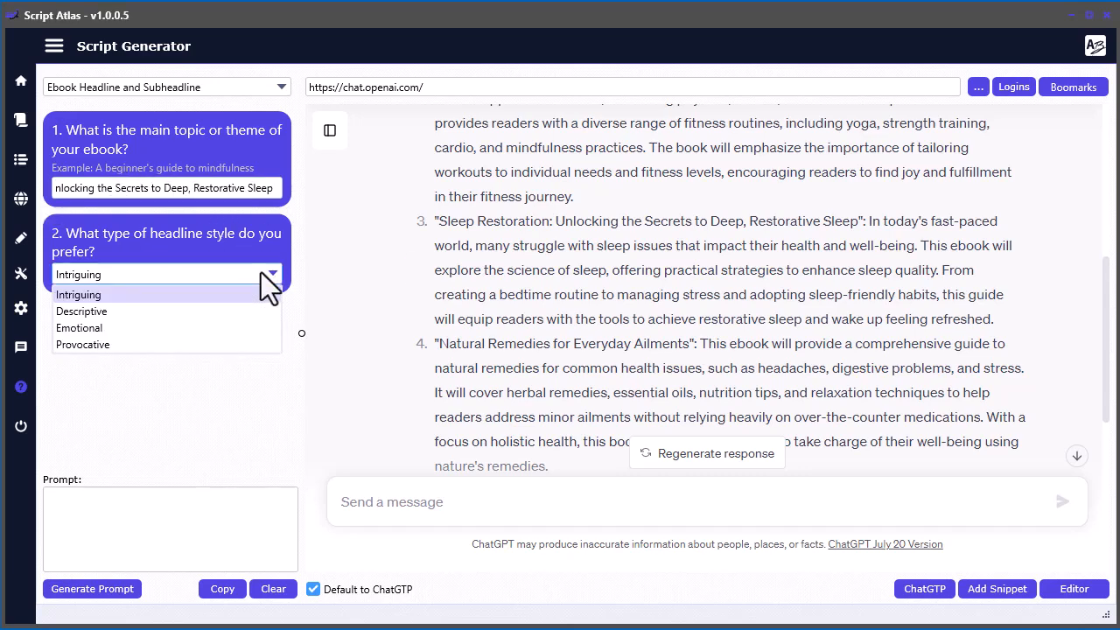
{"action": "left_click", "coordinate": [114, 297]}
{"action": "left_click", "coordinate": [108, 592]}
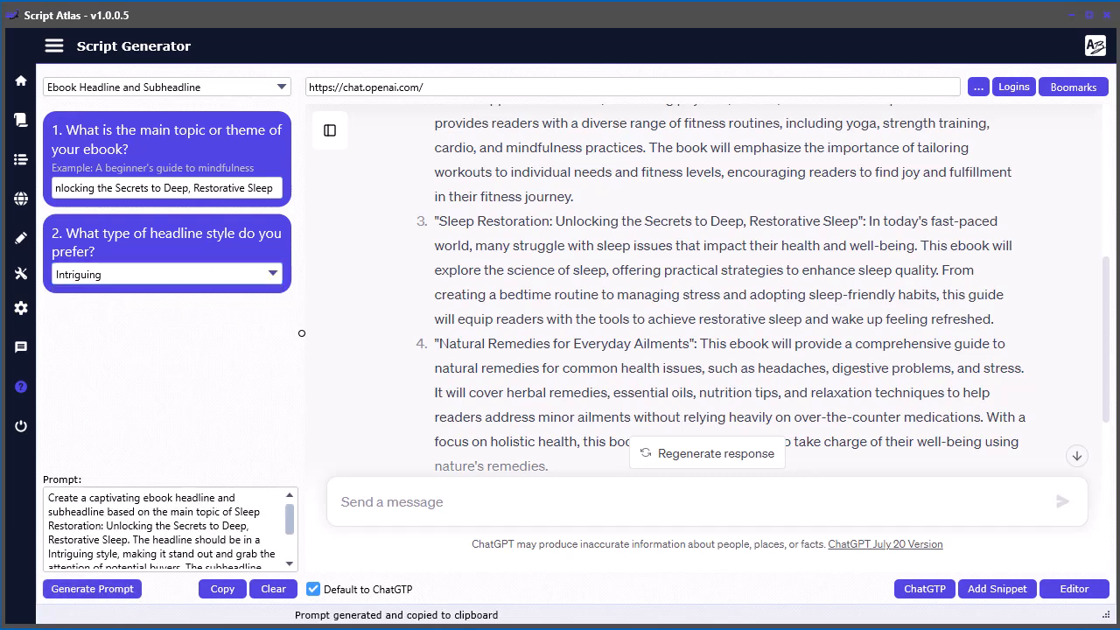
Paste the headline and subheadline prompt into the existing ChatGPT conversation and send it
{"action": "left_click", "coordinate": [500, 512]}
{"action": "key", "text": "ctrl+v"}
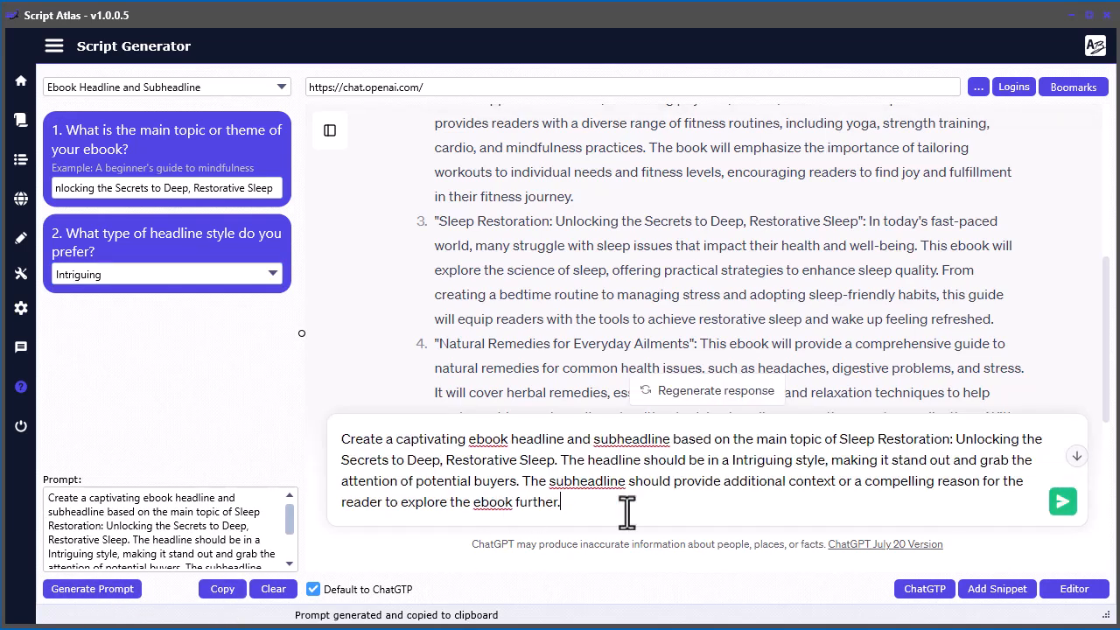
{"action": "left_click", "coordinate": [1062, 501]}
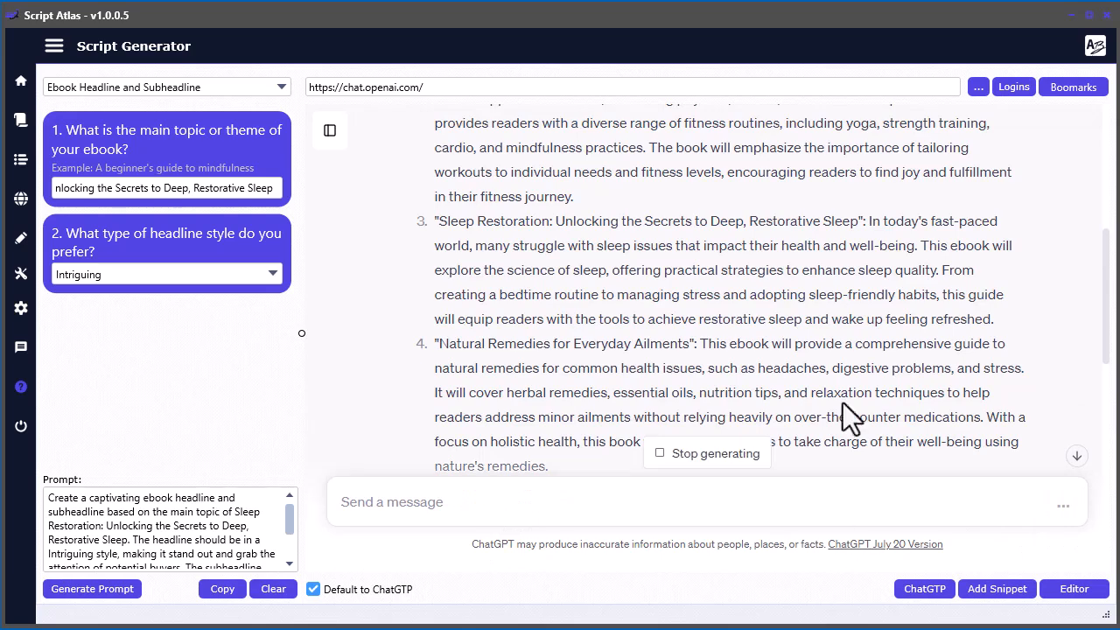
Copy ChatGPT's headline and subheadline into the Script Editor below the Sleep Restoration title, then move the editor aside
{"action": "scroll", "coordinate": [844, 298], "scroll_direction": "down", "scroll_amount": 10}
{"action": "scroll", "coordinate": [845, 312], "scroll_direction": "down", "scroll_amount": 1}
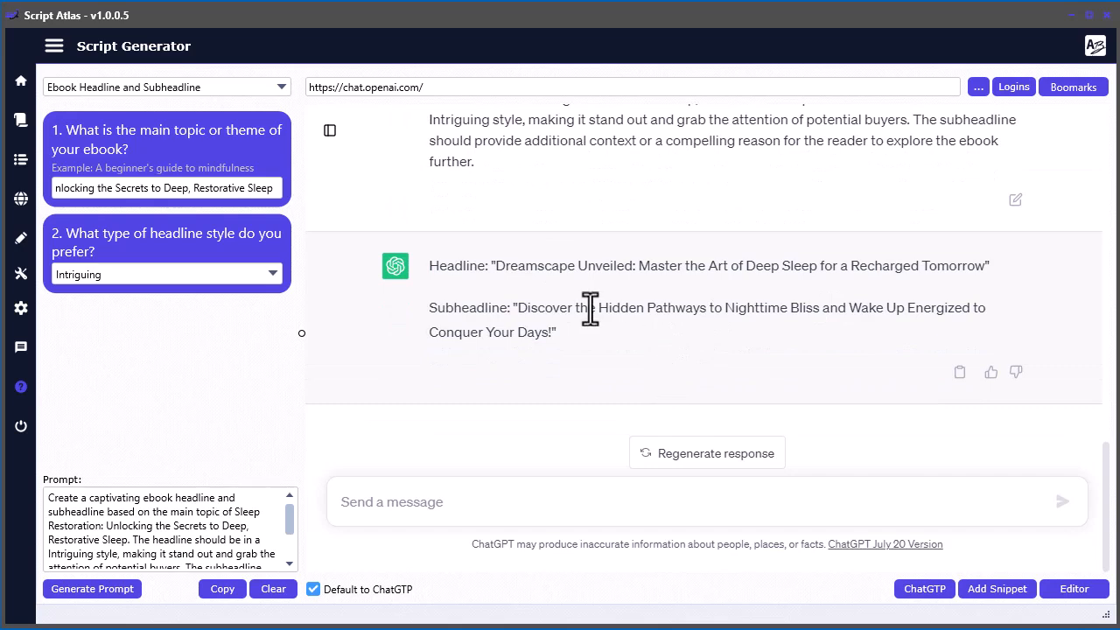
{"action": "left_click_drag", "start_coordinate": [560, 336], "coordinate": [433, 266]}
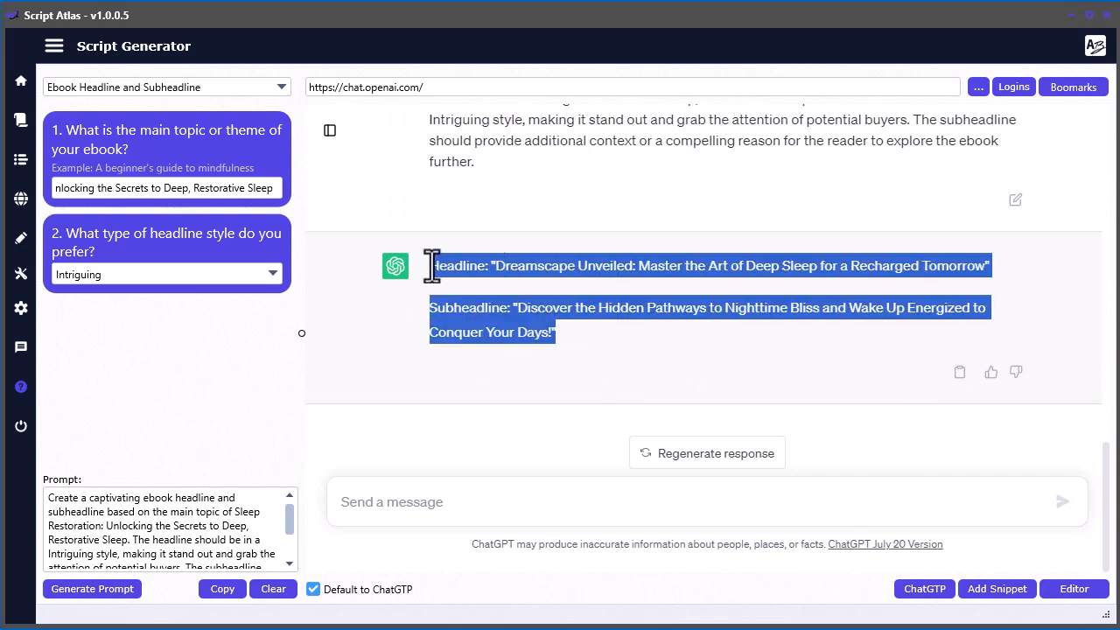
{"action": "left_click_drag", "start_coordinate": [1119, 88], "coordinate": [837, 67]}
{"action": "left_click", "coordinate": [956, 197]}
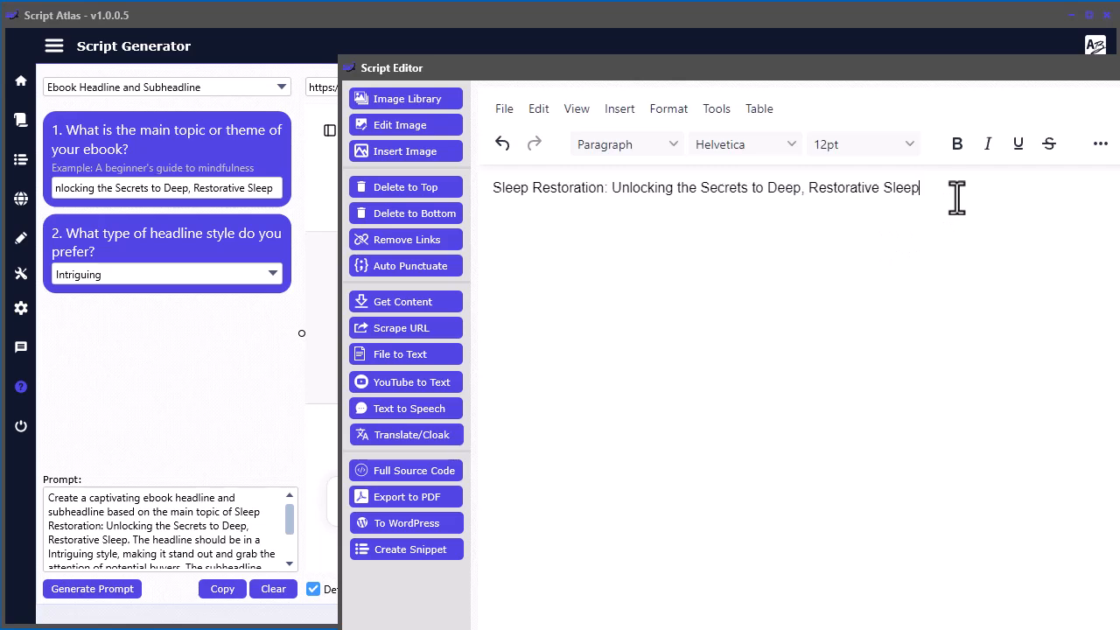
{"action": "key", "text": "Return"}
{"action": "key", "text": "ctrl+v"}
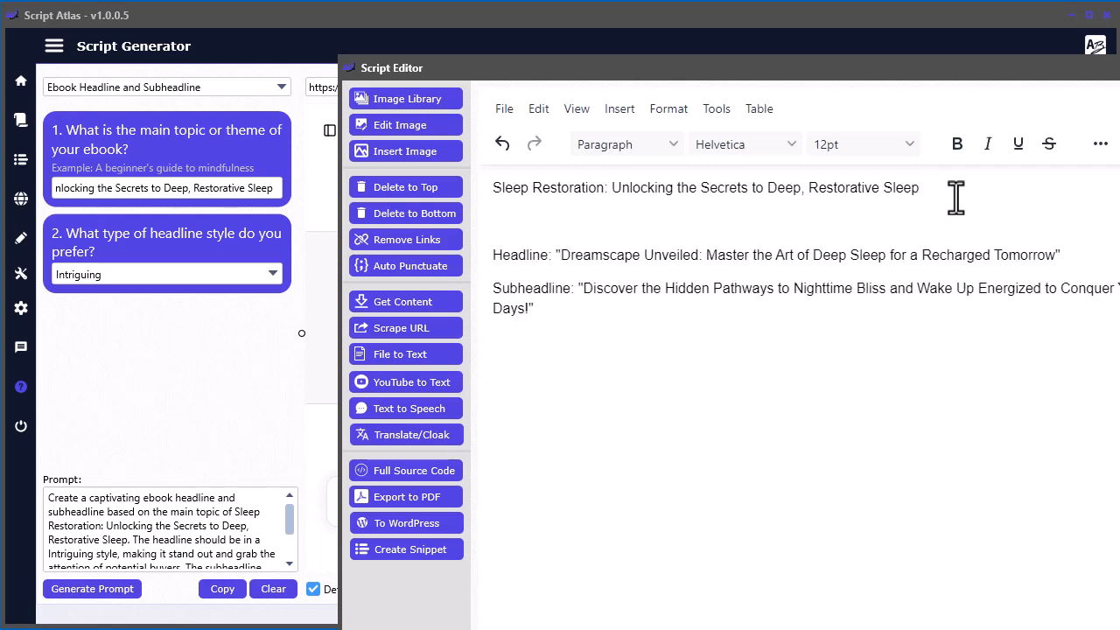
{"action": "left_click_drag", "start_coordinate": [866, 63], "coordinate": [1119, 28]}
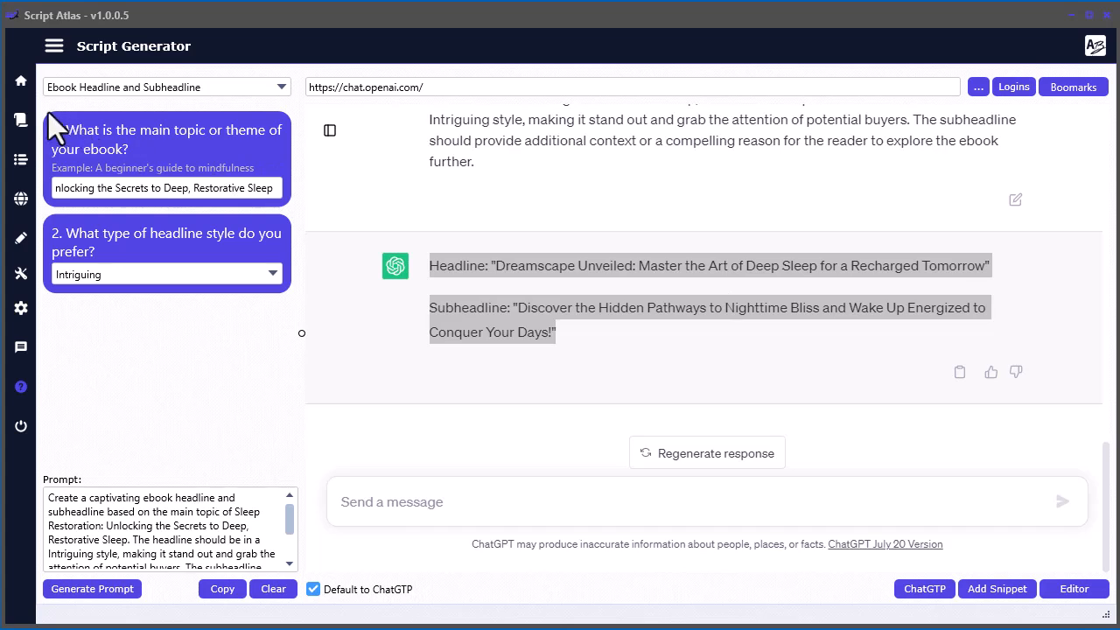
Open the Ebook Introduction script and enter the headline "Dreamscape Unveiled: Master the Art of Deep Sleep for a Recharged Tomorrow" as the ebook title
{"action": "left_click", "coordinate": [17, 120]}
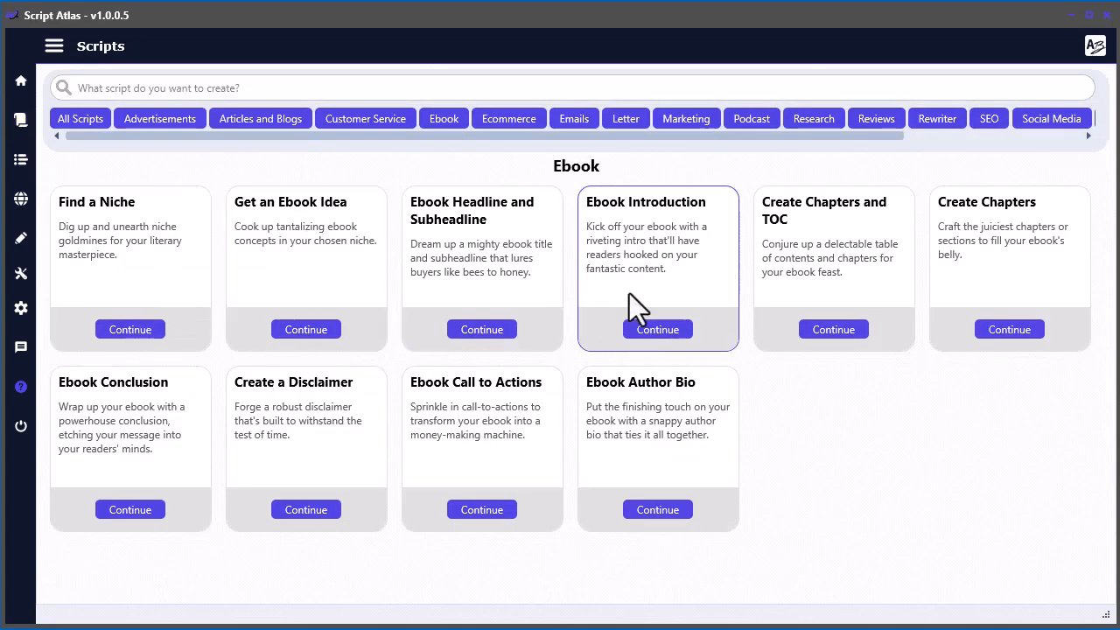
{"action": "left_click", "coordinate": [656, 330]}
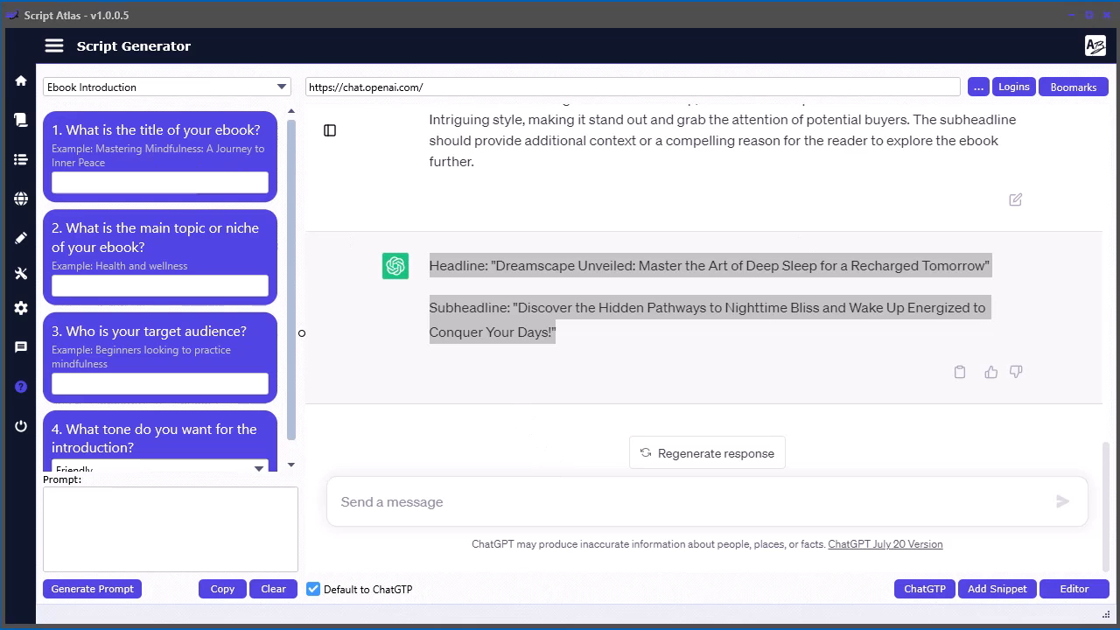
{"action": "left_click", "coordinate": [62, 182]}
{"action": "key", "text": "ctrl+v"}
{"action": "left_click_drag", "start_coordinate": [1119, 87], "coordinate": [592, 42]}
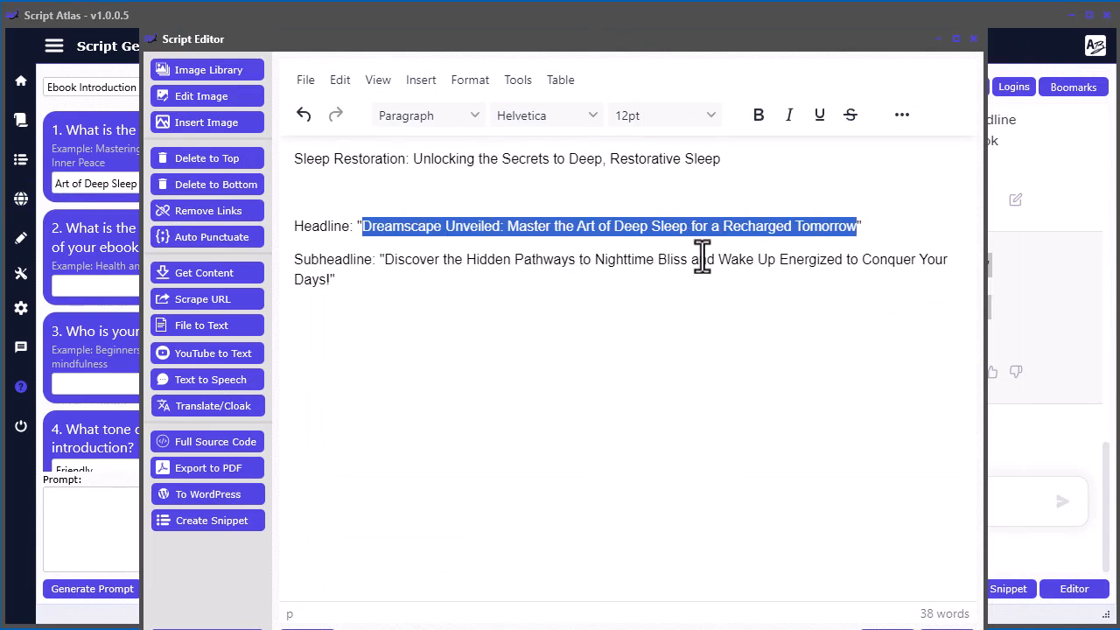
{"action": "left_click_drag", "start_coordinate": [640, 42], "coordinate": [1118, 92]}
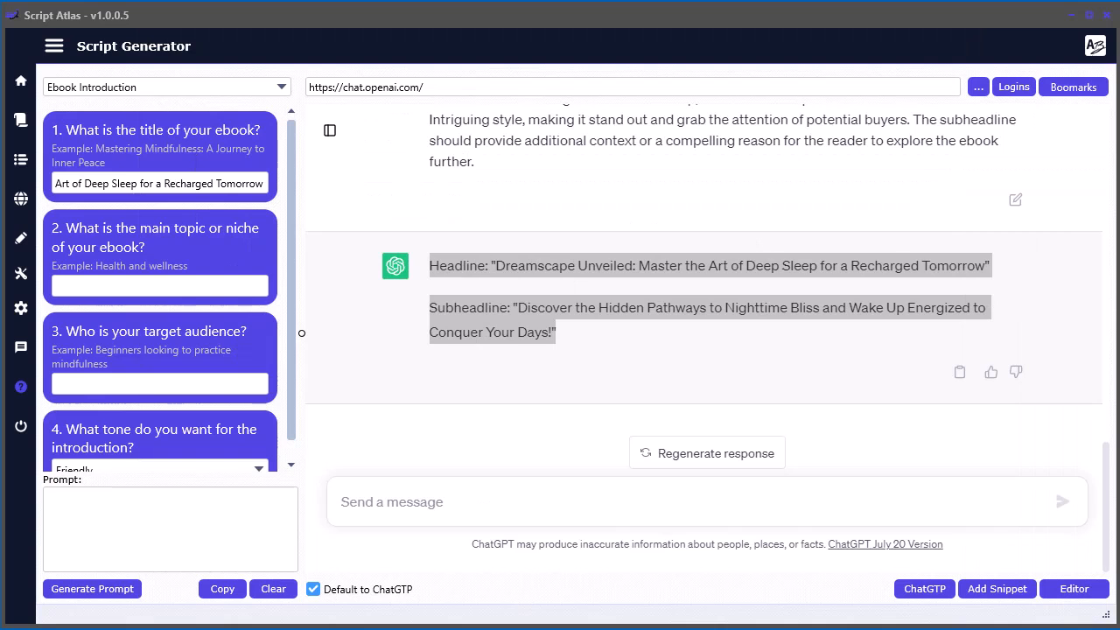
Copy the title "Sleep Restoration: Unlocking the Secrets to Deep, Restorative Sleep" from the Script Editor into the main topic question
{"action": "left_click", "coordinate": [150, 287]}
{"action": "left_click_drag", "start_coordinate": [805, 269], "coordinate": [382, 269]}
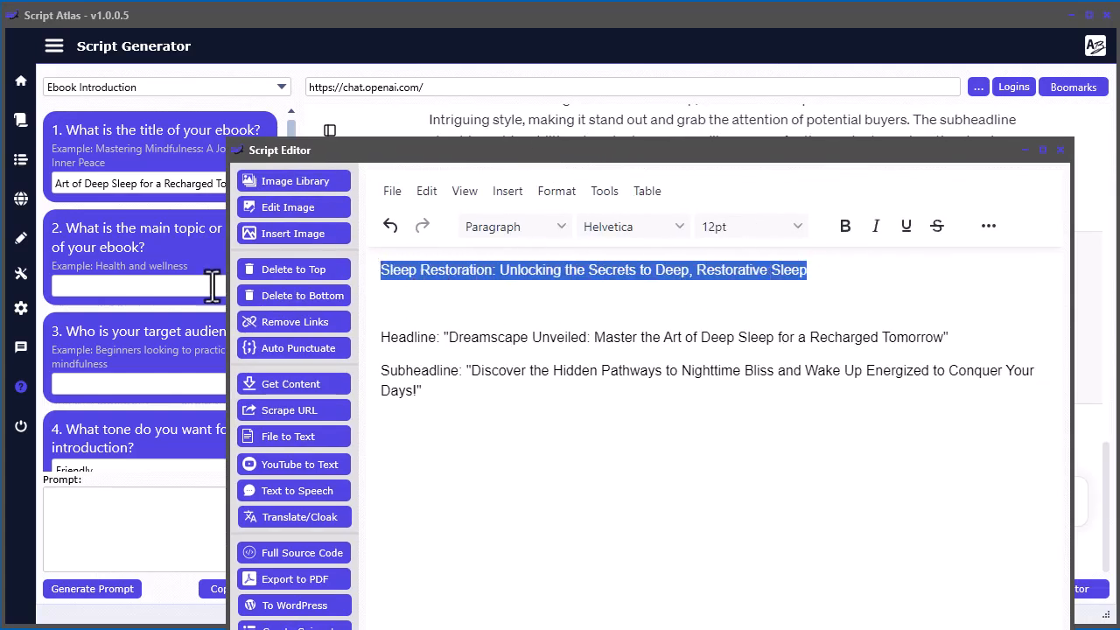
{"action": "left_click", "coordinate": [153, 284]}
{"action": "key", "text": "ctrl+v"}
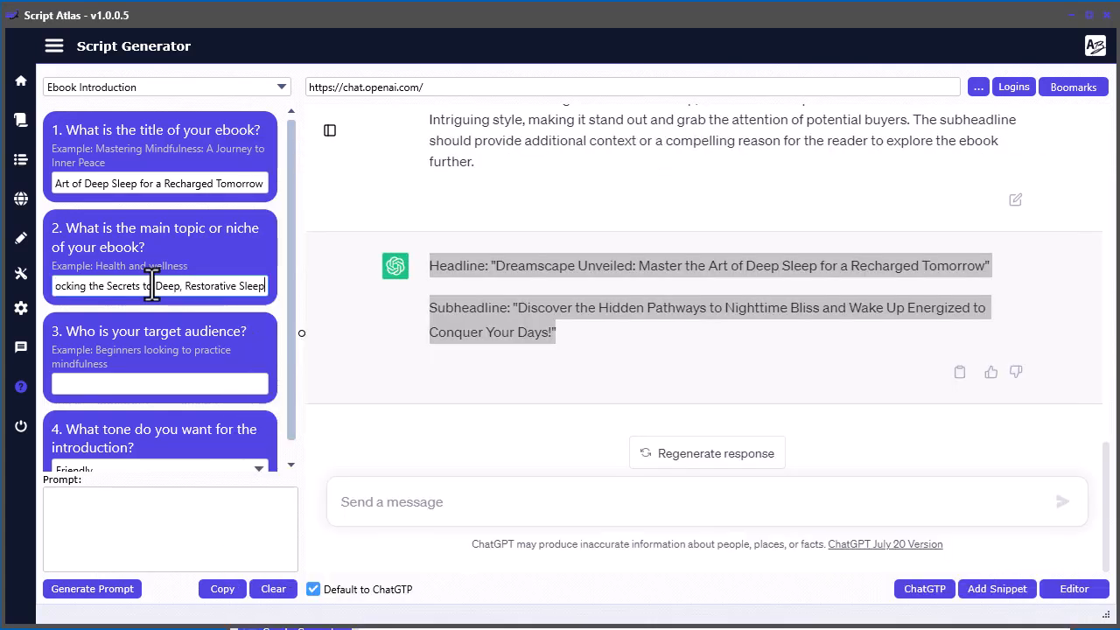
Set the target audience to "busy parents", keep the Friendly tone, and generate and copy the introduction prompt
{"action": "scroll", "coordinate": [158, 396], "scroll_direction": "down", "scroll_amount": 1}
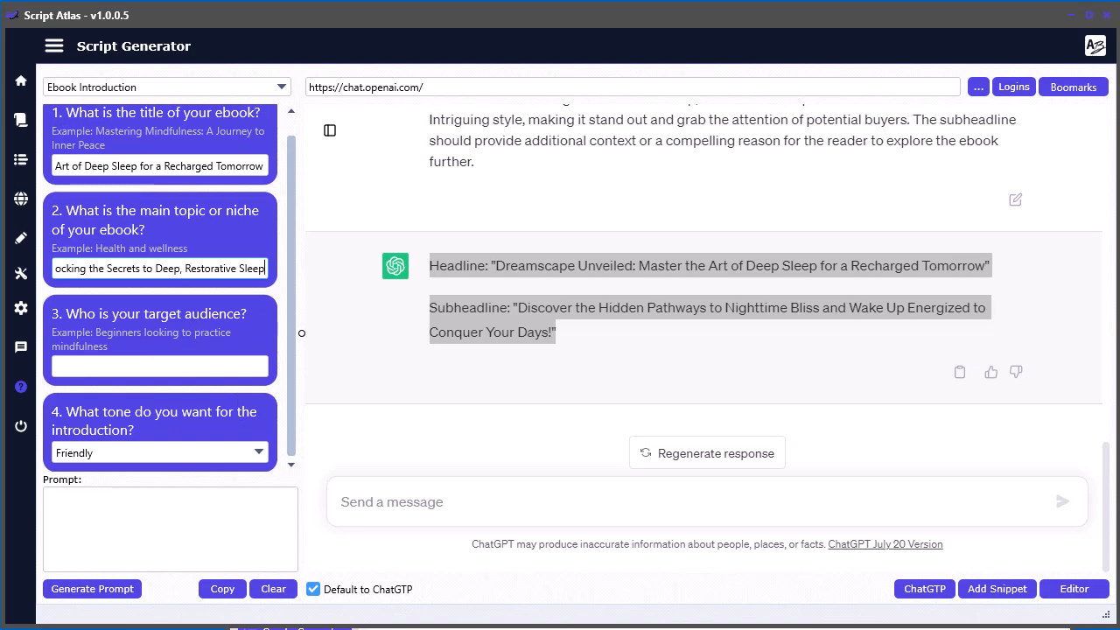
{"action": "left_click", "coordinate": [197, 363]}
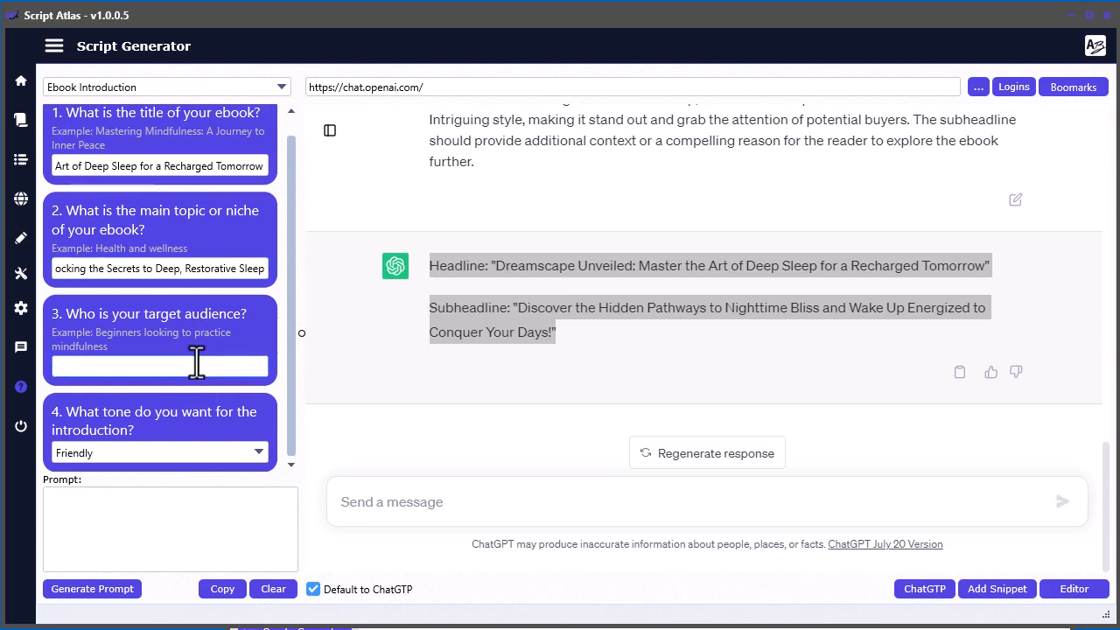
{"action": "type", "text": "busy parents"}
{"action": "left_click", "coordinate": [240, 458]}
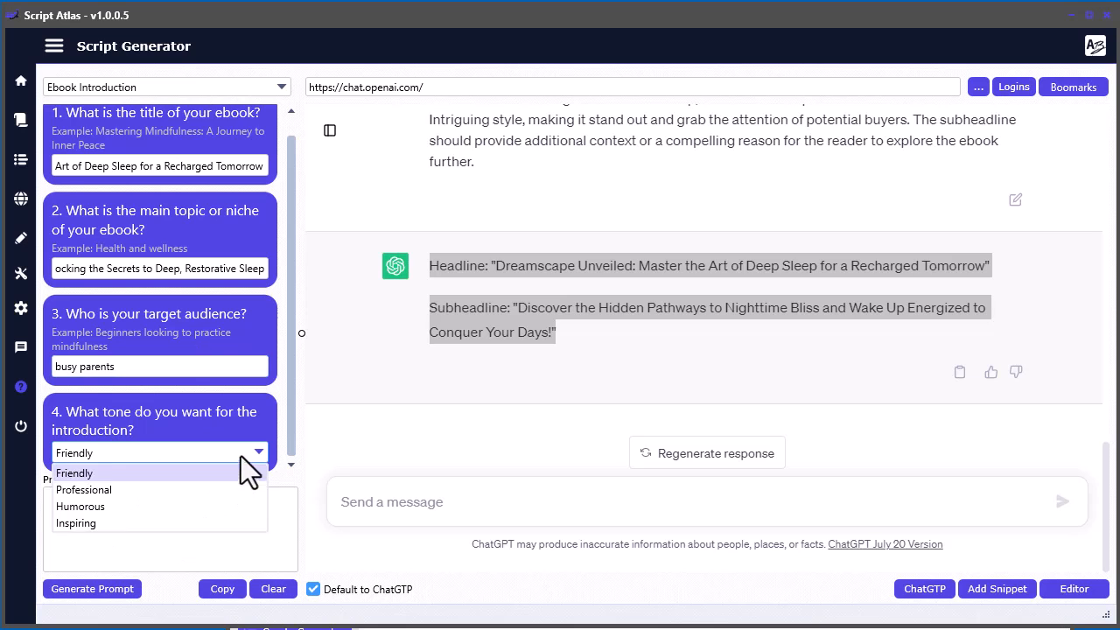
{"action": "left_click", "coordinate": [235, 454]}
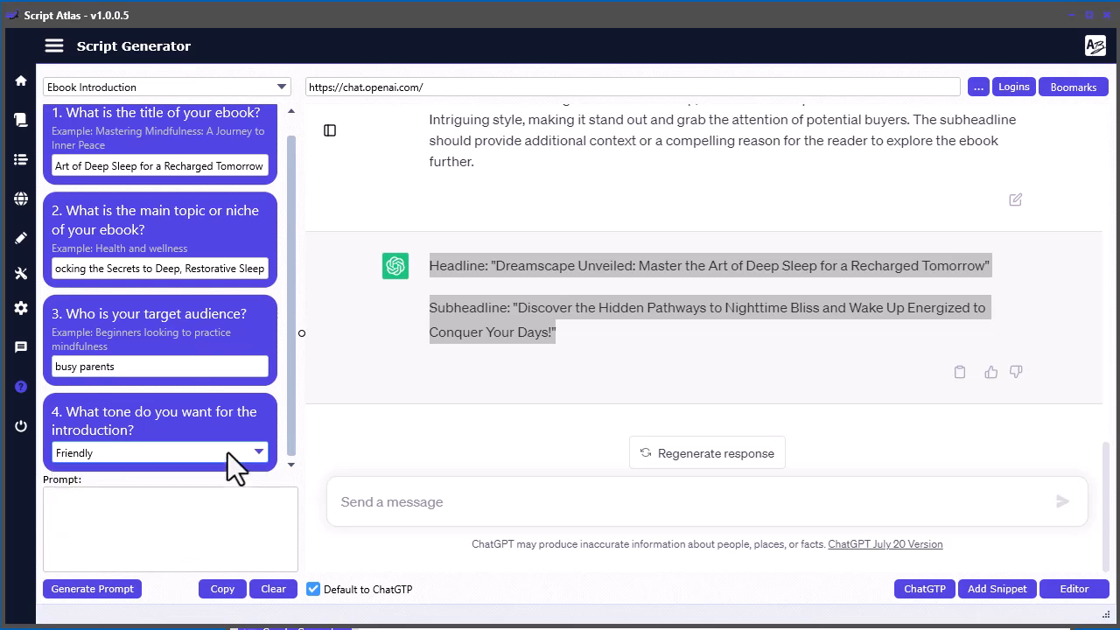
{"action": "left_click", "coordinate": [103, 591]}
{"action": "left_click", "coordinate": [220, 595]}
Paste the ebook introduction prompt into the ChatGPT conversation and send it
{"action": "left_click", "coordinate": [446, 506]}
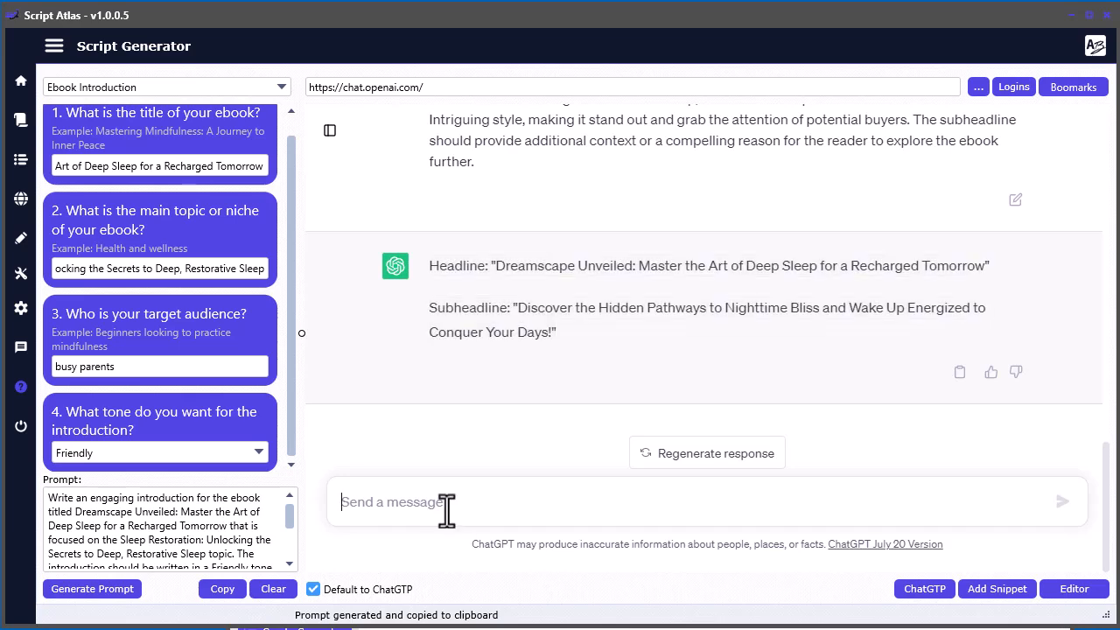
{"action": "key", "text": "ctrl+v"}
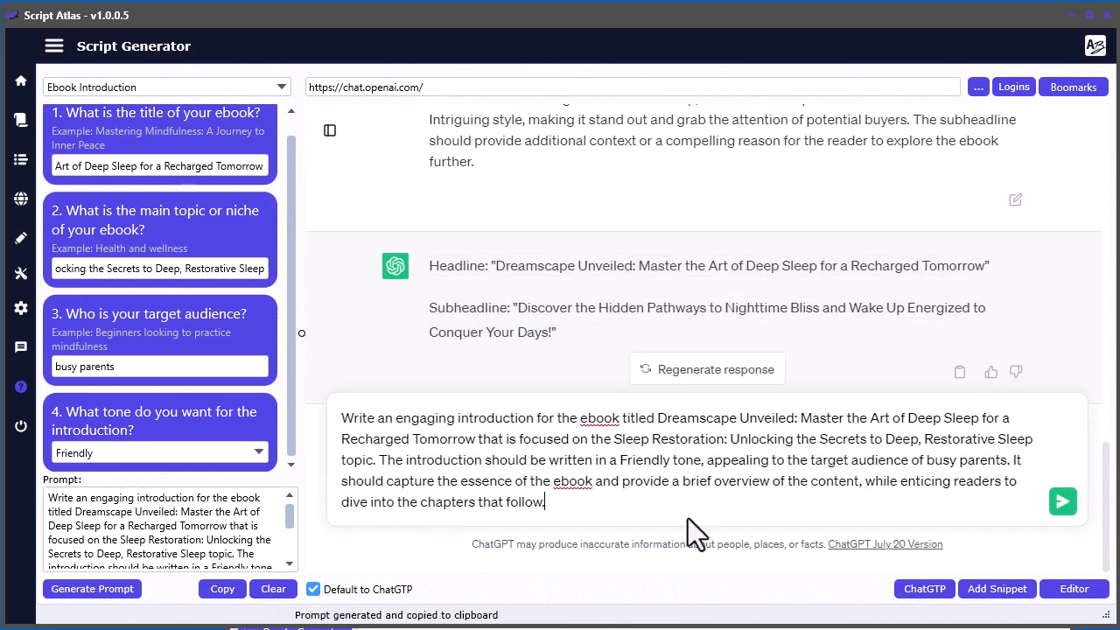
{"action": "left_click", "coordinate": [1063, 502]}
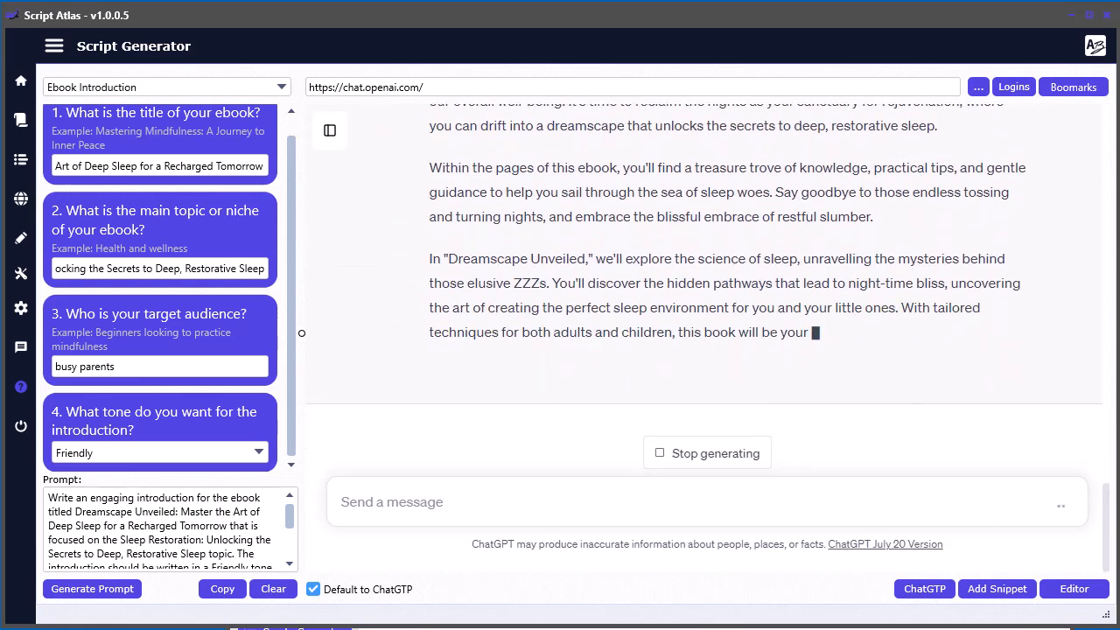
Review ChatGPT's full ebook introduction and copy it into the Script Editor below the subheadline
{"action": "left_click", "coordinate": [713, 628]}
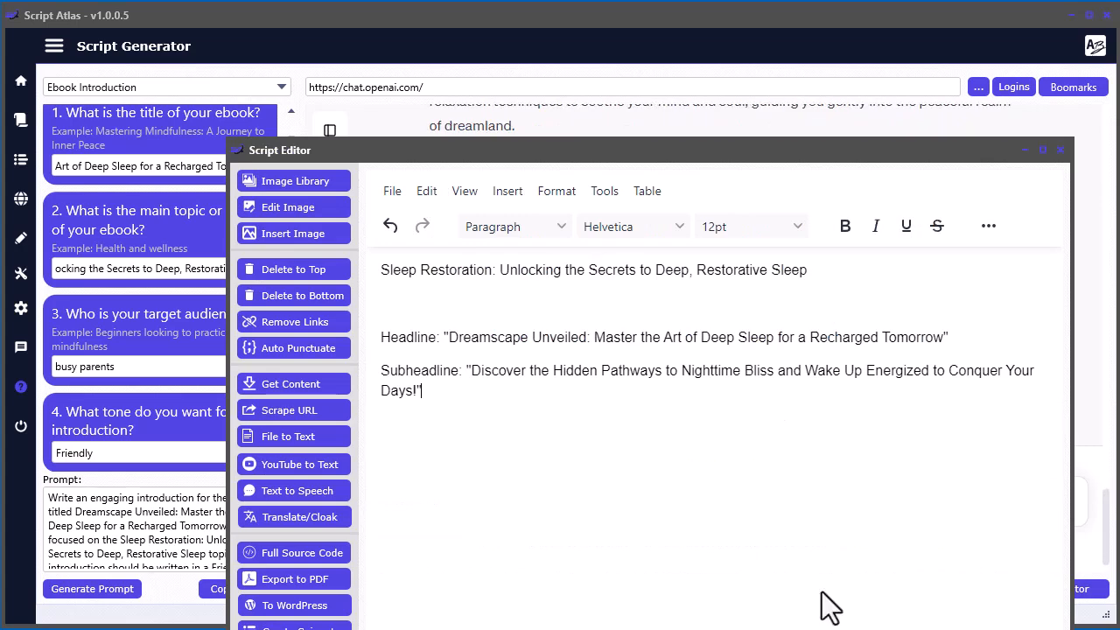
{"action": "left_click_drag", "start_coordinate": [720, 156], "coordinate": [1118, 89]}
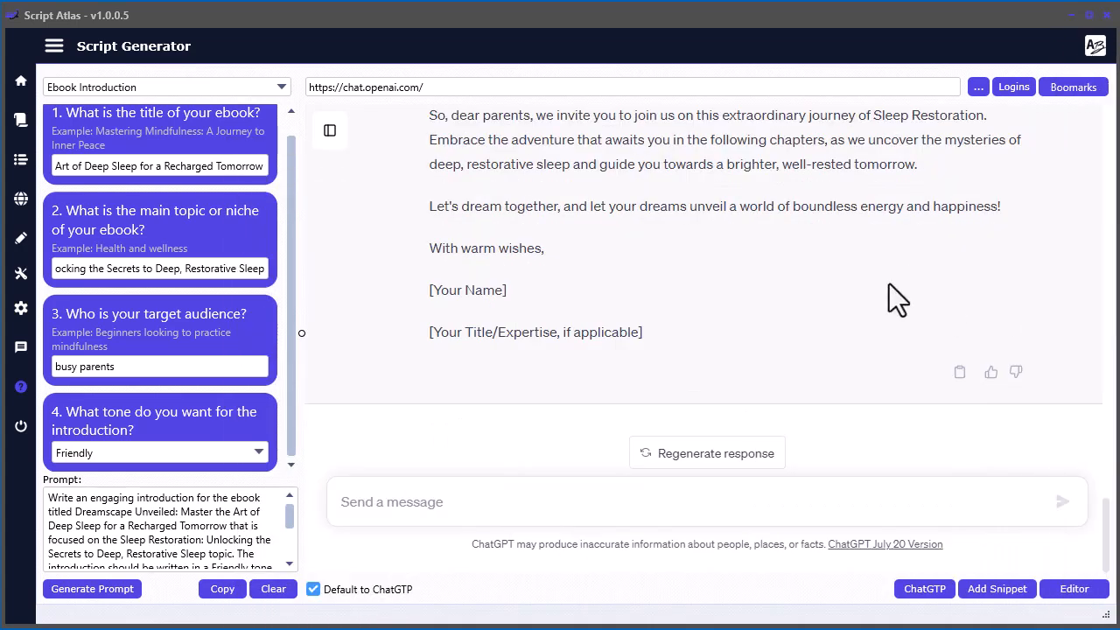
{"action": "scroll", "coordinate": [707, 350], "scroll_direction": "up", "scroll_amount": 3}
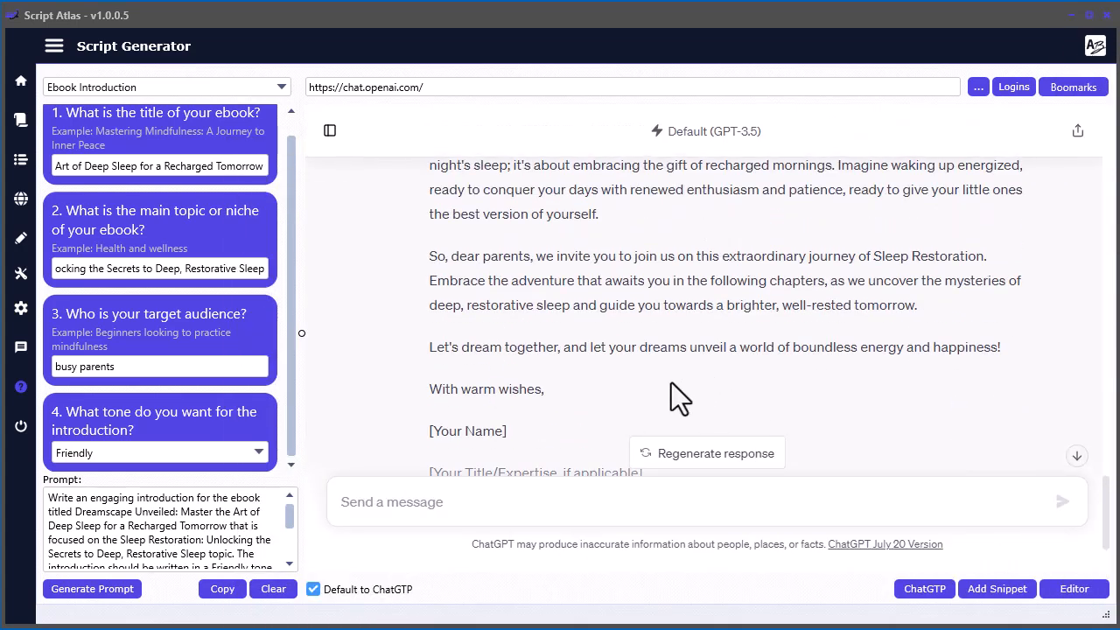
{"action": "scroll", "coordinate": [671, 382], "scroll_direction": "up", "scroll_amount": 1}
{"action": "scroll", "coordinate": [671, 383], "scroll_direction": "up", "scroll_amount": 5}
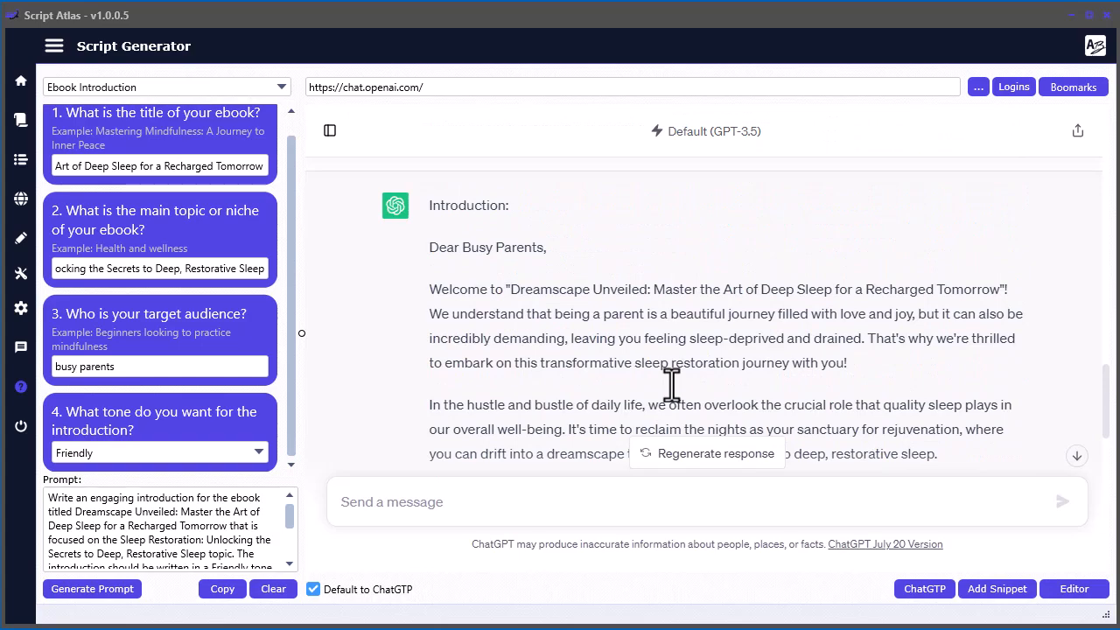
{"action": "scroll", "coordinate": [671, 383], "scroll_direction": "up", "scroll_amount": 1}
{"action": "scroll", "coordinate": [672, 384], "scroll_direction": "down", "scroll_amount": 7}
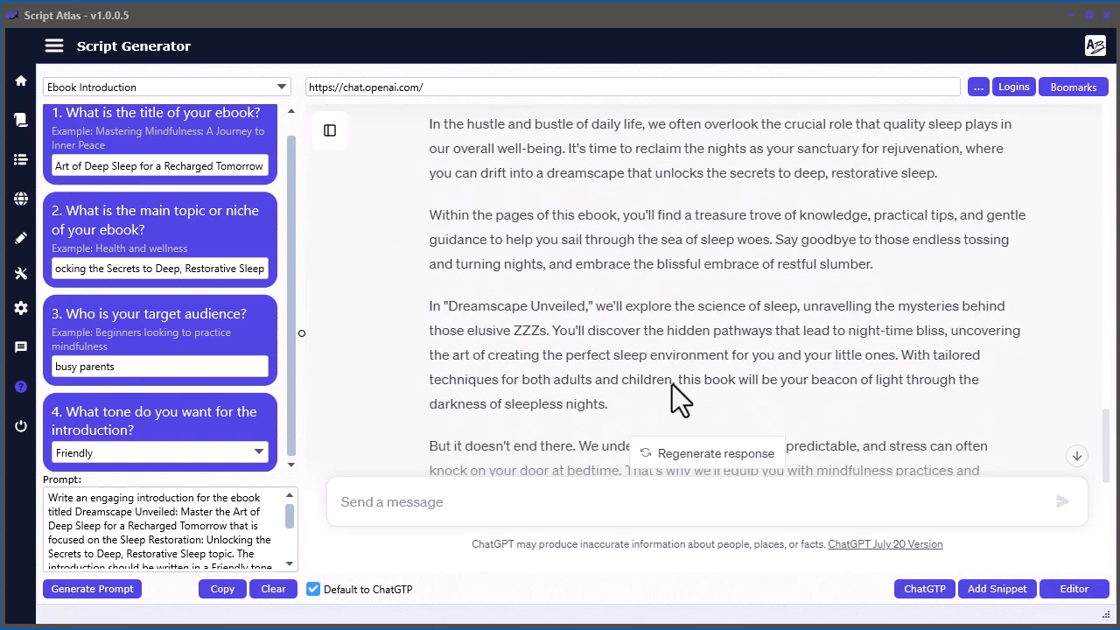
{"action": "scroll", "coordinate": [671, 384], "scroll_direction": "down", "scroll_amount": 3}
{"action": "left_click", "coordinate": [958, 372]}
{"action": "left_click_drag", "start_coordinate": [1119, 2], "coordinate": [826, 0]}
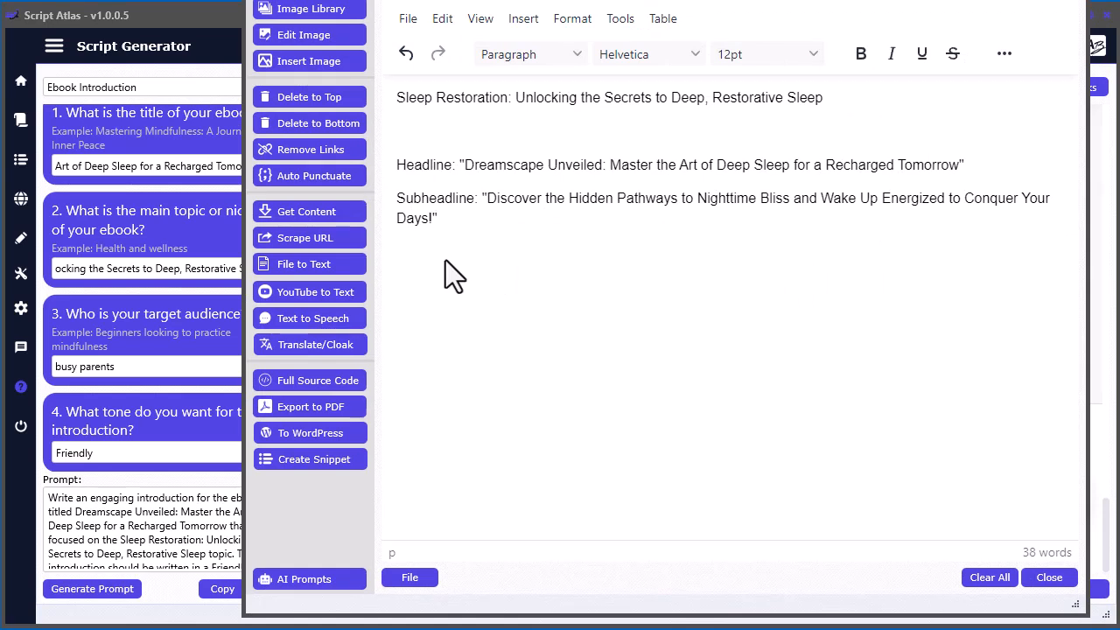
{"action": "key", "text": "ctrl+v"}
Save the Script Editor content as "sleep ebook.html" in the saved folder, replacing the existing file, and close the editor
{"action": "left_click_drag", "start_coordinate": [869, 0], "coordinate": [900, 0]}
{"action": "left_click", "coordinate": [460, 552]}
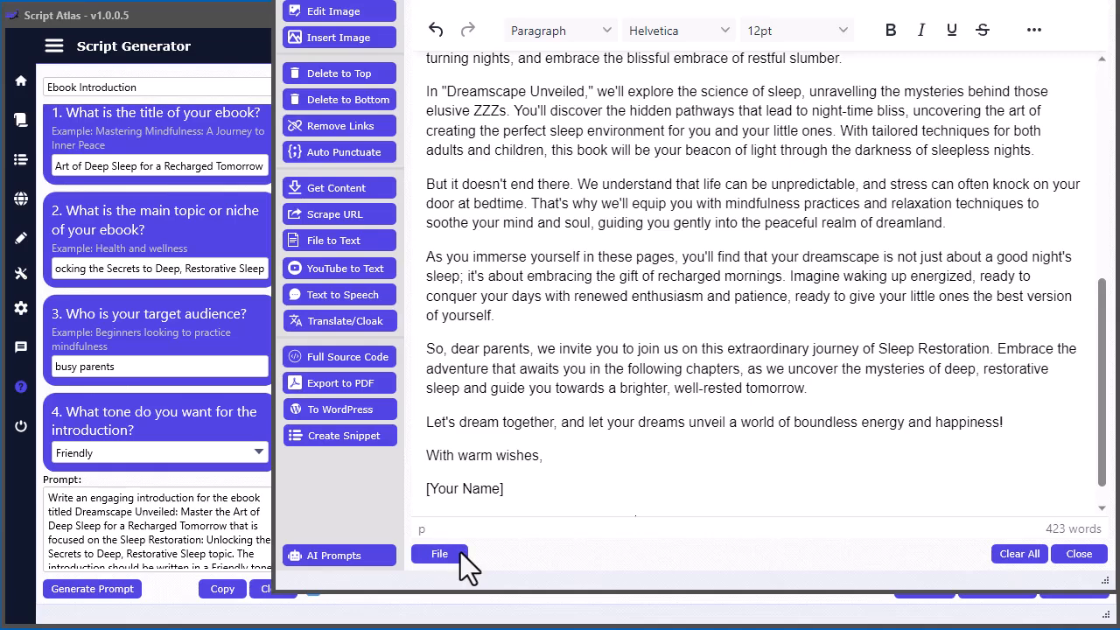
{"action": "left_click", "coordinate": [482, 621]}
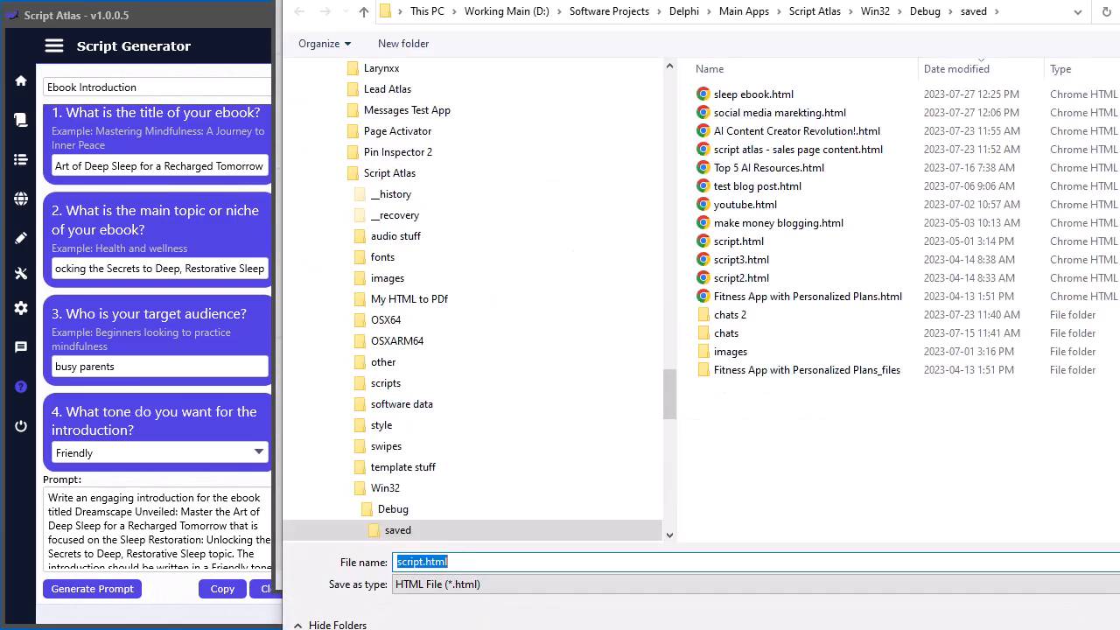
{"action": "double_click", "coordinate": [751, 93]}
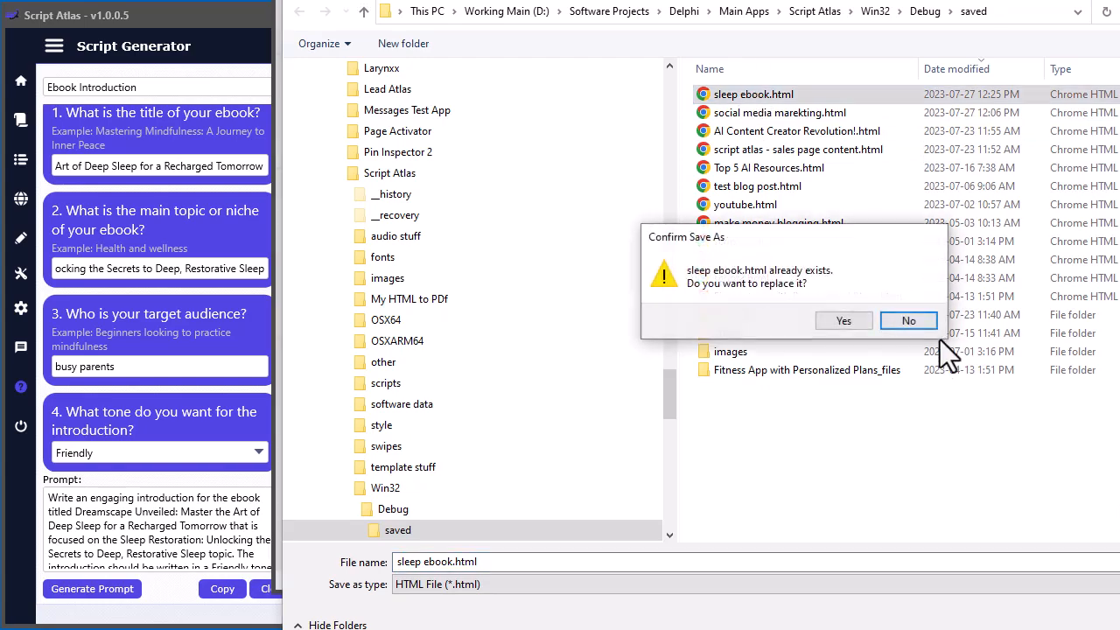
{"action": "left_click", "coordinate": [840, 322]}
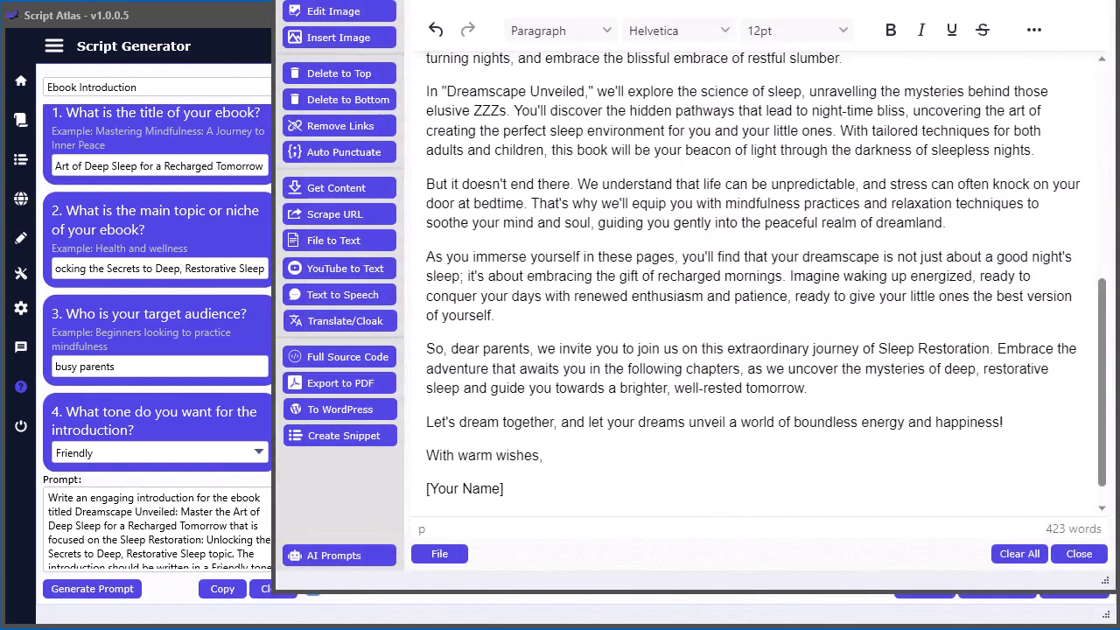
{"action": "left_click", "coordinate": [1079, 553]}
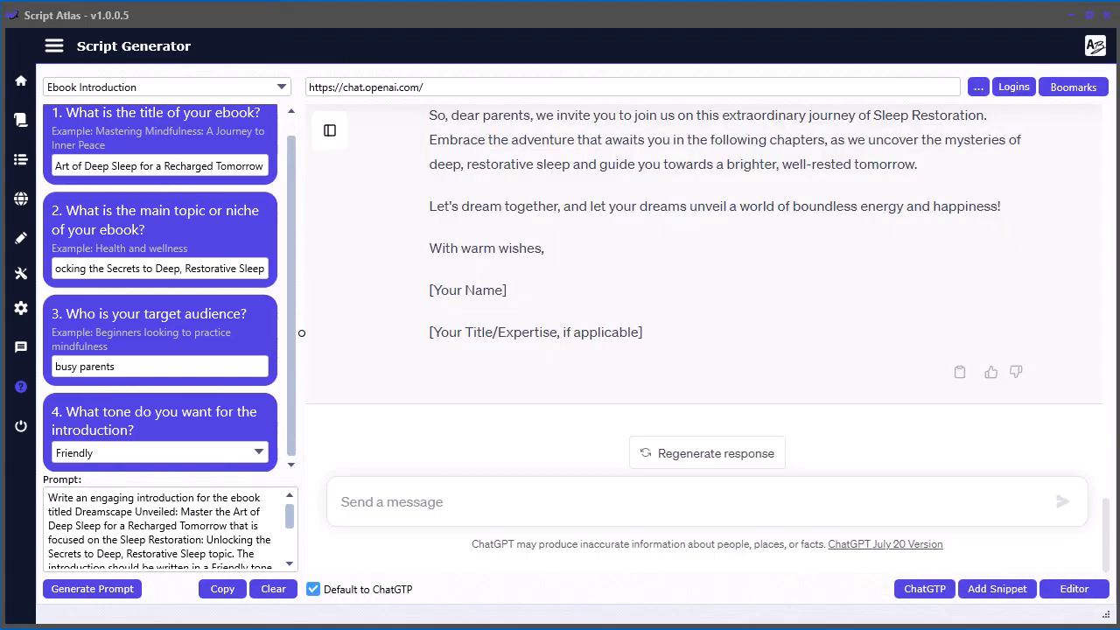
Open the Create Chapters and TOC script and enter "Dreamscape Unveiled: Master the Art of Deep Sleep for a Recharged Tomorrow" as the title
{"action": "left_click", "coordinate": [22, 120]}
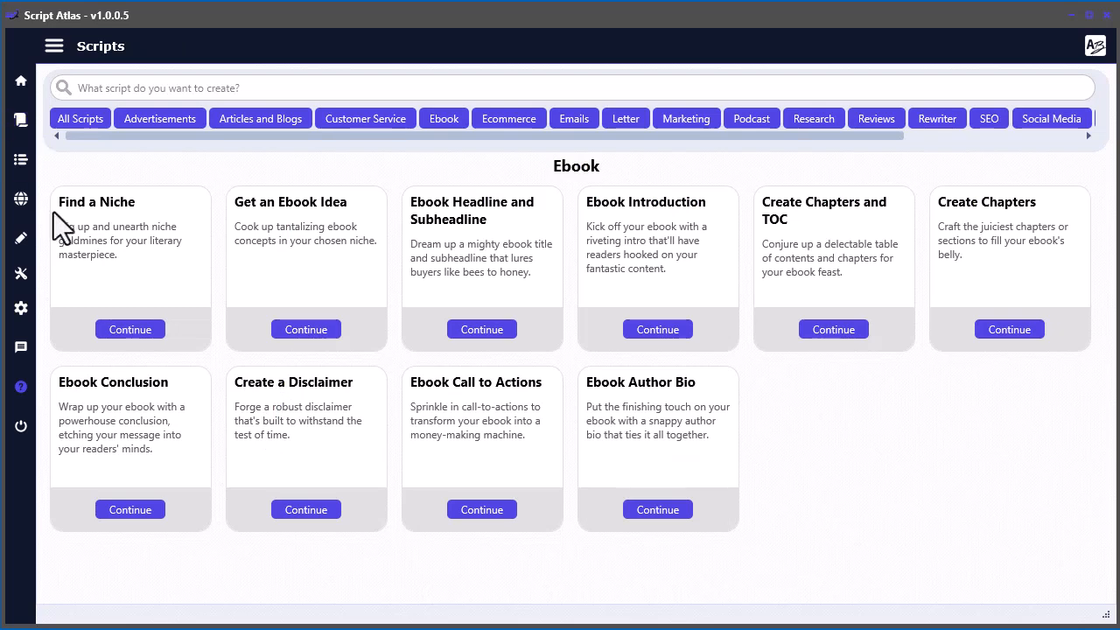
{"action": "left_click", "coordinate": [846, 336]}
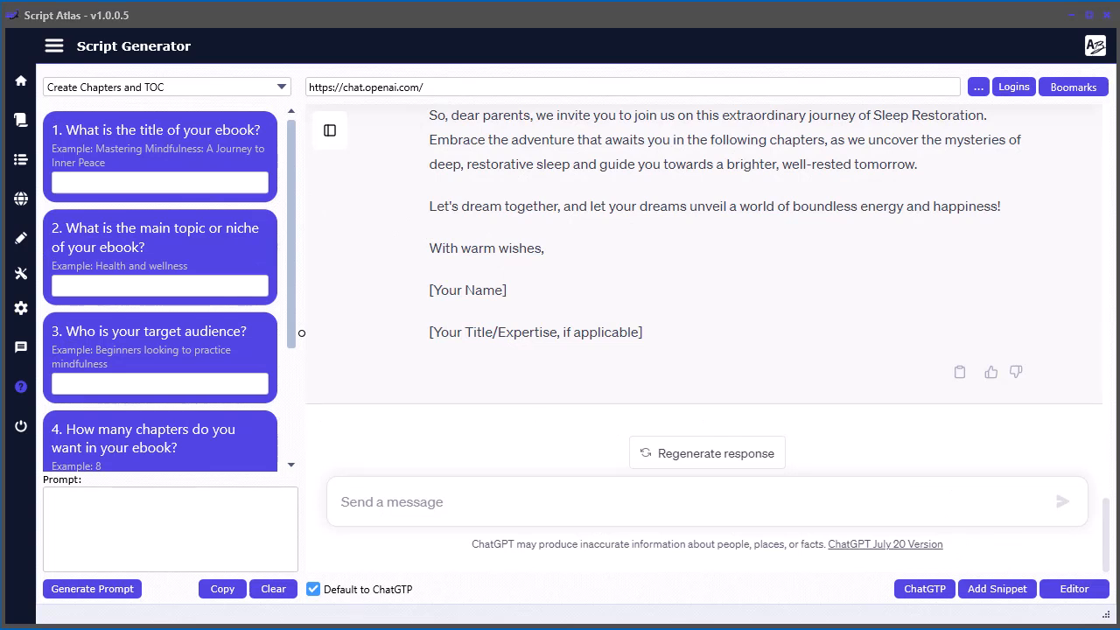
{"action": "left_click", "coordinate": [67, 188]}
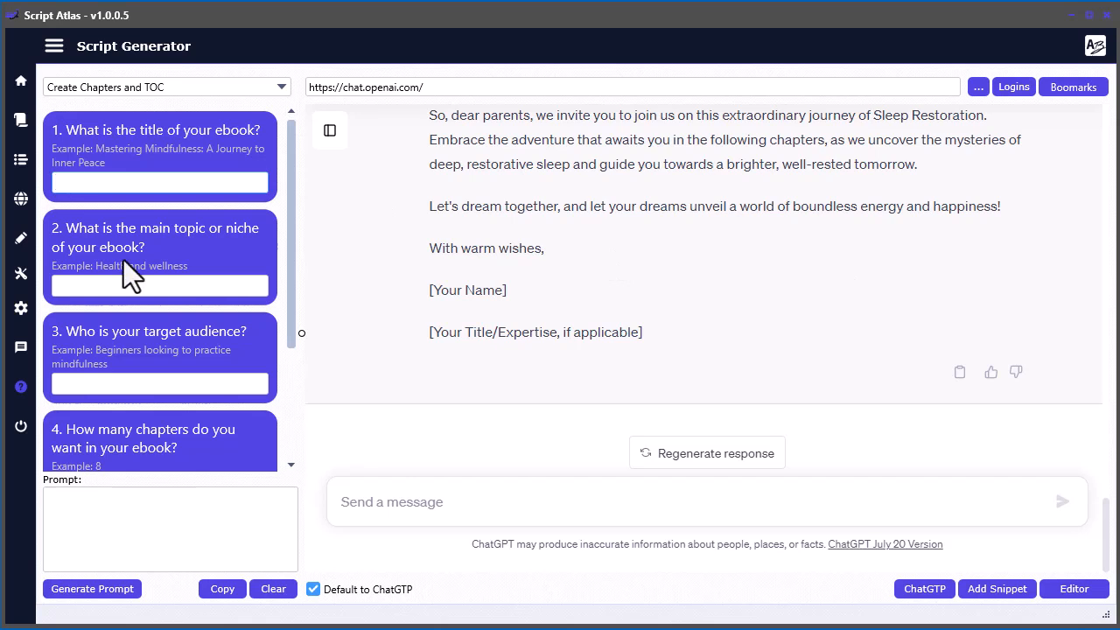
{"action": "key", "text": "ctrl+v"}
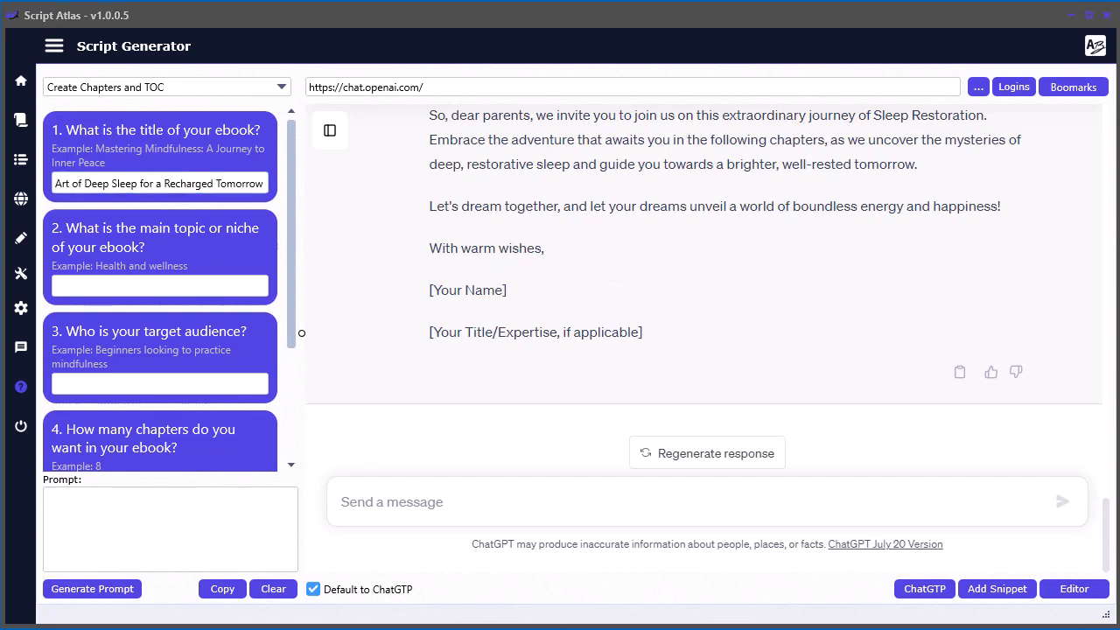
Enter "Sleep Restoration: Unlocking the Secrets to Deep, Restorative Sleep" as the main topic and "busy parents" as the target audience
{"action": "left_click", "coordinate": [120, 289]}
{"action": "key", "text": "ctrl+v"}
{"action": "left_click", "coordinate": [117, 383]}
{"action": "type", "text": "busy pa"}
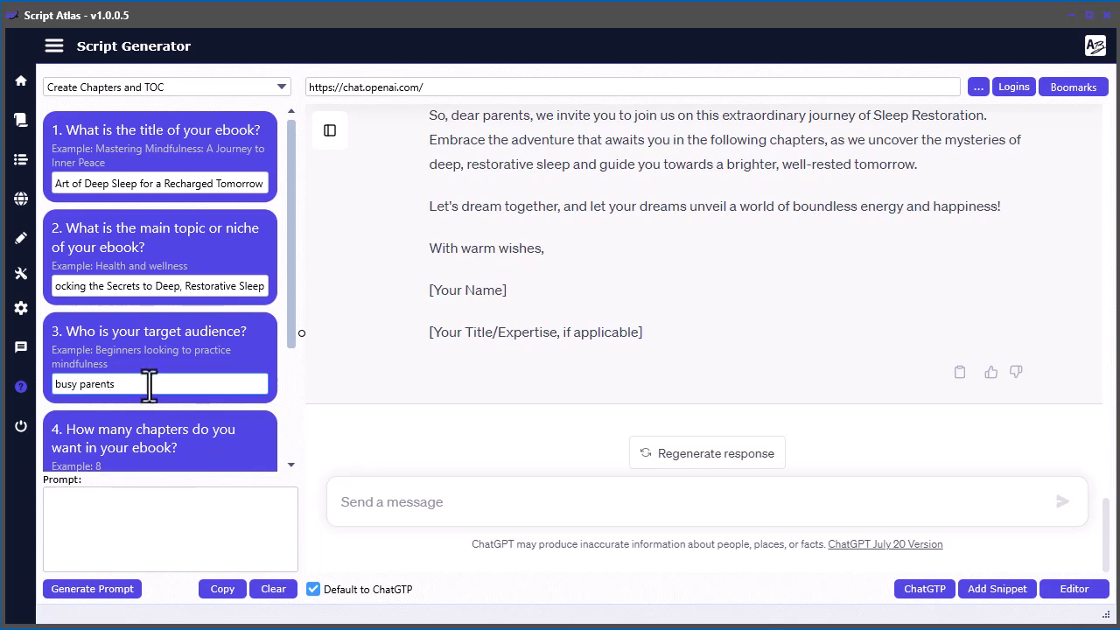
Set the number of chapters for the ebook to 3
{"action": "scroll", "coordinate": [131, 385], "scroll_direction": "down", "scroll_amount": 1}
{"action": "scroll", "coordinate": [187, 383], "scroll_direction": "down", "scroll_amount": 1}
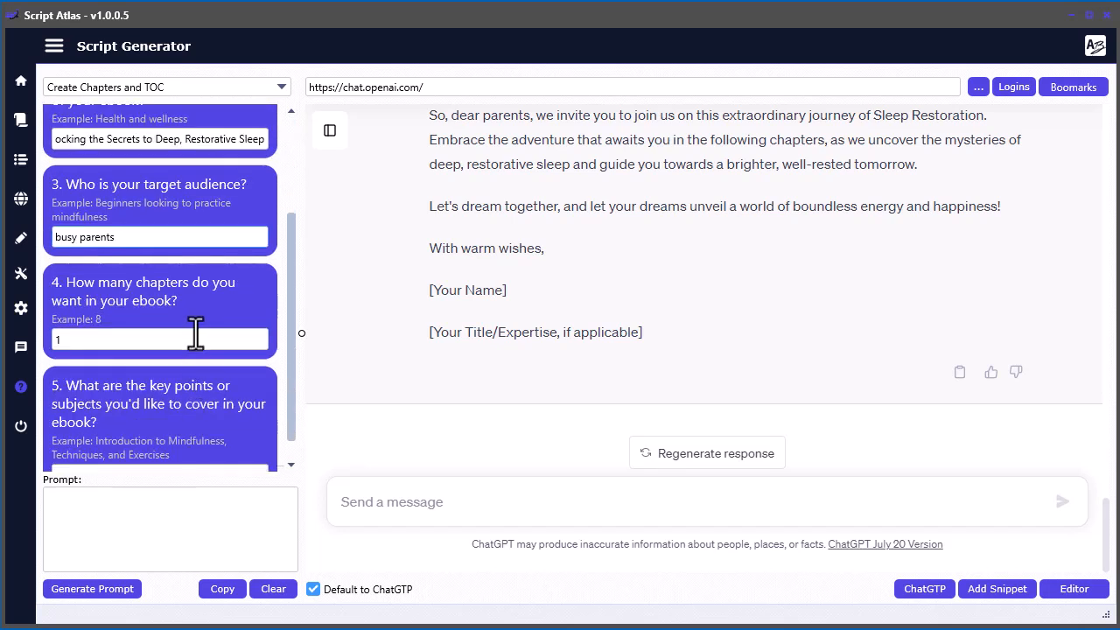
{"action": "left_click_drag", "start_coordinate": [82, 342], "coordinate": [45, 341]}
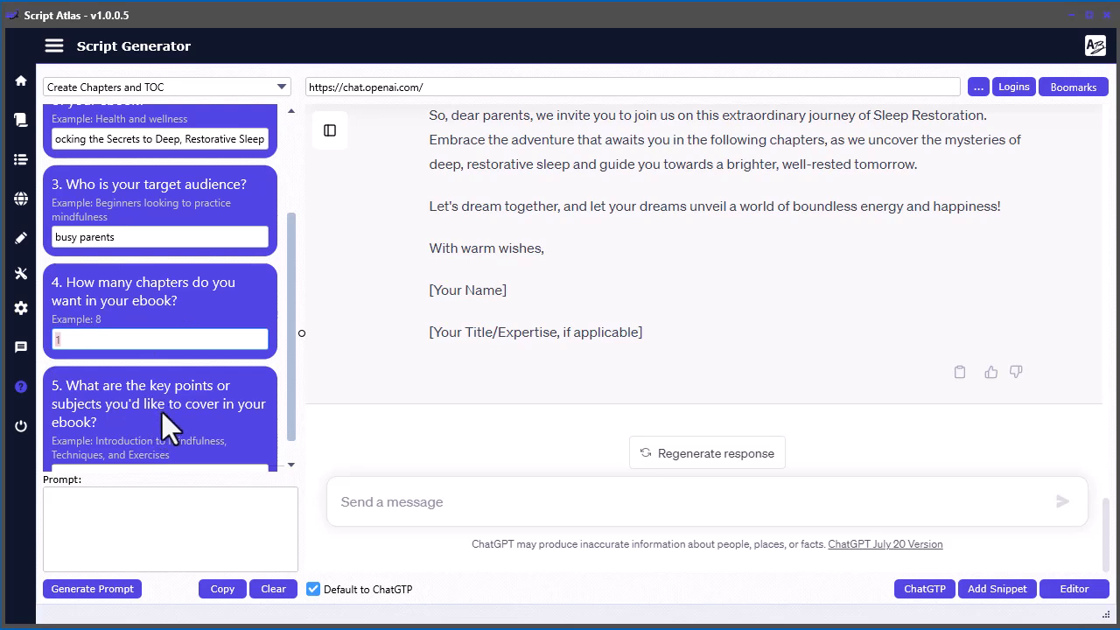
{"action": "type", "text": "3"}
Try to use ChatGPT's copied introduction response as the key points, and clear the entry
{"action": "scroll", "coordinate": [186, 387], "scroll_direction": "down", "scroll_amount": 1}
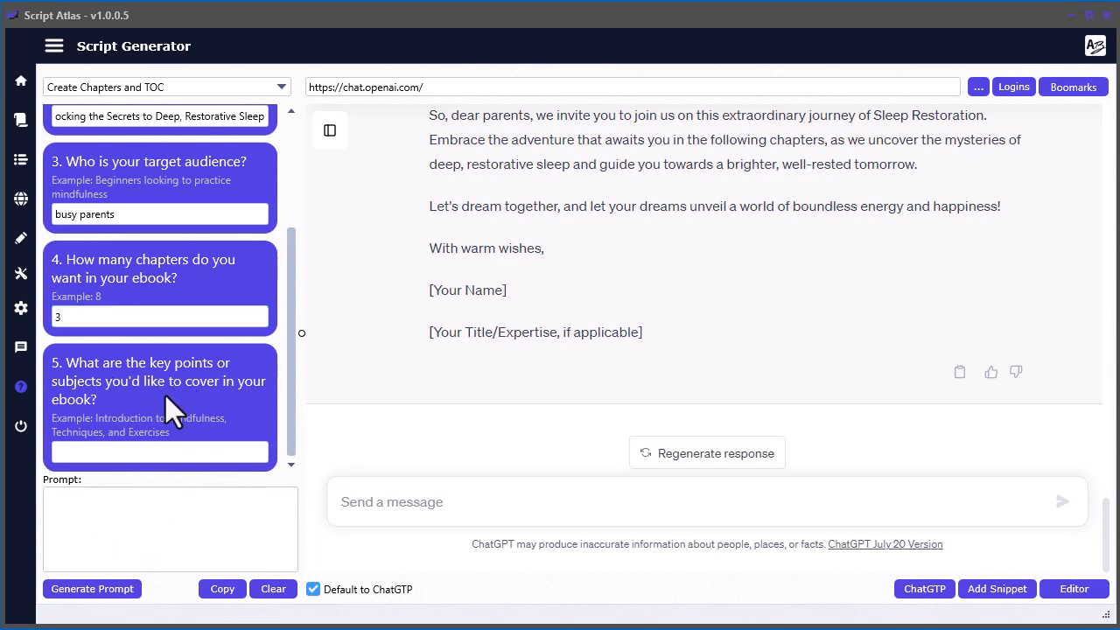
{"action": "left_click", "coordinate": [959, 373]}
{"action": "left_click", "coordinate": [153, 453]}
{"action": "key", "text": "ctrl+v"}
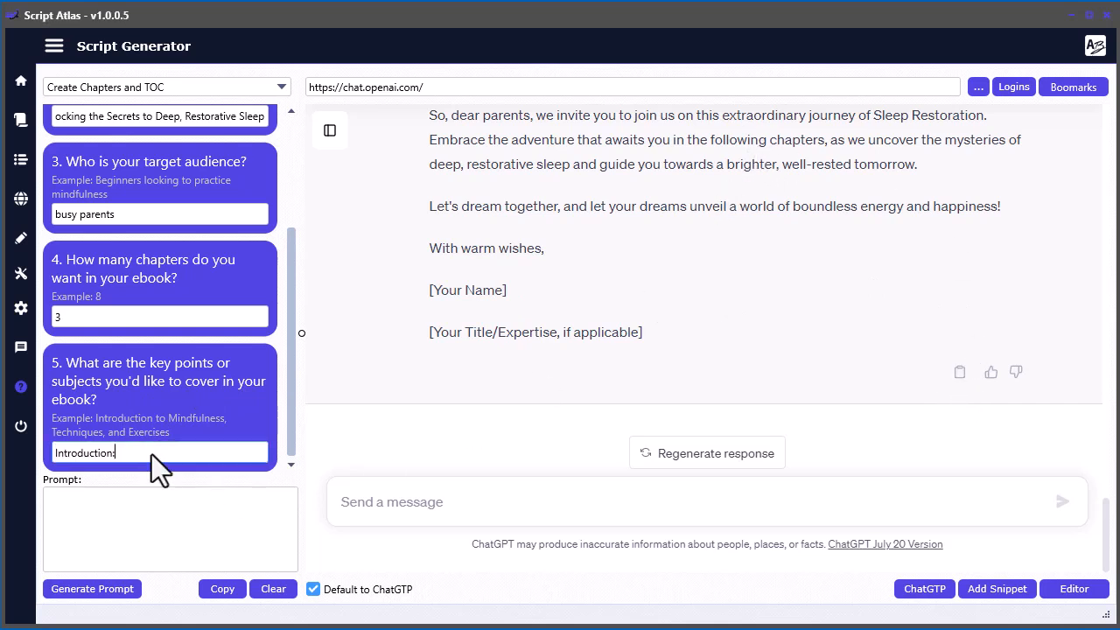
{"action": "left_click_drag", "start_coordinate": [152, 453], "coordinate": [54, 453]}
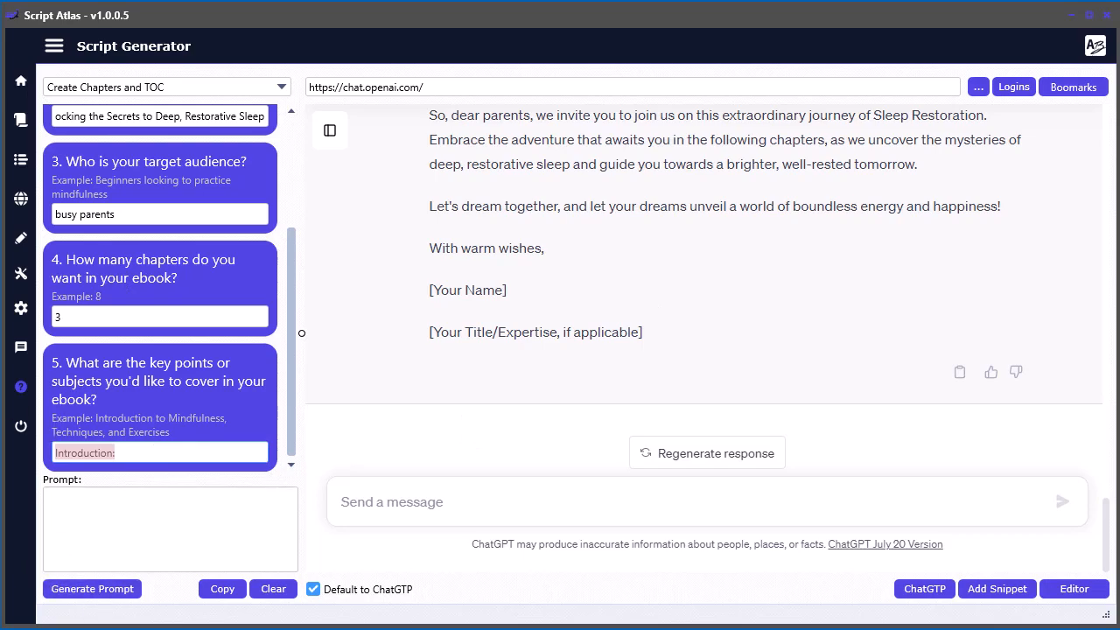
{"action": "key", "text": "BackSpace"}
Copy the introduction text, ending with "boundless energy and happiness!", from the Script Editor into the key points question
{"action": "left_click_drag", "start_coordinate": [1119, 2], "coordinate": [289, 7]}
{"action": "left_click_drag", "start_coordinate": [292, 131], "coordinate": [867, 400]}
{"action": "left_click_drag", "start_coordinate": [587, 0], "coordinate": [1119, 65]}
{"action": "left_click", "coordinate": [79, 452]}
{"action": "key", "text": "ctrl+v"}
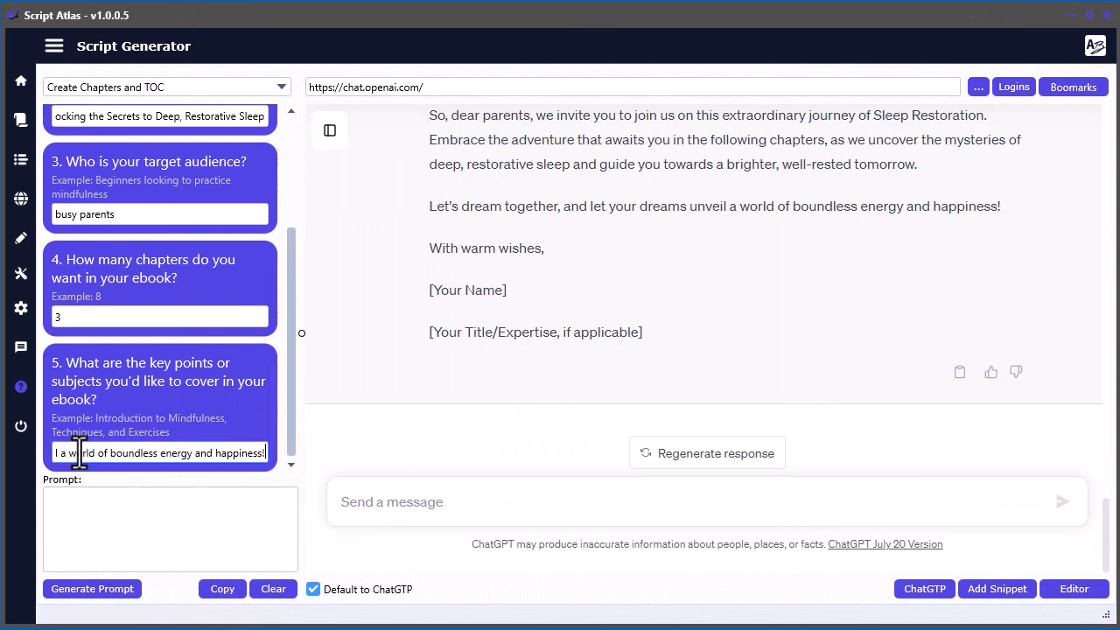
Generate the table of contents prompt from the answered questions and copy it
{"action": "left_click", "coordinate": [91, 595]}
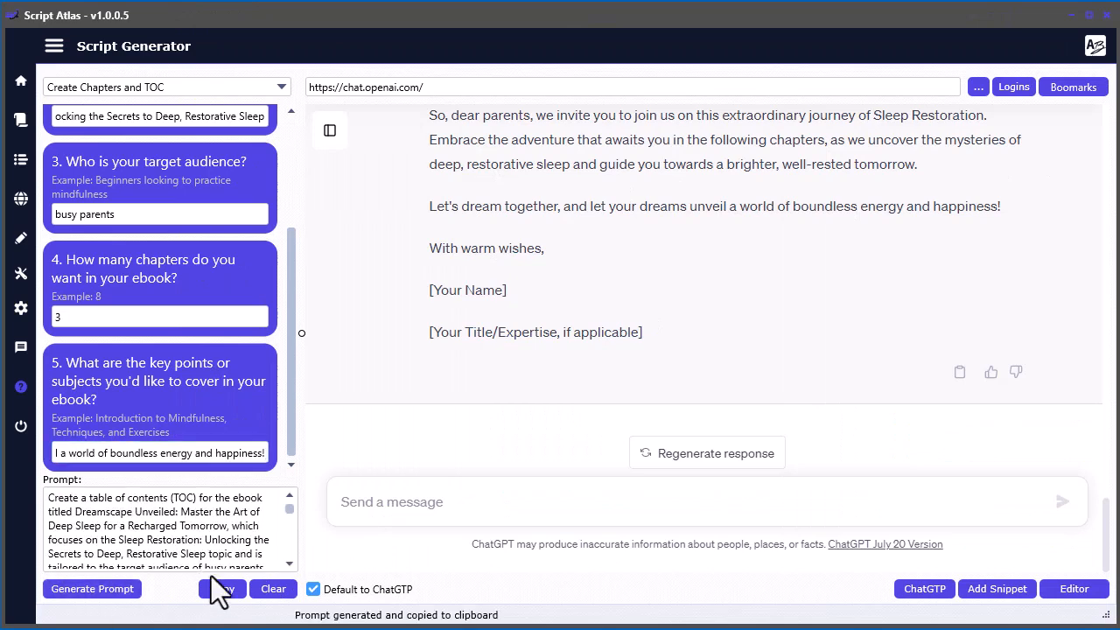
{"action": "left_click", "coordinate": [423, 503]}
{"action": "left_click", "coordinate": [225, 590]}
Send the table of contents prompt to ChatGPT and review the chapter outline from its beginning
{"action": "left_click", "coordinate": [415, 498]}
{"action": "key", "text": "ctrl+v"}
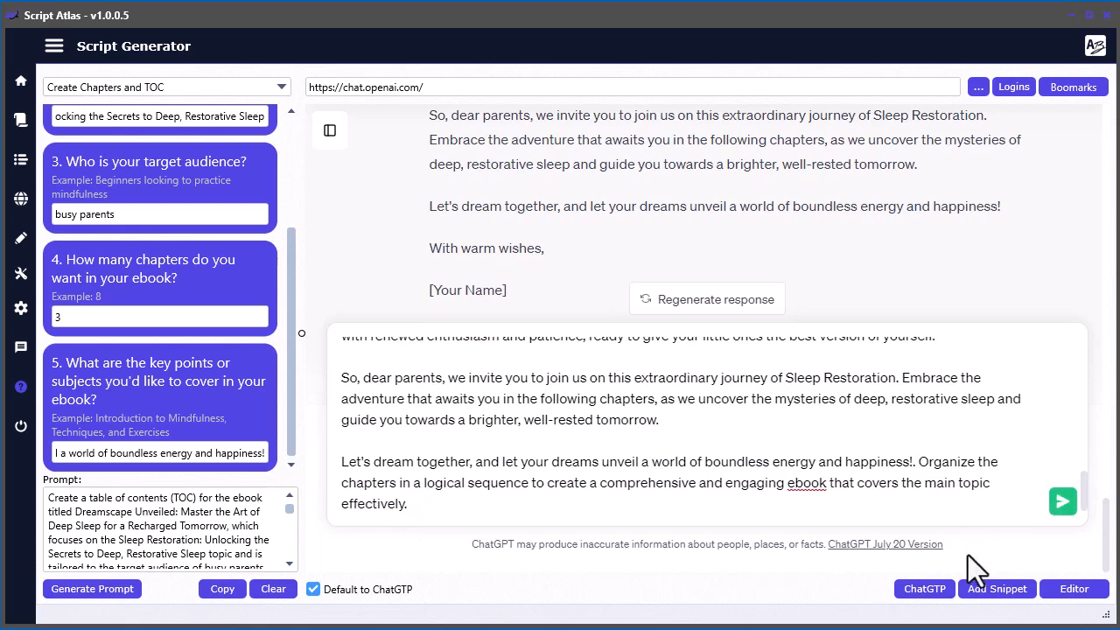
{"action": "left_click", "coordinate": [1061, 504]}
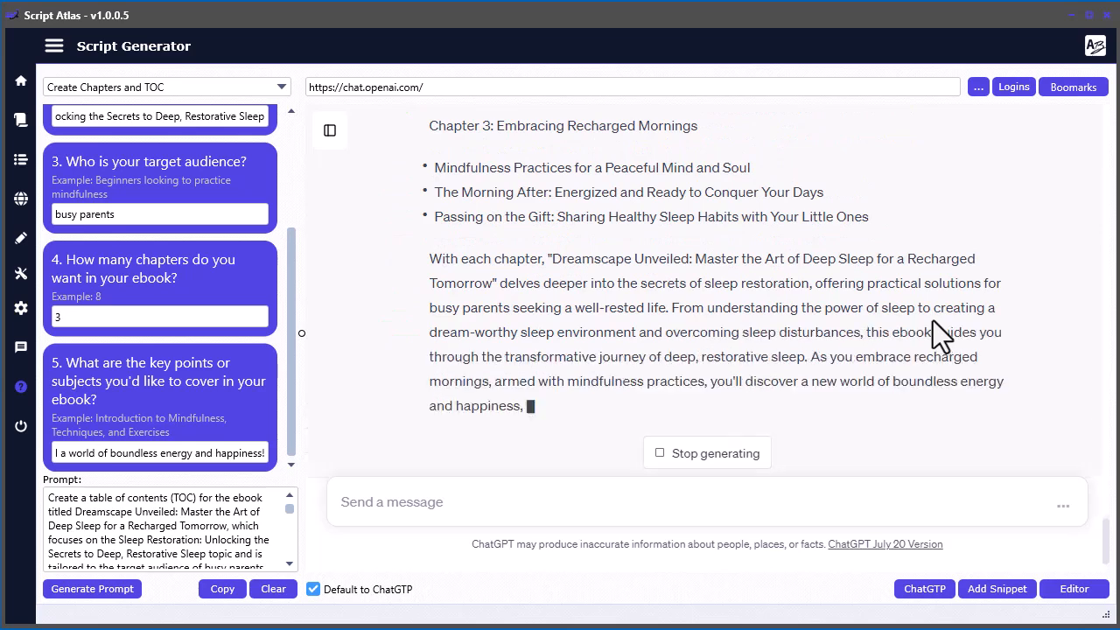
{"action": "scroll", "coordinate": [827, 332], "scroll_direction": "up", "scroll_amount": 3}
{"action": "scroll", "coordinate": [828, 333], "scroll_direction": "up", "scroll_amount": 3}
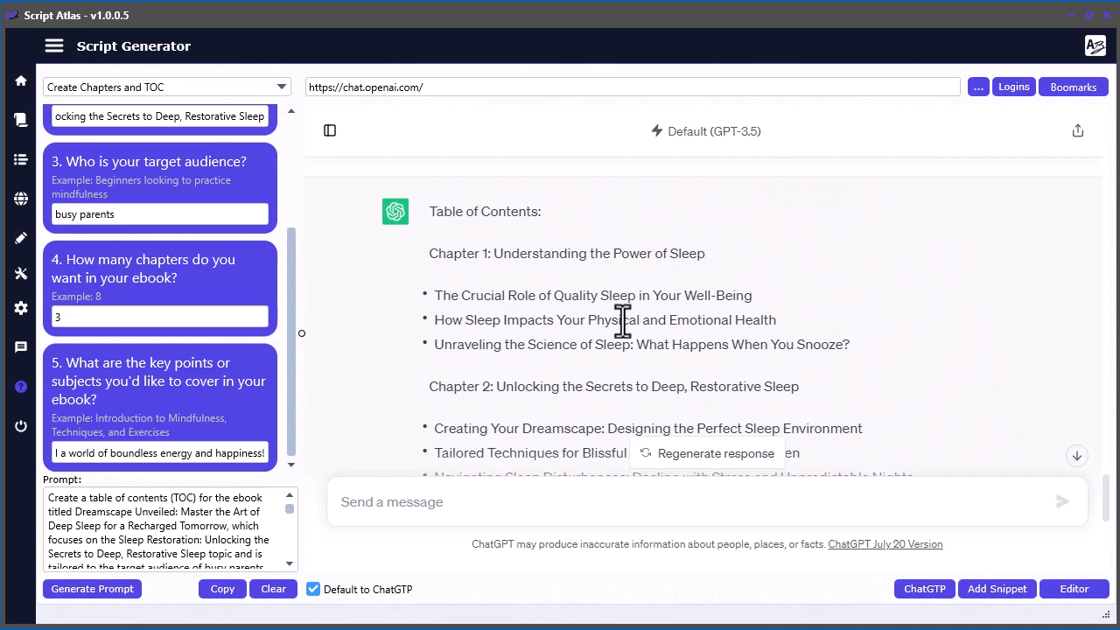
Copy ChatGPT's whole table of contents response and add it below the introduction's closing lines in the Script Editor
{"action": "scroll", "coordinate": [662, 346], "scroll_direction": "down", "scroll_amount": 6}
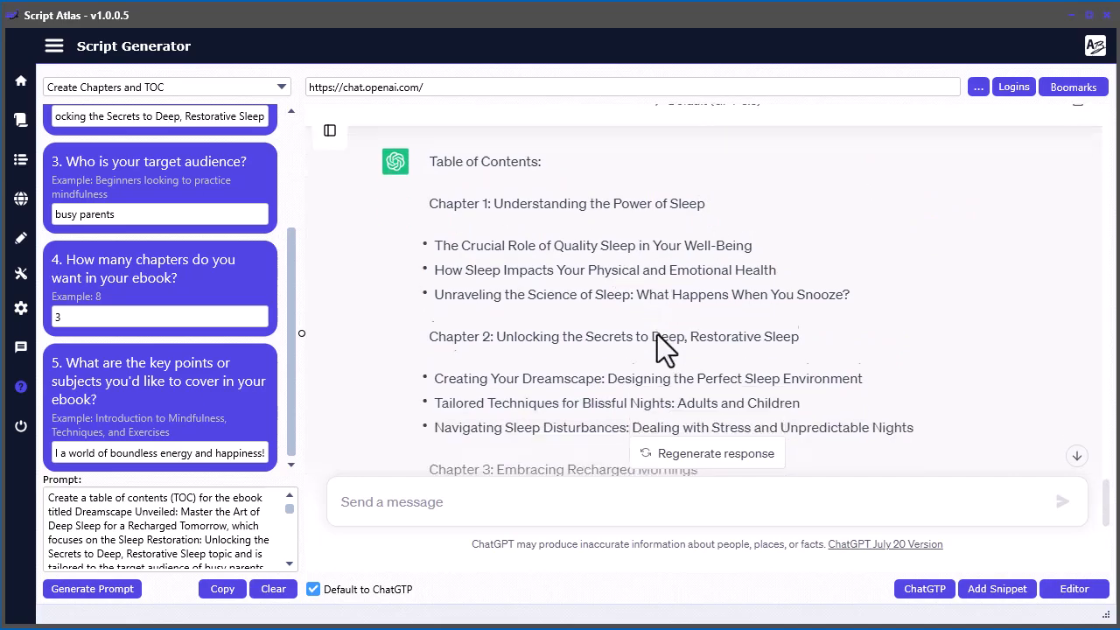
{"action": "left_click", "coordinate": [959, 374]}
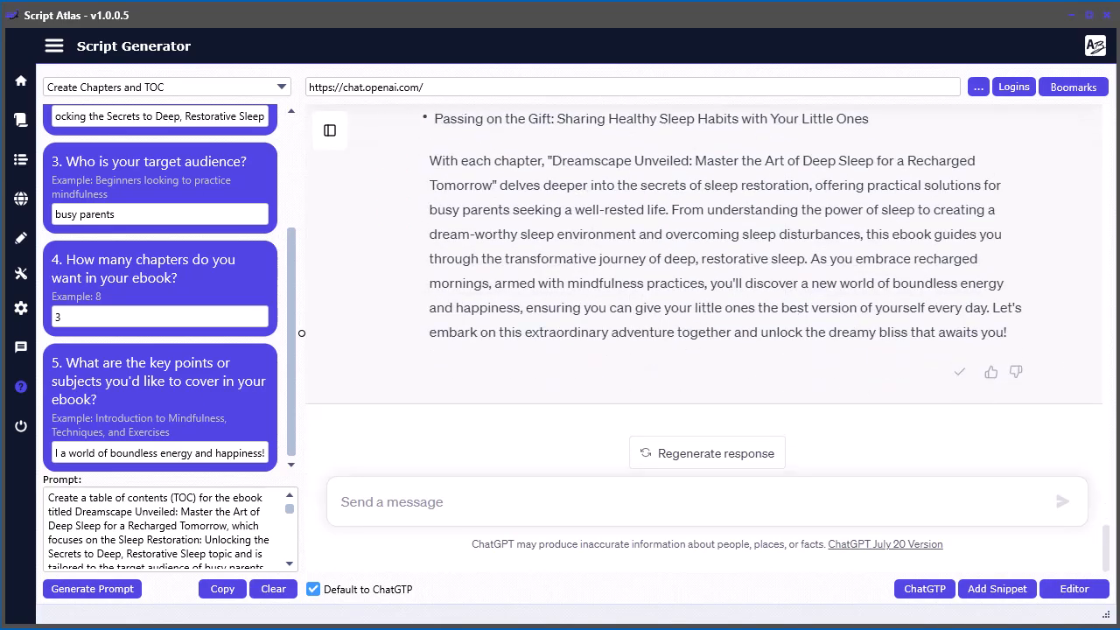
{"action": "key", "text": "alt+Tab"}
{"action": "left_click", "coordinate": [557, 384]}
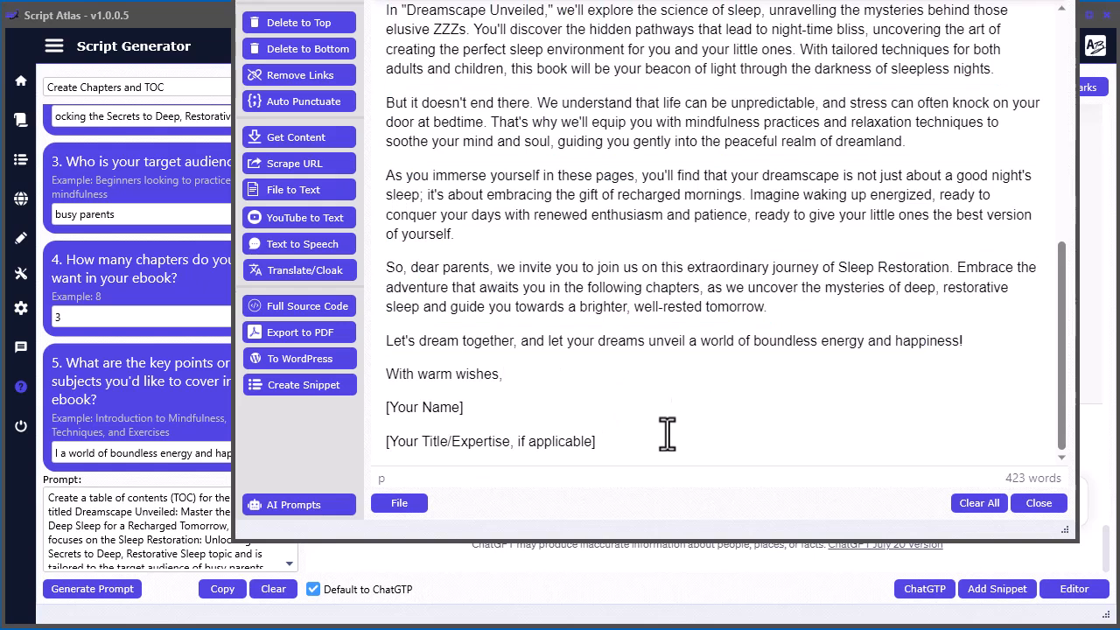
{"action": "key", "text": "Return"}
{"action": "key", "text": "Return"}
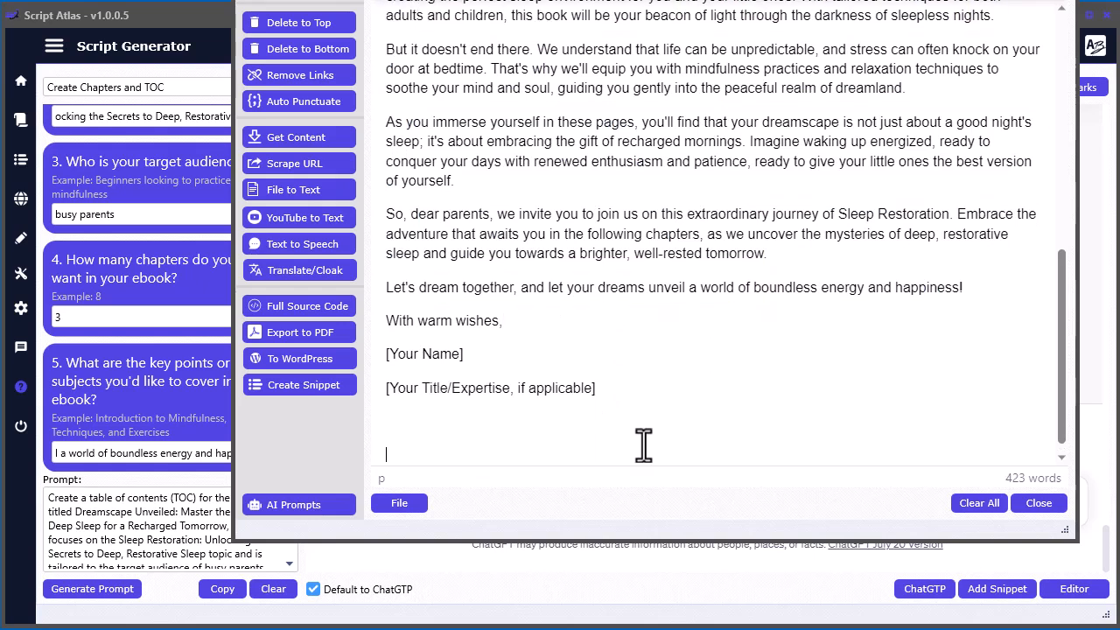
{"action": "key", "text": "ctrl+v"}
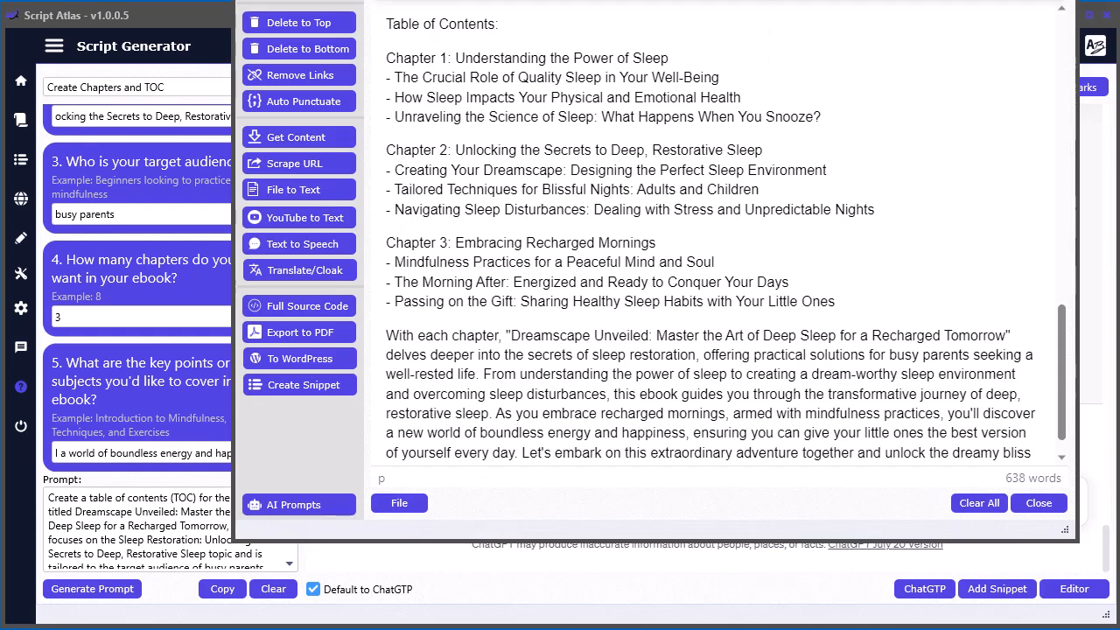
Start the Create Chapters ebook script and fill in the title and the "Sleep Restoration: Unlocking the Secrets to Deep, Restorative Sleep" topic
{"action": "key", "text": "alt+Tab"}
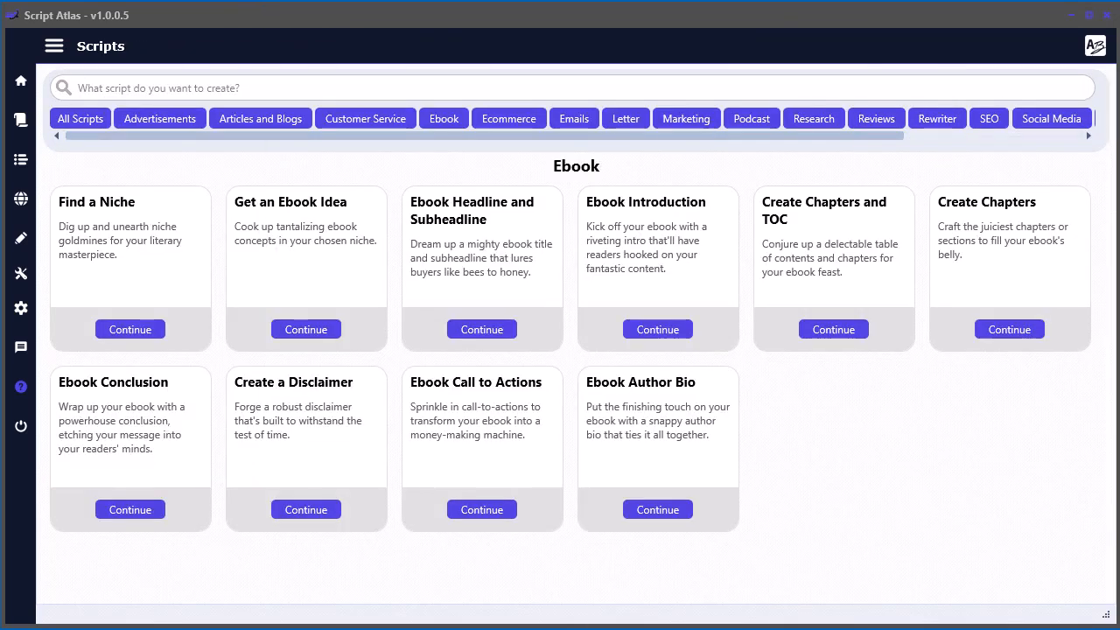
{"action": "left_click", "coordinate": [1002, 330]}
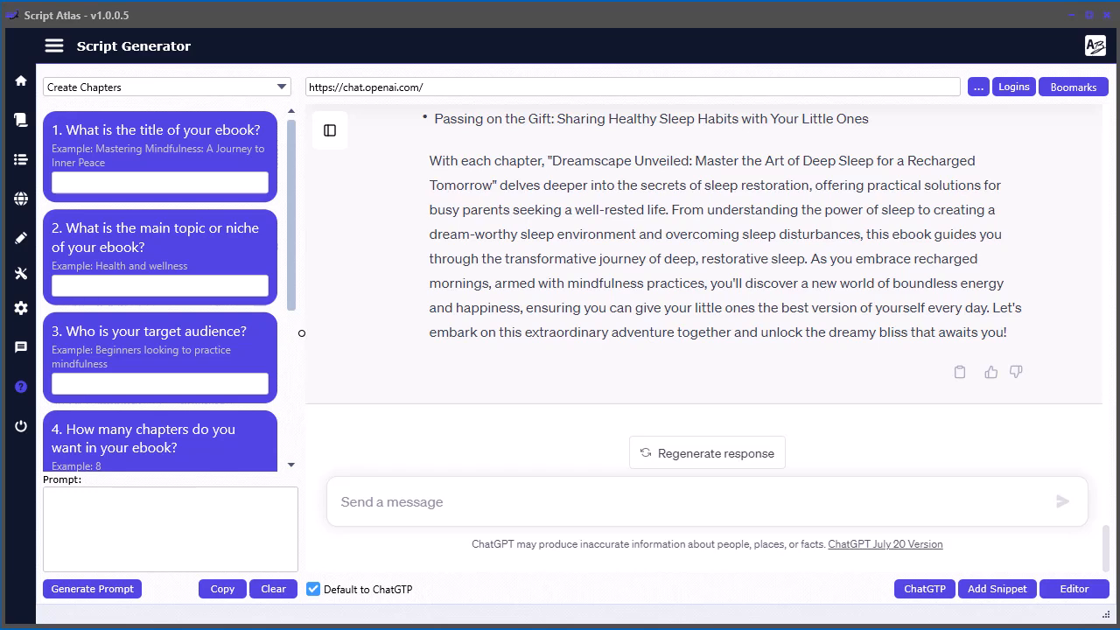
{"action": "left_click", "coordinate": [80, 183]}
{"action": "key", "text": "ctrl+v"}
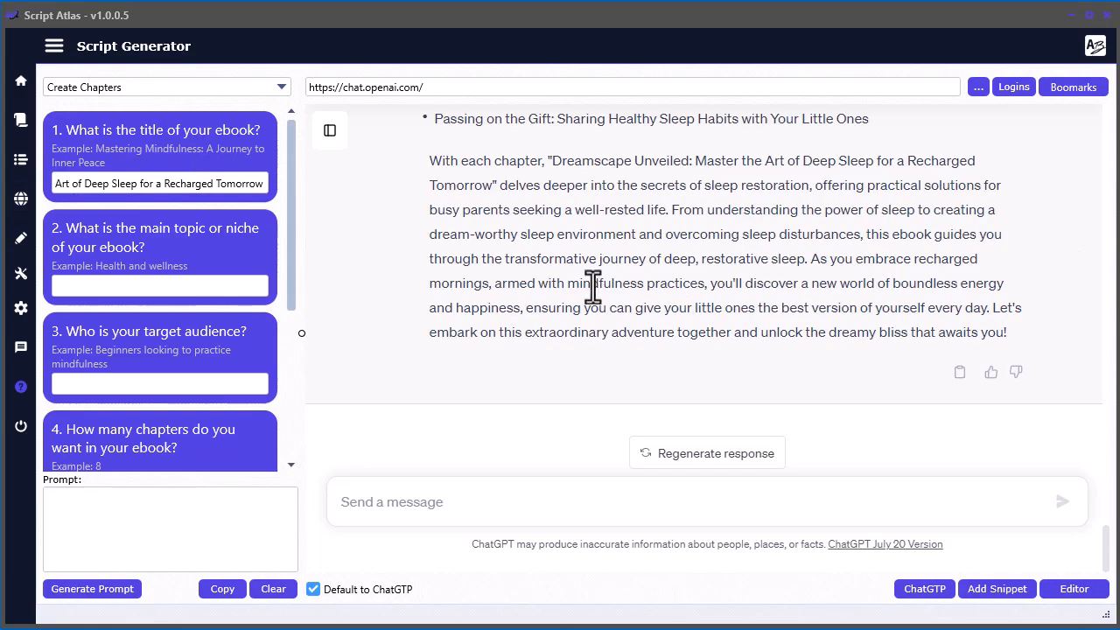
{"action": "left_click", "coordinate": [142, 288]}
{"action": "key", "text": "ctrl+v"}
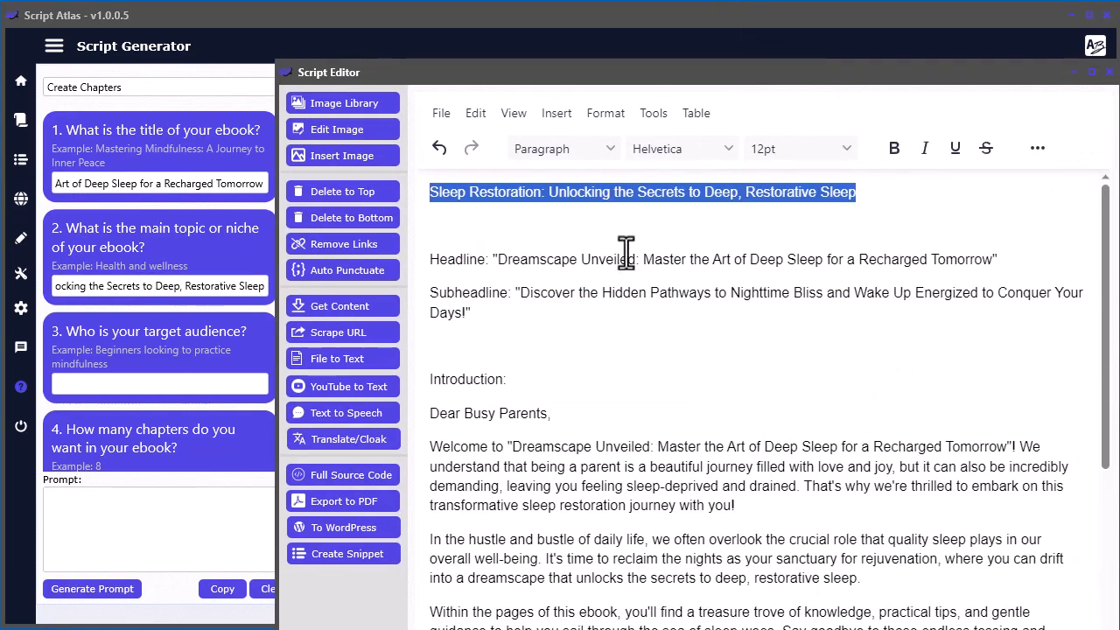
Move the Script Editor aside, then answer the target audience with "busy parents" and the number of chapters with 3
{"action": "left_click", "coordinate": [566, 193]}
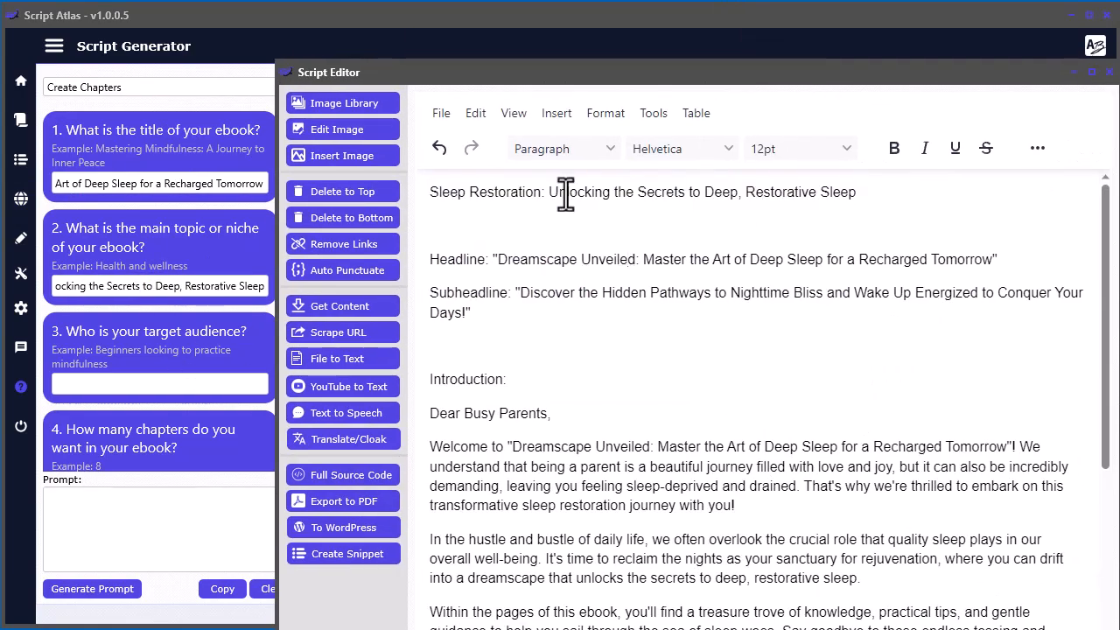
{"action": "left_click_drag", "start_coordinate": [720, 77], "coordinate": [1119, 2]}
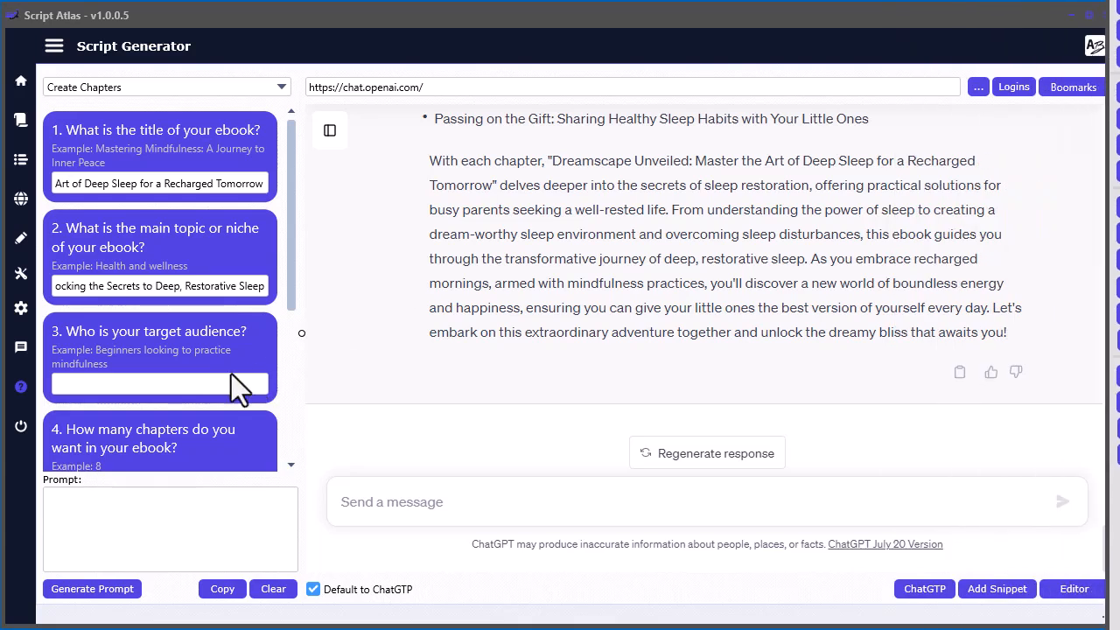
{"action": "left_click", "coordinate": [203, 382]}
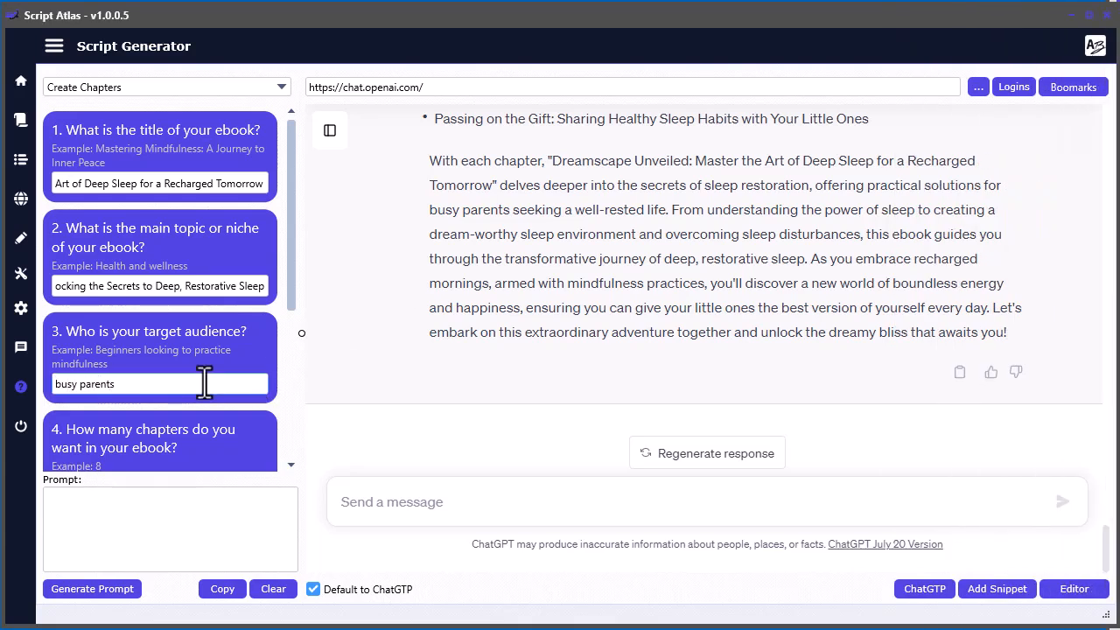
{"action": "scroll", "coordinate": [204, 382], "scroll_direction": "down", "scroll_amount": 3}
{"action": "left_click", "coordinate": [108, 344]}
{"action": "key", "text": "BackSpace"}
{"action": "type", "text": "3"}
{"action": "scroll", "coordinate": [192, 411], "scroll_direction": "down", "scroll_amount": 2}
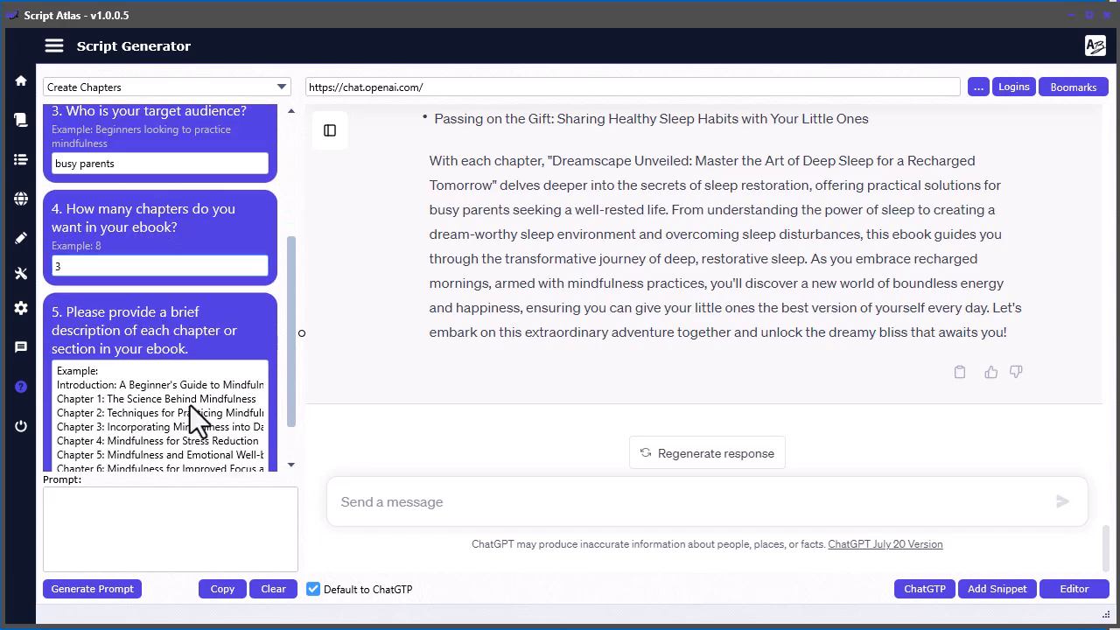
In the Script Editor's table of contents, copy the heading "Chapter 2: Unlocking the Secrets to Deep, Restorative Sleep" directly beneath the Chapter 1 heading
{"action": "scroll", "coordinate": [190, 405], "scroll_direction": "down", "scroll_amount": 1}
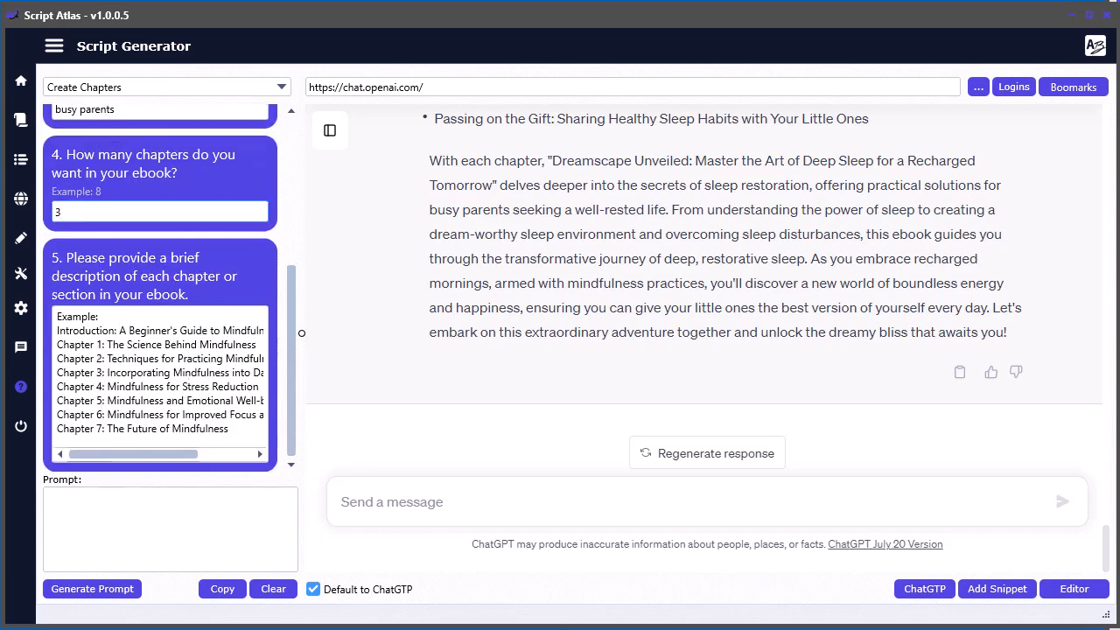
{"action": "left_click_drag", "start_coordinate": [1118, 1], "coordinate": [746, 0]}
{"action": "scroll", "coordinate": [705, 442], "scroll_direction": "down", "scroll_amount": 10}
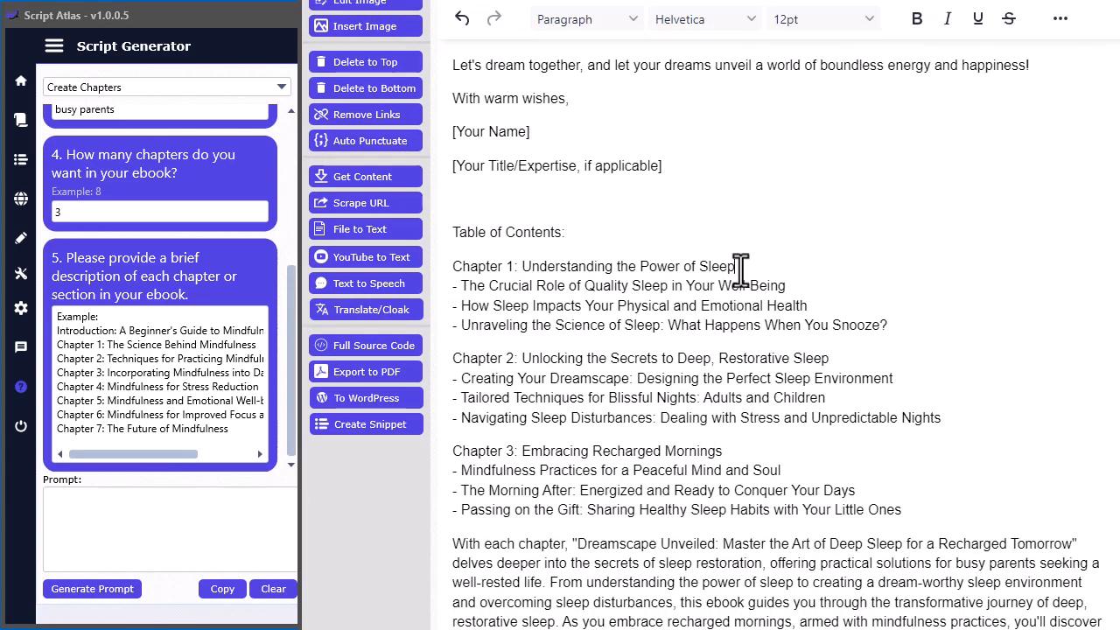
{"action": "key", "text": "Return"}
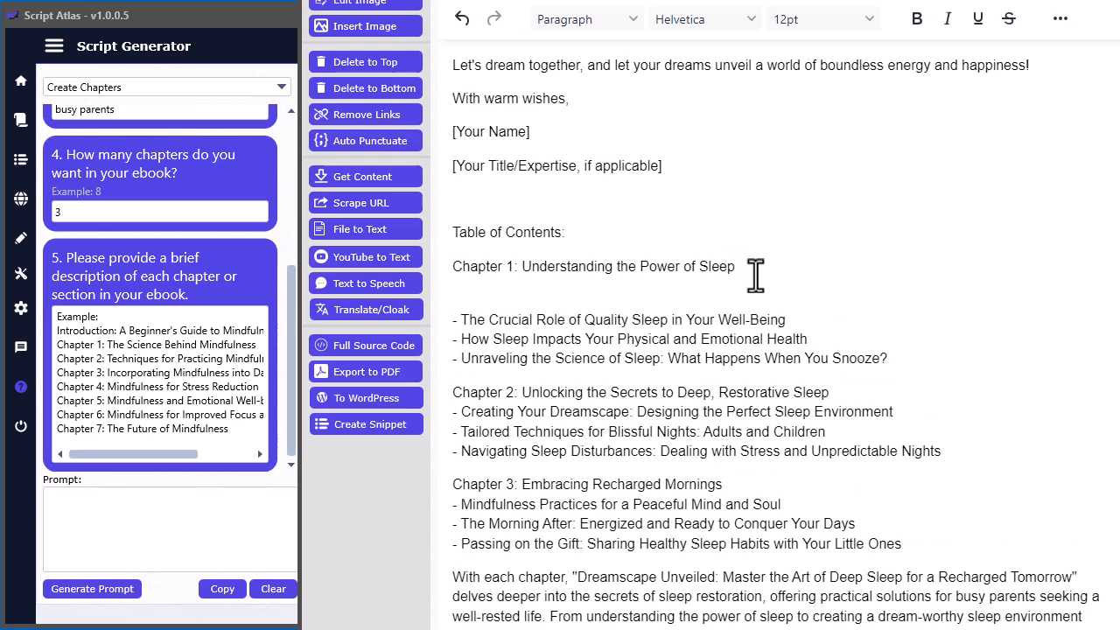
{"action": "left_click_drag", "start_coordinate": [829, 392], "coordinate": [455, 392]}
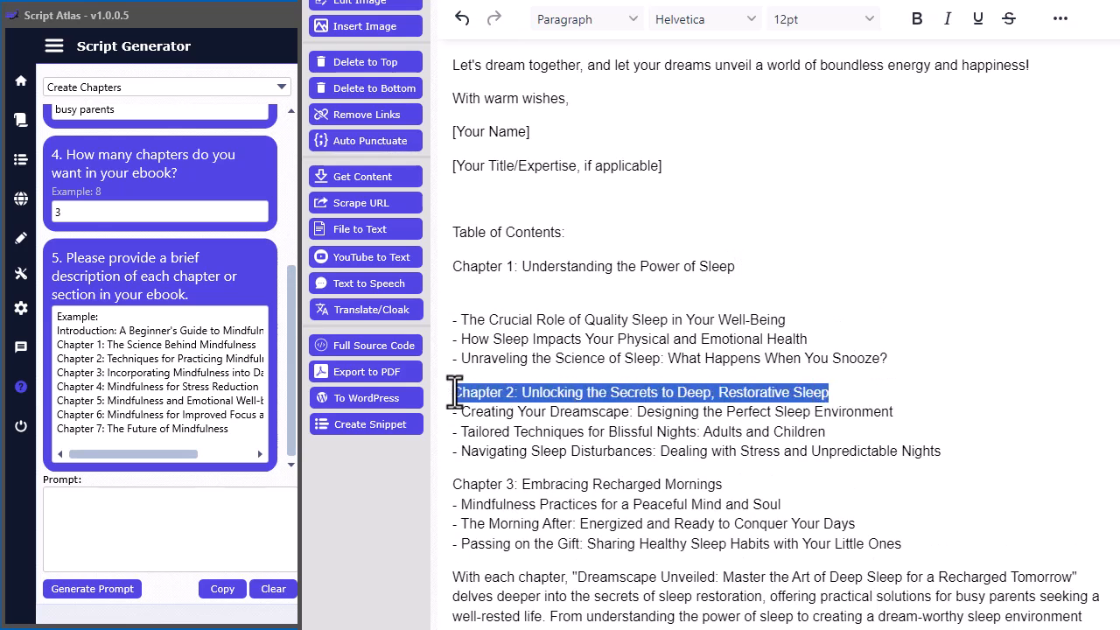
{"action": "left_click", "coordinate": [464, 293]}
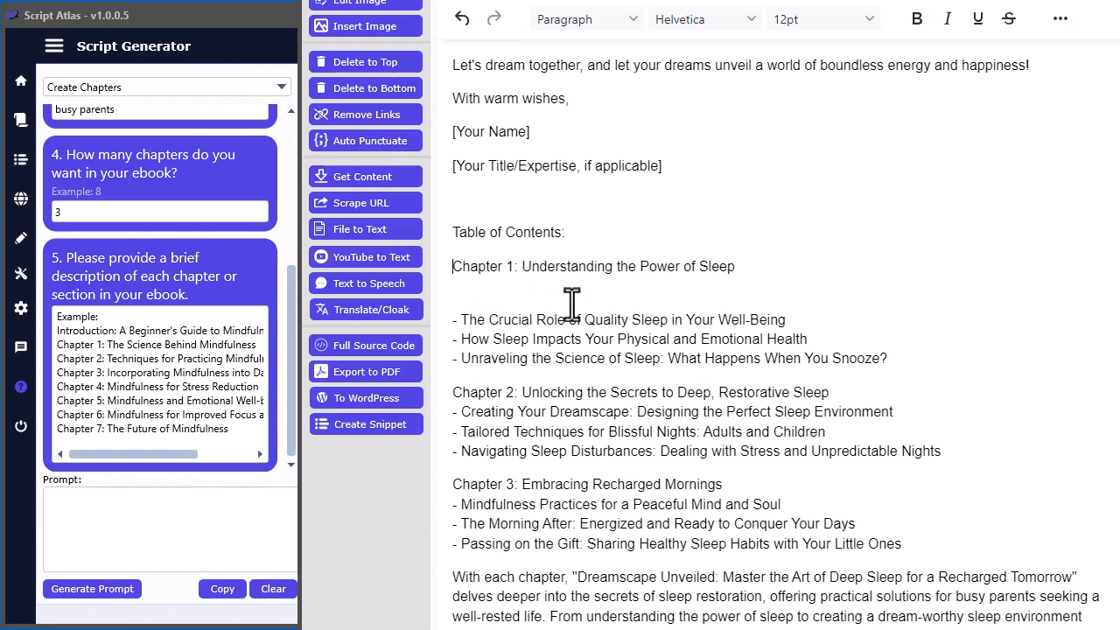
{"action": "key", "text": "ctrl+v"}
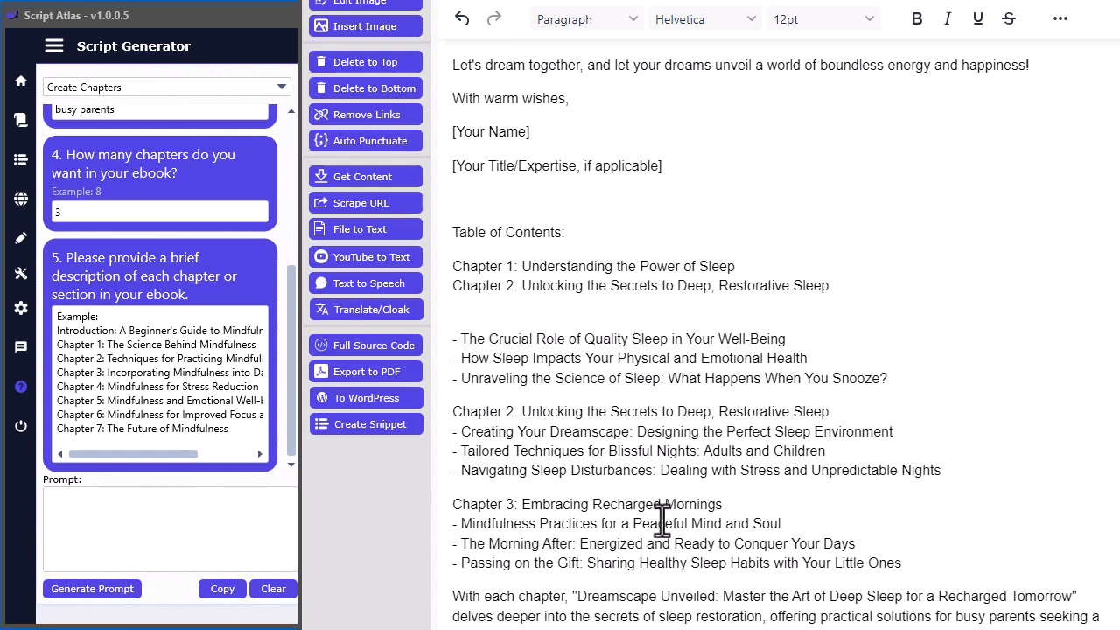
Copy the heading "Chapter 3: Embracing Recharged Mornings" onto a new line beneath the copied Chapter 2 heading
{"action": "left_click_drag", "start_coordinate": [719, 503], "coordinate": [452, 502]}
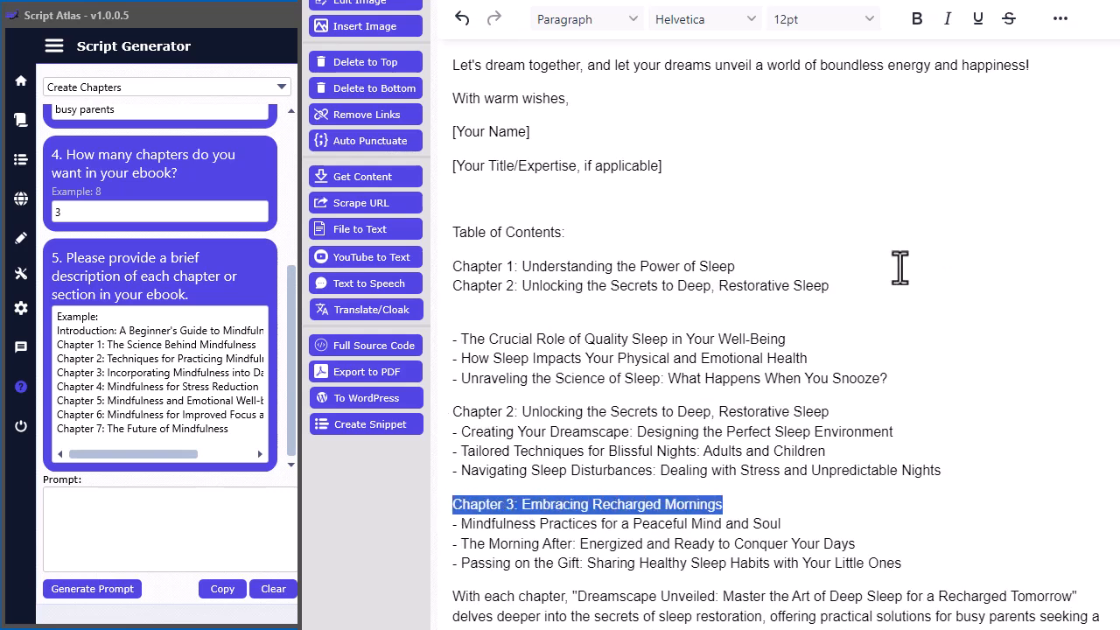
{"action": "left_click", "coordinate": [855, 288]}
{"action": "key", "text": "Return"}
{"action": "key", "text": "ctrl+v"}
Replace the example text in the chapter descriptions question with the three grouped chapter headings from the Script Editor
{"action": "left_click_drag", "start_coordinate": [754, 300], "coordinate": [453, 268]}
{"action": "left_click", "coordinate": [175, 390]}
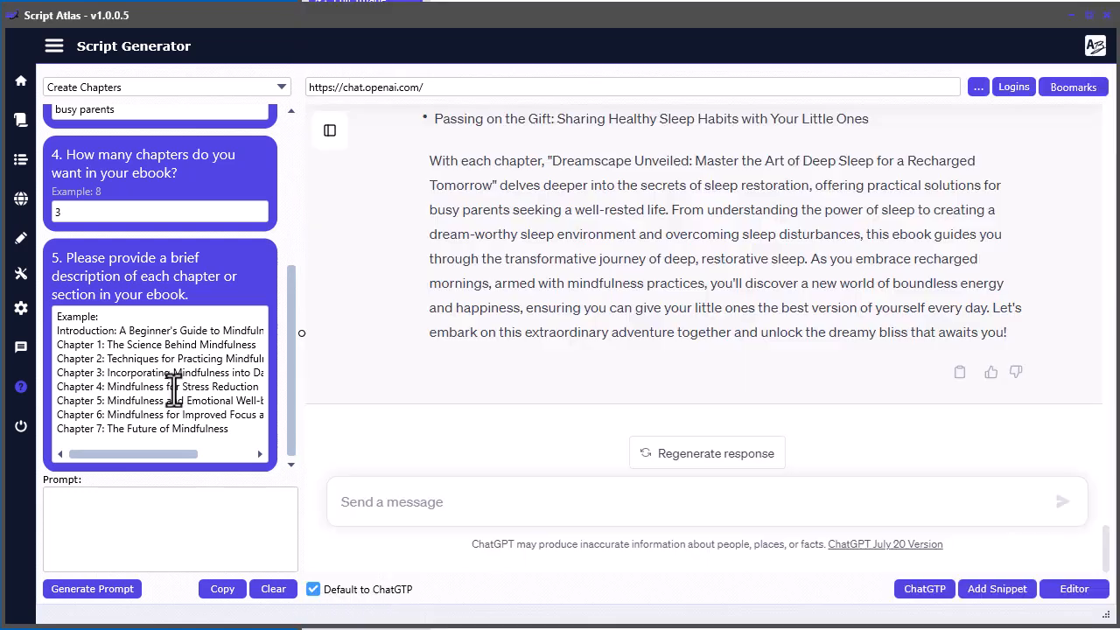
{"action": "key", "text": "ctrl+v"}
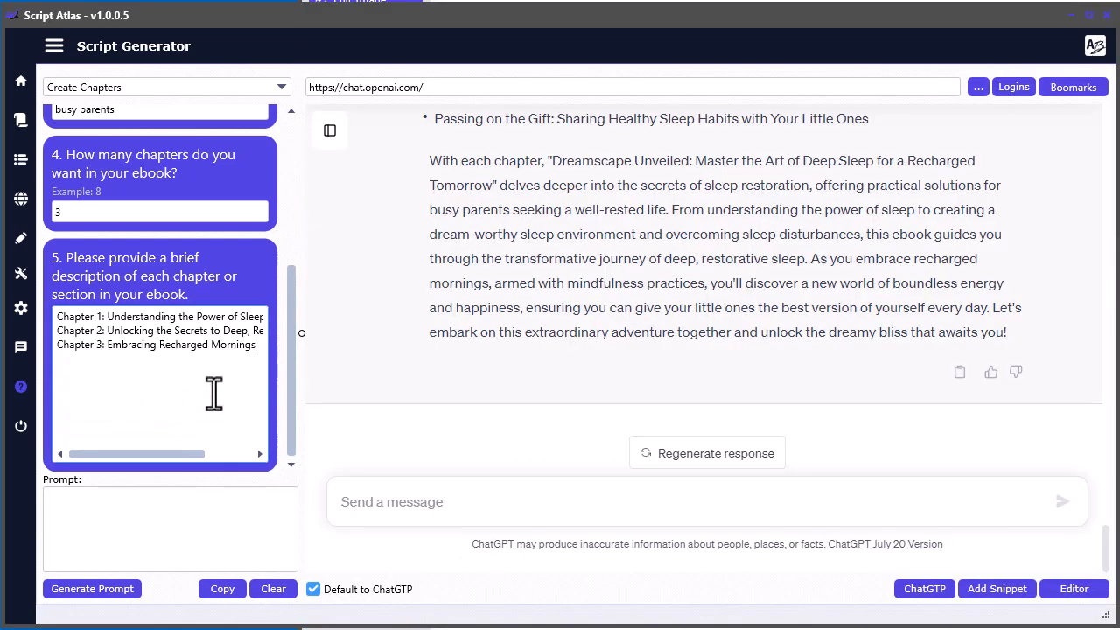
Generate the Create Chapters prompt from the answered questions and send it to ChatGPT
{"action": "left_click", "coordinate": [92, 589]}
{"action": "left_click", "coordinate": [222, 589]}
{"action": "left_click", "coordinate": [589, 503]}
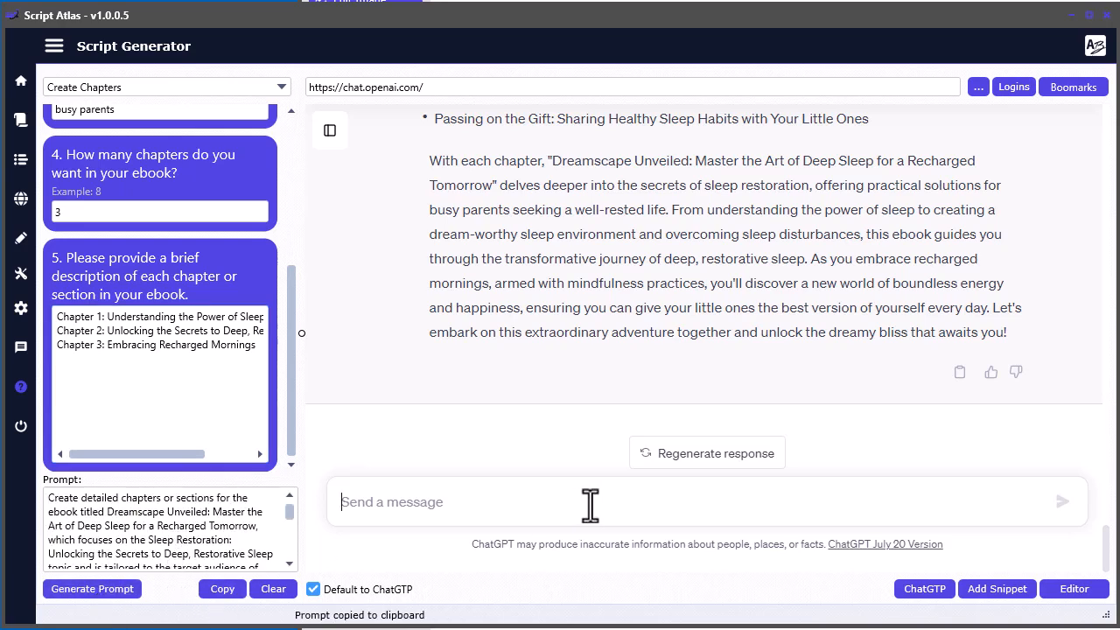
{"action": "key", "text": "ctrl+v"}
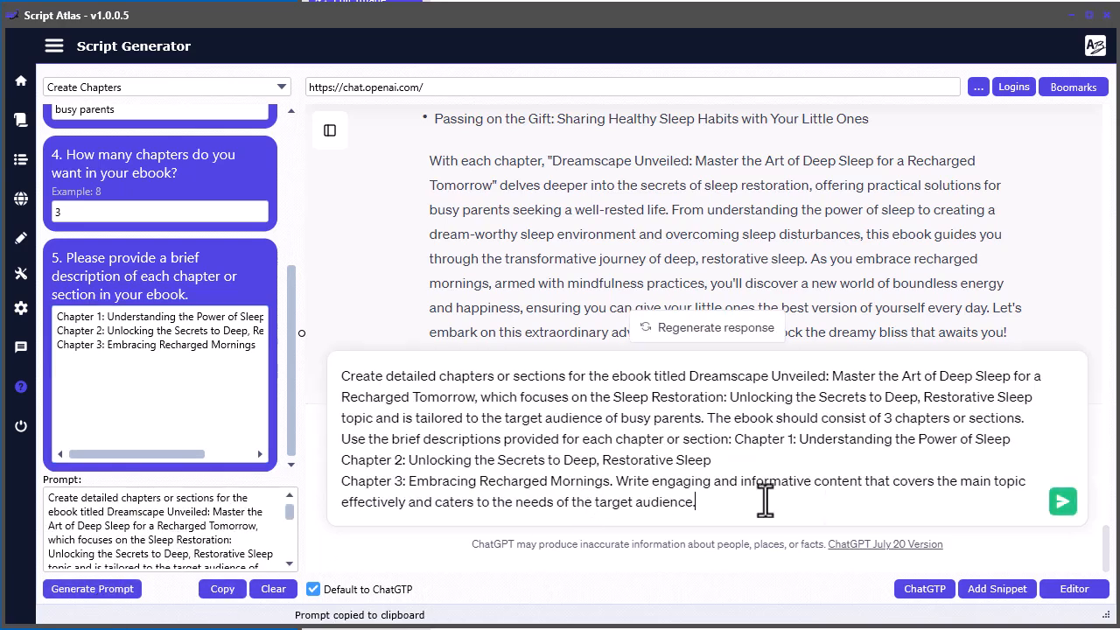
{"action": "left_click", "coordinate": [1064, 503]}
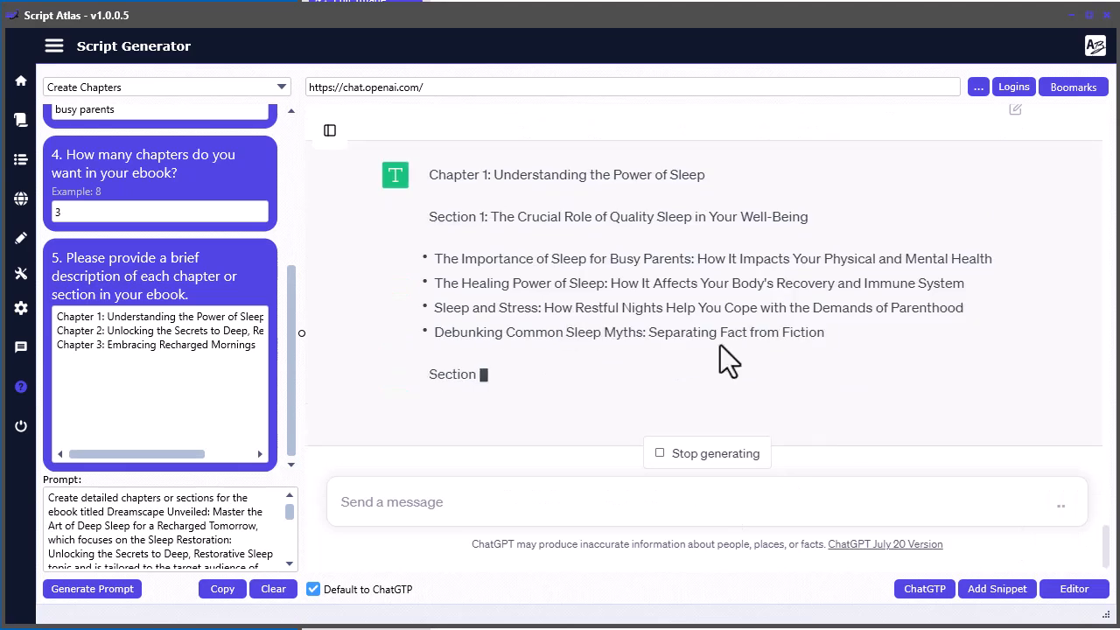
Review the sections and bullet points ChatGPT writes for the three chapters, from start to end and back
{"action": "scroll", "coordinate": [700, 343], "scroll_direction": "up", "scroll_amount": 5}
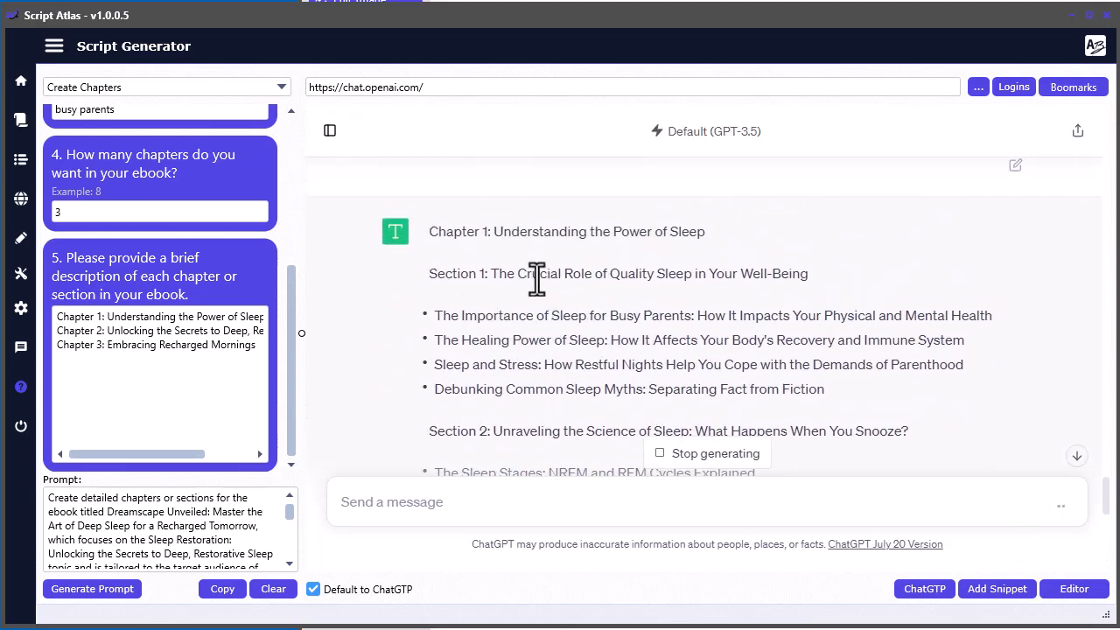
{"action": "scroll", "coordinate": [415, 298], "scroll_direction": "down", "scroll_amount": 3}
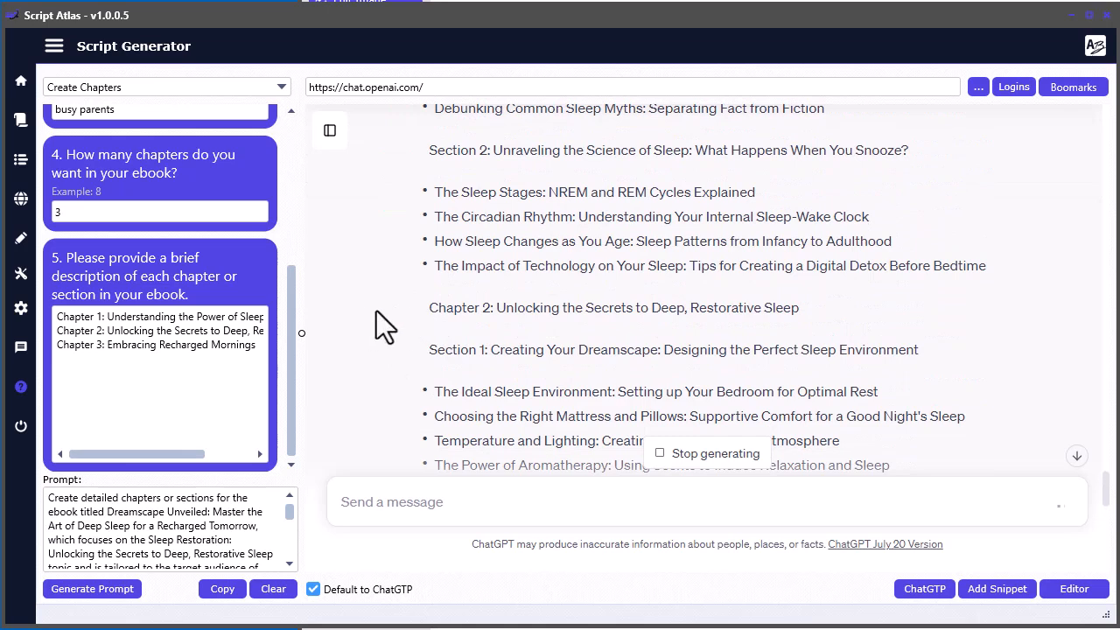
{"action": "scroll", "coordinate": [394, 311], "scroll_direction": "down", "scroll_amount": 3}
{"action": "scroll", "coordinate": [387, 343], "scroll_direction": "down", "scroll_amount": 3}
{"action": "scroll", "coordinate": [386, 342], "scroll_direction": "down", "scroll_amount": 5}
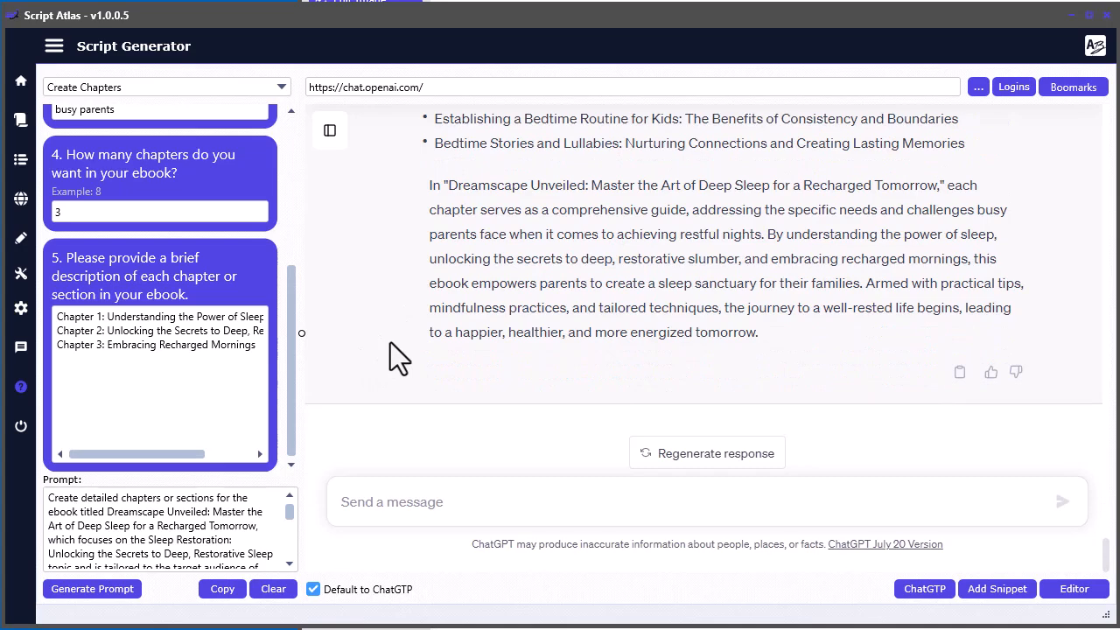
{"action": "scroll", "coordinate": [390, 349], "scroll_direction": "up", "scroll_amount": 5}
{"action": "scroll", "coordinate": [390, 351], "scroll_direction": "up", "scroll_amount": 5}
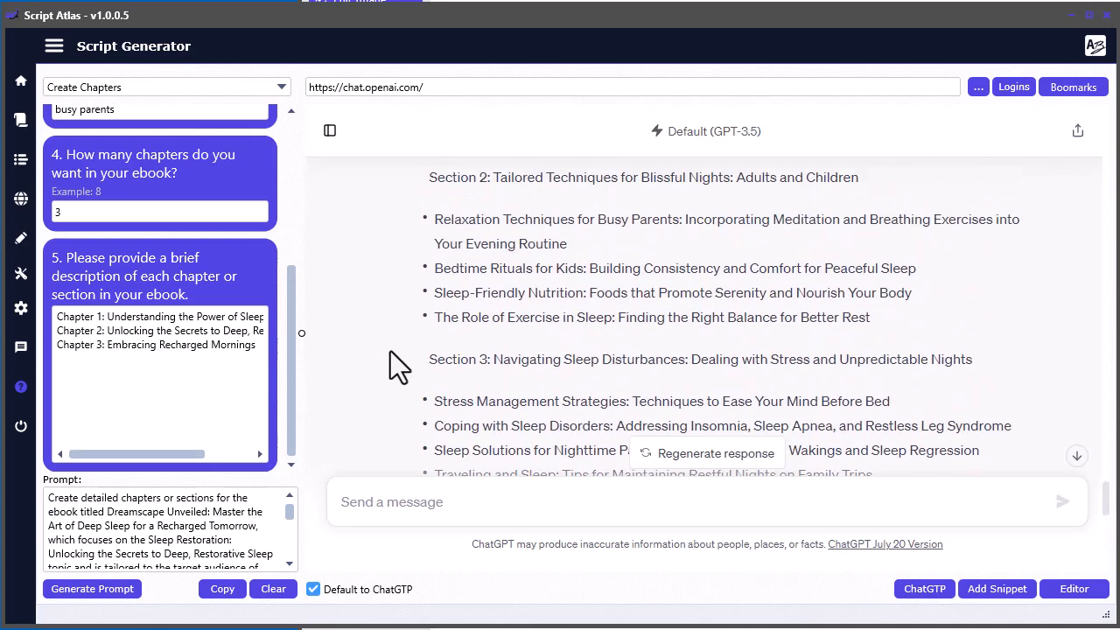
{"action": "scroll", "coordinate": [378, 314], "scroll_direction": "up", "scroll_amount": 5}
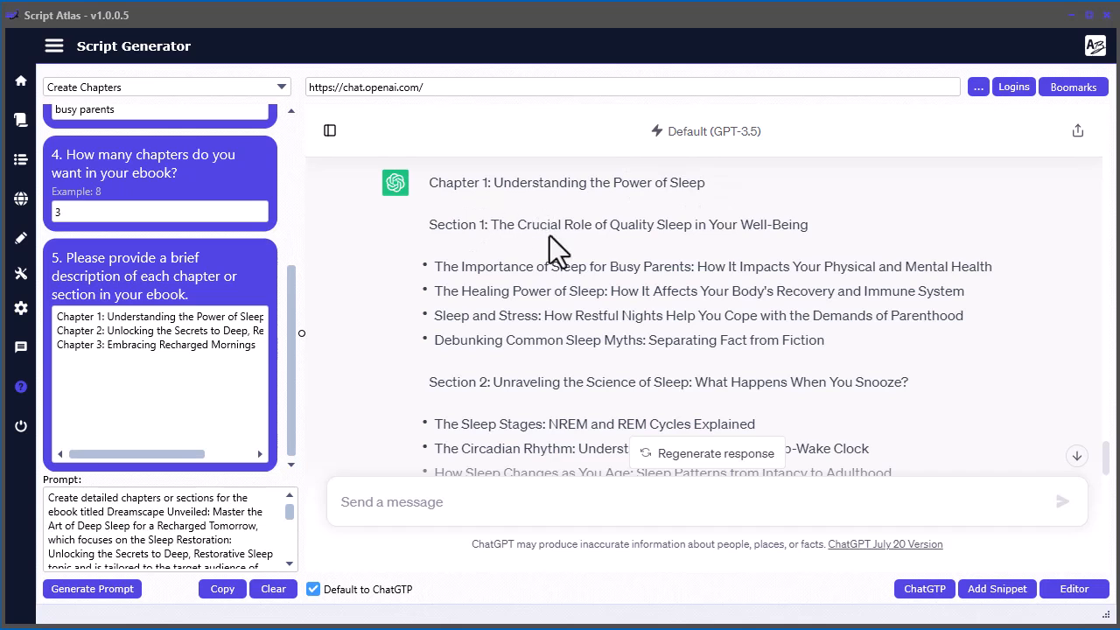
Ask ChatGPT "in chapter 1, section 1, write 400-600 words for each bullet point"
{"action": "left_click", "coordinate": [457, 502]}
{"action": "key", "text": "ctrl+v"}
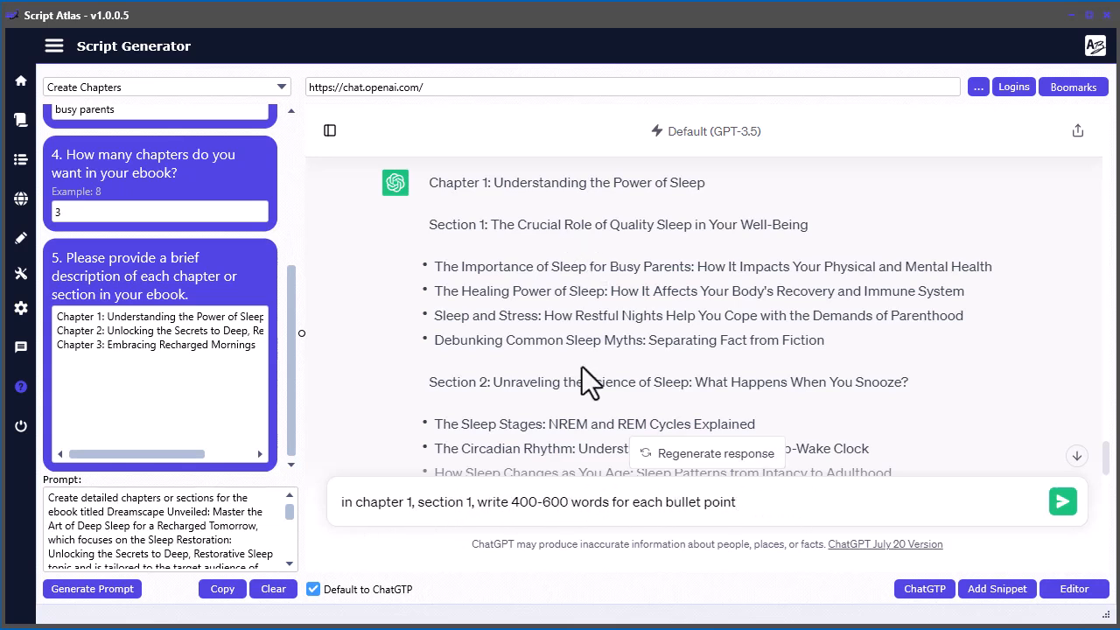
{"action": "left_click", "coordinate": [1061, 502]}
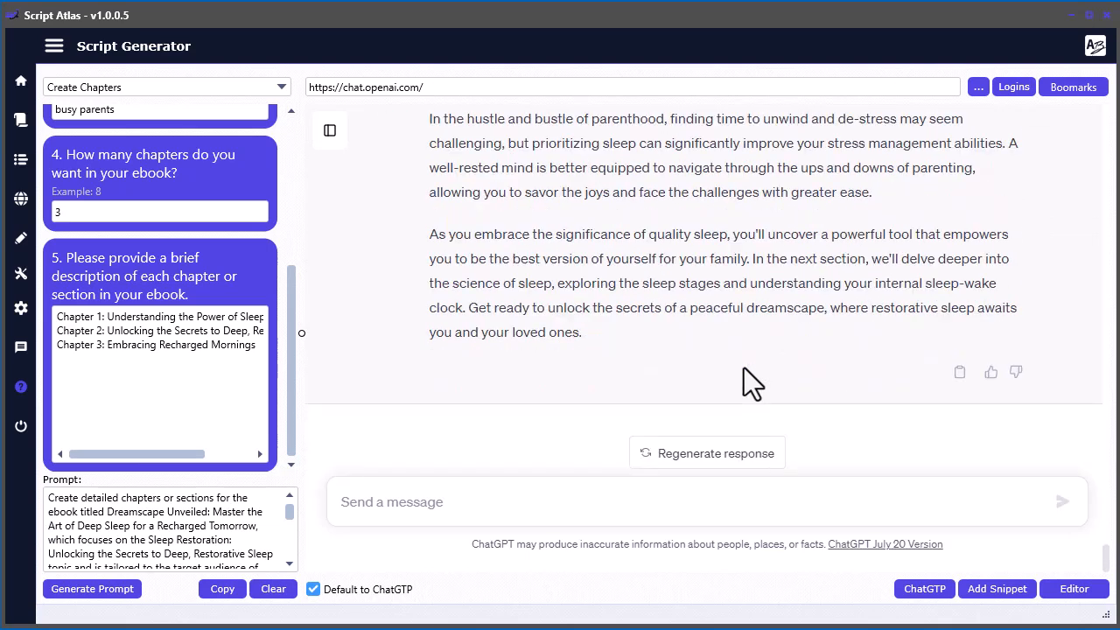
Review ChatGPT's expanded text for chapter 1, section 1 from its heading through to the closing paragraph
{"action": "scroll", "coordinate": [724, 359], "scroll_direction": "up", "scroll_amount": 15}
{"action": "scroll", "coordinate": [723, 367], "scroll_direction": "up", "scroll_amount": 10}
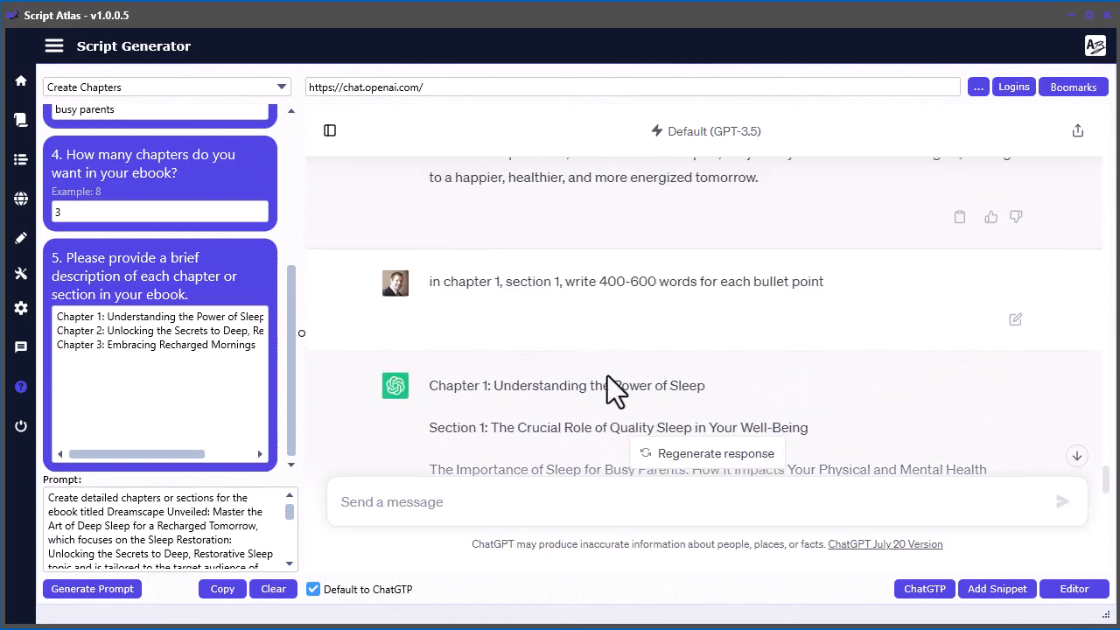
{"action": "scroll", "coordinate": [607, 375], "scroll_direction": "down", "scroll_amount": 1}
{"action": "scroll", "coordinate": [586, 323], "scroll_direction": "down", "scroll_amount": 1}
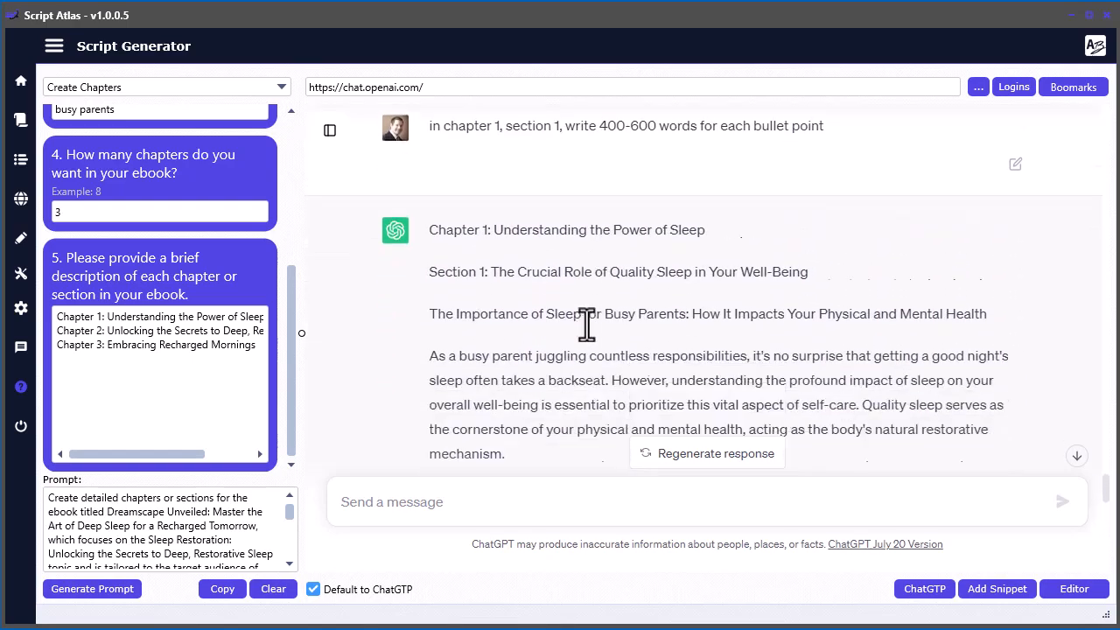
{"action": "scroll", "coordinate": [586, 323], "scroll_direction": "down", "scroll_amount": 2}
{"action": "scroll", "coordinate": [771, 335], "scroll_direction": "down", "scroll_amount": 8}
{"action": "scroll", "coordinate": [771, 335], "scroll_direction": "down", "scroll_amount": 8}
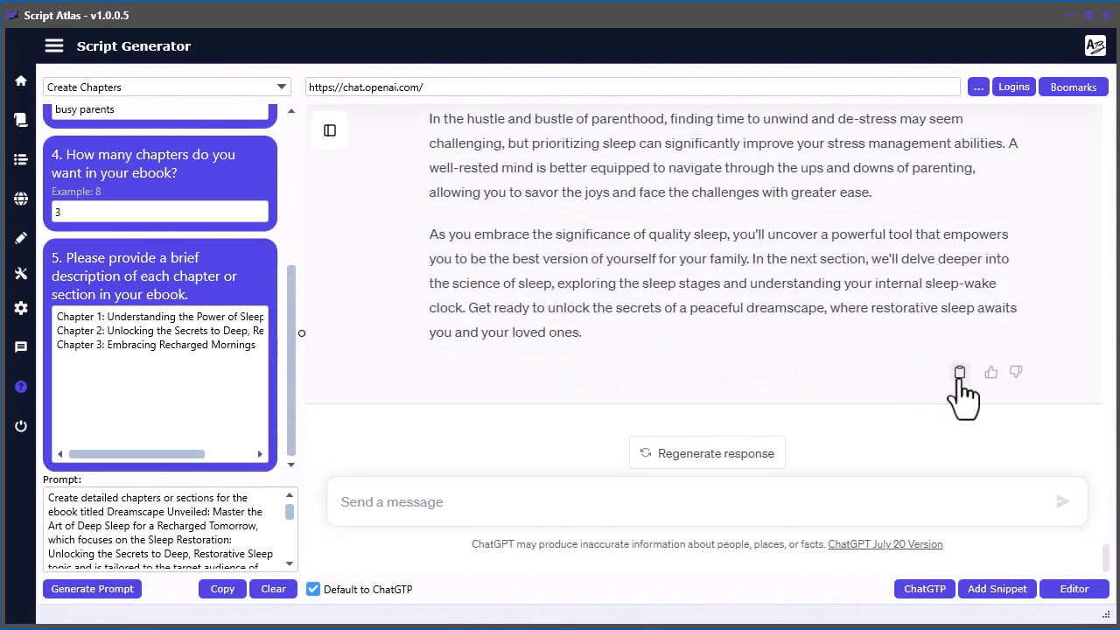
Copy ChatGPT's chapter 1, section 1 text into the Script Editor below the outline, and check the pasted section
{"action": "left_click", "coordinate": [960, 374]}
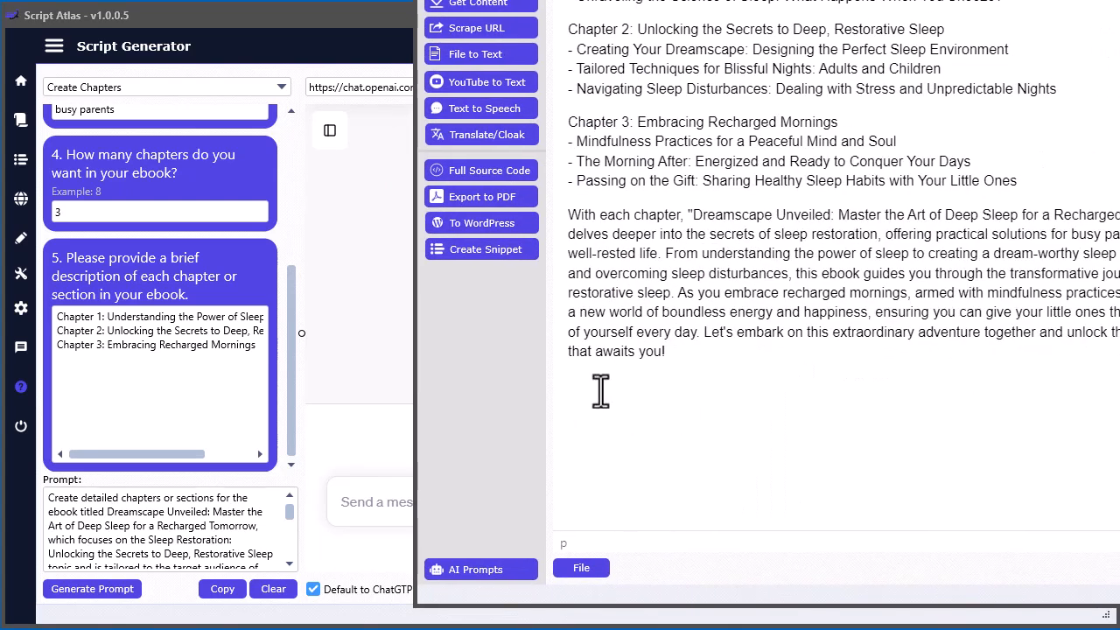
{"action": "left_click", "coordinate": [596, 389]}
{"action": "key", "text": "ctrl+v"}
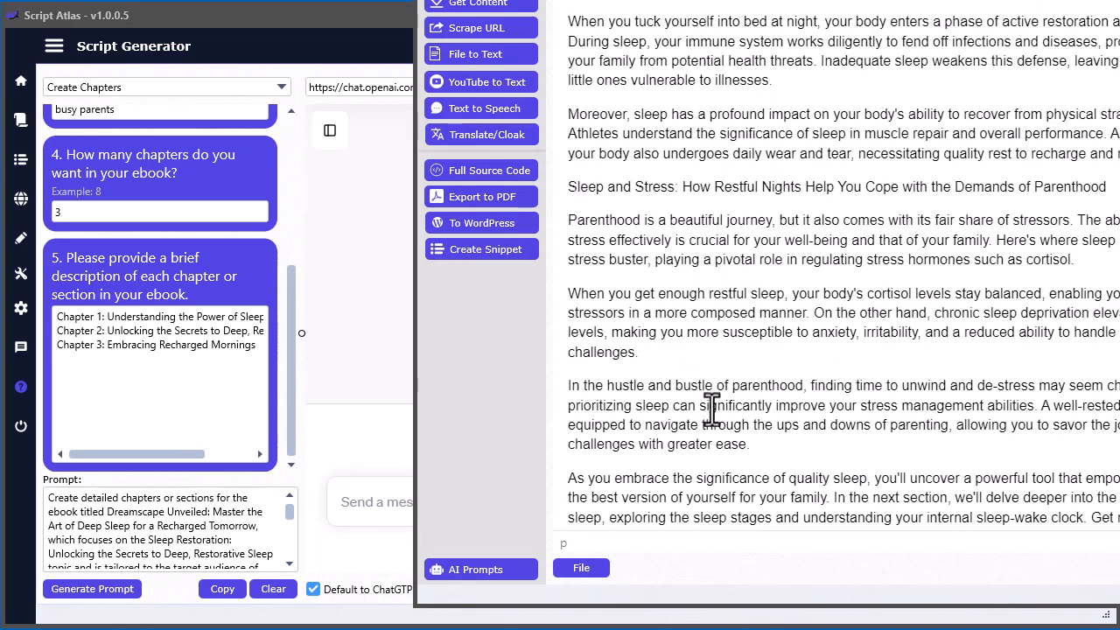
{"action": "scroll", "coordinate": [645, 344], "scroll_direction": "up", "scroll_amount": 15}
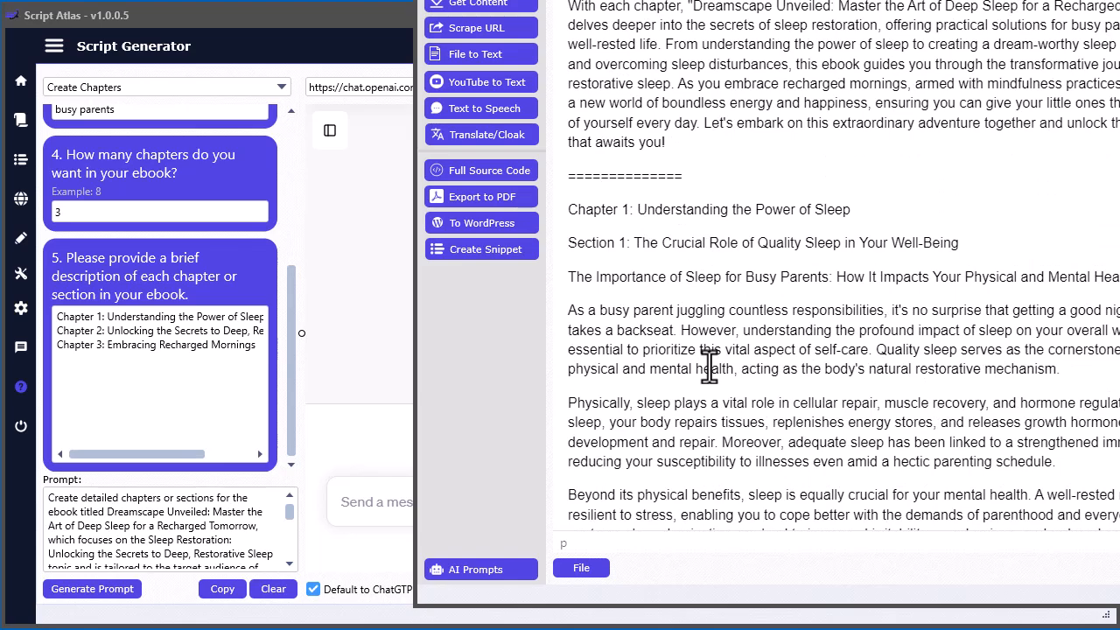
{"action": "scroll", "coordinate": [879, 350], "scroll_direction": "down", "scroll_amount": 10}
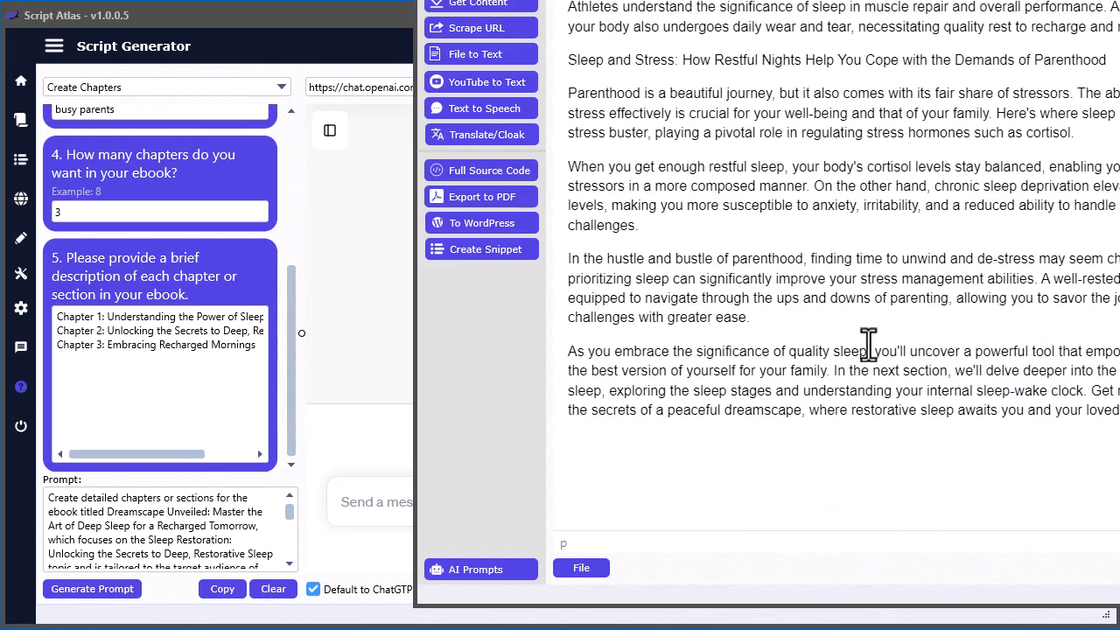
{"action": "left_click_drag", "start_coordinate": [485, 2], "coordinate": [1119, 2]}
Review the section 1 request and ChatGPT's list of sections and bullet points for chapters 1 to 3
{"action": "scroll", "coordinate": [560, 394], "scroll_direction": "up", "scroll_amount": 15}
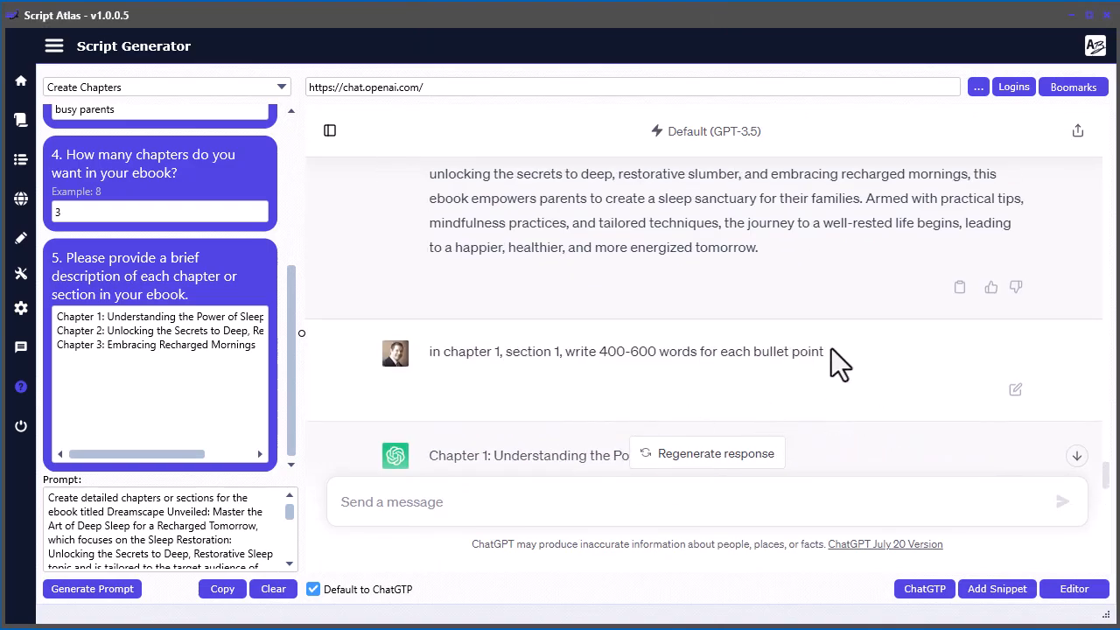
{"action": "left_click_drag", "start_coordinate": [826, 351], "coordinate": [444, 352]}
{"action": "scroll", "coordinate": [512, 398], "scroll_direction": "down", "scroll_amount": 5}
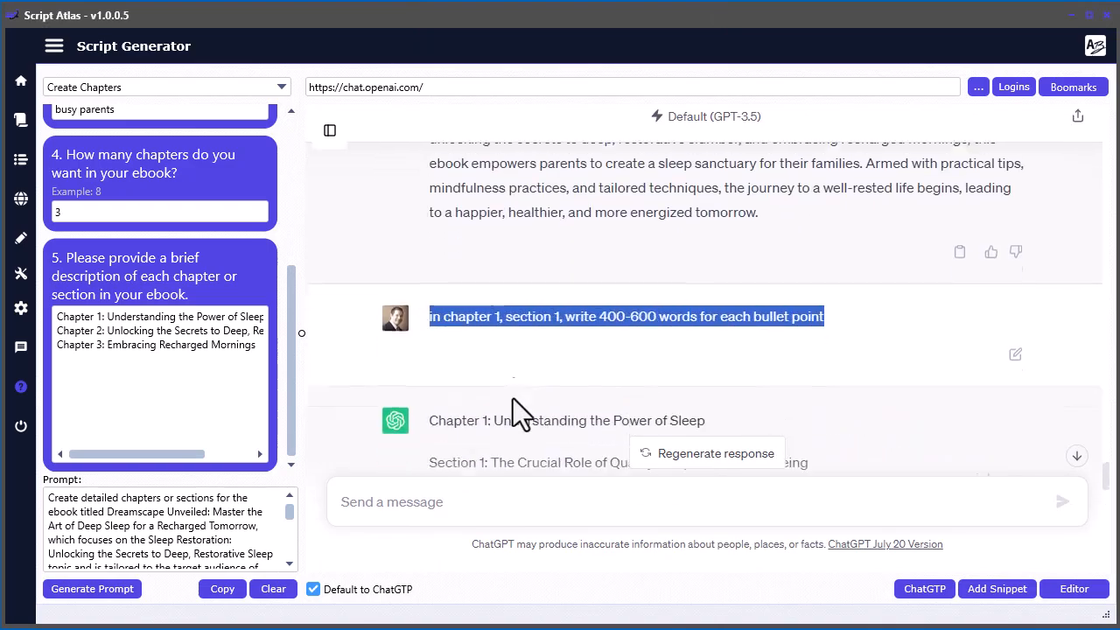
{"action": "scroll", "coordinate": [512, 398], "scroll_direction": "up", "scroll_amount": 3}
{"action": "scroll", "coordinate": [627, 388], "scroll_direction": "down", "scroll_amount": 10}
{"action": "scroll", "coordinate": [627, 387], "scroll_direction": "up", "scroll_amount": 6}
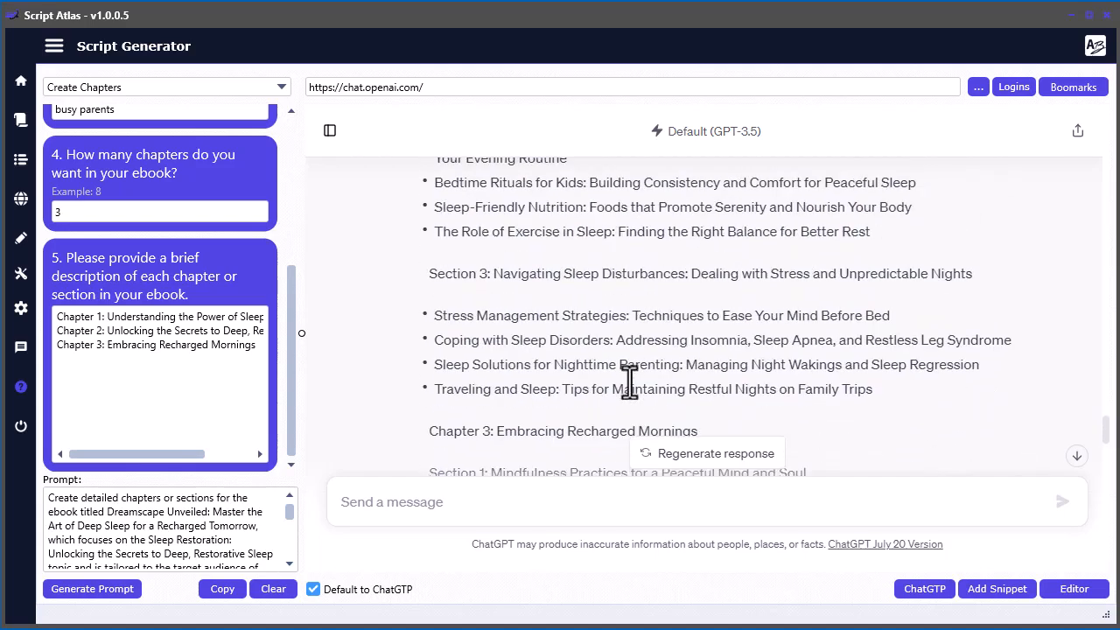
{"action": "scroll", "coordinate": [629, 381], "scroll_direction": "up", "scroll_amount": 3}
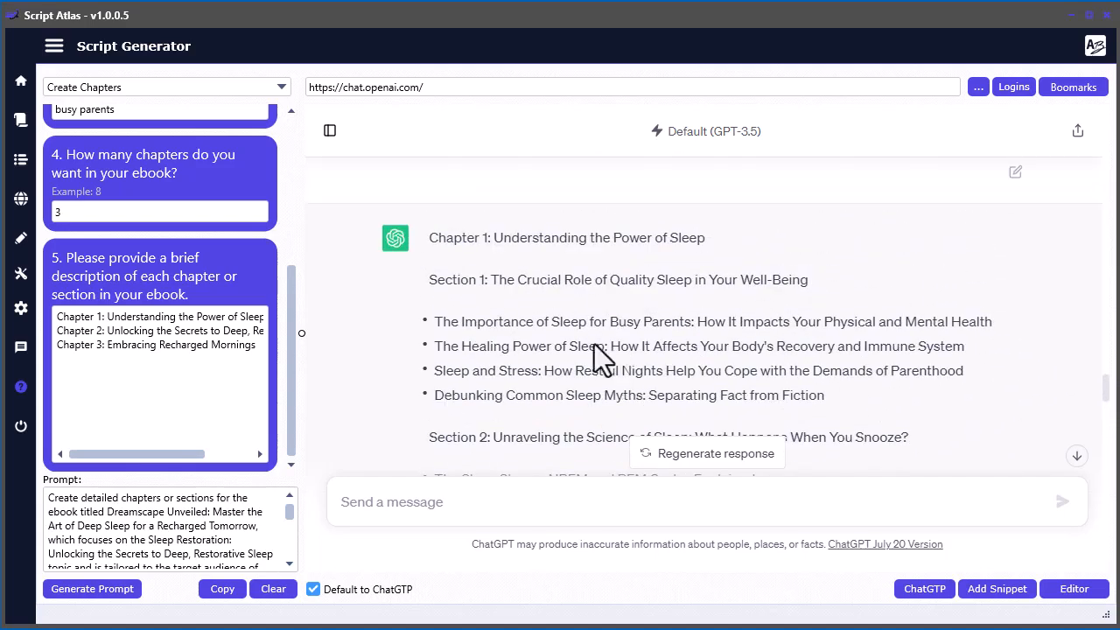
{"action": "scroll", "coordinate": [458, 311], "scroll_direction": "down", "scroll_amount": 3}
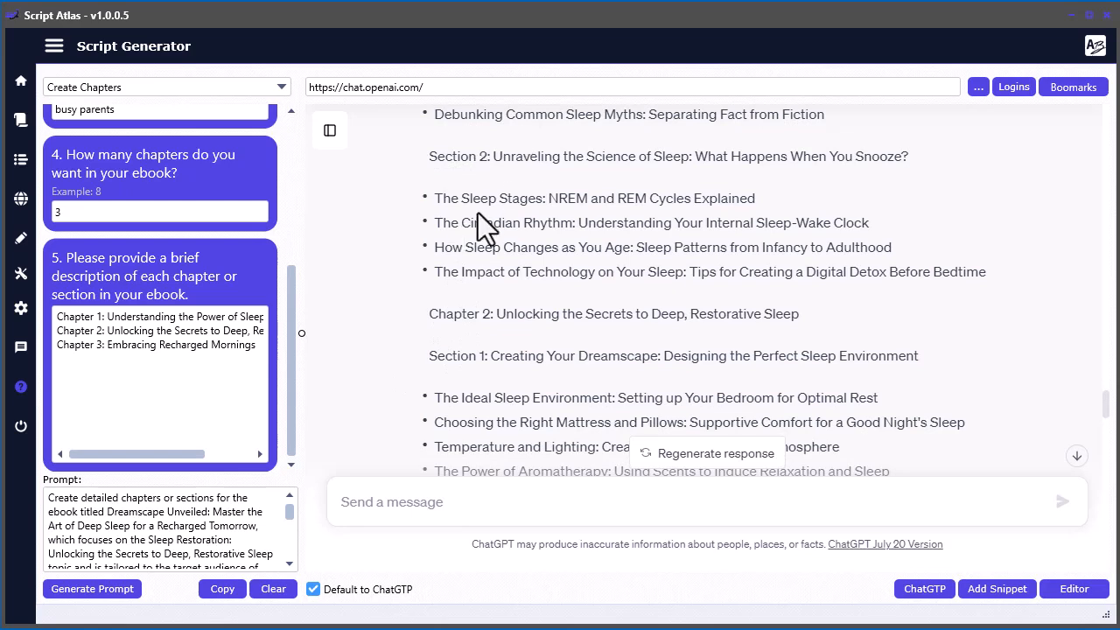
{"action": "scroll", "coordinate": [382, 317], "scroll_direction": "down", "scroll_amount": 3}
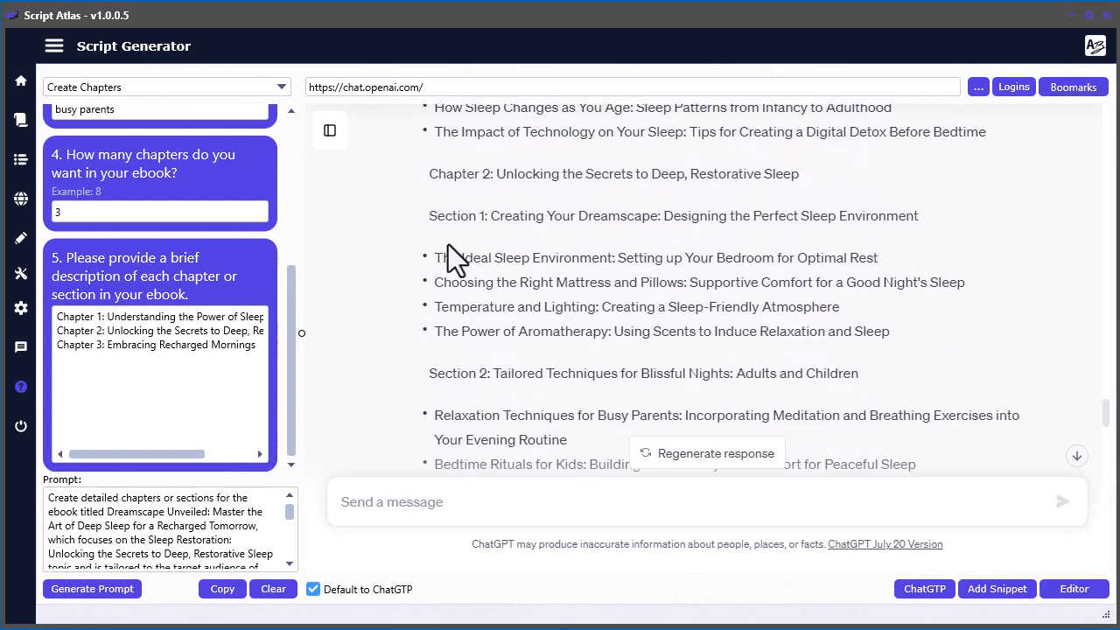
{"action": "scroll", "coordinate": [468, 219], "scroll_direction": "down", "scroll_amount": 6}
{"action": "scroll", "coordinate": [445, 312], "scroll_direction": "down", "scroll_amount": 4}
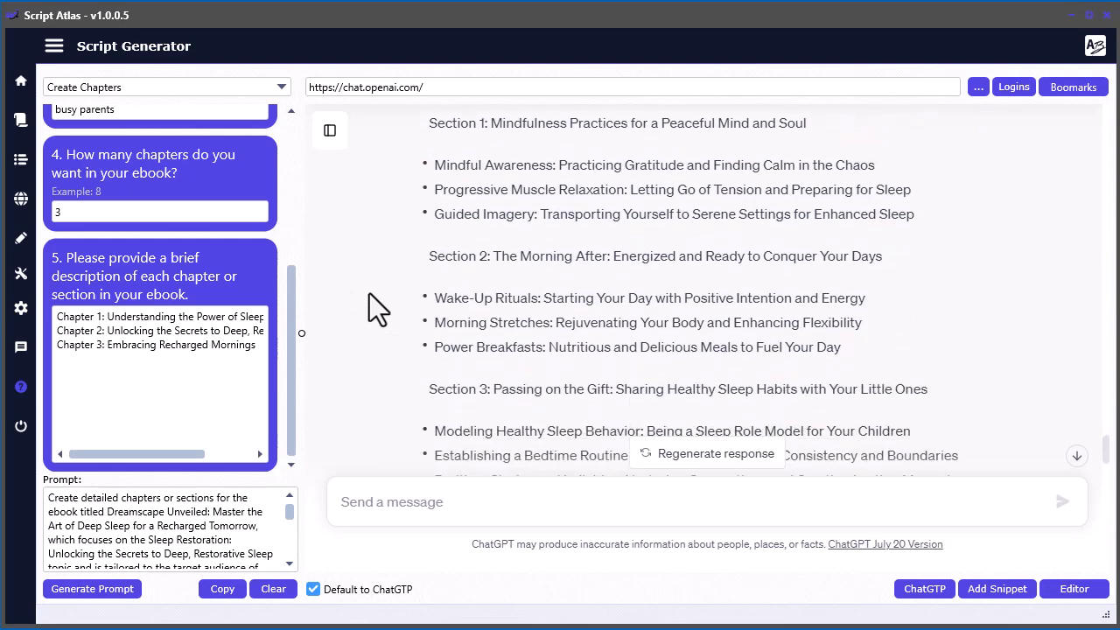
{"action": "scroll", "coordinate": [369, 293], "scroll_direction": "down", "scroll_amount": 3}
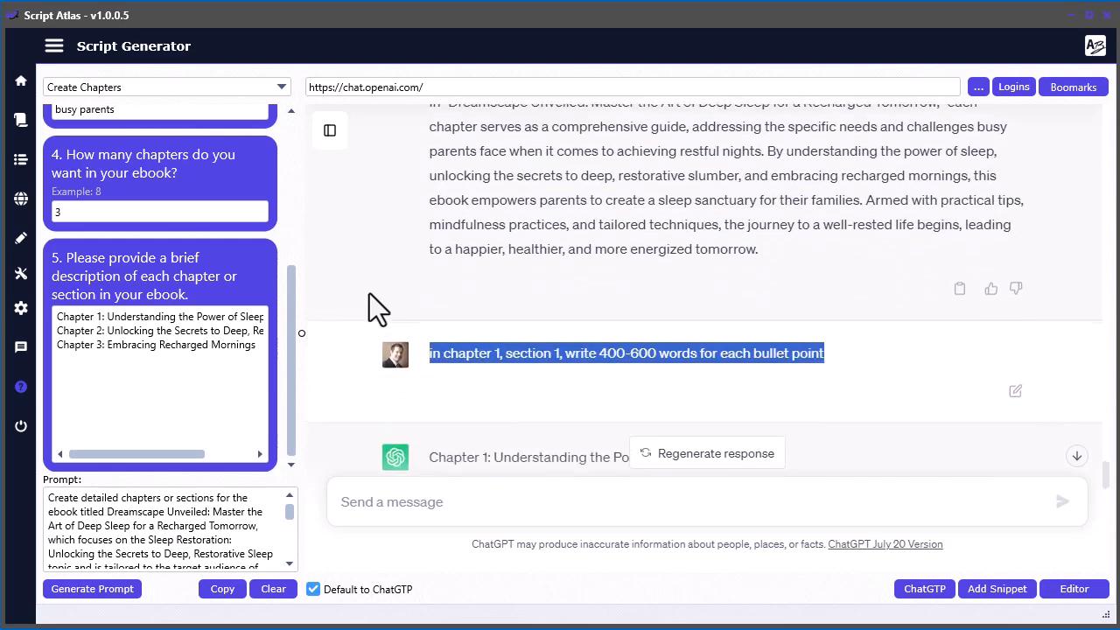
Reuse the earlier request to ask ChatGPT "in chapter 1, section 2, write 400-600 words for each bullet point"
{"action": "left_click", "coordinate": [854, 236]}
{"action": "left_click_drag", "start_coordinate": [839, 219], "coordinate": [467, 229]}
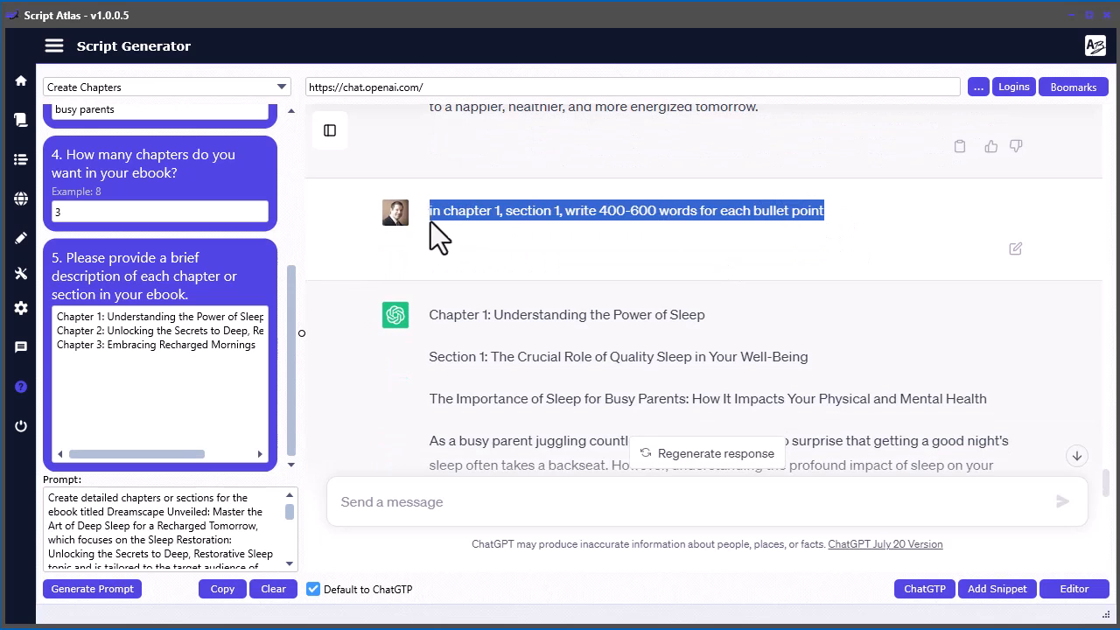
{"action": "left_click", "coordinate": [416, 498]}
{"action": "key", "text": "ctrl+v"}
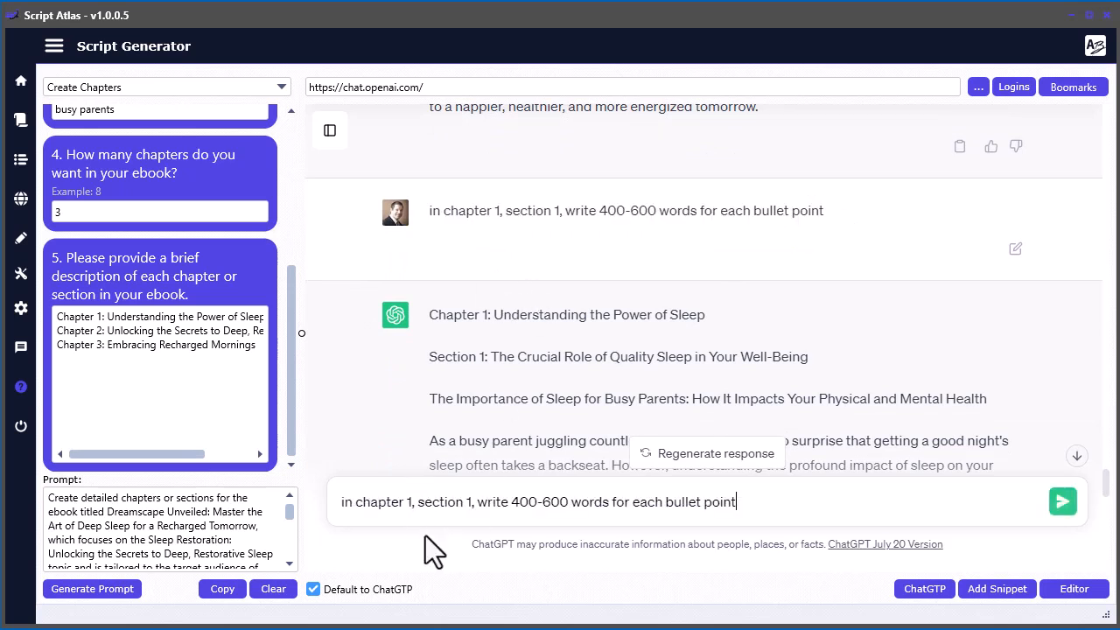
{"action": "left_click", "coordinate": [474, 518]}
{"action": "key", "text": "BackSpace"}
{"action": "type", "text": "2"}
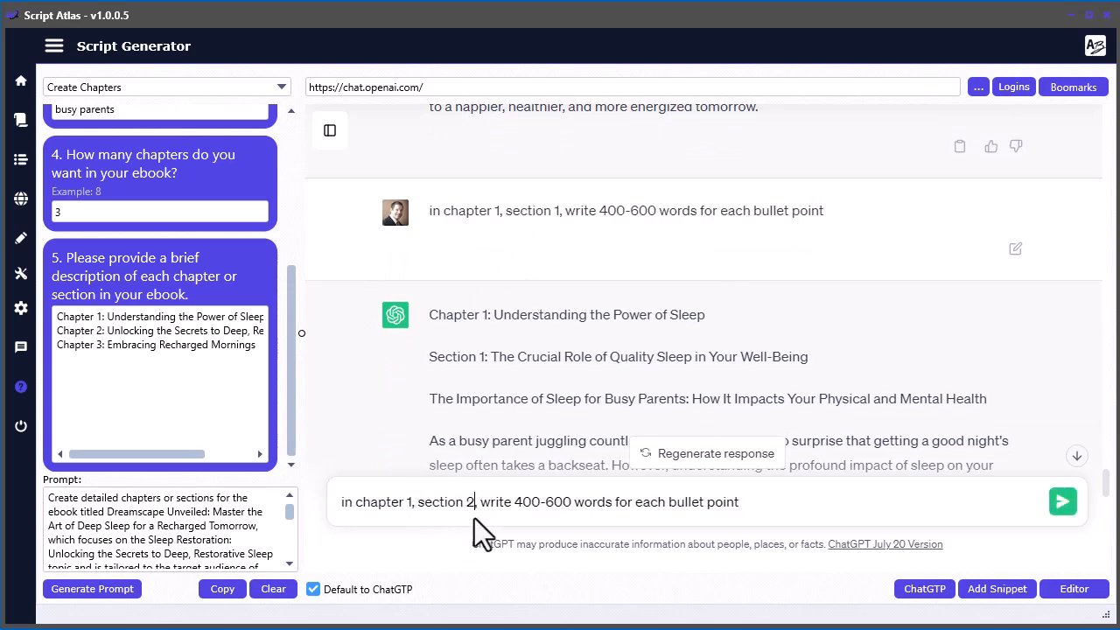
{"action": "left_click", "coordinate": [1063, 503]}
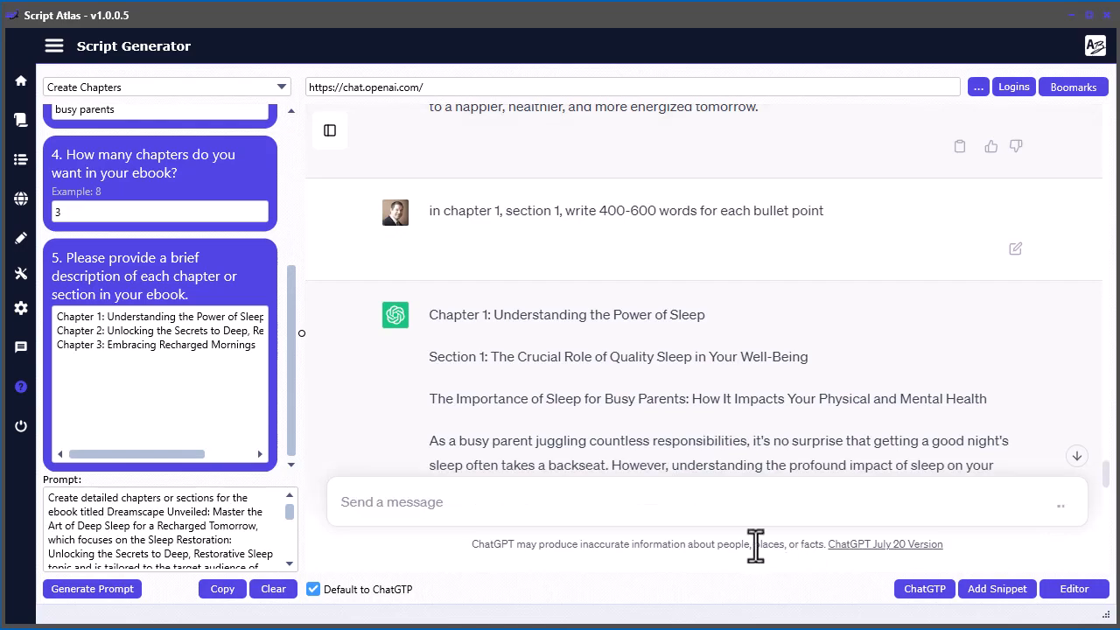
Review ChatGPT's expanded text for chapter 1, section 2 from its heading through to the end
{"action": "scroll", "coordinate": [791, 402], "scroll_direction": "down", "scroll_amount": 5}
{"action": "scroll", "coordinate": [792, 403], "scroll_direction": "down", "scroll_amount": 10}
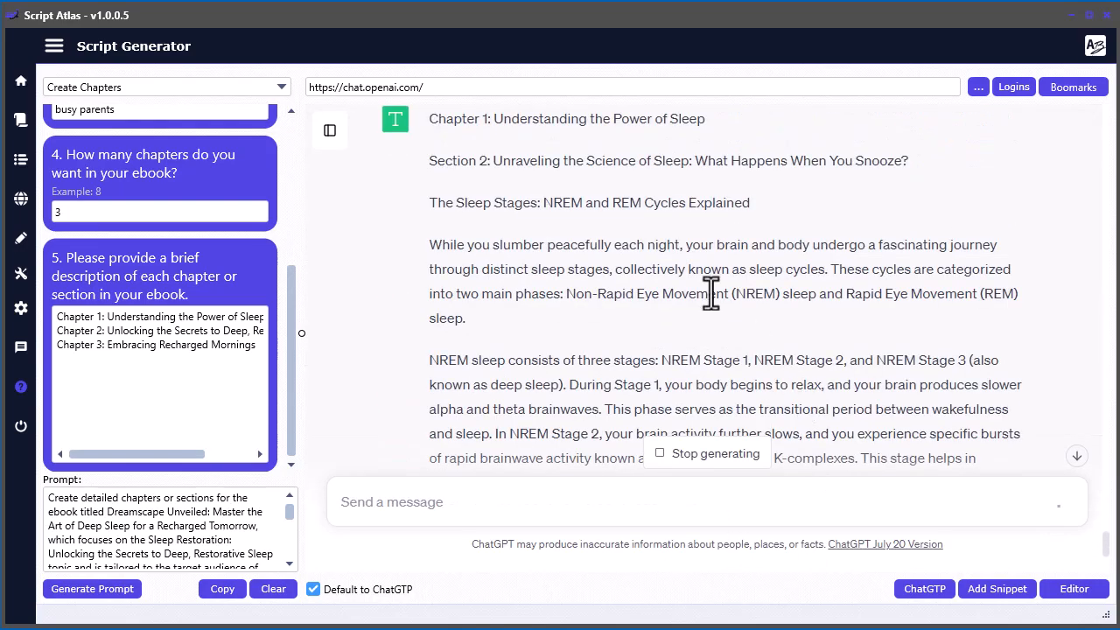
{"action": "scroll", "coordinate": [673, 288], "scroll_direction": "up", "scroll_amount": 1}
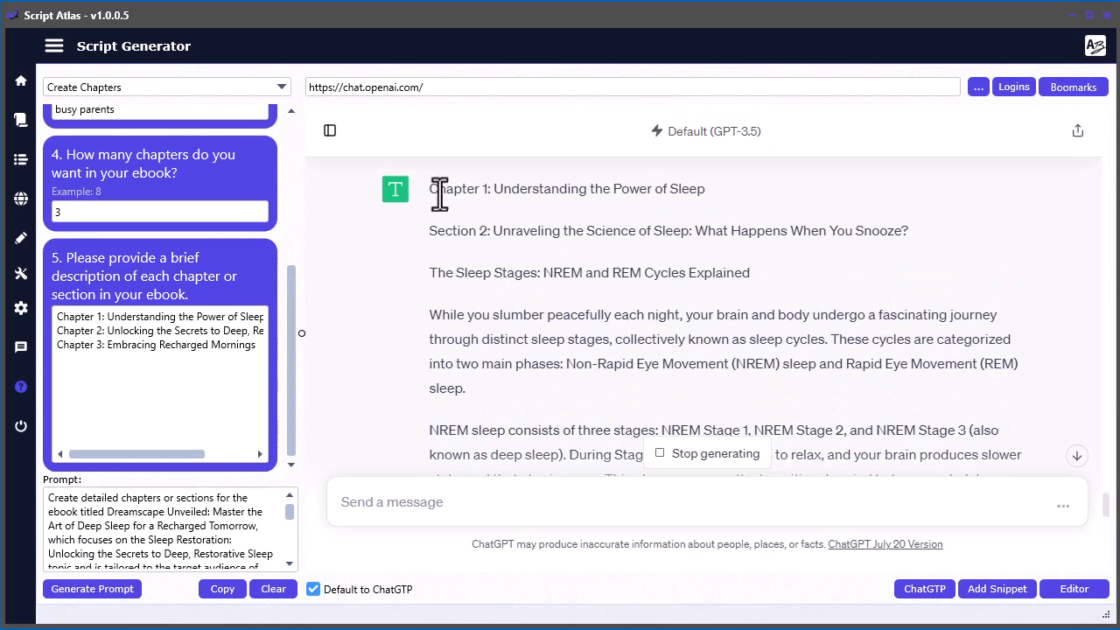
{"action": "scroll", "coordinate": [665, 368], "scroll_direction": "up", "scroll_amount": 3}
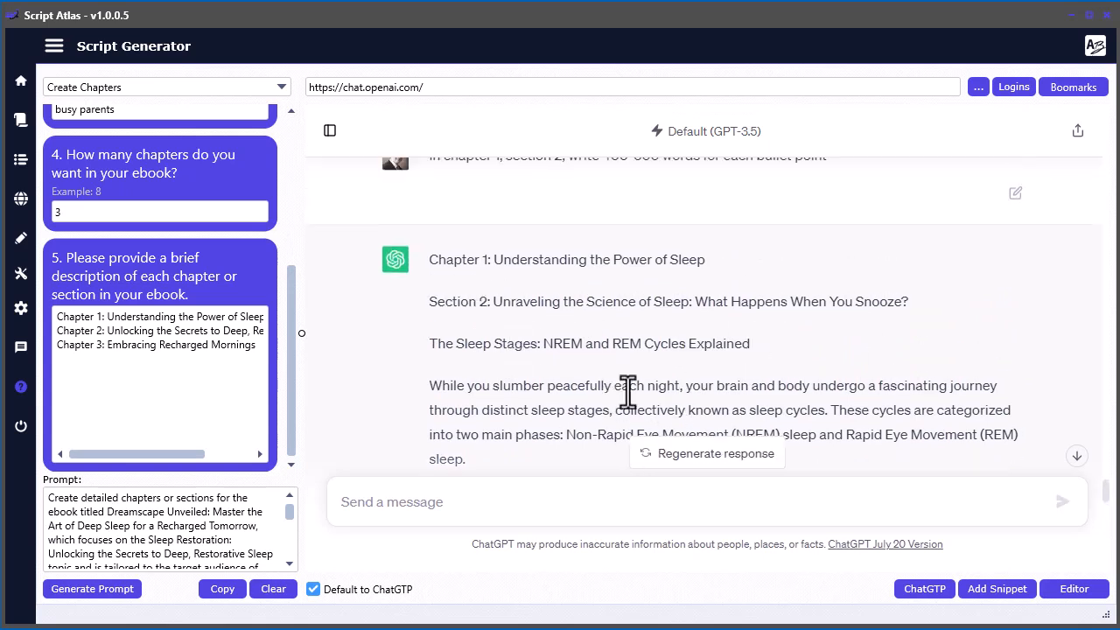
{"action": "scroll", "coordinate": [623, 354], "scroll_direction": "down", "scroll_amount": 2}
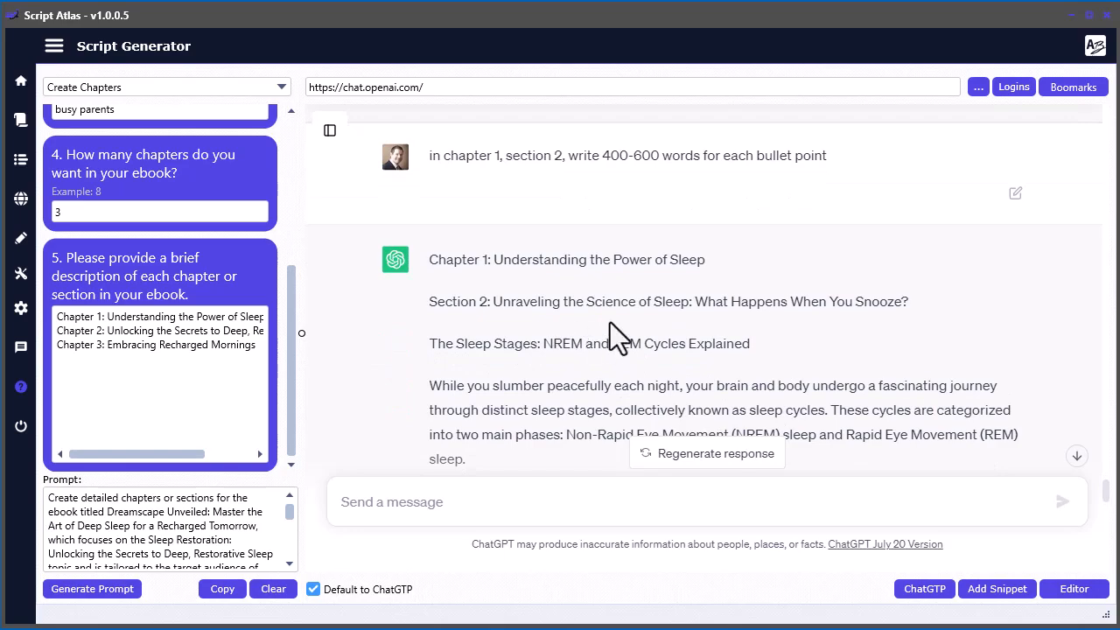
{"action": "scroll", "coordinate": [549, 388], "scroll_direction": "down", "scroll_amount": 10}
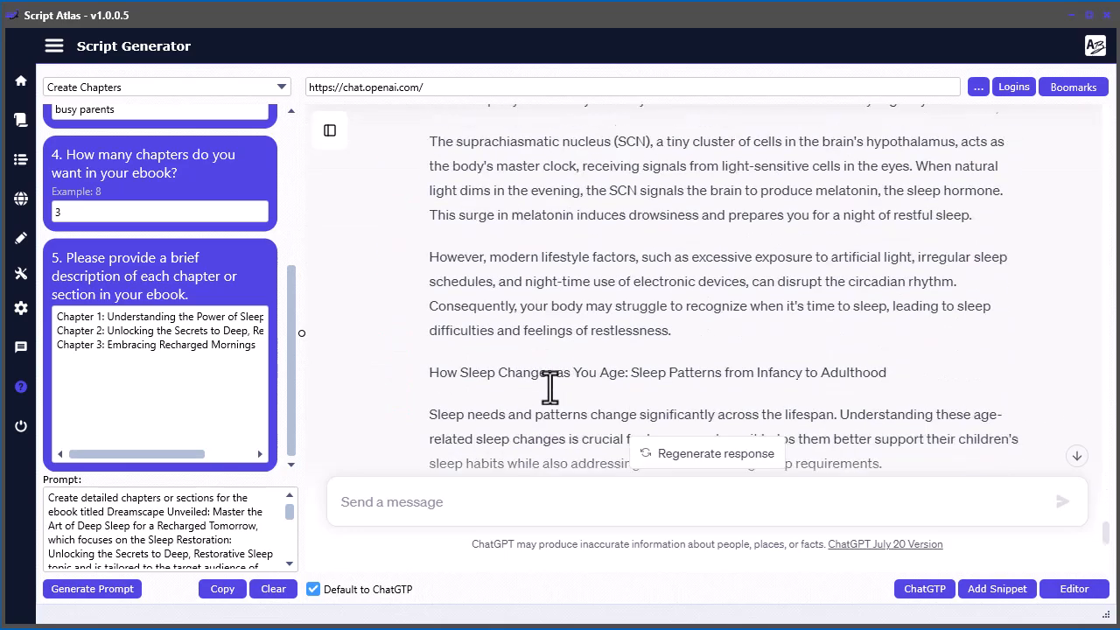
{"action": "scroll", "coordinate": [555, 393], "scroll_direction": "down", "scroll_amount": 1}
Copy ChatGPT's chapter 1, section 2 text into the Script Editor directly after the section 1 text
{"action": "left_click", "coordinate": [957, 374]}
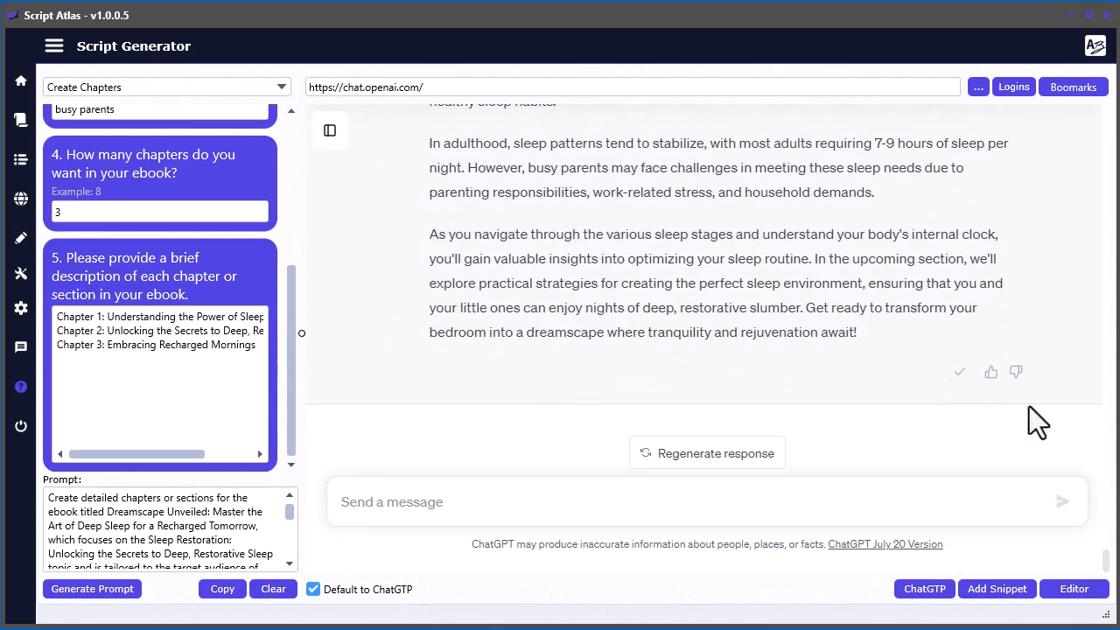
{"action": "left_click", "coordinate": [1074, 589]}
{"action": "left_click", "coordinate": [615, 430]}
{"action": "key", "text": "ctrl+v"}
{"action": "scroll", "coordinate": [779, 403], "scroll_direction": "up", "scroll_amount": 15}
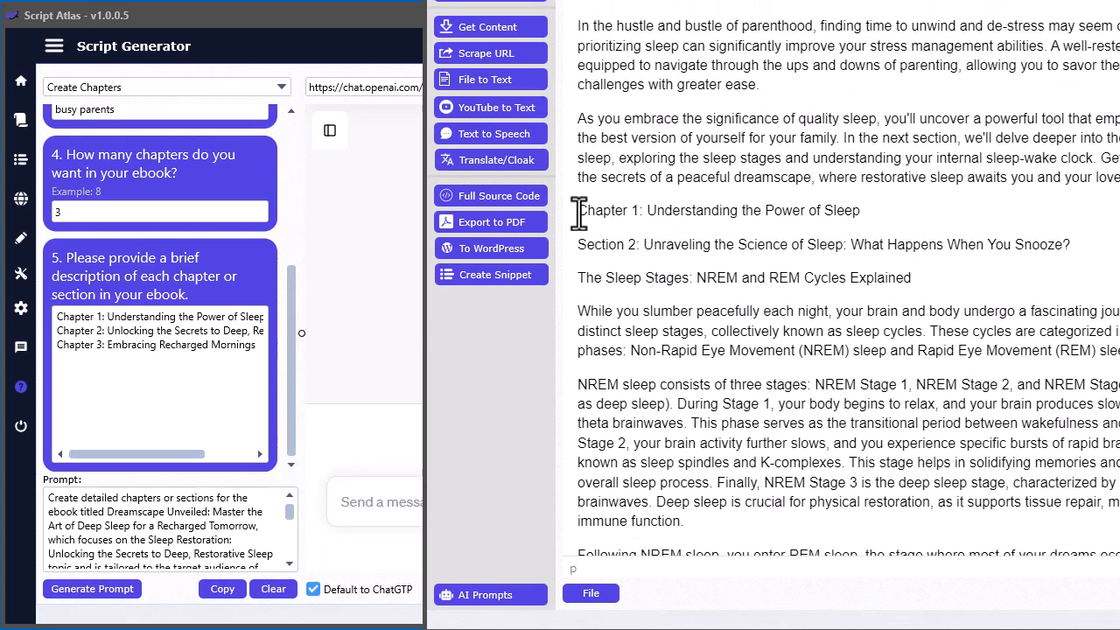
{"action": "left_click", "coordinate": [579, 210]}
{"action": "key", "text": "alt+Tab"}
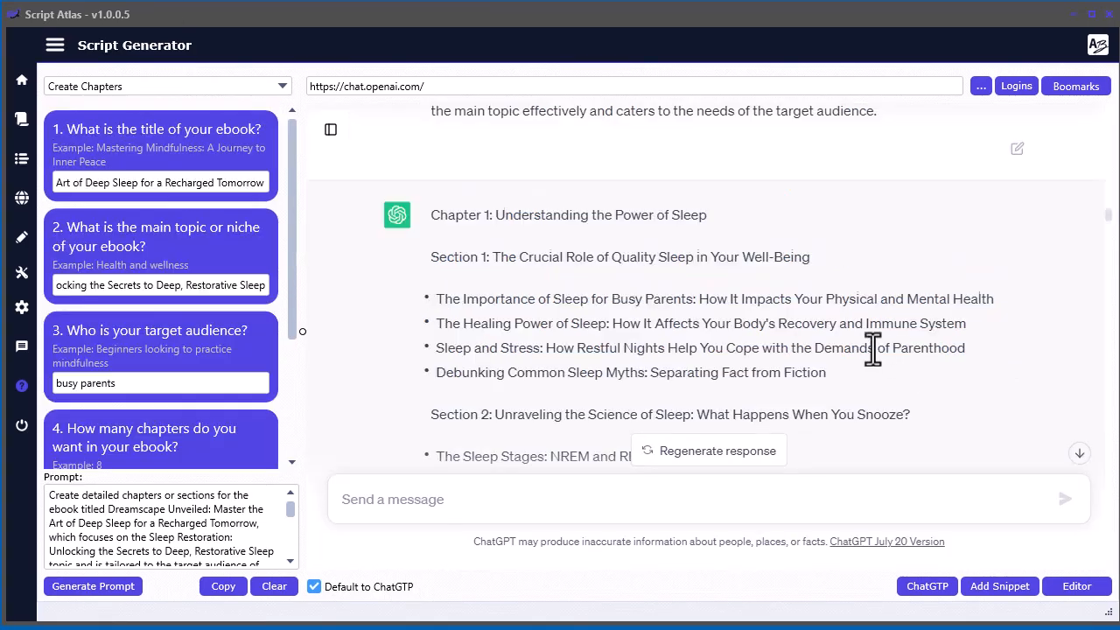
Compare ChatGPT's chapter 1 sections with the table of contents and delete its "How Sleep Impacts Your Physical and Emotional Health" line in the Script Editor
{"action": "scroll", "coordinate": [872, 347], "scroll_direction": "down", "scroll_amount": 1}
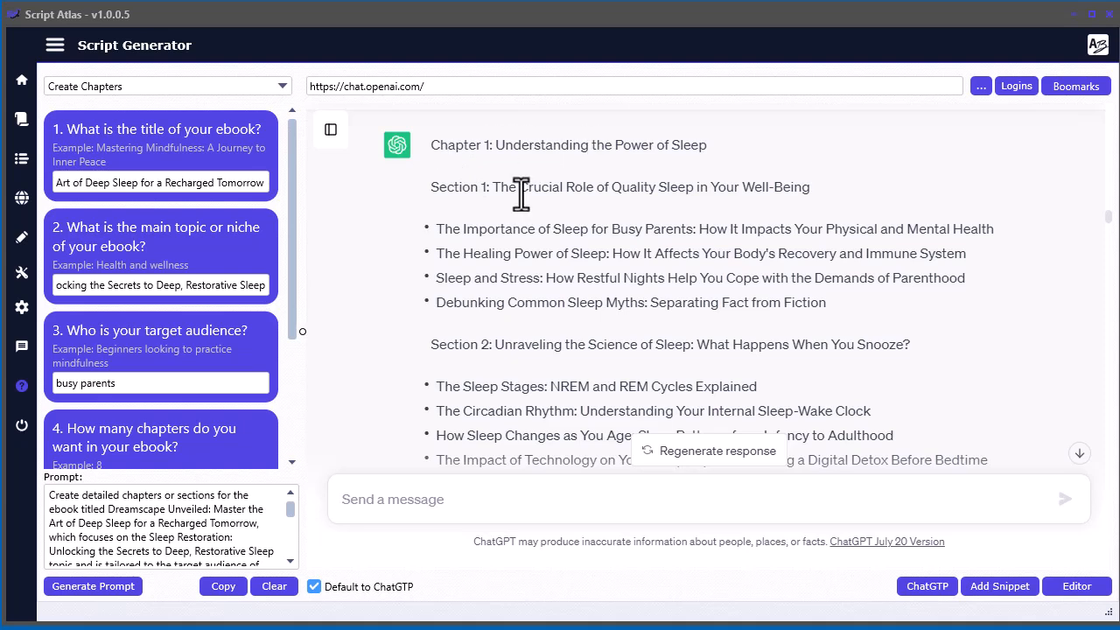
{"action": "scroll", "coordinate": [522, 194], "scroll_direction": "down", "scroll_amount": 1}
{"action": "scroll", "coordinate": [483, 281], "scroll_direction": "down", "scroll_amount": 1}
{"action": "scroll", "coordinate": [490, 282], "scroll_direction": "down", "scroll_amount": 1}
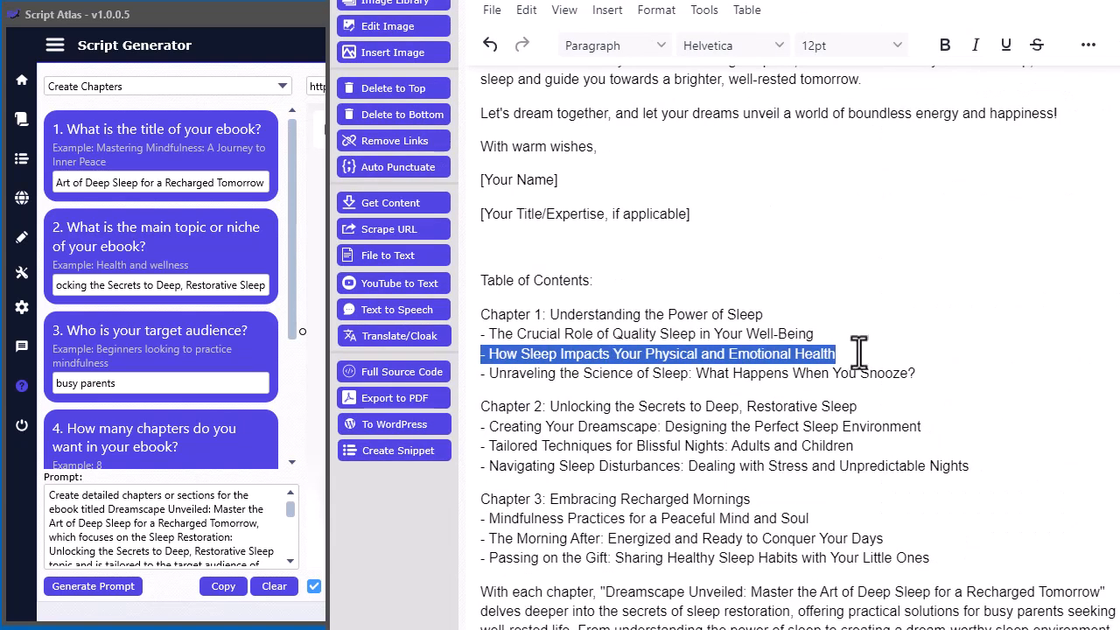
{"action": "left_click", "coordinate": [845, 353]}
{"action": "left_click_drag", "start_coordinate": [845, 353], "coordinate": [472, 354]}
{"action": "key", "text": "BackSpace"}
{"action": "key", "text": "BackSpace"}
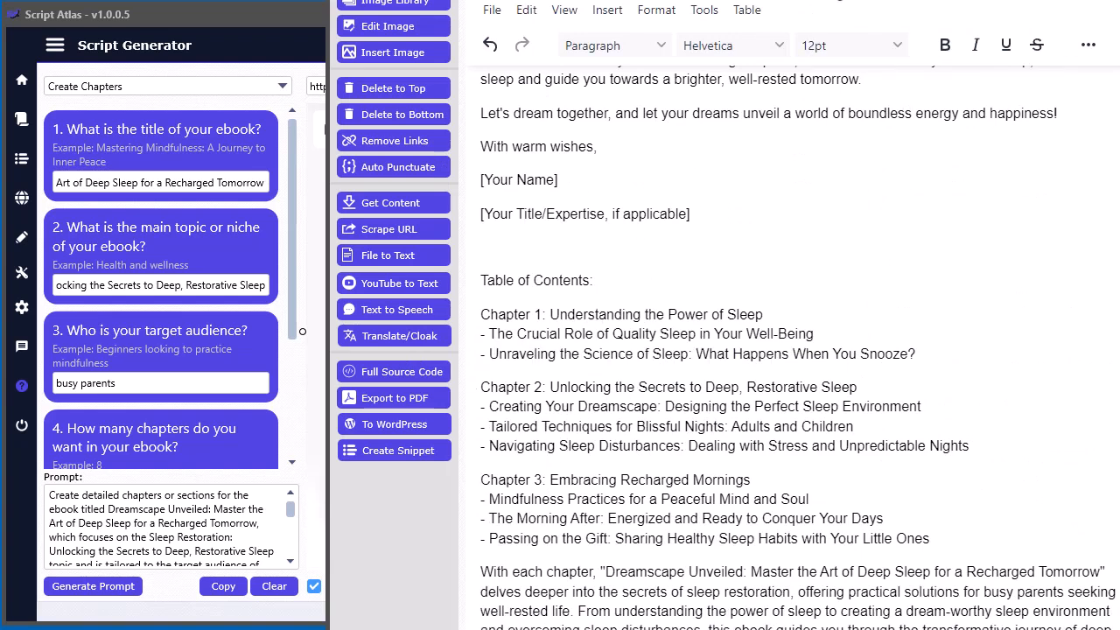
Look over the start of the ebook in the Script Editor and ChatGPT's chapter 3, section 3 text through its conclusion
{"action": "left_click_drag", "start_coordinate": [835, 0], "coordinate": [682, 0]}
{"action": "left_click_drag", "start_coordinate": [1004, 74], "coordinate": [968, 2]}
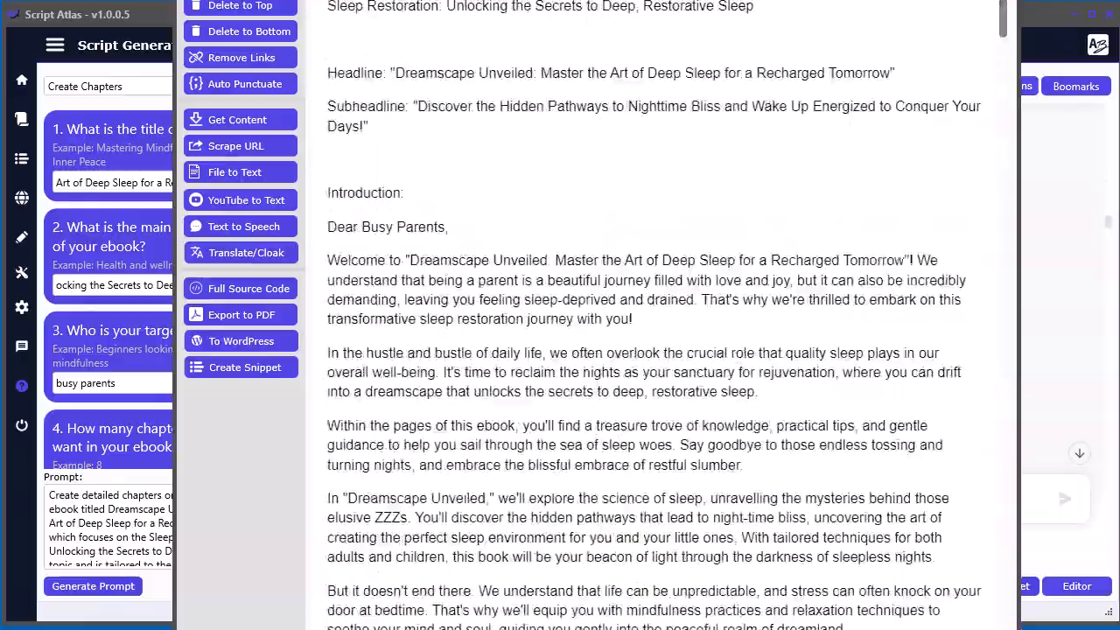
{"action": "left_click", "coordinate": [1001, 0]}
{"action": "scroll", "coordinate": [704, 276], "scroll_direction": "down", "scroll_amount": 15}
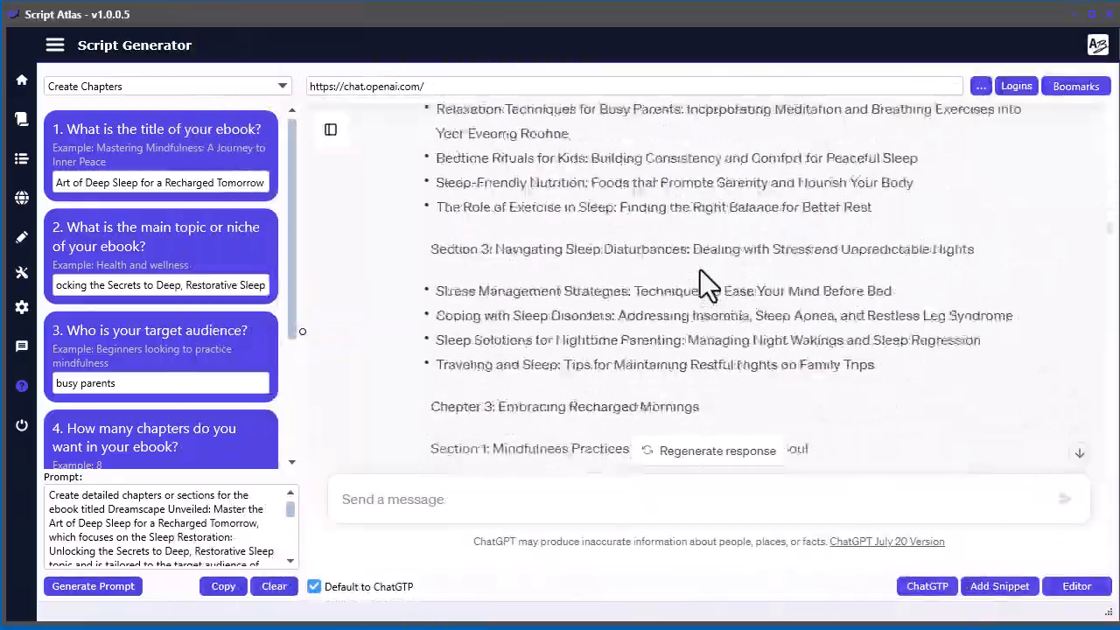
{"action": "left_click_drag", "start_coordinate": [1111, 254], "coordinate": [1108, 563]}
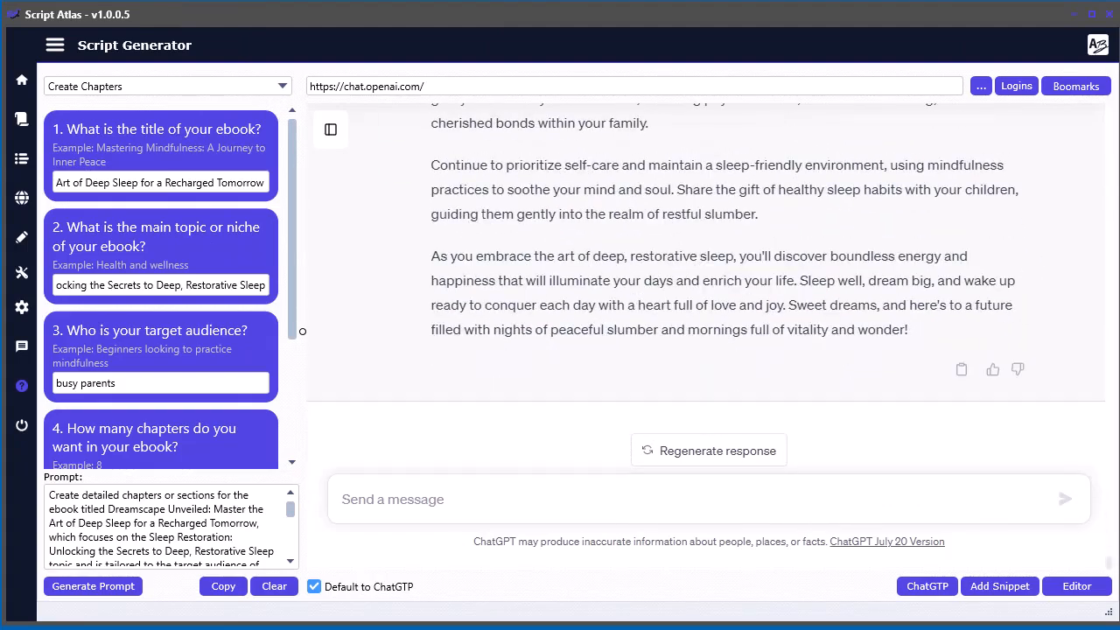
{"action": "scroll", "coordinate": [732, 306], "scroll_direction": "up", "scroll_amount": 10}
{"action": "scroll", "coordinate": [738, 331], "scroll_direction": "up", "scroll_amount": 10}
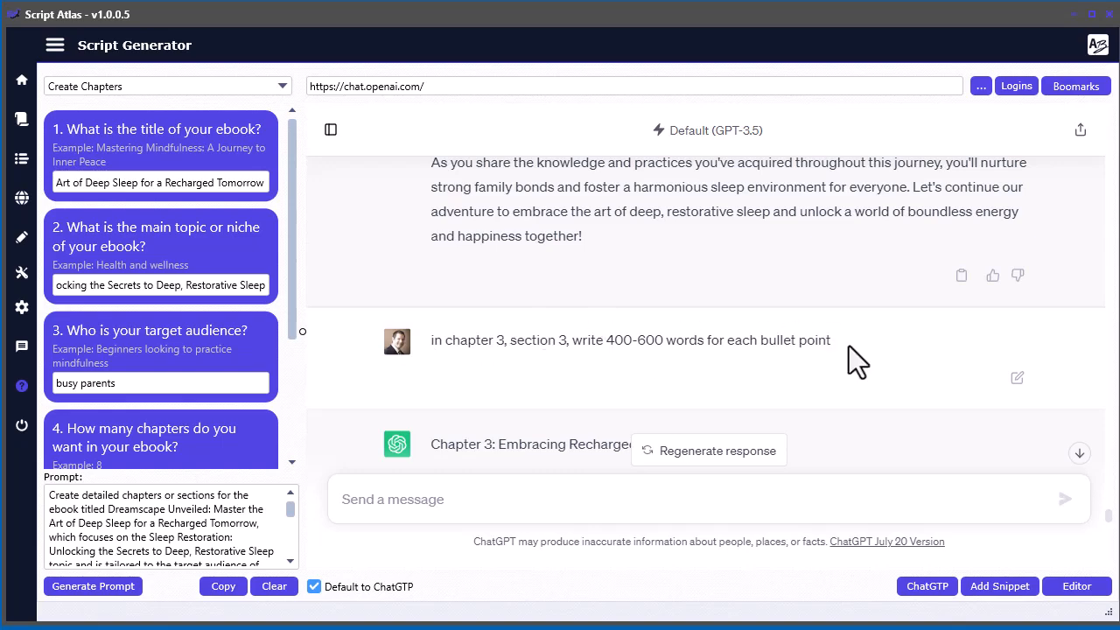
{"action": "scroll", "coordinate": [849, 346], "scroll_direction": "down", "scroll_amount": 20}
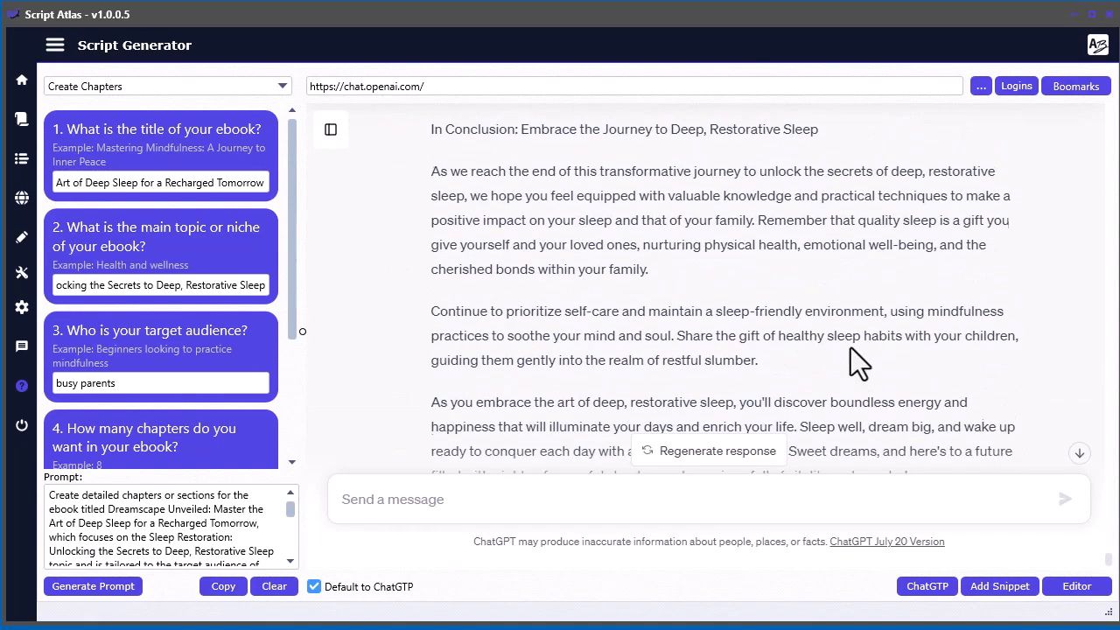
Switch to the Ebook Conclusion script and ask ChatGPT to "write a short conclusion of 300 words"
{"action": "left_click", "coordinate": [17, 123]}
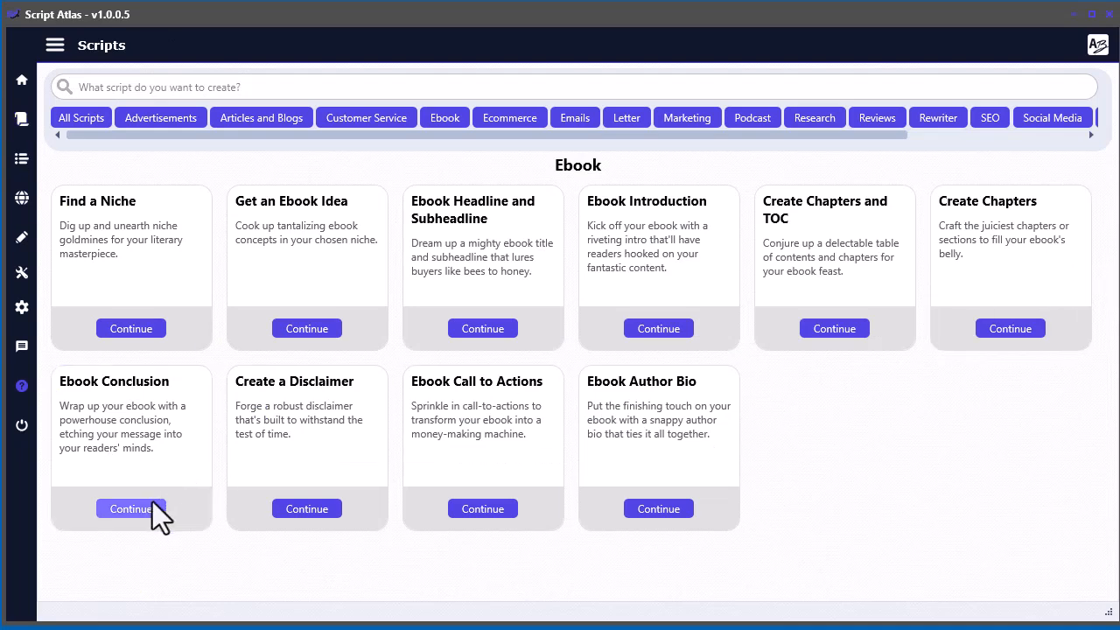
{"action": "left_click", "coordinate": [127, 509]}
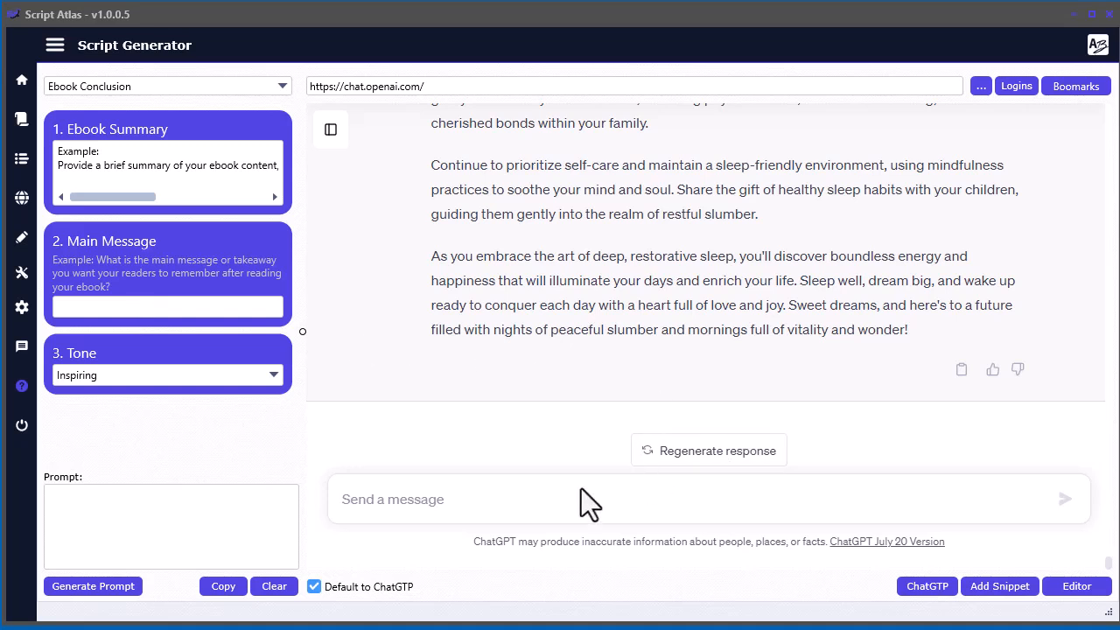
{"action": "left_click", "coordinate": [507, 500]}
{"action": "key", "text": "ctrl+v"}
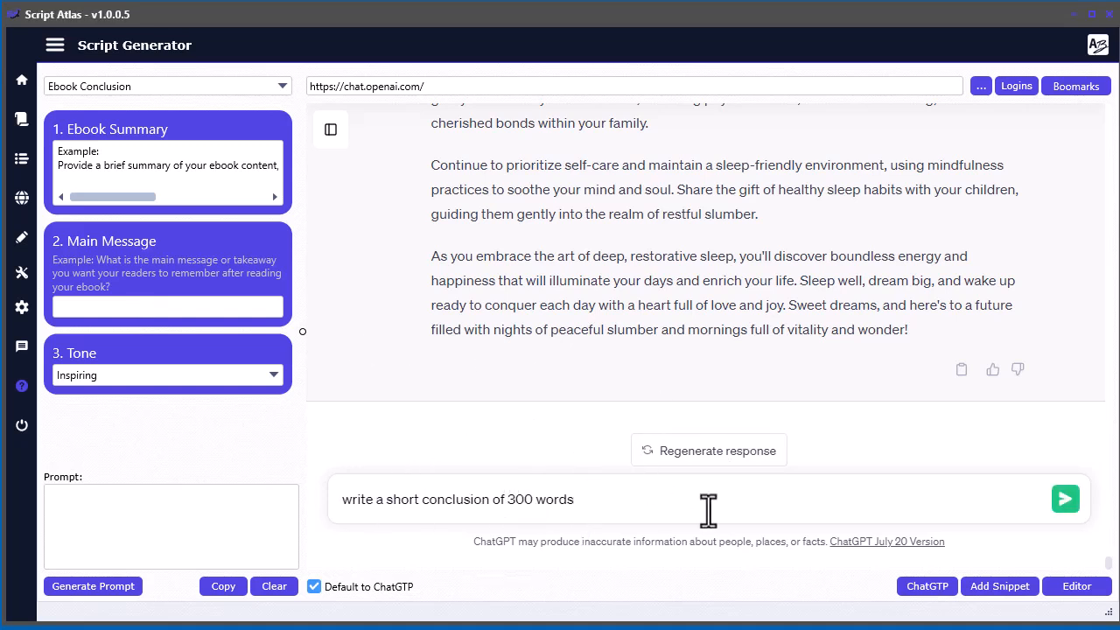
{"action": "left_click", "coordinate": [1063, 501]}
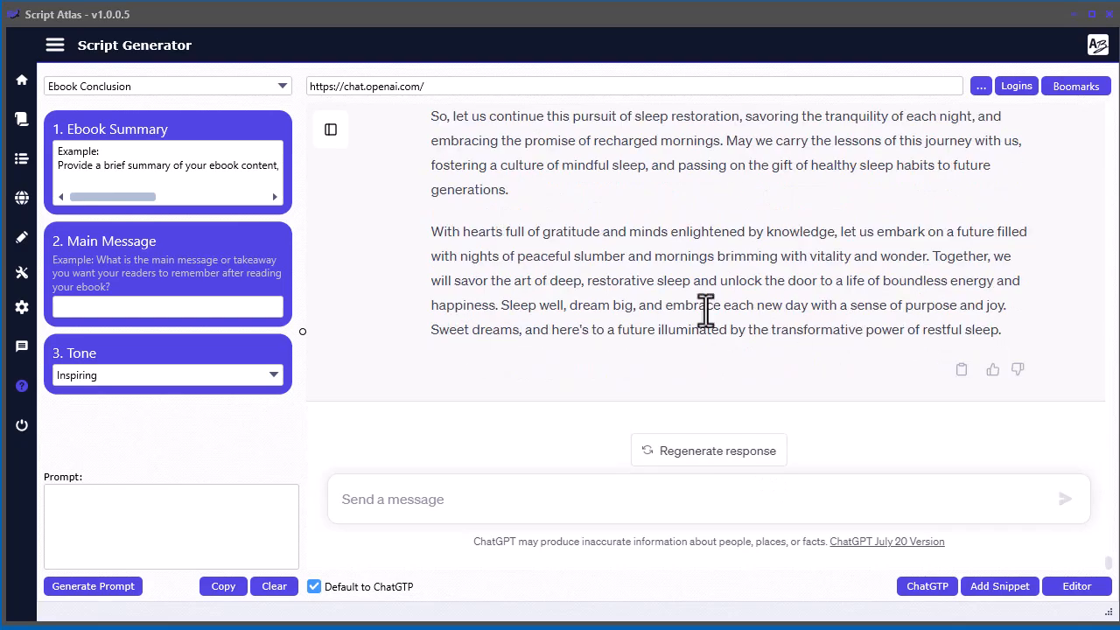
Copy ChatGPT's full conclusion text to the end of the ebook in the Script Editor
{"action": "scroll", "coordinate": [705, 308], "scroll_direction": "up", "scroll_amount": 6}
{"action": "scroll", "coordinate": [705, 308], "scroll_direction": "up", "scroll_amount": 3}
{"action": "scroll", "coordinate": [705, 308], "scroll_direction": "down", "scroll_amount": 6}
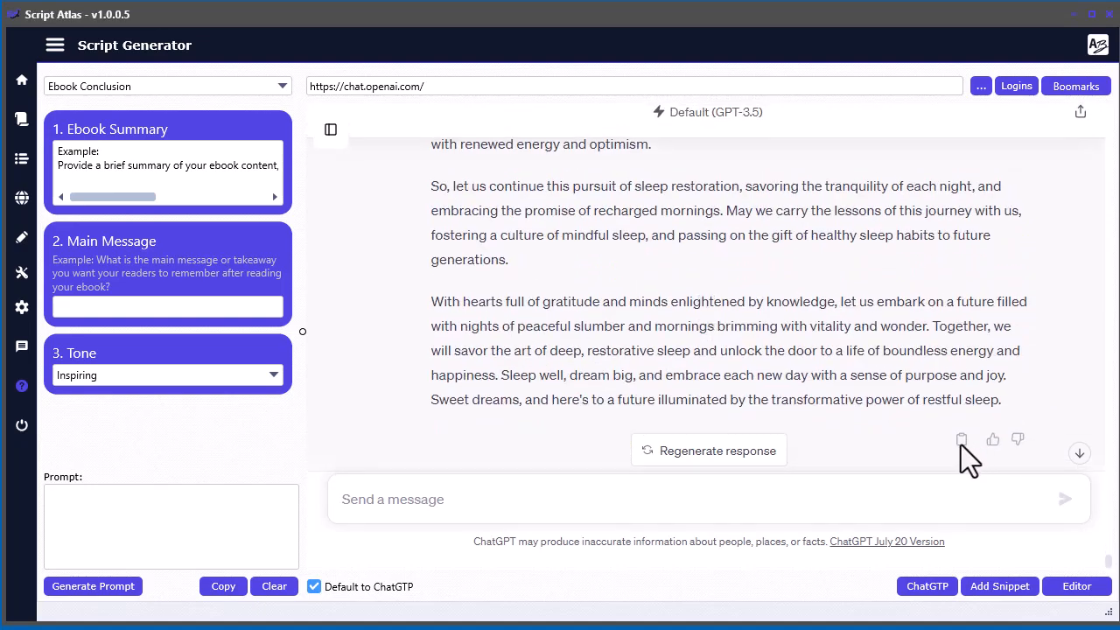
{"action": "scroll", "coordinate": [732, 334], "scroll_direction": "up", "scroll_amount": 6}
{"action": "scroll", "coordinate": [644, 326], "scroll_direction": "up", "scroll_amount": 3}
{"action": "left_click_drag", "start_coordinate": [430, 241], "coordinate": [1025, 343]}
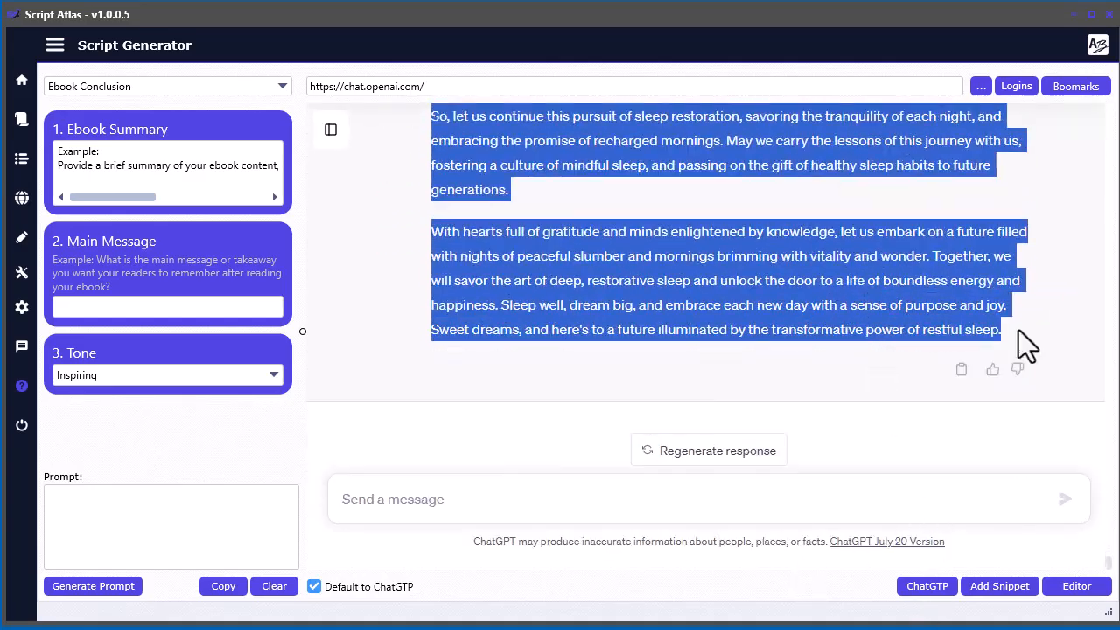
{"action": "scroll", "coordinate": [541, 429], "scroll_direction": "down", "scroll_amount": 20}
{"action": "scroll", "coordinate": [547, 428], "scroll_direction": "down", "scroll_amount": 20}
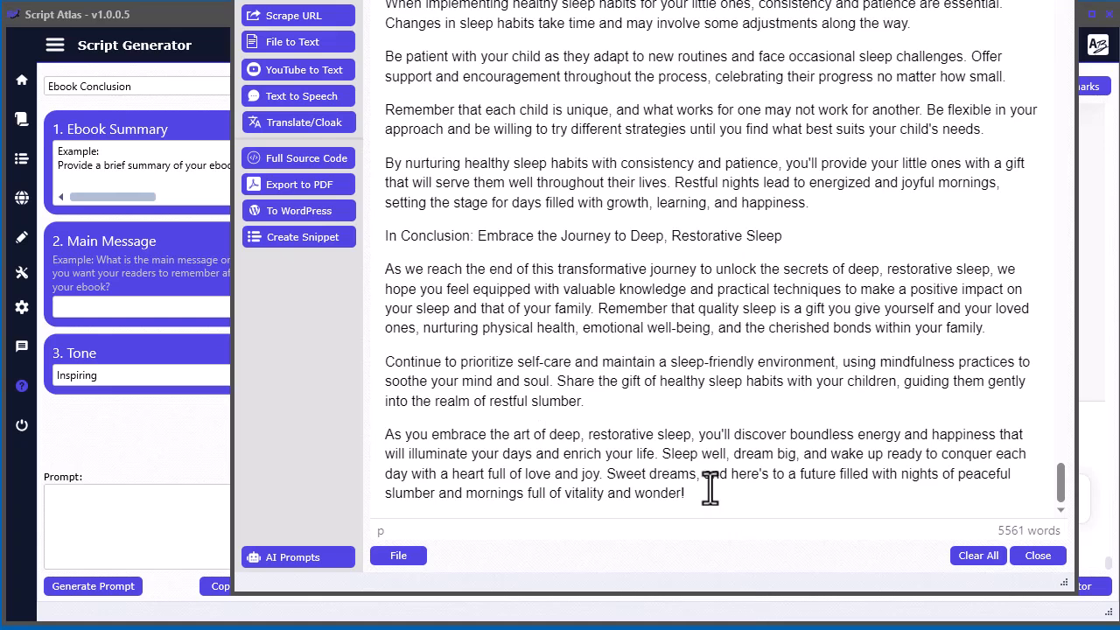
Make the heading "Conclusion: Embracing the Art of Deep, Restorative Sleep" bold in the Script Editor and return to the Script Generator
{"action": "scroll", "coordinate": [709, 488], "scroll_direction": "up", "scroll_amount": 5}
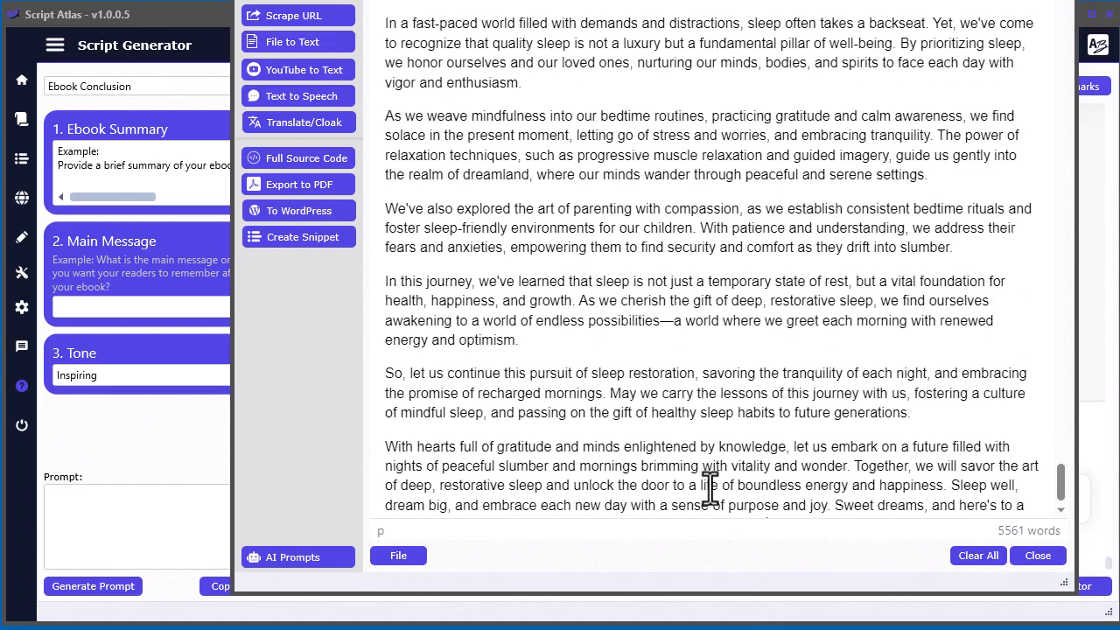
{"action": "scroll", "coordinate": [585, 370], "scroll_direction": "up", "scroll_amount": 5}
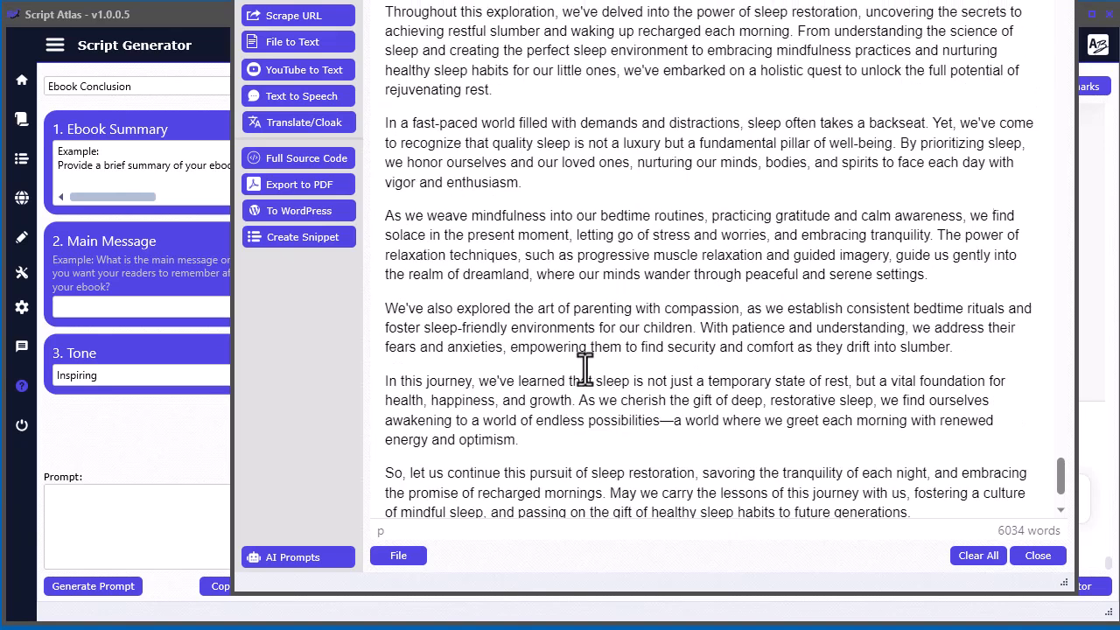
{"action": "left_click_drag", "start_coordinate": [745, 186], "coordinate": [389, 185]}
{"action": "key", "text": "ctrl+b"}
{"action": "left_click", "coordinate": [639, 238]}
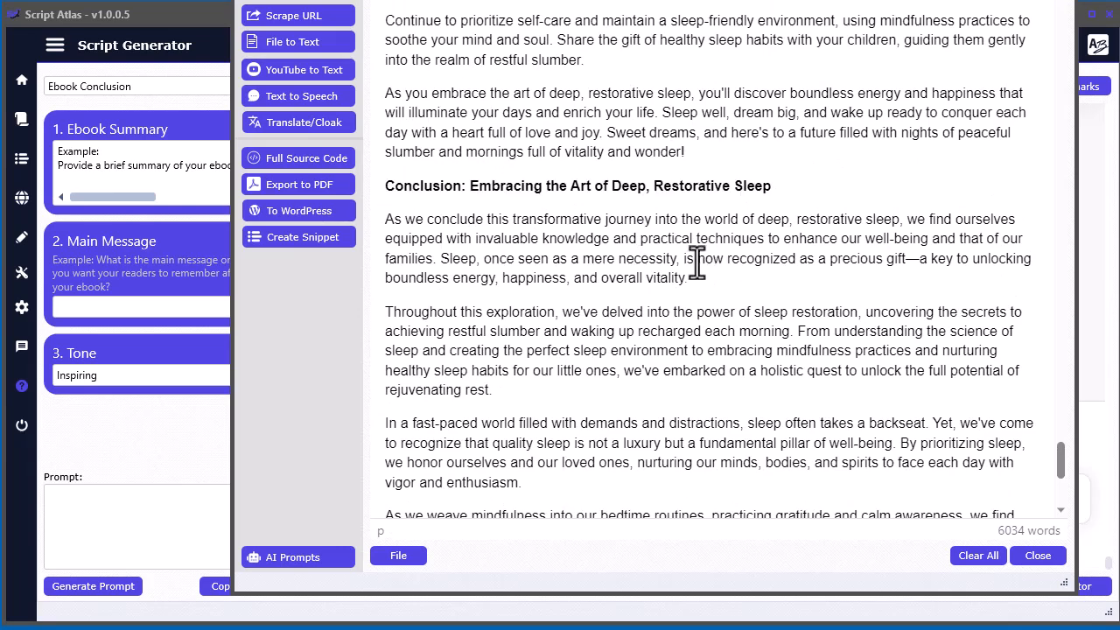
{"action": "left_click", "coordinate": [1064, 1]}
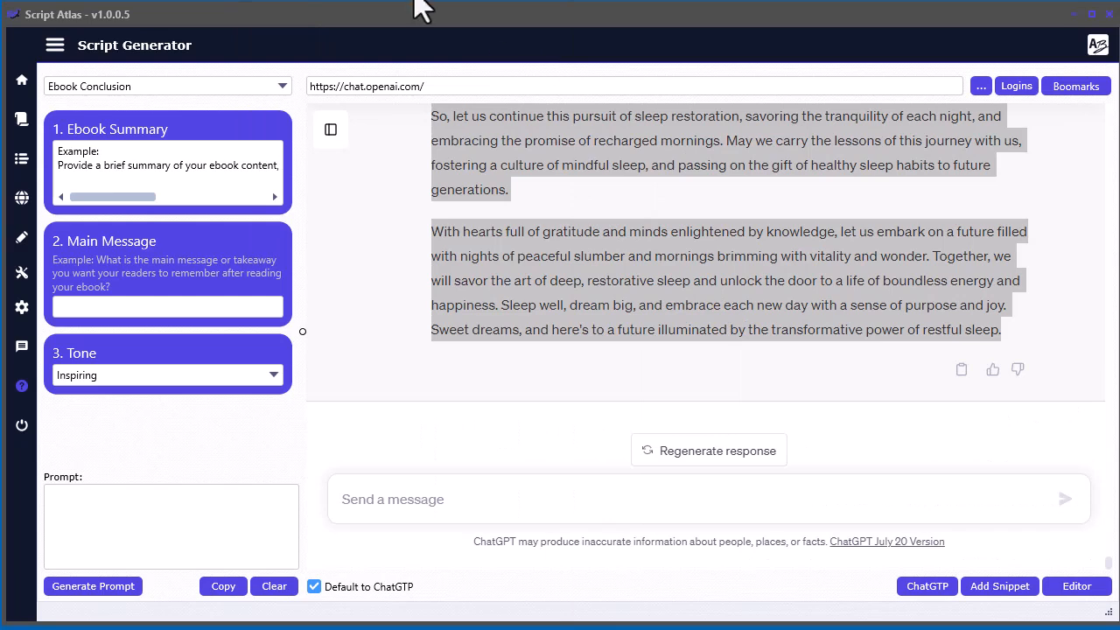
{"action": "left_click", "coordinate": [301, 330]}
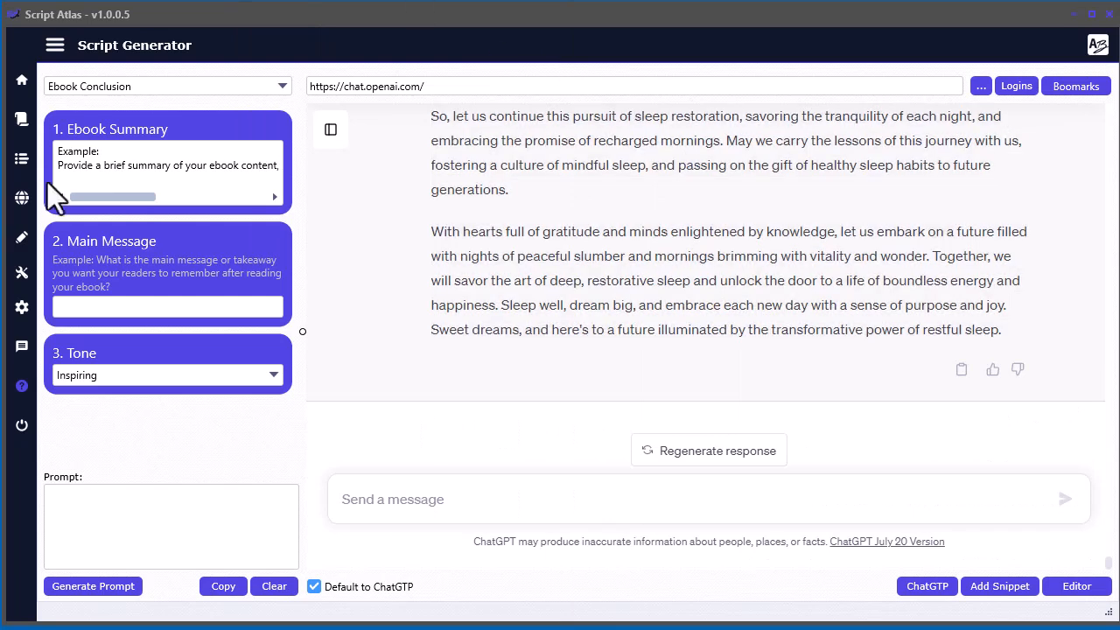
Open the Create a Disclaimer script and enter the title "Dreamscape Unveiled: Master the Art of Deep Sleep for a Recharged Tomorrow" and the author's name
{"action": "left_click", "coordinate": [22, 118]}
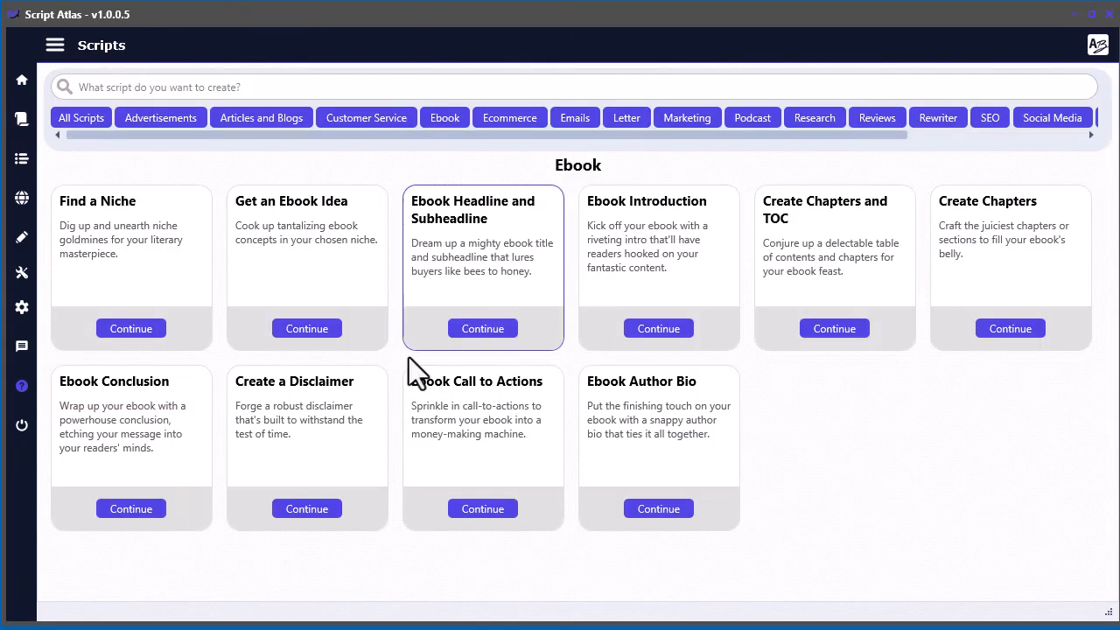
{"action": "left_click", "coordinate": [307, 512]}
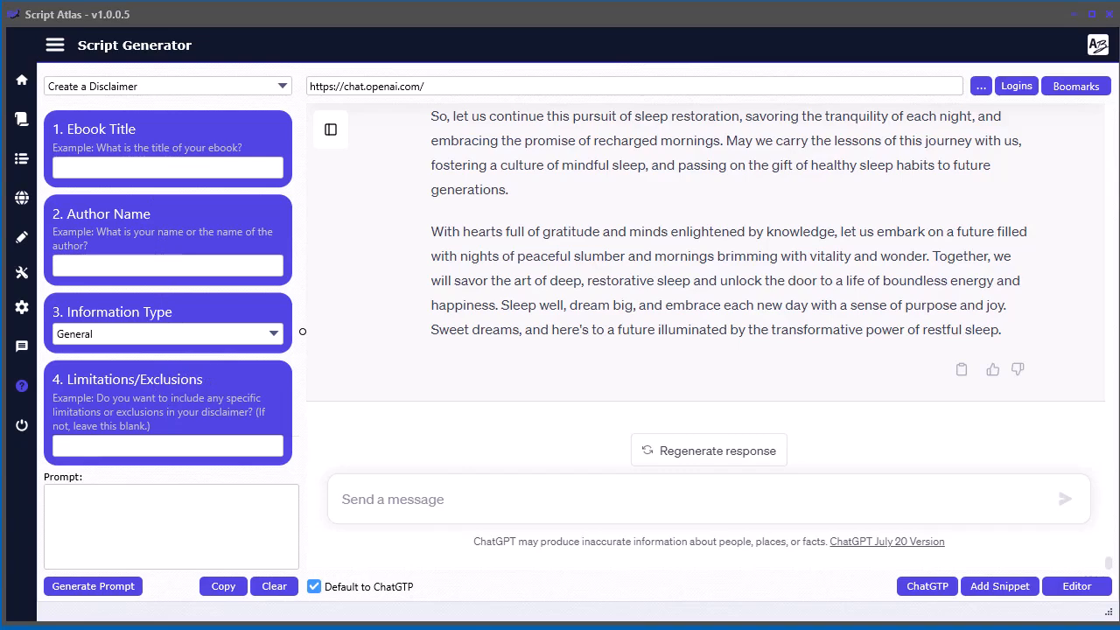
{"action": "left_click_drag", "start_coordinate": [1118, 91], "coordinate": [877, 86]}
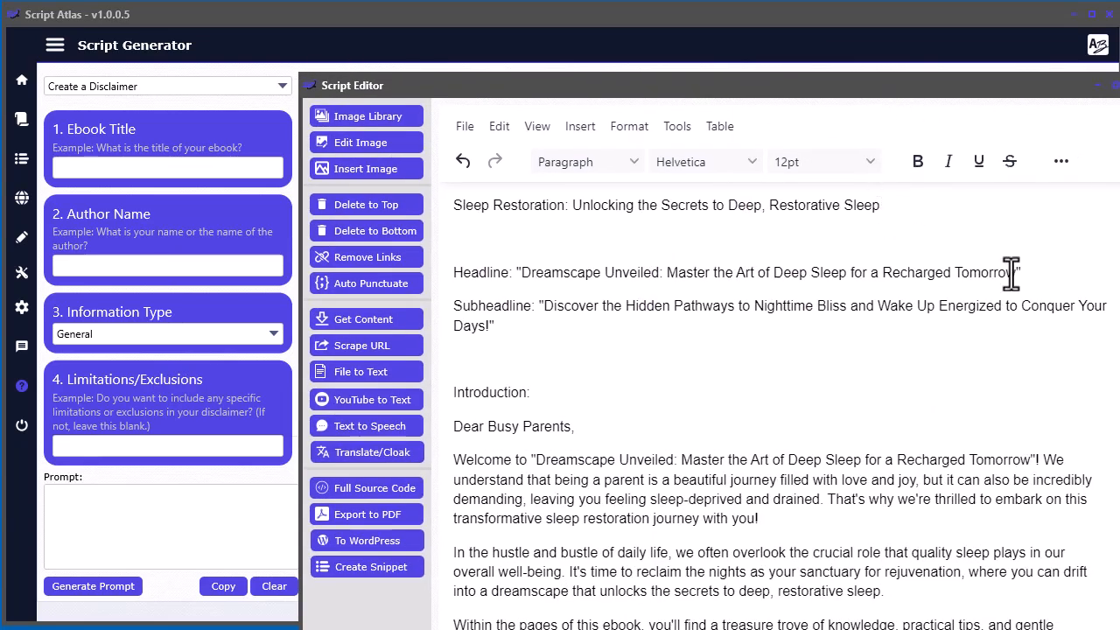
{"action": "left_click_drag", "start_coordinate": [1015, 272], "coordinate": [523, 273]}
{"action": "key", "text": "ctrl+c"}
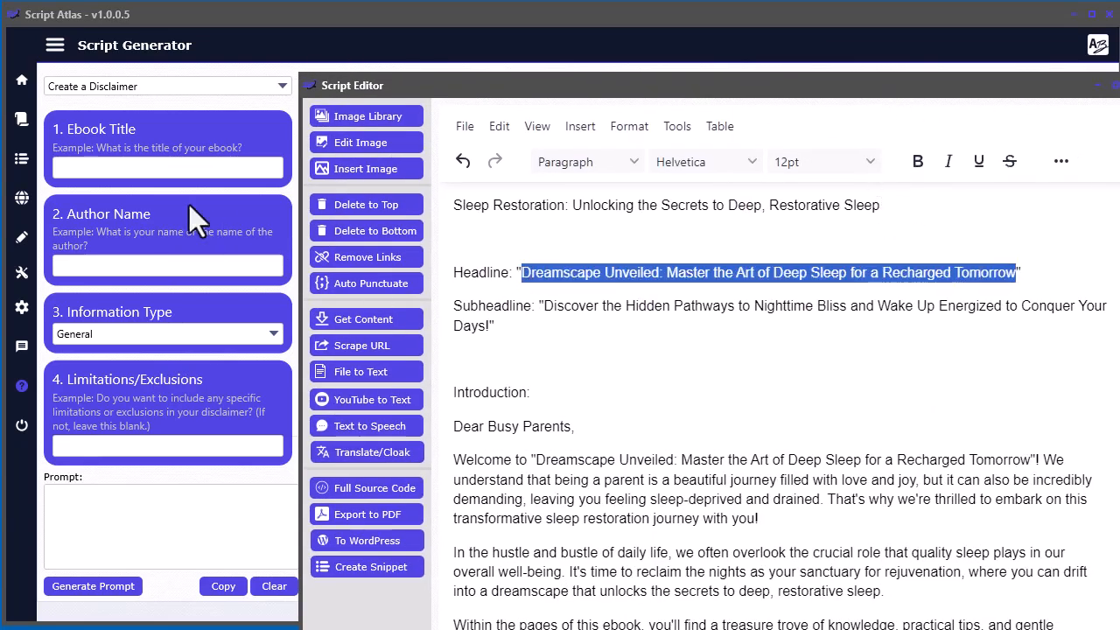
{"action": "left_click", "coordinate": [151, 168]}
{"action": "key", "text": "ctrl+v"}
{"action": "left_click", "coordinate": [139, 268]}
{"action": "type", "text": "Dave Guindo"}
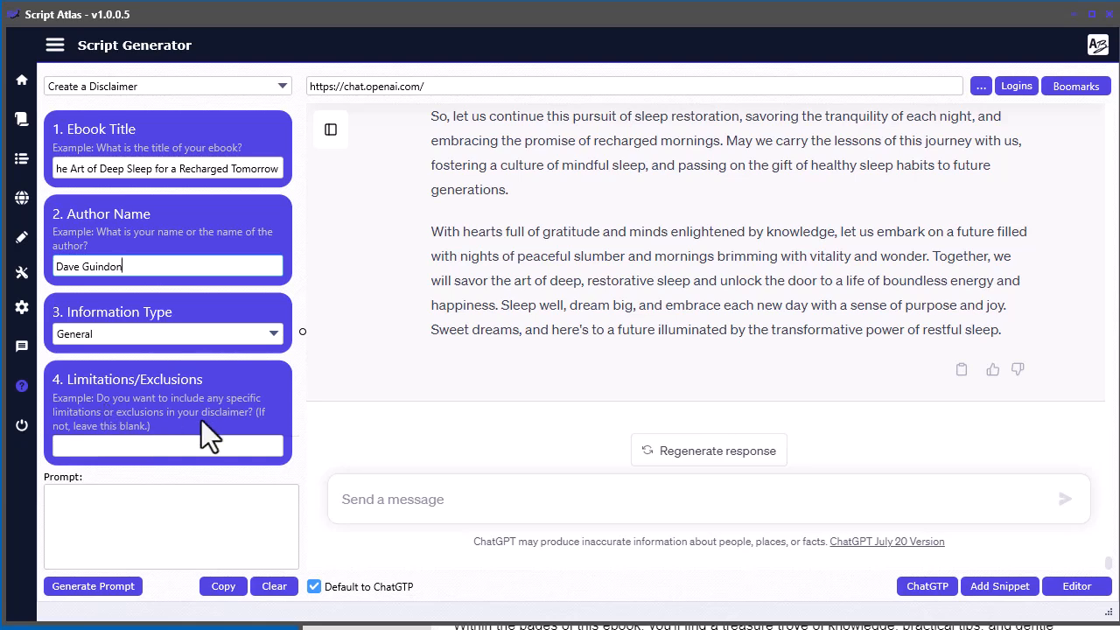
Try to generate the disclaimer prompt with Limitations/Exclusions left blank
{"action": "left_click", "coordinate": [123, 584]}
{"action": "left_click", "coordinate": [694, 358]}
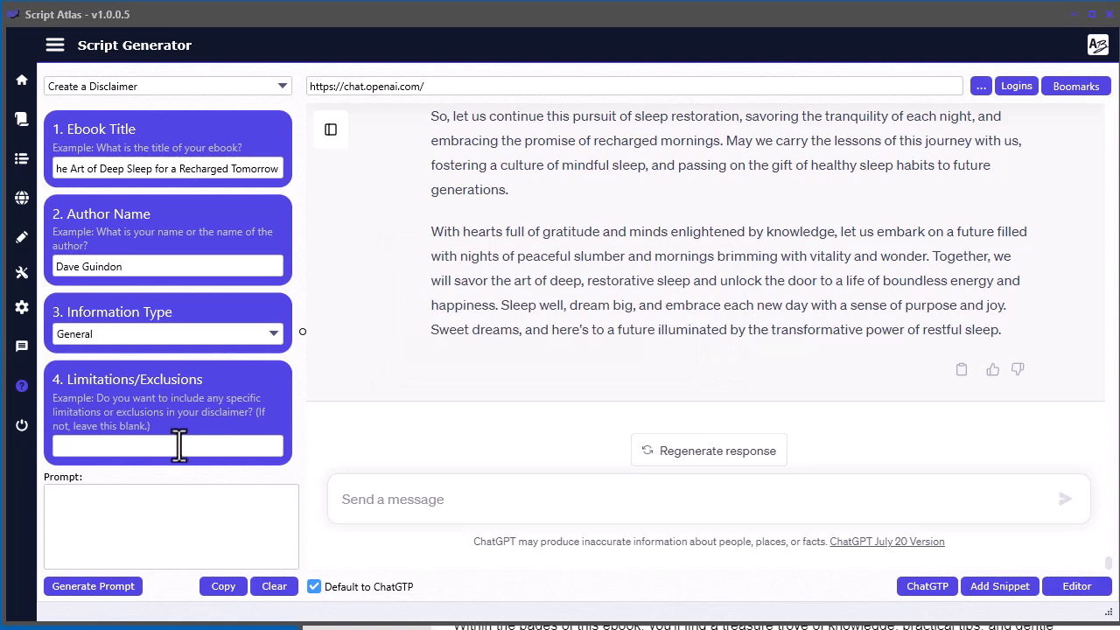
{"action": "left_click", "coordinate": [79, 588]}
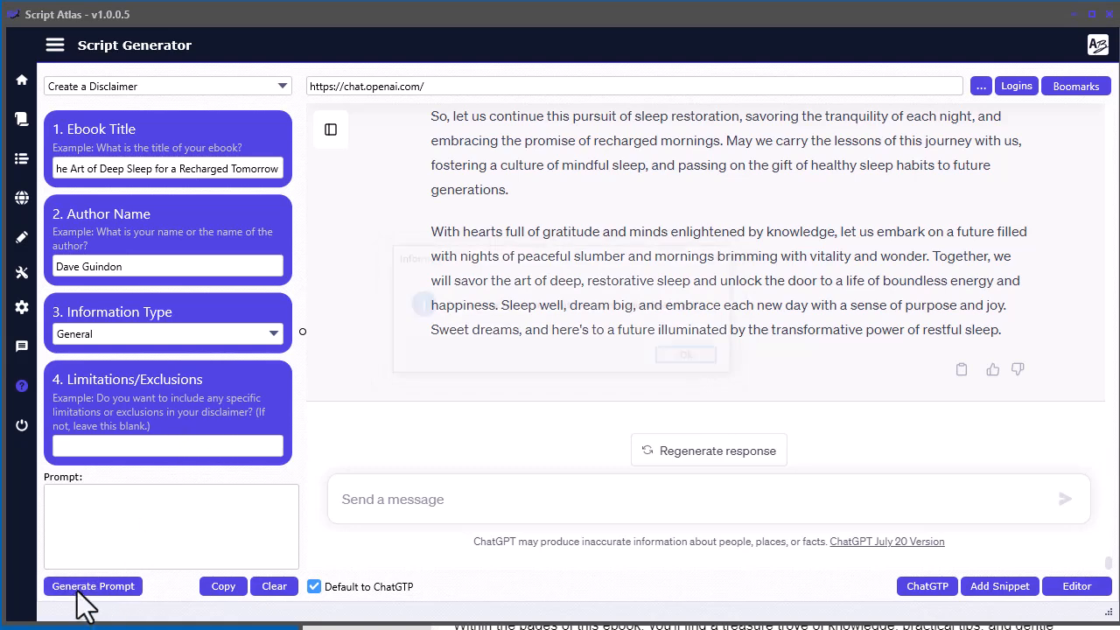
{"action": "left_click", "coordinate": [691, 357]}
Enter "a" as a placeholder for Limitations/Exclusions and generate the disclaimer prompt
{"action": "left_click", "coordinate": [140, 447]}
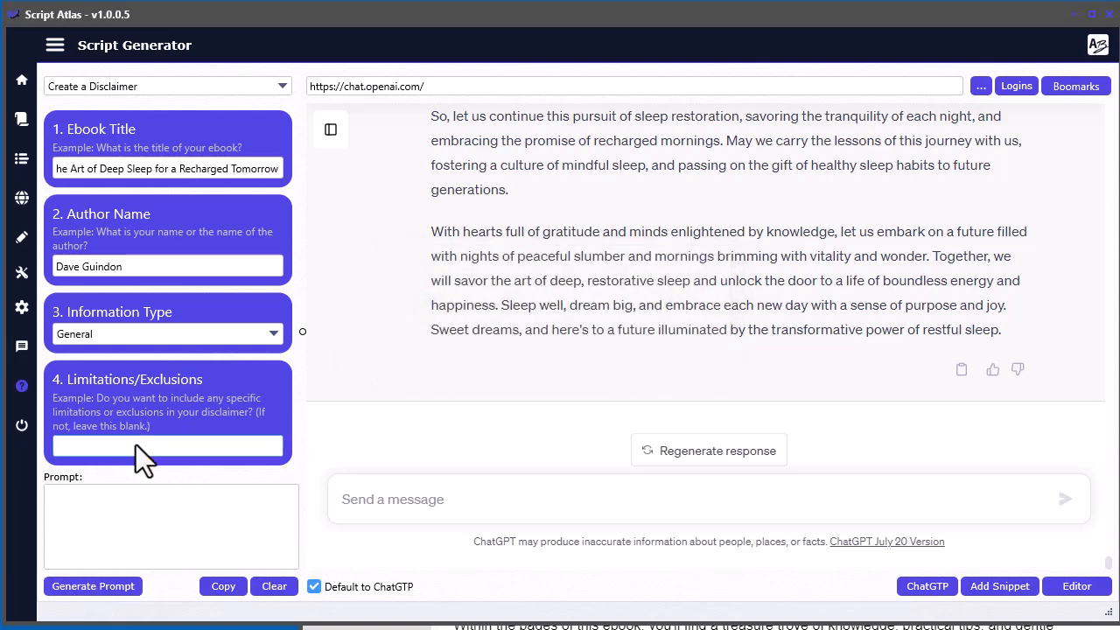
{"action": "type", "text": "a"}
{"action": "left_click", "coordinate": [101, 588]}
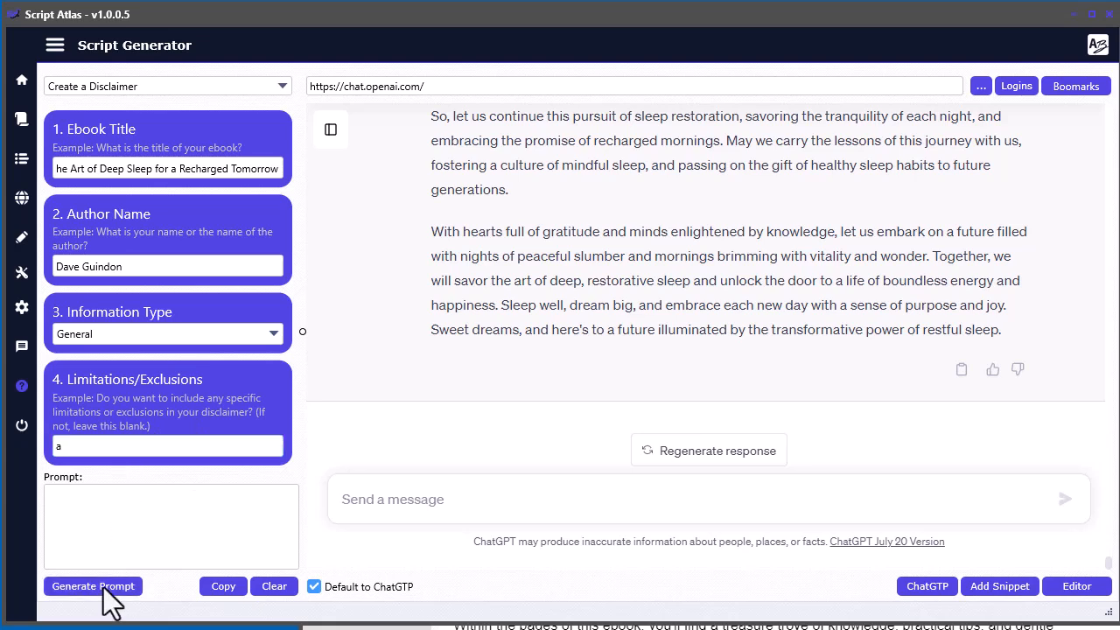
Send the disclaimer prompt to ChatGPT without its sentence about specific limitations or exclusions
{"action": "left_click", "coordinate": [531, 500]}
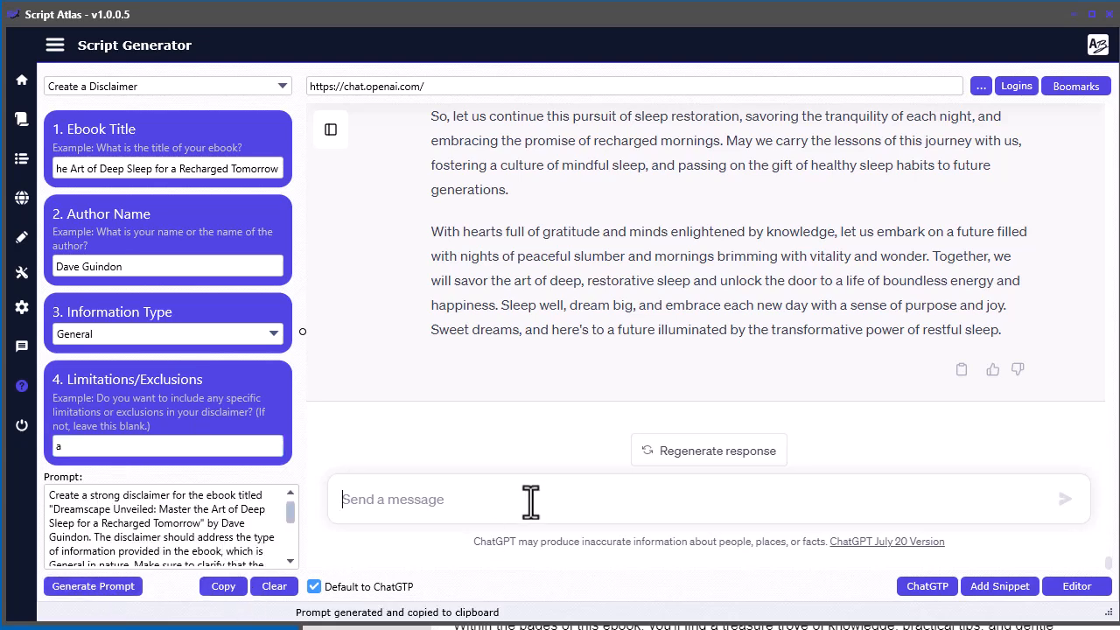
{"action": "key", "text": "ctrl+v"}
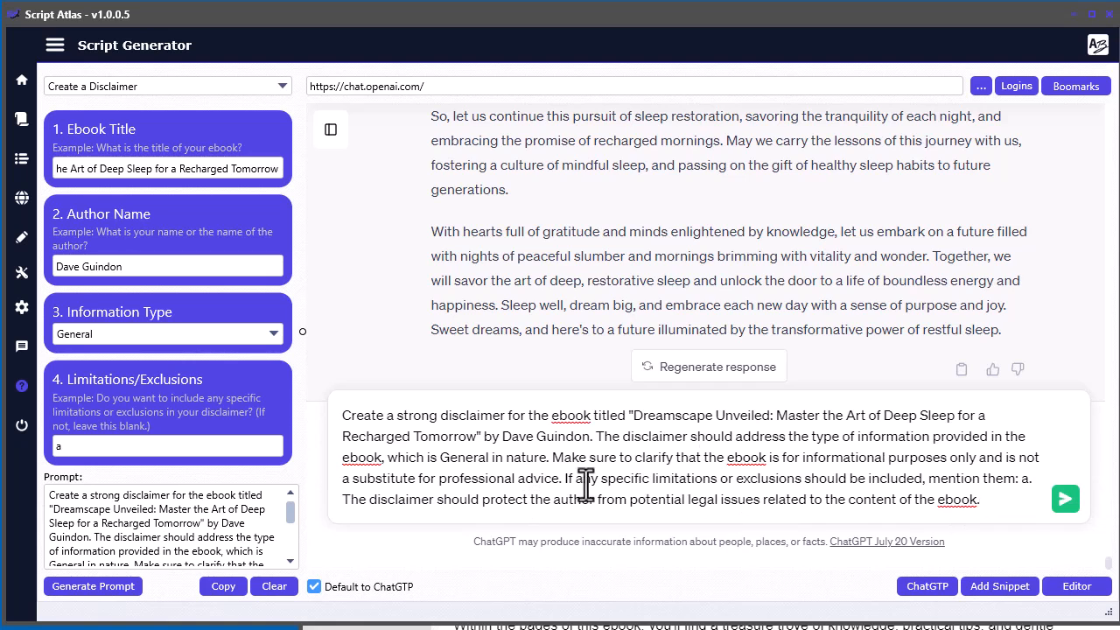
{"action": "left_click_drag", "start_coordinate": [564, 477], "coordinate": [1030, 478]}
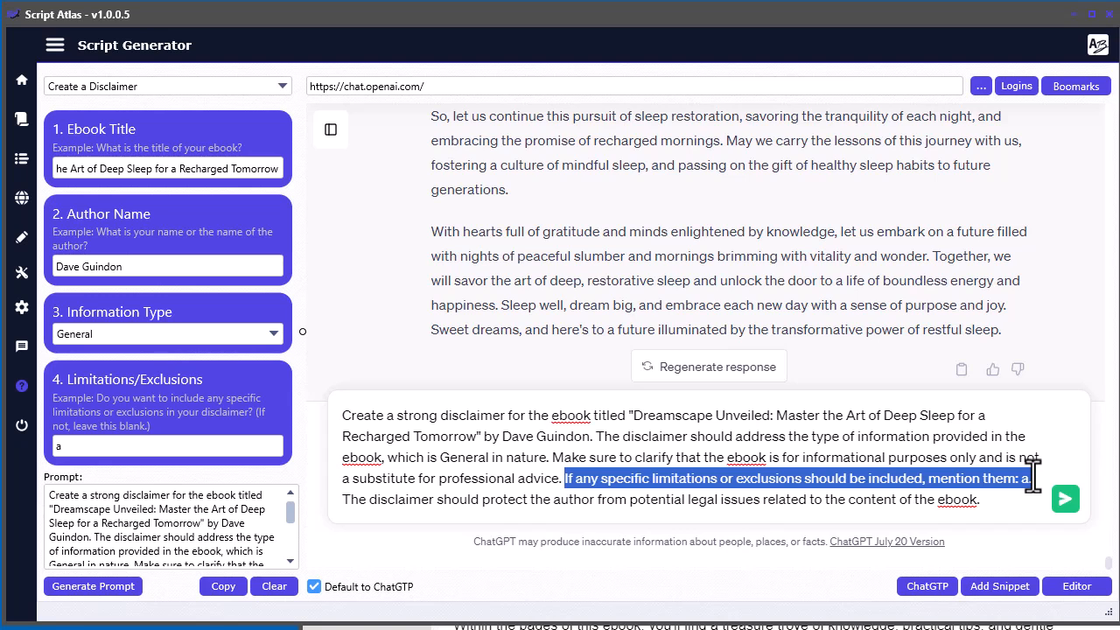
{"action": "key", "text": "BackSpace"}
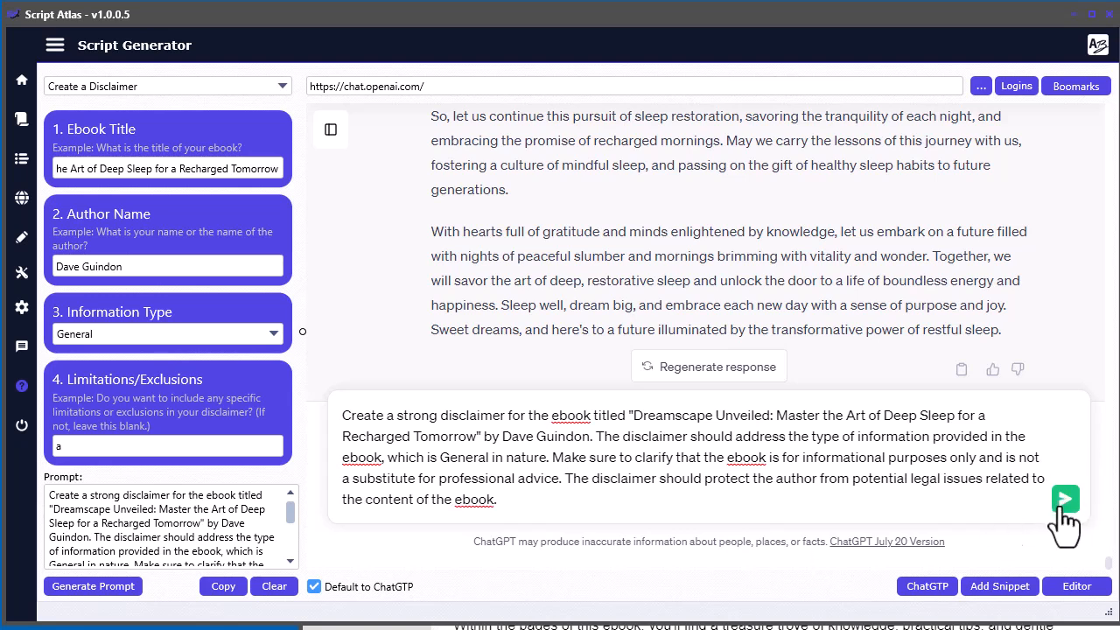
{"action": "left_click", "coordinate": [1066, 501]}
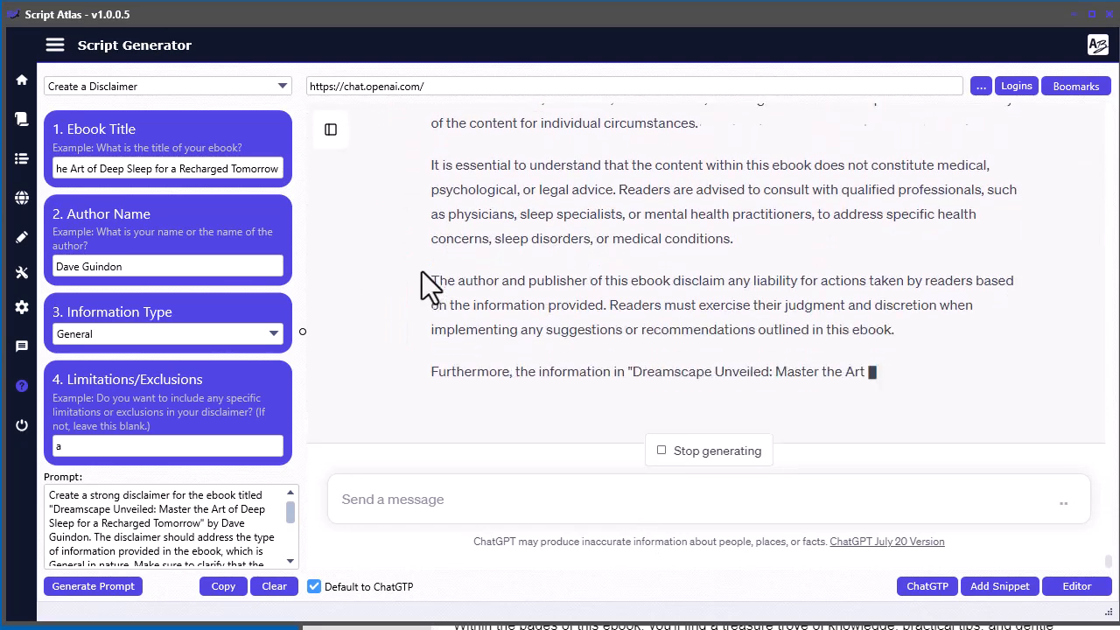
Copy ChatGPT's disclaimer response and paste it on a new line after the conclusion in the Script Editor
{"action": "left_click", "coordinate": [962, 371]}
{"action": "left_click", "coordinate": [911, 628]}
{"action": "left_click_drag", "start_coordinate": [868, 86], "coordinate": [781, 0]}
{"action": "scroll", "coordinate": [674, 375], "scroll_direction": "down", "scroll_amount": 20}
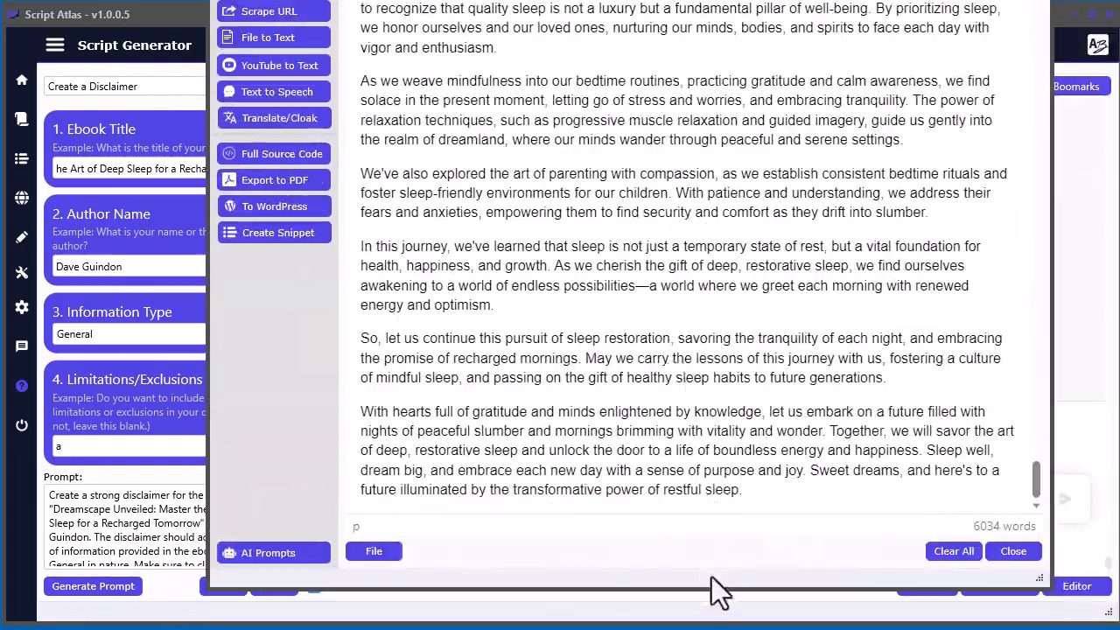
{"action": "key", "text": "Return"}
{"action": "key", "text": "ctrl+v"}
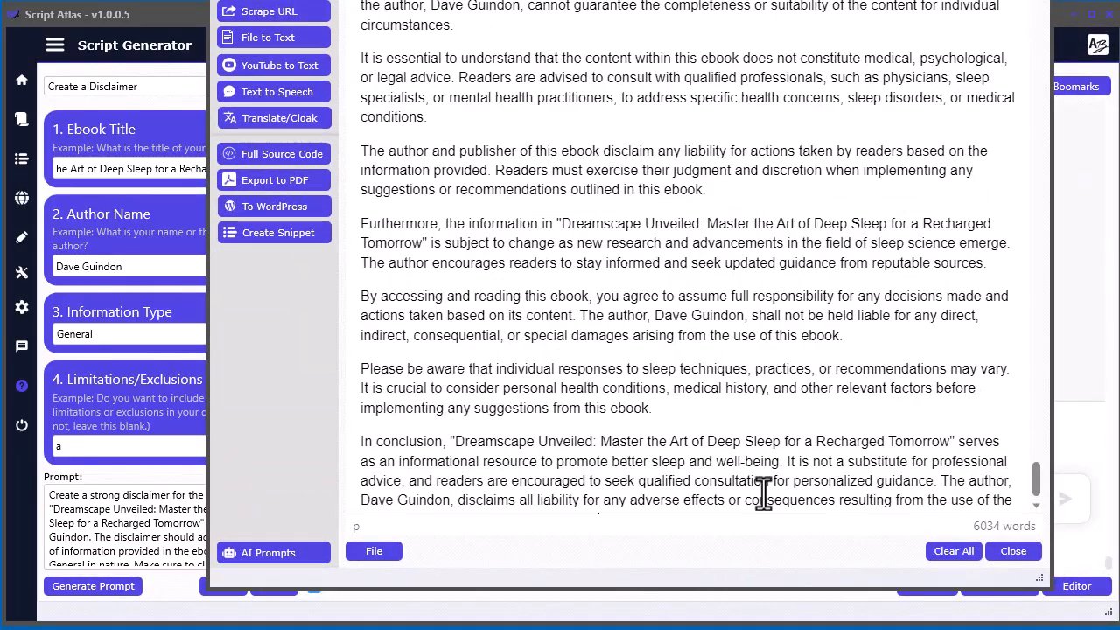
Make the "Disclaimer:" heading bold in the Script Editor and clear the editor out of the way
{"action": "scroll", "coordinate": [499, 355], "scroll_direction": "up", "scroll_amount": 5}
{"action": "left_click_drag", "start_coordinate": [433, 139], "coordinate": [358, 145]}
{"action": "key", "text": "ctrl+b"}
{"action": "left_click", "coordinate": [626, 191]}
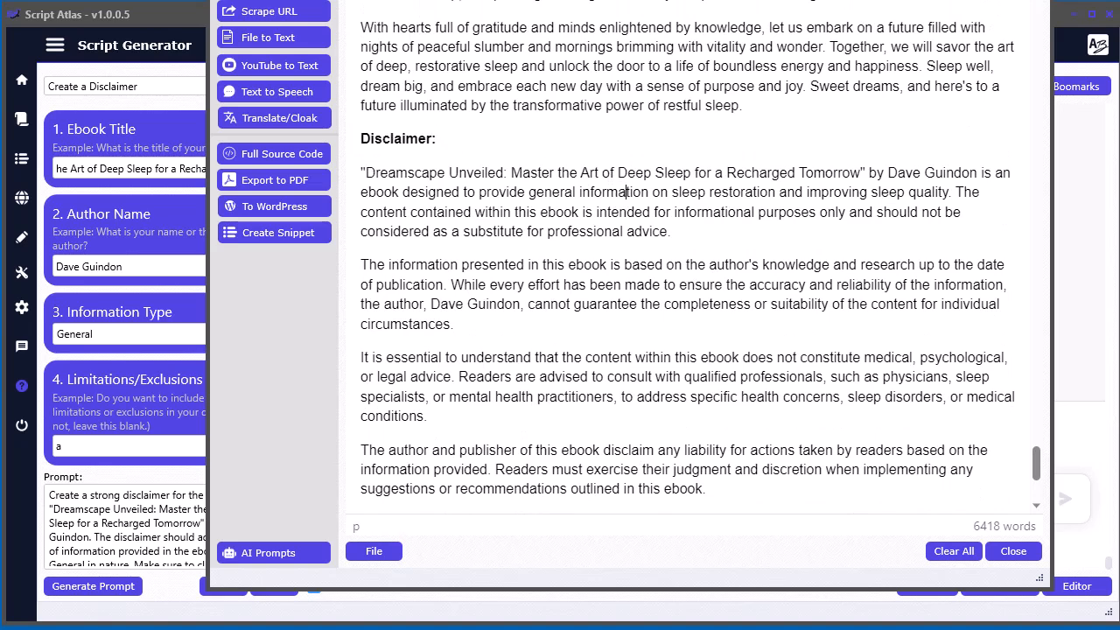
{"action": "left_click_drag", "start_coordinate": [841, 0], "coordinate": [1118, 0]}
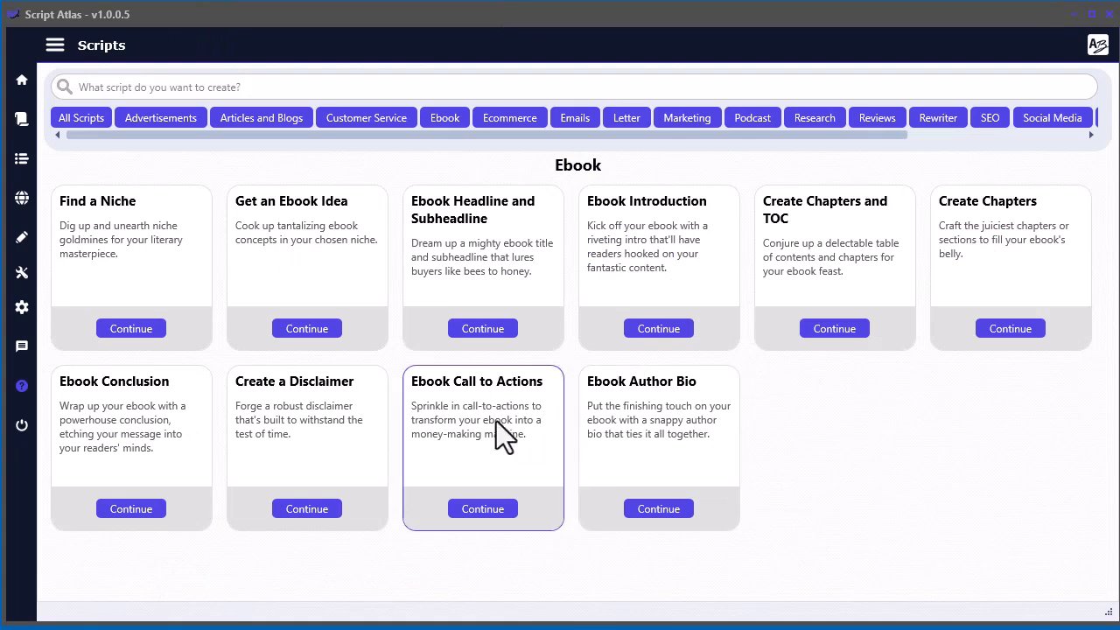
Open the Ebook Author Bio script and enter the author's name and the background "30 years of health and fitness"
{"action": "left_click", "coordinate": [658, 508]}
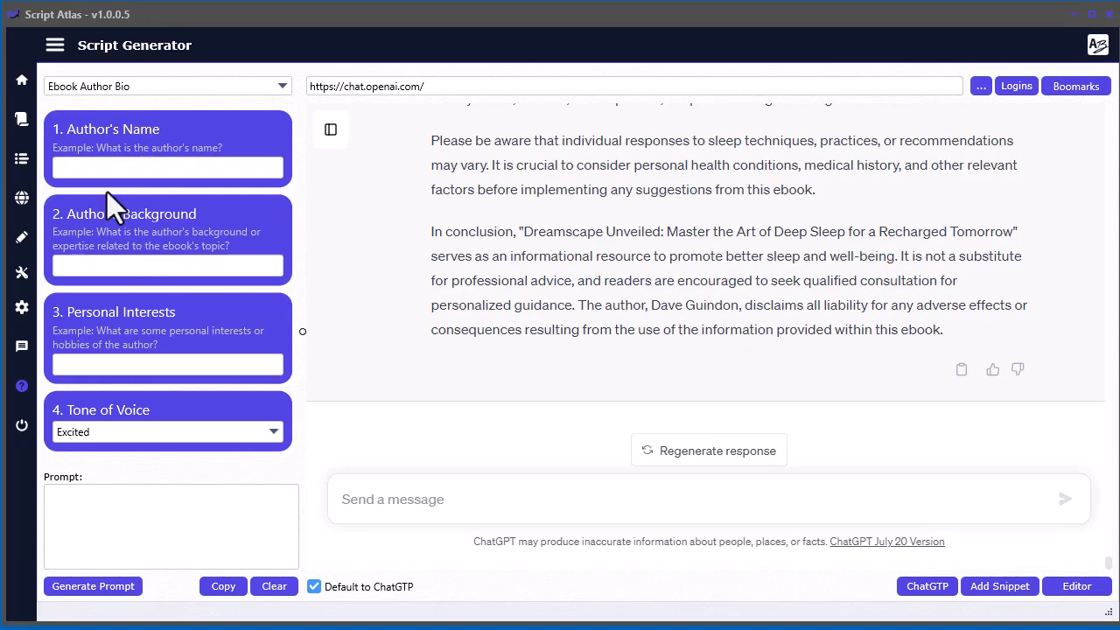
{"action": "left_click", "coordinate": [99, 164]}
{"action": "key", "text": "ctrl+v"}
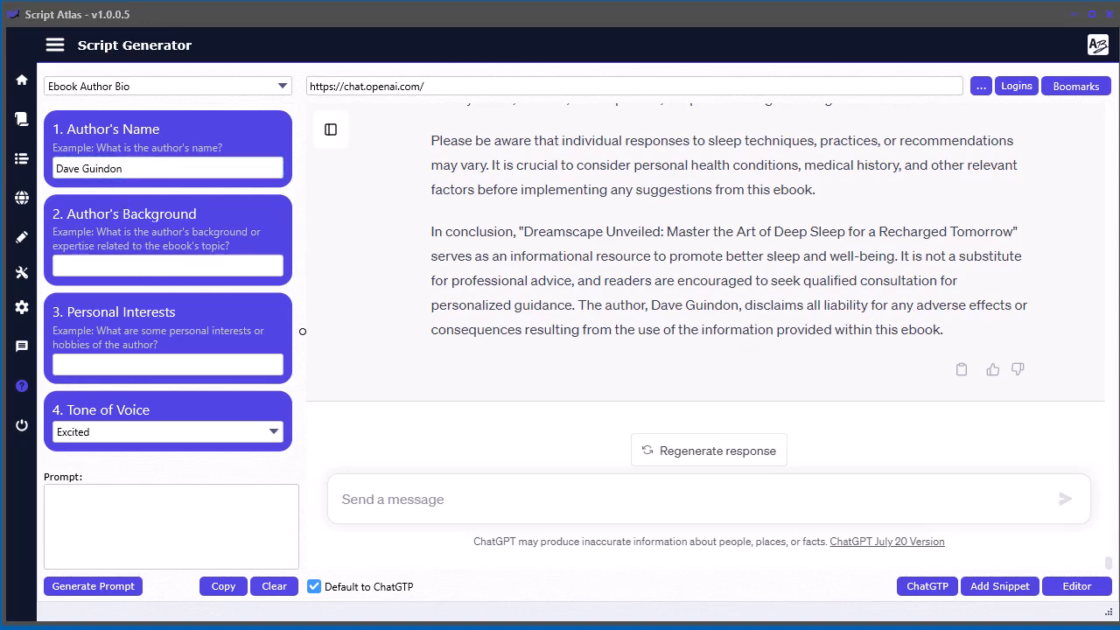
{"action": "left_click", "coordinate": [107, 262]}
{"action": "key", "text": "ctrl+v"}
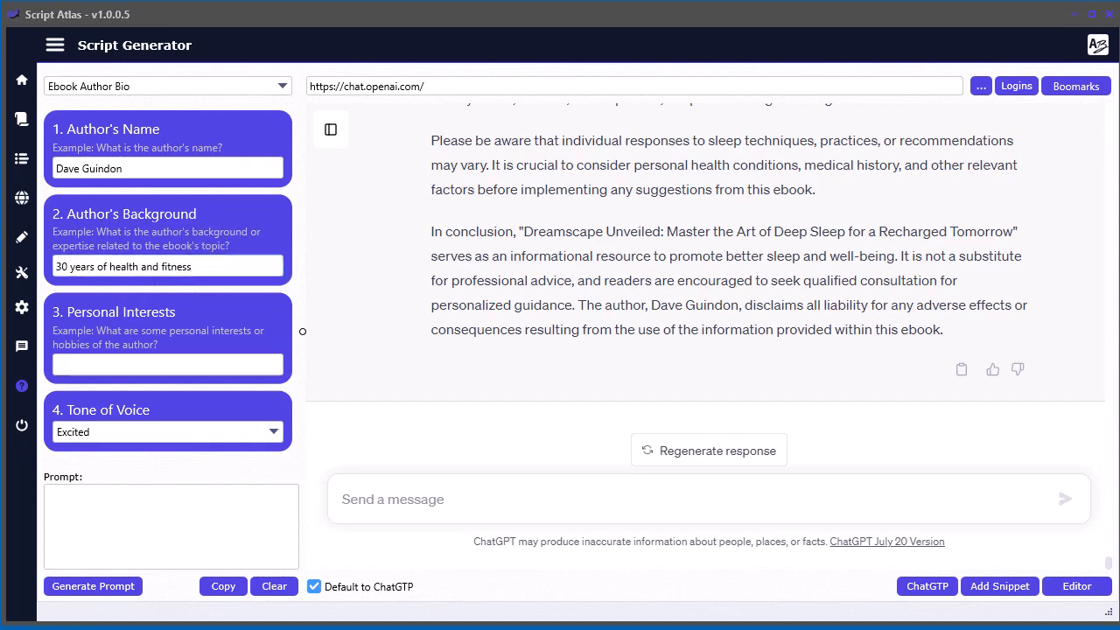
Set the personal interests to "Staying fit, blacksmithing, bladesmithing, snowmobiling, family time" and generate the author bio prompt
{"action": "left_click", "coordinate": [131, 366]}
{"action": "key", "text": "ctrl+v"}
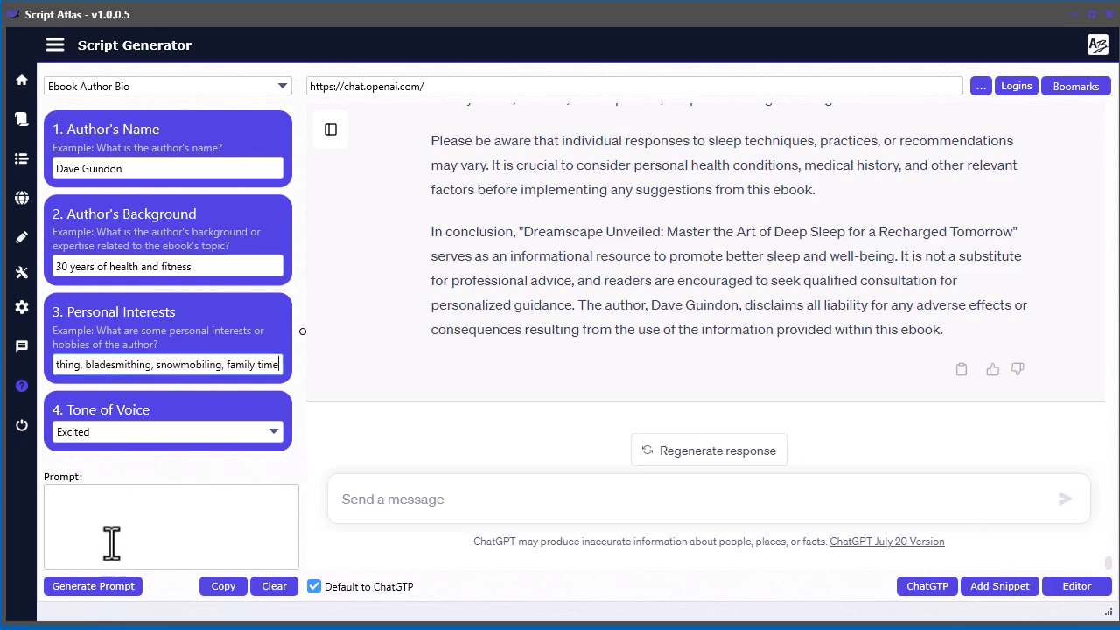
{"action": "left_click", "coordinate": [100, 586]}
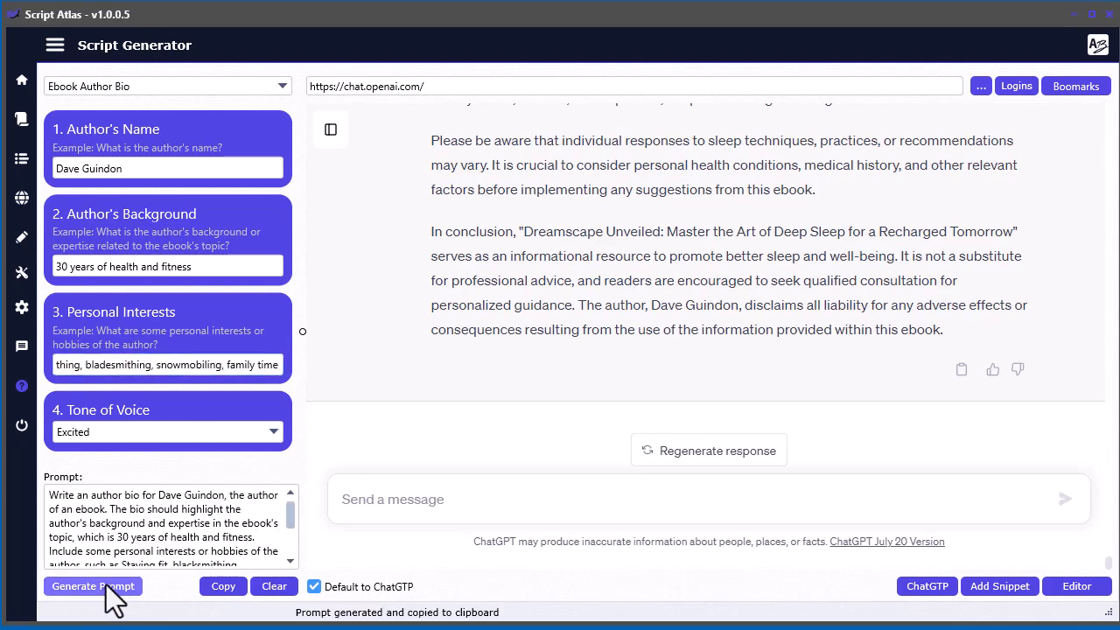
Paste the generated author bio prompt into the ChatGPT message box and send it
{"action": "left_click", "coordinate": [560, 500]}
{"action": "key", "text": "ctrl+v"}
{"action": "key", "text": "Return"}
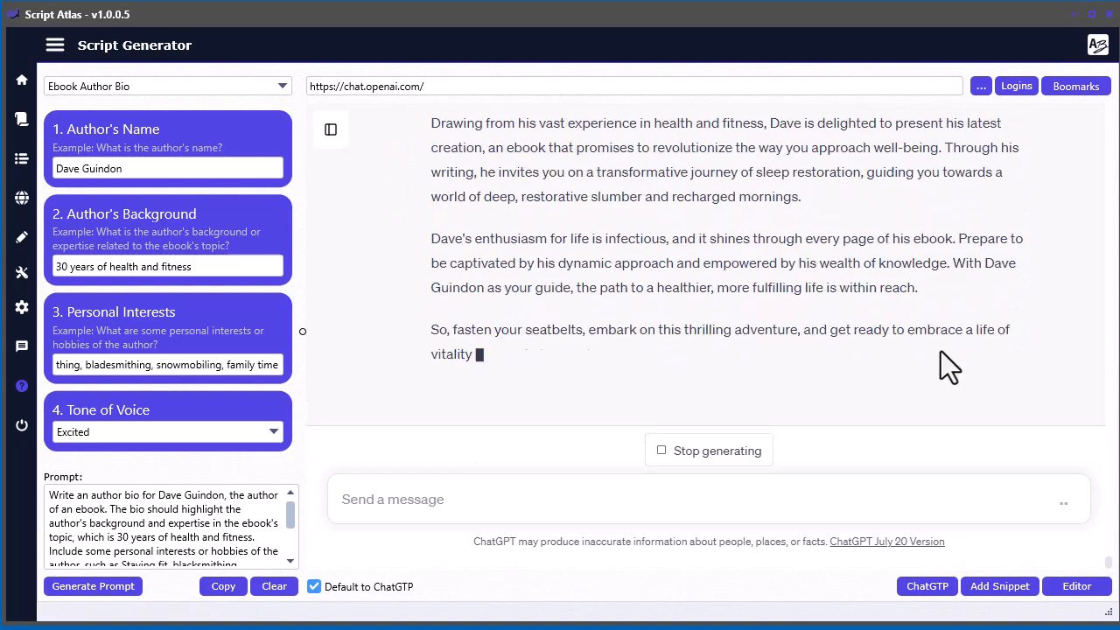
Copy ChatGPT's author bio response and paste it on a new line after the disclaimer in the Script Editor
{"action": "left_click", "coordinate": [961, 370]}
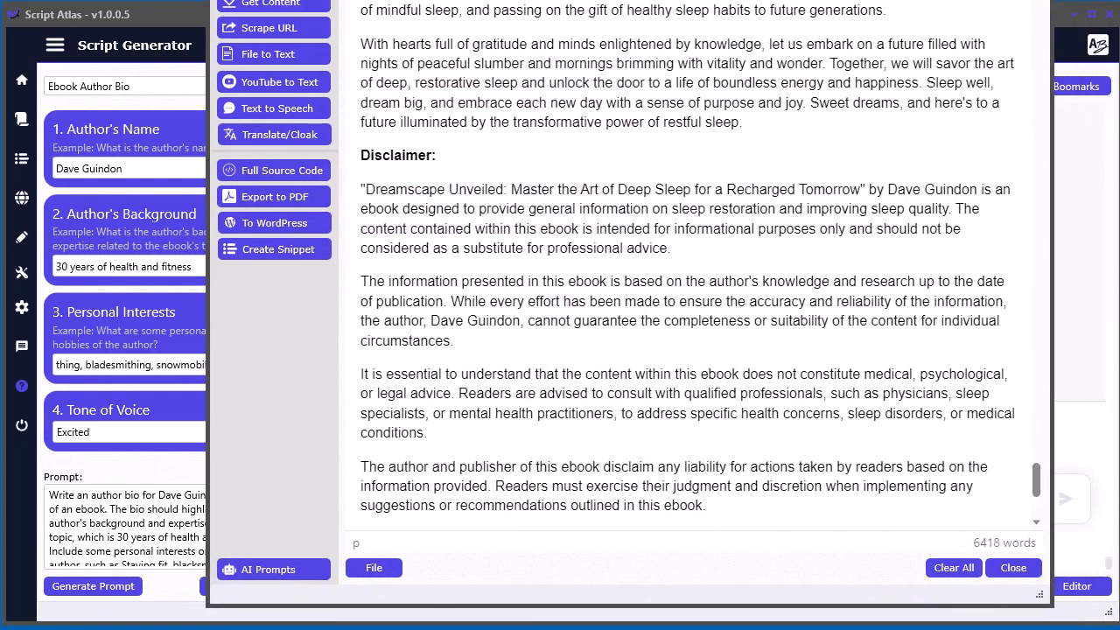
{"action": "left_click", "coordinate": [627, 513]}
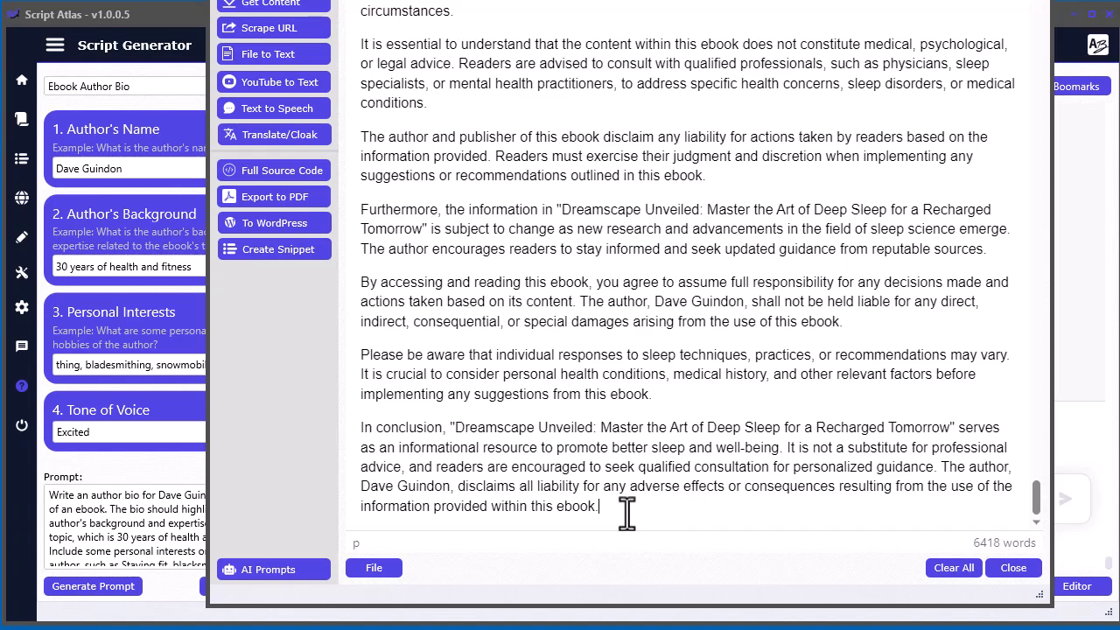
{"action": "key", "text": "Return"}
{"action": "key", "text": "ctrl+v"}
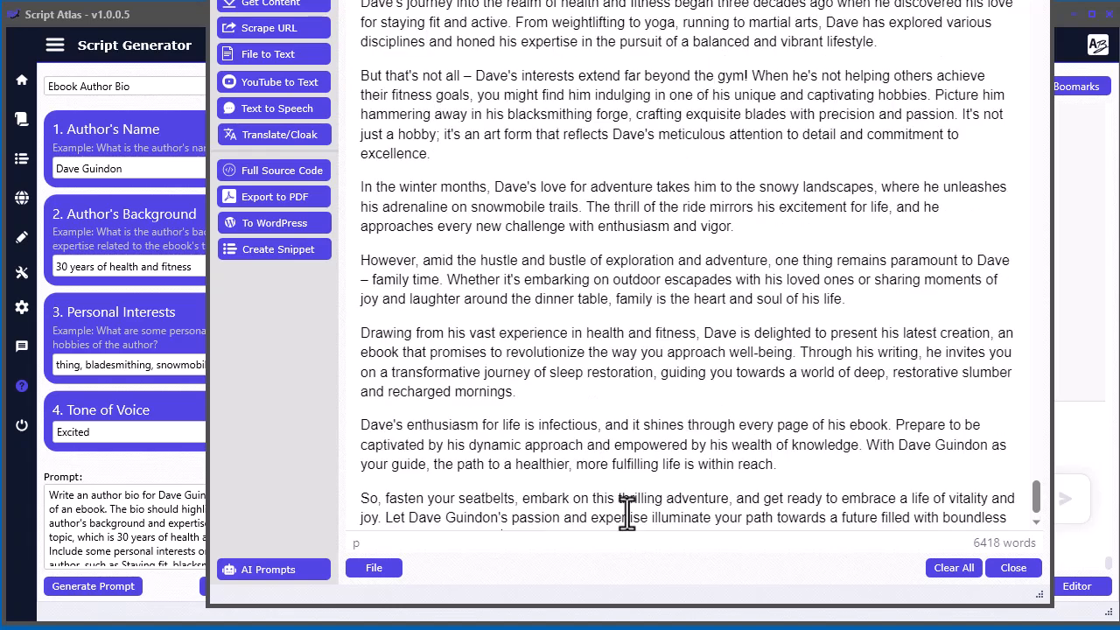
{"action": "scroll", "coordinate": [425, 370], "scroll_direction": "up", "scroll_amount": 5}
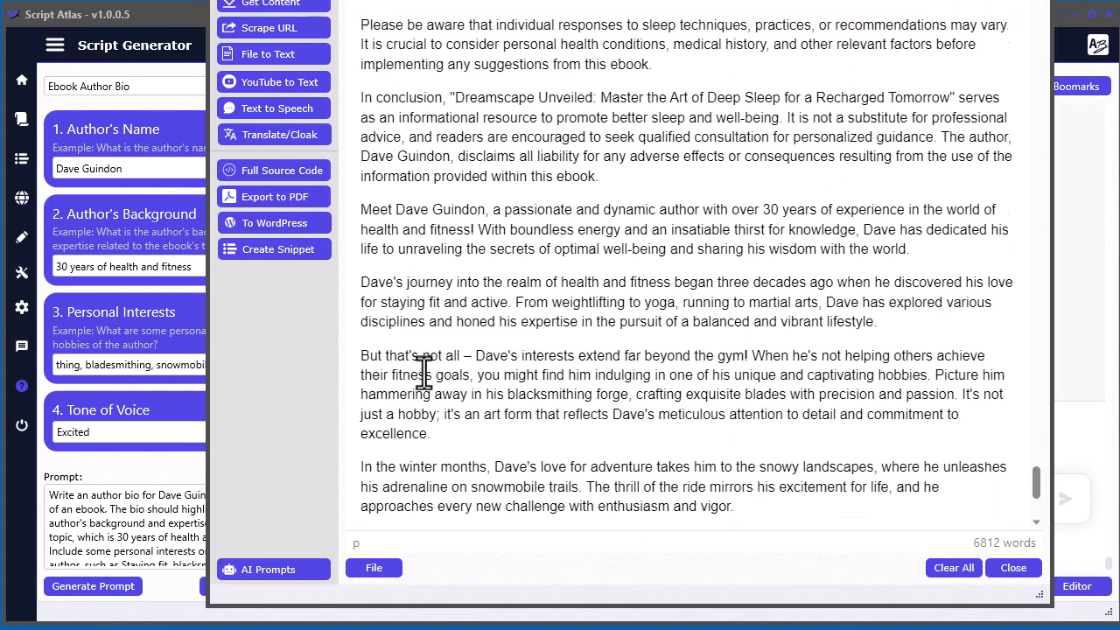
{"action": "scroll", "coordinate": [425, 370], "scroll_direction": "up", "scroll_amount": 3}
{"action": "scroll", "coordinate": [425, 370], "scroll_direction": "down", "scroll_amount": 8}
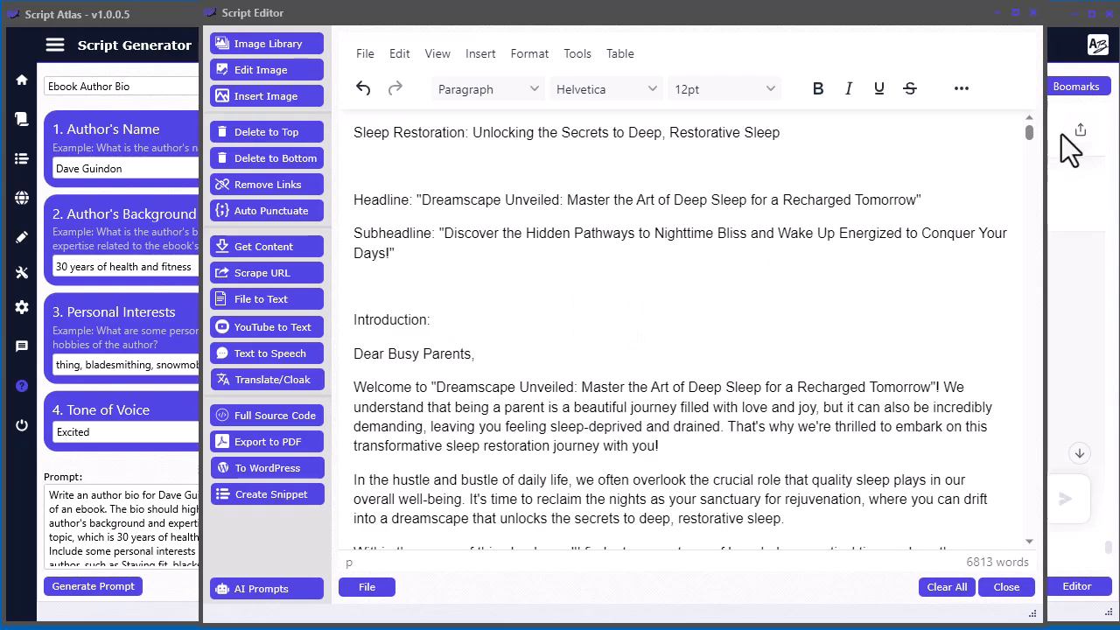
Save the Script Editor's ebook content as an HTML file in the "saved" folder
{"action": "mouse_move", "coordinate": [1030, 132]}
{"action": "left_mouse_down"}
{"action": "mouse_move", "coordinate": [1057, 365]}
{"action": "mouse_move", "coordinate": [1040, 549]}
{"action": "mouse_move", "coordinate": [1030, 127]}
{"action": "left_mouse_up"}
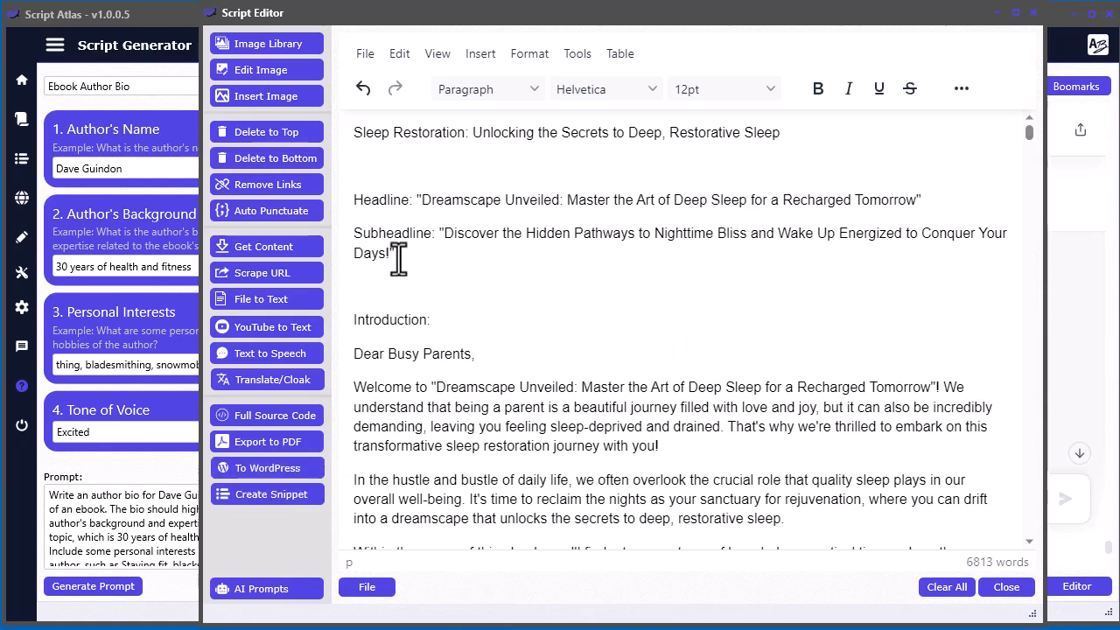
{"action": "left_click_drag", "start_coordinate": [794, 132], "coordinate": [346, 133]}
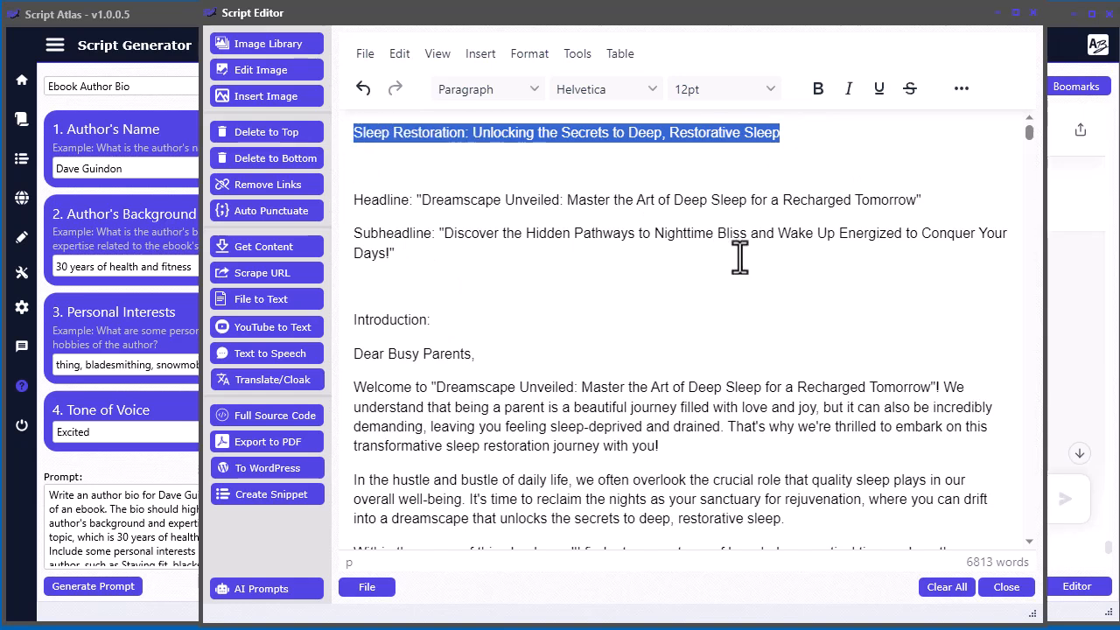
{"action": "left_click_drag", "start_coordinate": [816, 16], "coordinate": [799, 0]}
{"action": "left_click", "coordinate": [369, 435]}
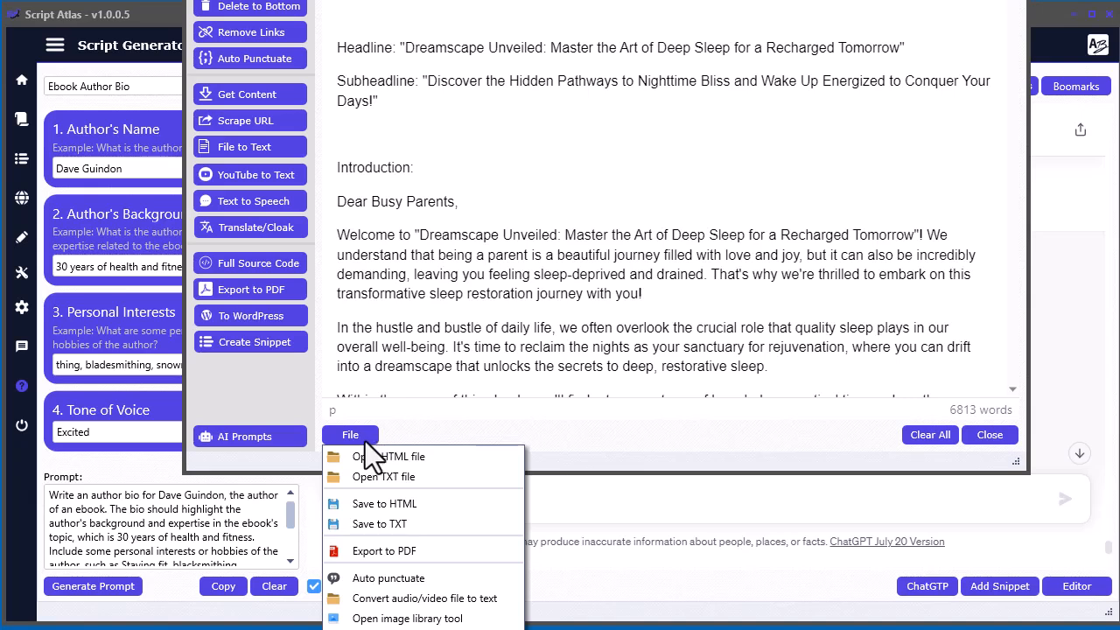
{"action": "left_click", "coordinate": [395, 505]}
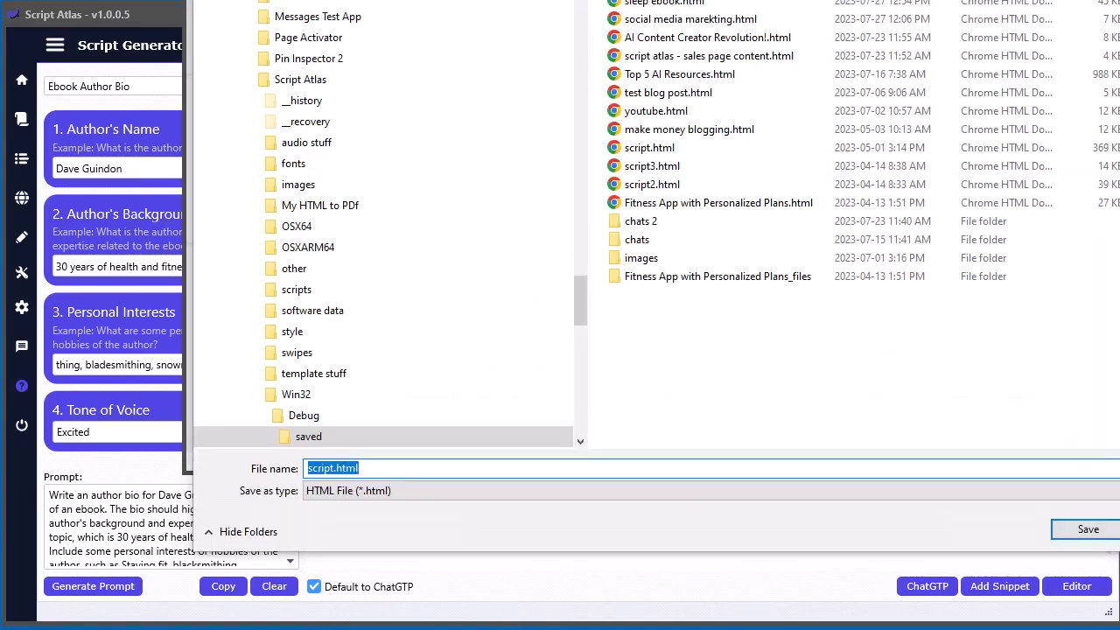
{"action": "left_click_drag", "start_coordinate": [665, 0], "coordinate": [507, 0]}
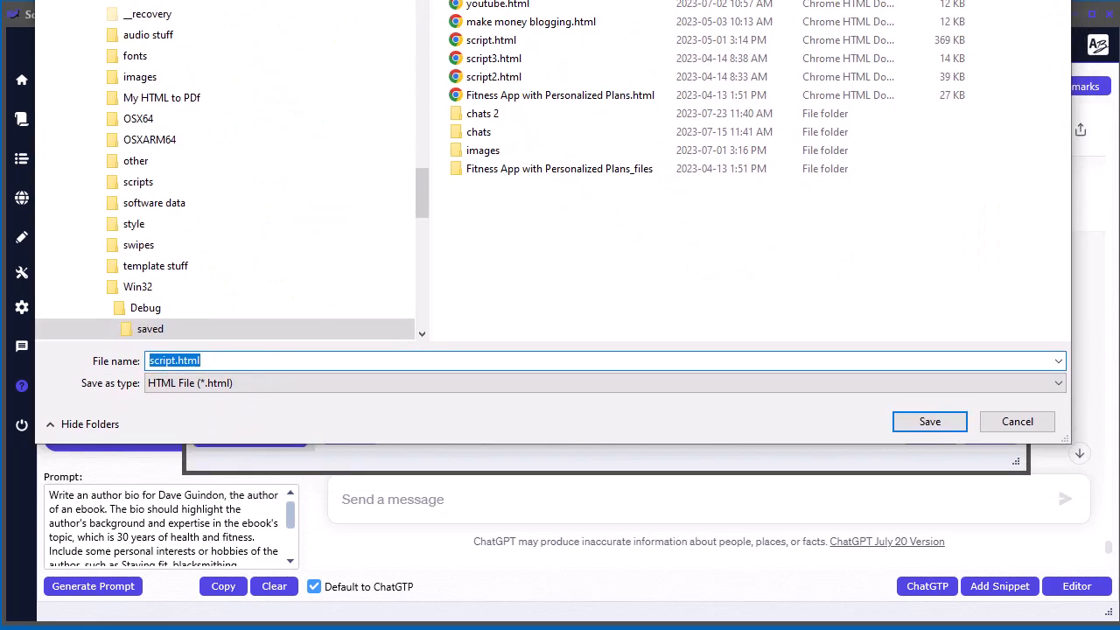
{"action": "key", "text": "Home"}
{"action": "key", "text": "Delete"}
{"action": "left_click", "coordinate": [938, 415]}
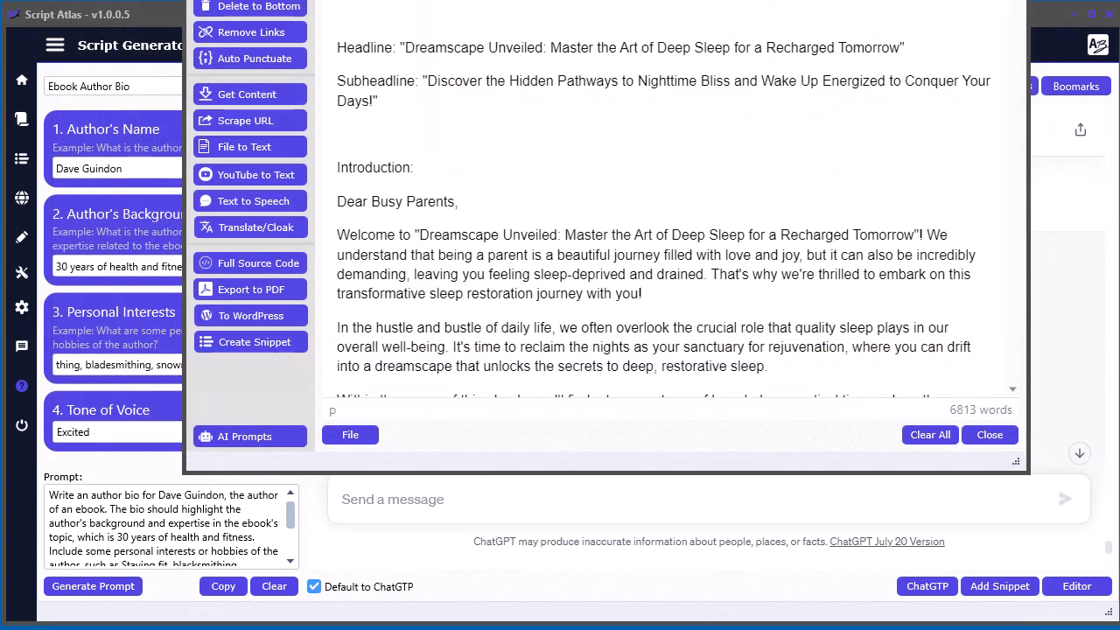
Delete the working title line and strip the "Headline:" and "Subheadline:" labels and quotation marks from the ebook's opening lines
{"action": "left_click_drag", "start_coordinate": [719, 0], "coordinate": [709, 29]}
{"action": "left_click", "coordinate": [629, 264]}
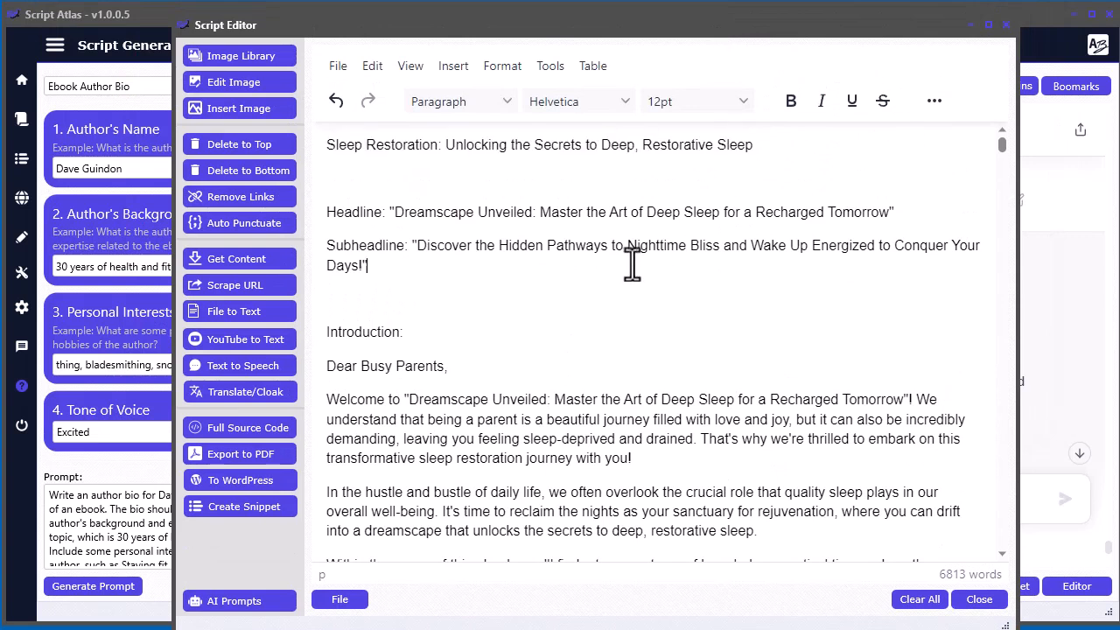
{"action": "left_click_drag", "start_coordinate": [393, 209], "coordinate": [305, 148]}
{"action": "key", "text": "Delete"}
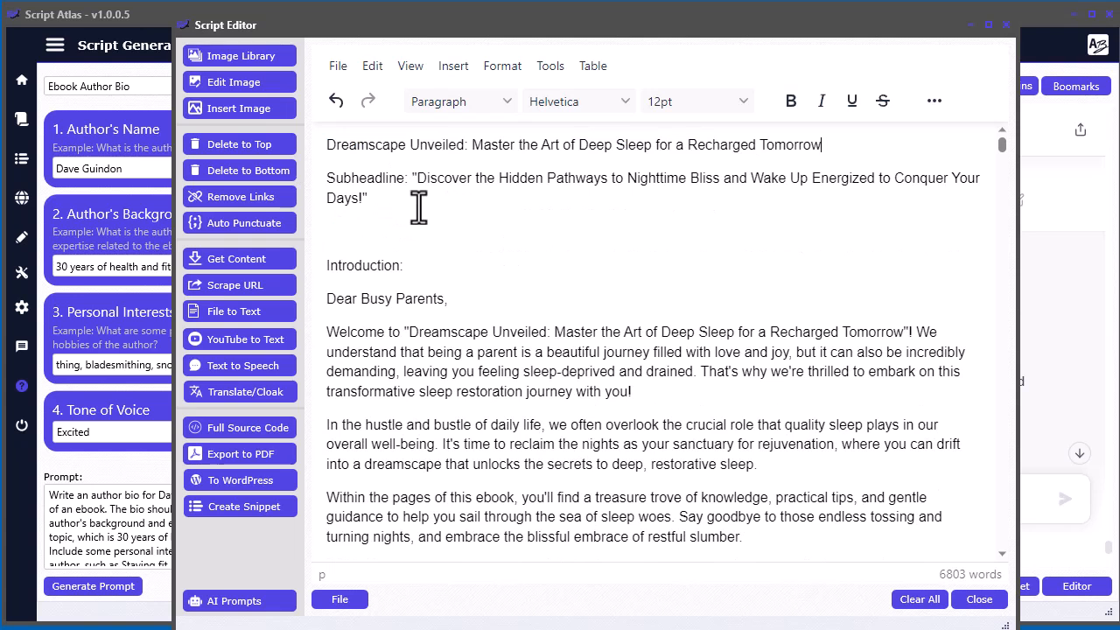
{"action": "left_click_drag", "start_coordinate": [417, 179], "coordinate": [325, 179]}
{"action": "key", "text": "Delete"}
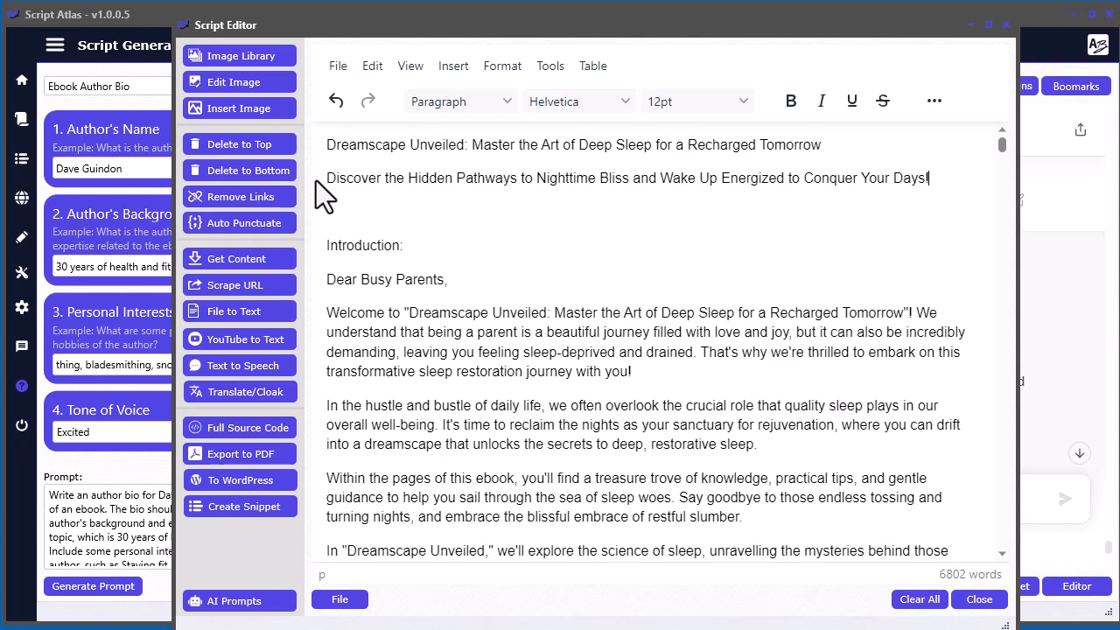
Make the "Introduction:" heading bold and remove the blank line above it
{"action": "left_click_drag", "start_coordinate": [412, 245], "coordinate": [294, 245]}
{"action": "key", "text": "ctrl+b"}
{"action": "left_click", "coordinate": [554, 312]}
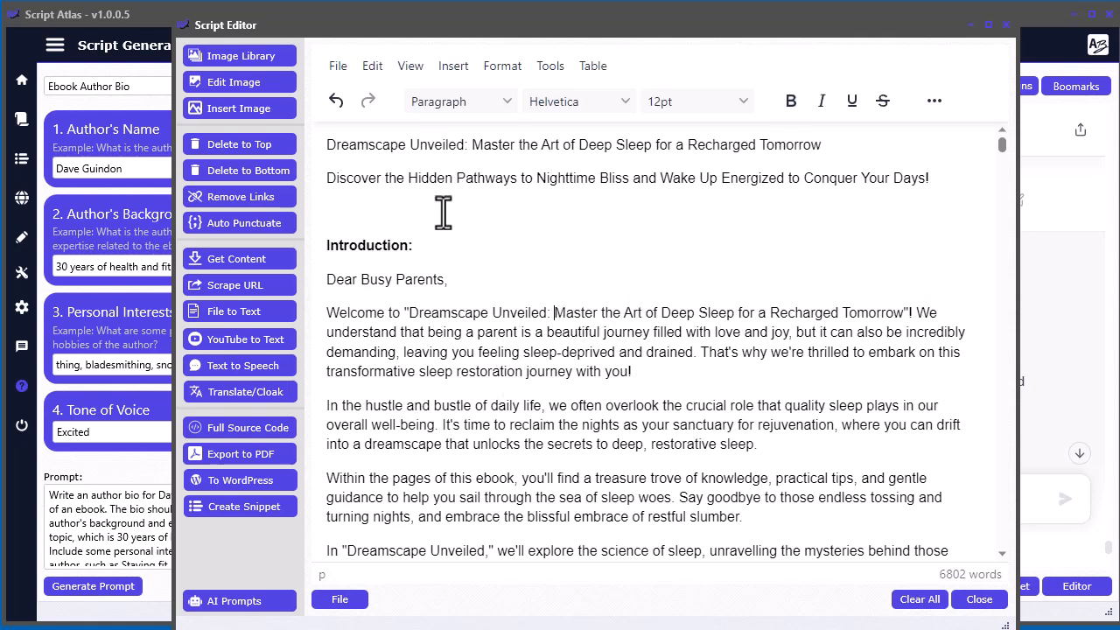
{"action": "key", "text": "BackSpace"}
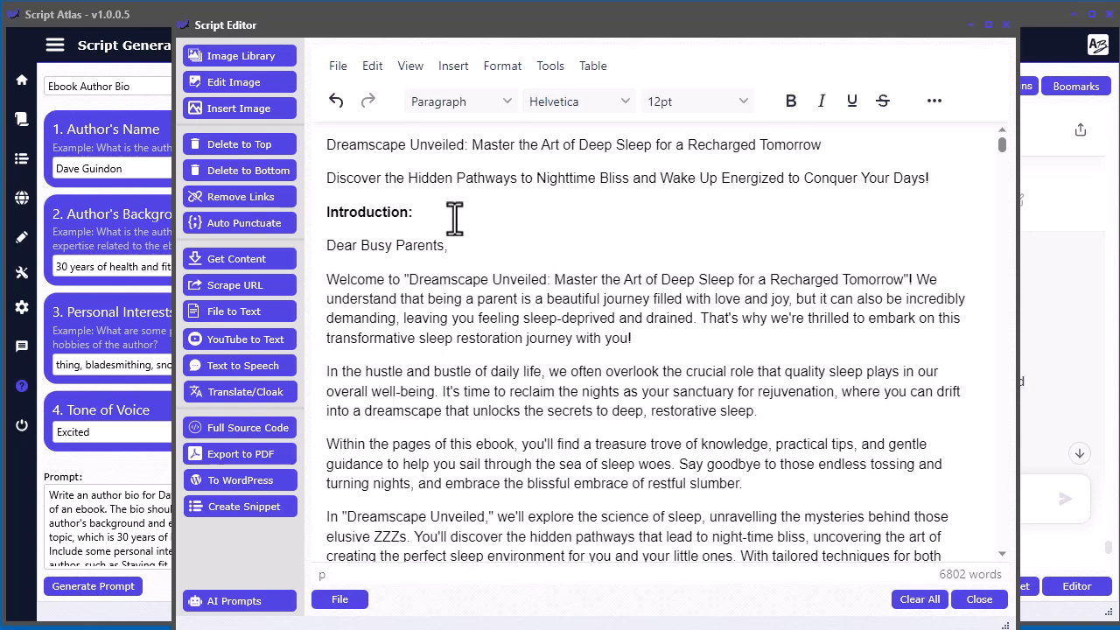
Replace the "[Your Name]" placeholder with the author's name and delete the "[Your Title/Expertise, if applicable]" line
{"action": "scroll", "coordinate": [485, 255], "scroll_direction": "down", "scroll_amount": 5}
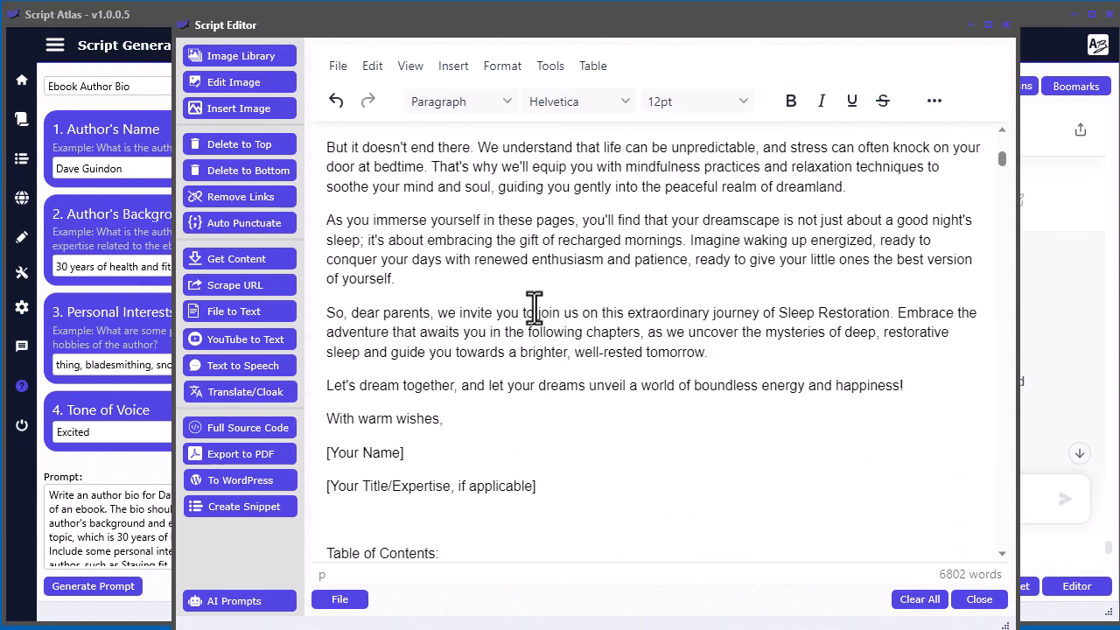
{"action": "triple_click", "coordinate": [382, 453]}
{"action": "type", "text": "Dave Gu"}
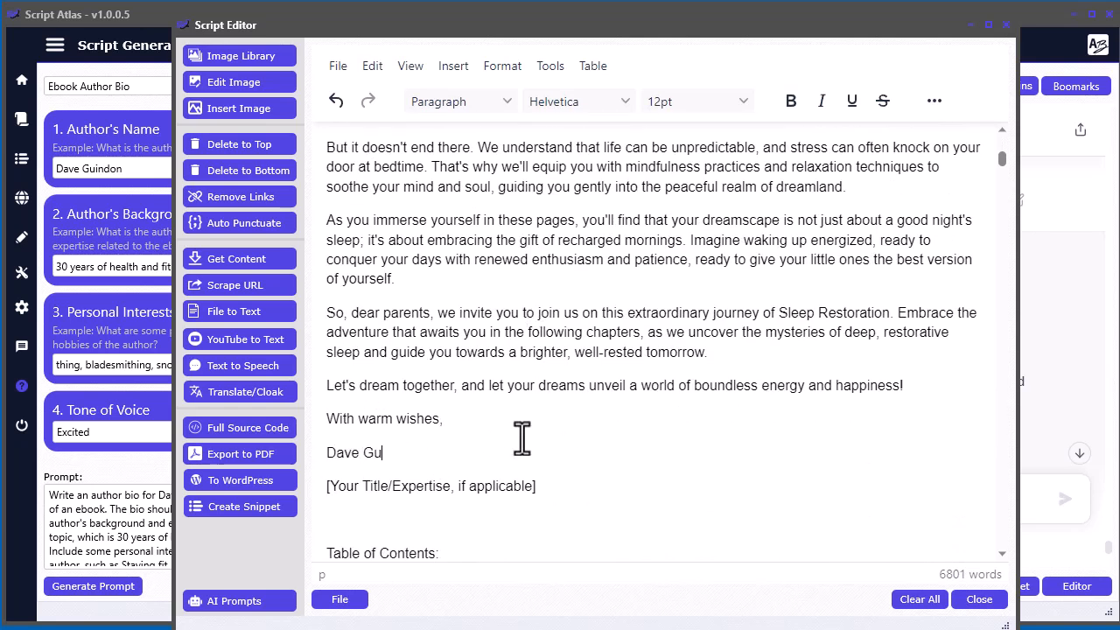
{"action": "triple_click", "coordinate": [561, 492]}
{"action": "key", "text": "BackSpace"}
{"action": "key", "text": "BackSpace"}
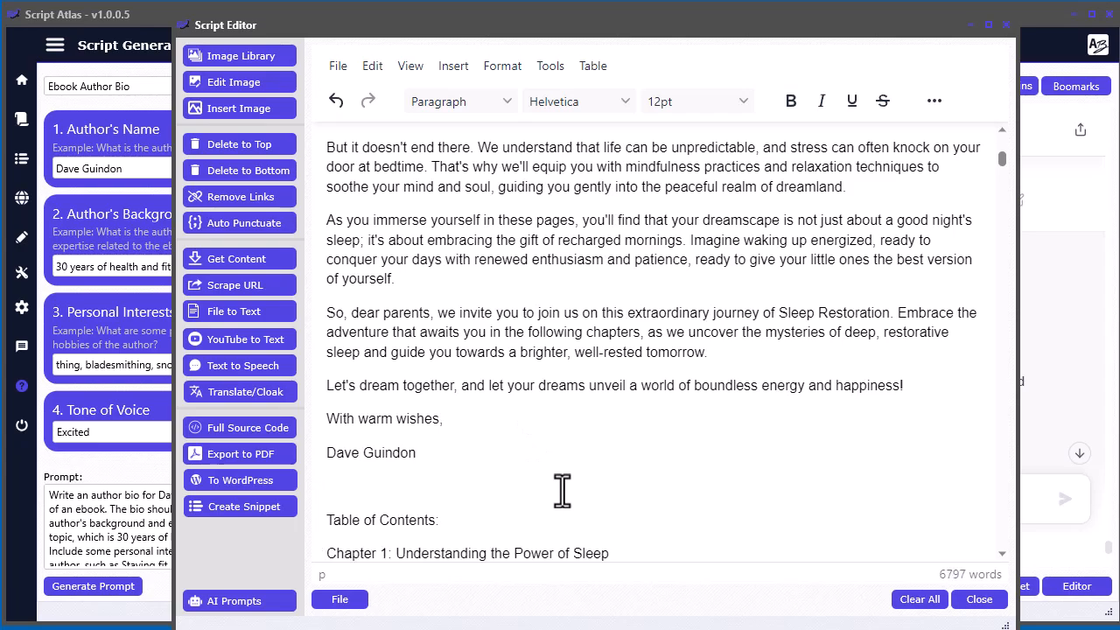
Copy the table of contents through the Chapter 3 entries and paste it between the subtitle and the "Introduction:" heading
{"action": "scroll", "coordinate": [584, 327], "scroll_direction": "up", "scroll_amount": 4}
{"action": "scroll", "coordinate": [545, 283], "scroll_direction": "down", "scroll_amount": 1}
{"action": "scroll", "coordinate": [545, 282], "scroll_direction": "down", "scroll_amount": 5}
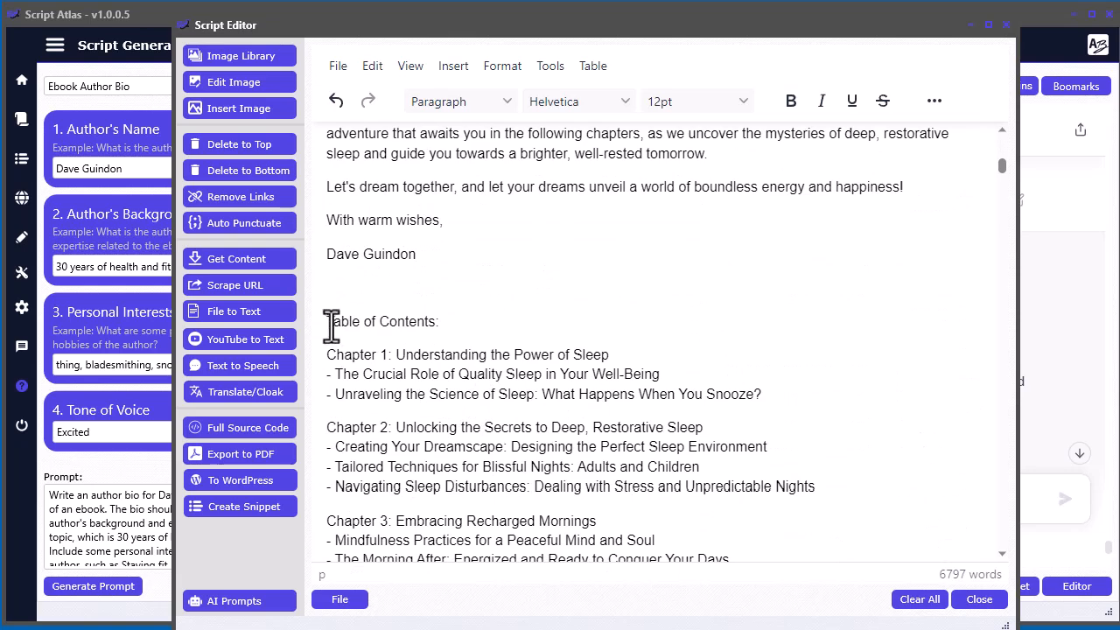
{"action": "left_click", "coordinate": [325, 325]}
{"action": "scroll", "coordinate": [580, 395], "scroll_direction": "down", "scroll_amount": 2}
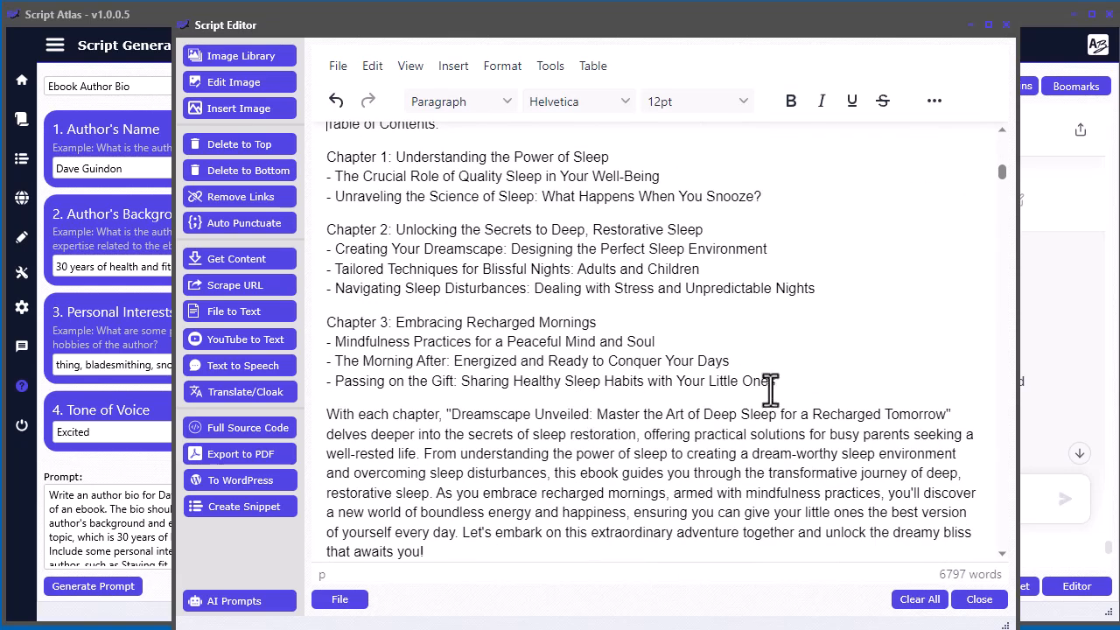
{"action": "left_click", "coordinate": [827, 394], "text": "shift"}
{"action": "key", "text": "Delete"}
{"action": "scroll", "coordinate": [690, 329], "scroll_direction": "up", "scroll_amount": 3}
{"action": "scroll", "coordinate": [690, 329], "scroll_direction": "up", "scroll_amount": 2}
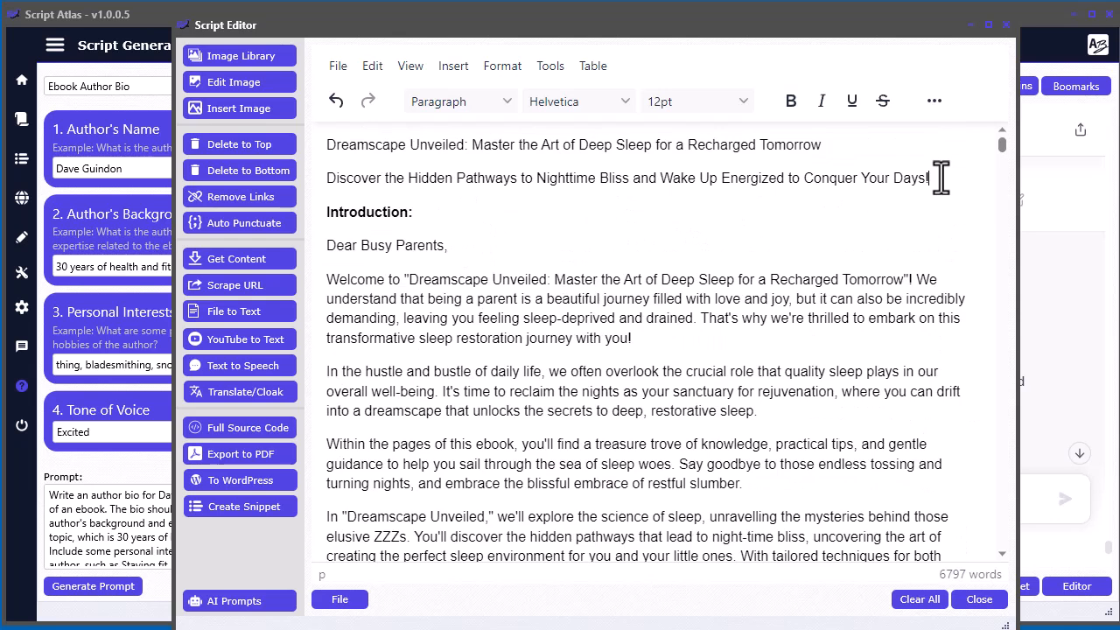
{"action": "key", "text": "ctrl+z"}
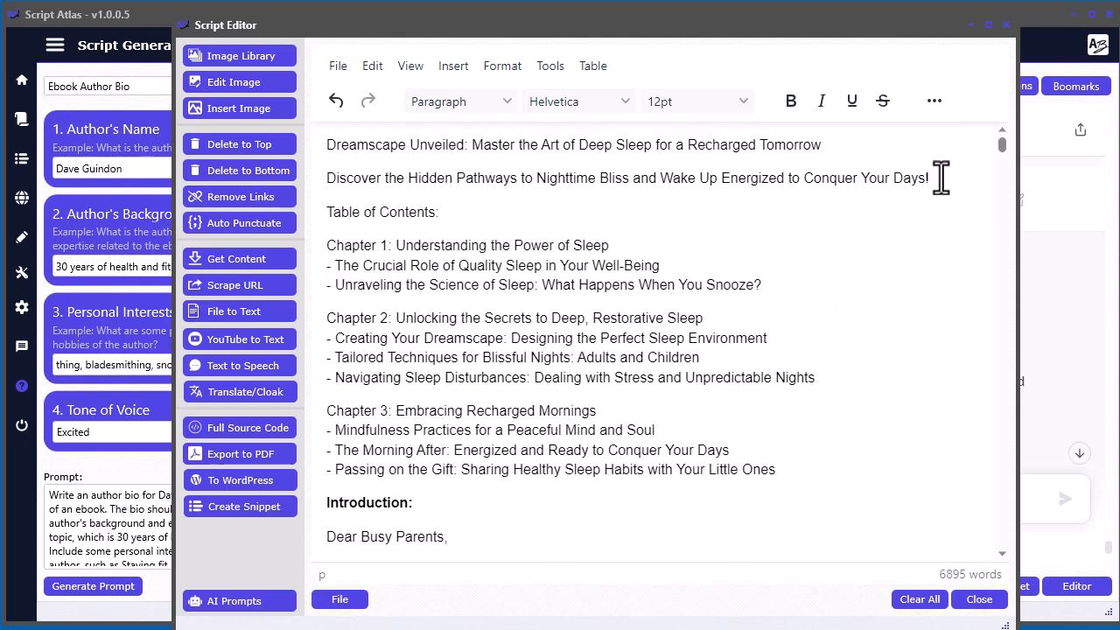
Make the "Table of Contents:" heading and the three chapter titles in the pasted table of contents bold
{"action": "left_click_drag", "start_coordinate": [442, 214], "coordinate": [328, 221]}
{"action": "key", "text": "ctrl+b"}
{"action": "left_click", "coordinate": [611, 317]}
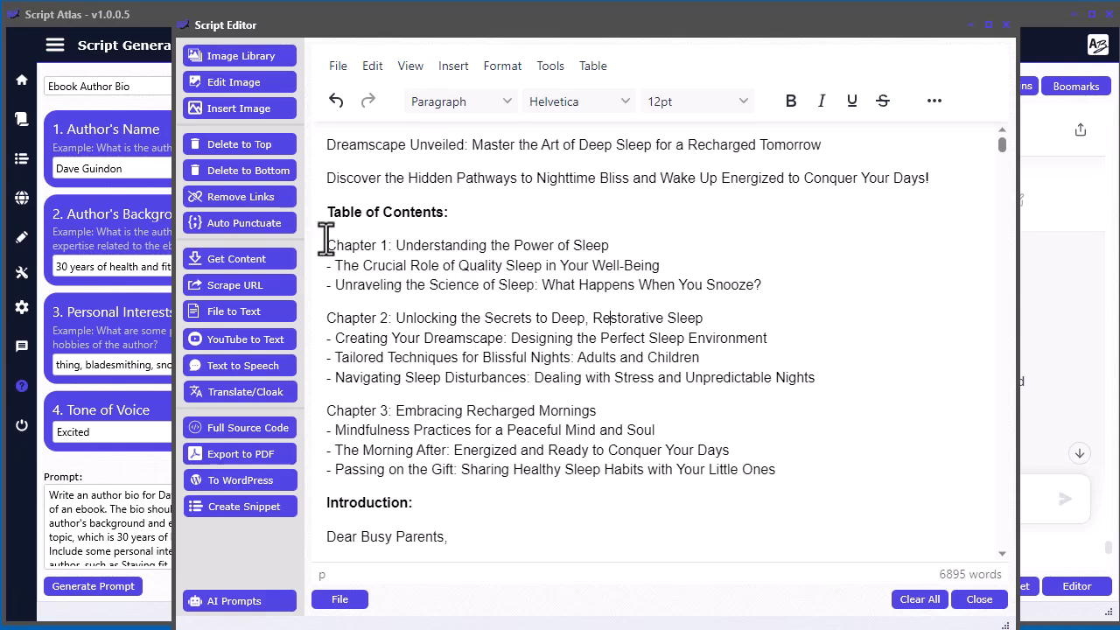
{"action": "left_click_drag", "start_coordinate": [638, 247], "coordinate": [332, 249]}
{"action": "key", "text": "ctrl+b"}
{"action": "left_click_drag", "start_coordinate": [712, 317], "coordinate": [338, 318]}
{"action": "key", "text": "ctrl+b"}
{"action": "left_click_drag", "start_coordinate": [667, 413], "coordinate": [327, 408]}
{"action": "key", "text": "ctrl+b"}
{"action": "left_click", "coordinate": [557, 448]}
Delete the original table of contents after the author's sign-off, including its closing paragraph and the row of equals signs
{"action": "scroll", "coordinate": [525, 420], "scroll_direction": "down", "scroll_amount": 5}
{"action": "scroll", "coordinate": [560, 391], "scroll_direction": "down", "scroll_amount": 12}
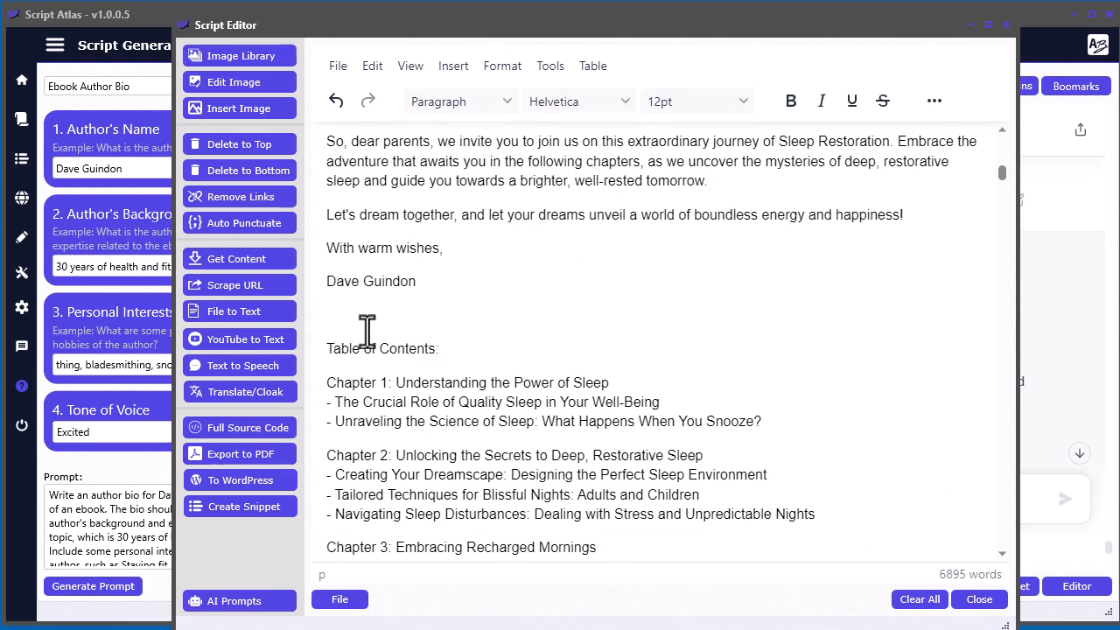
{"action": "scroll", "coordinate": [326, 350], "scroll_direction": "down", "scroll_amount": 7}
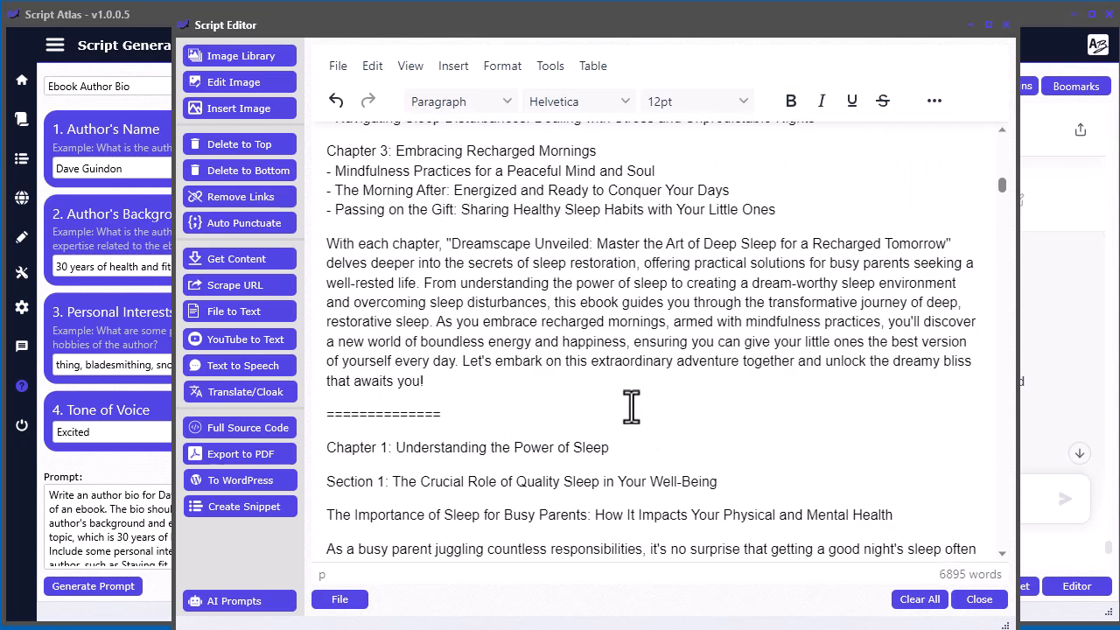
{"action": "left_click", "coordinate": [470, 412], "text": "shift"}
{"action": "scroll", "coordinate": [751, 404], "scroll_direction": "down", "scroll_amount": 8}
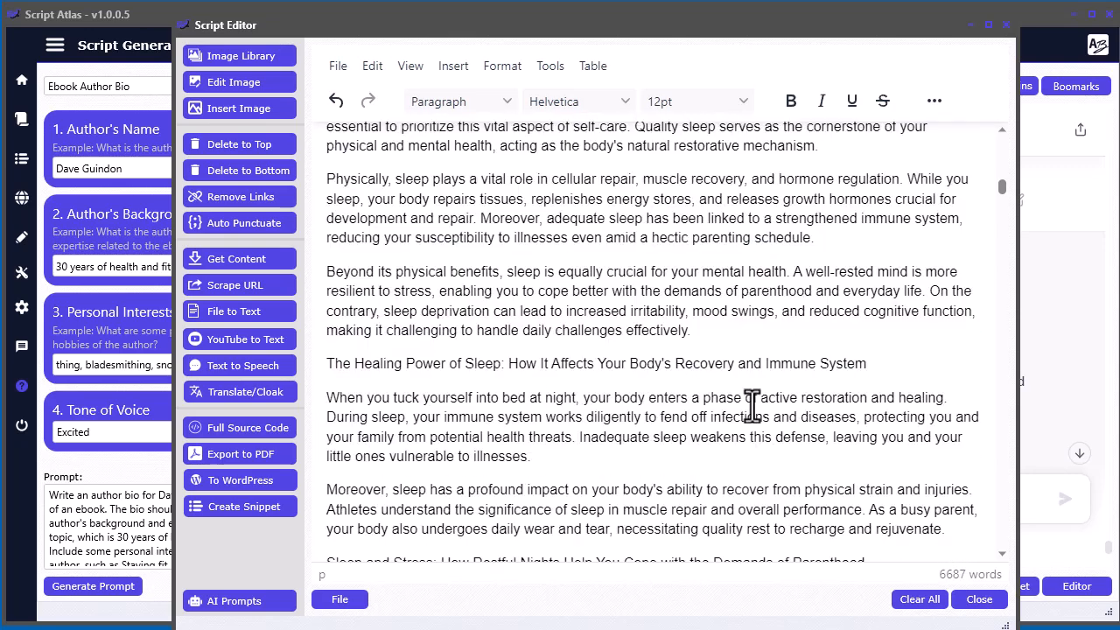
{"action": "scroll", "coordinate": [751, 404], "scroll_direction": "up", "scroll_amount": 6}
{"action": "key", "text": "BackSpace"}
Format the "Chapter 1: Understanding the Power of Sleep" title as Heading 2 and make the Section 1 title below it bold
{"action": "left_click_drag", "start_coordinate": [615, 282], "coordinate": [327, 283]}
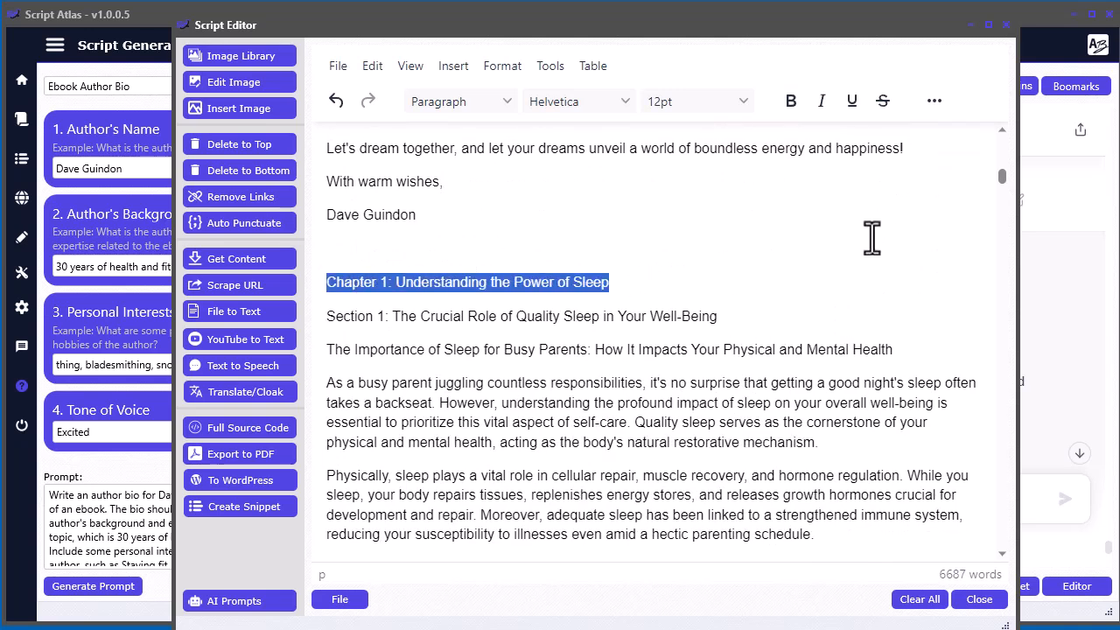
{"action": "left_click", "coordinate": [467, 98]}
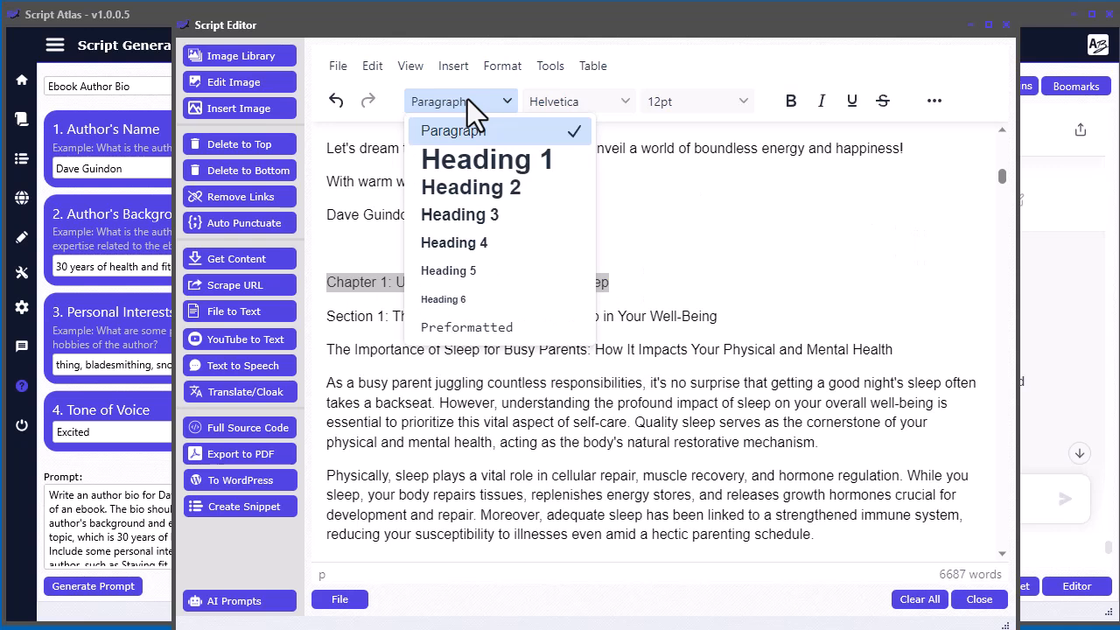
{"action": "left_click", "coordinate": [487, 190]}
{"action": "left_click_drag", "start_coordinate": [745, 340], "coordinate": [327, 339]}
{"action": "key", "text": "ctrl+b"}
{"action": "left_click", "coordinate": [670, 399]}
Delete the repeated Chapter 1 title above Section 2 and make the "Section 2: Unraveling the Science of Sleep" title bold
{"action": "scroll", "coordinate": [678, 472], "scroll_direction": "down", "scroll_amount": 2}
{"action": "scroll", "coordinate": [678, 469], "scroll_direction": "down", "scroll_amount": 10}
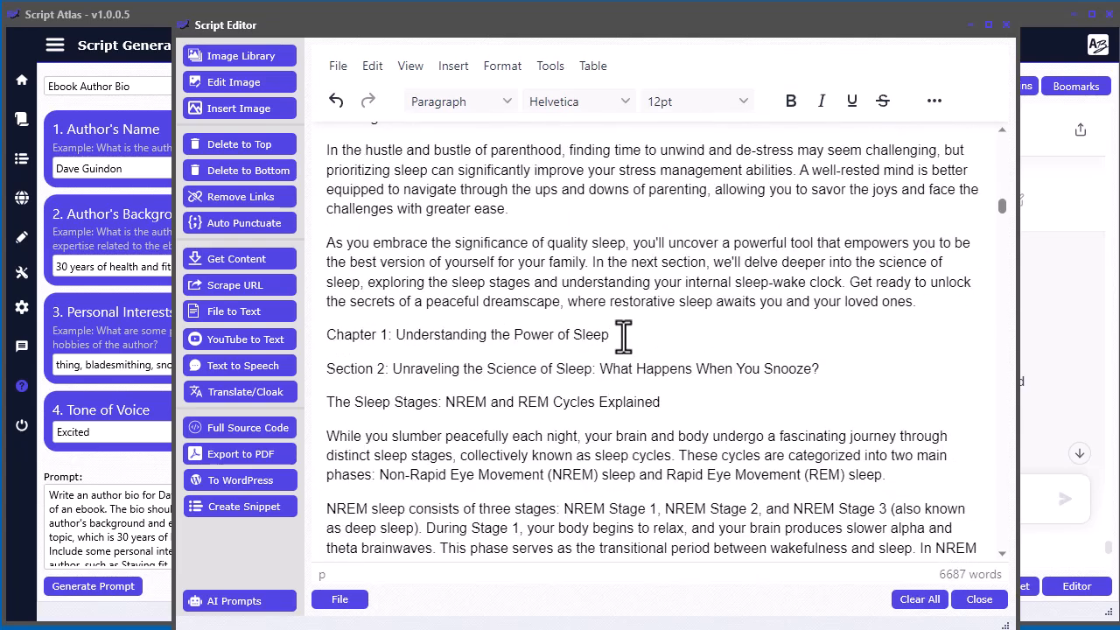
{"action": "left_click_drag", "start_coordinate": [623, 335], "coordinate": [309, 338]}
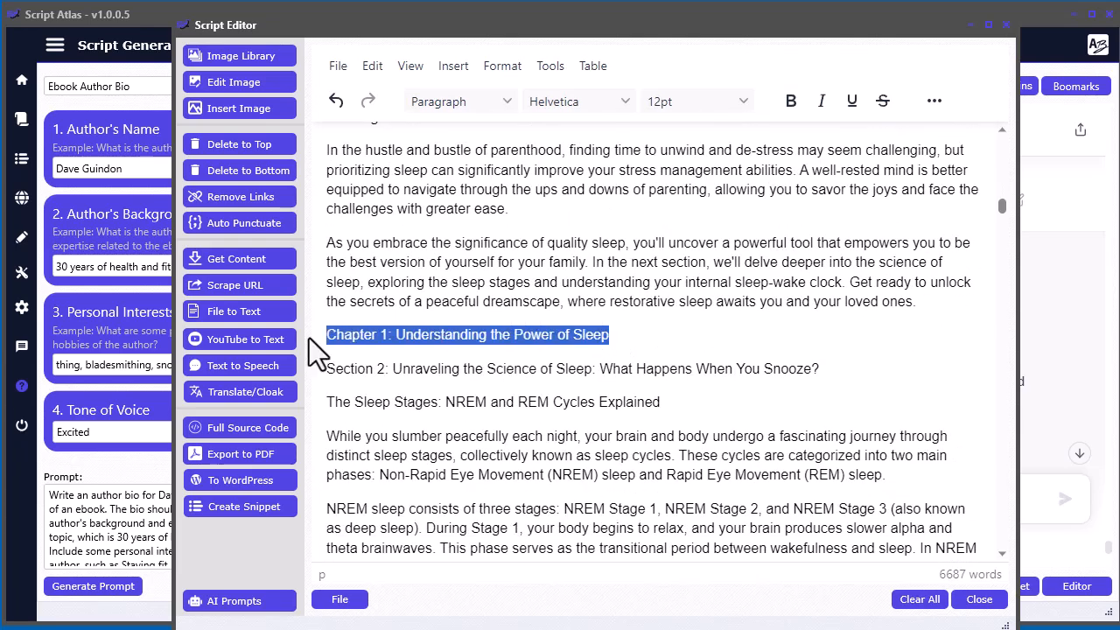
{"action": "key", "text": "Delete"}
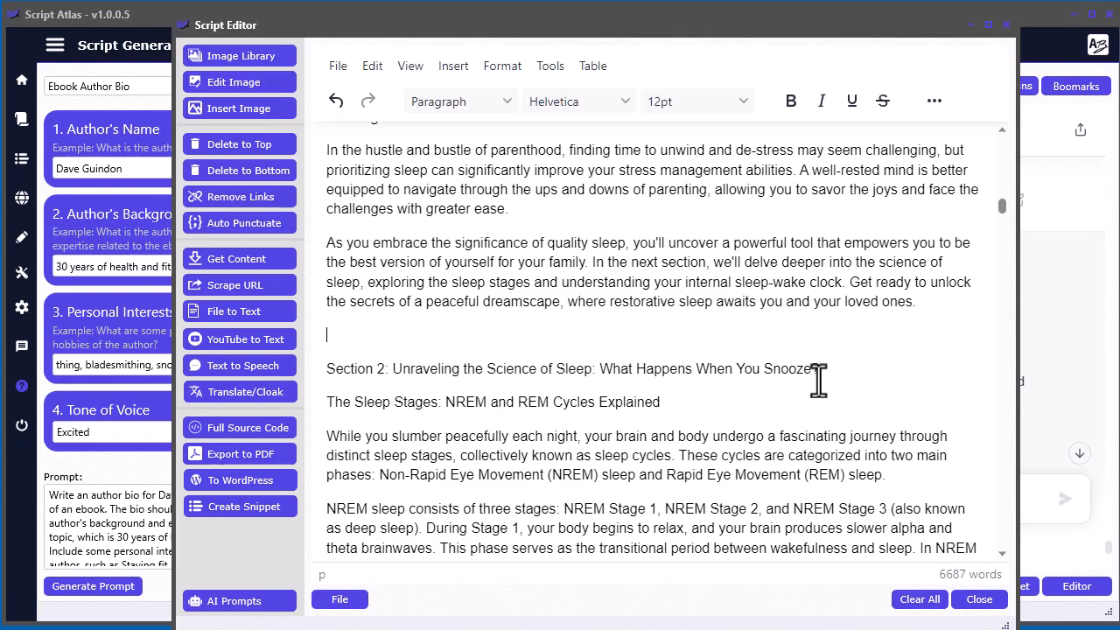
{"action": "key", "text": "Delete"}
{"action": "key", "text": "shift+End"}
{"action": "key", "text": "ctrl+b"}
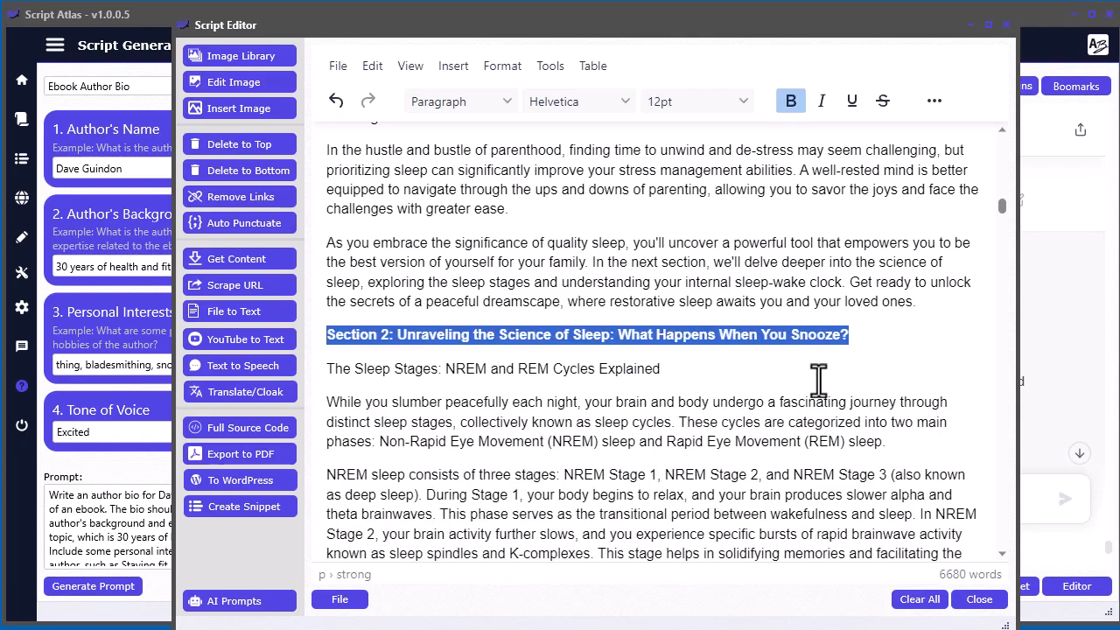
{"action": "left_click", "coordinate": [762, 400]}
{"action": "scroll", "coordinate": [537, 437], "scroll_direction": "down", "scroll_amount": 6}
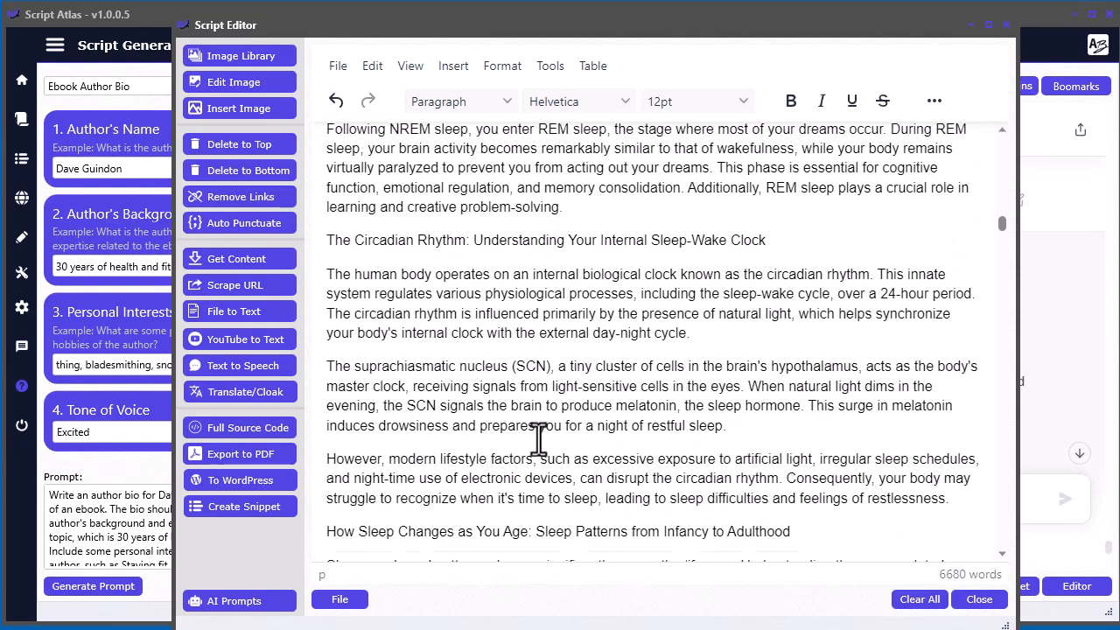
Format the "Chapter 2: Unlocking the Secrets to Deep, Restorative Sleep" title as Heading 2 and make the Section 1 title below it bold
{"action": "scroll", "coordinate": [555, 327], "scroll_direction": "down", "scroll_amount": 7}
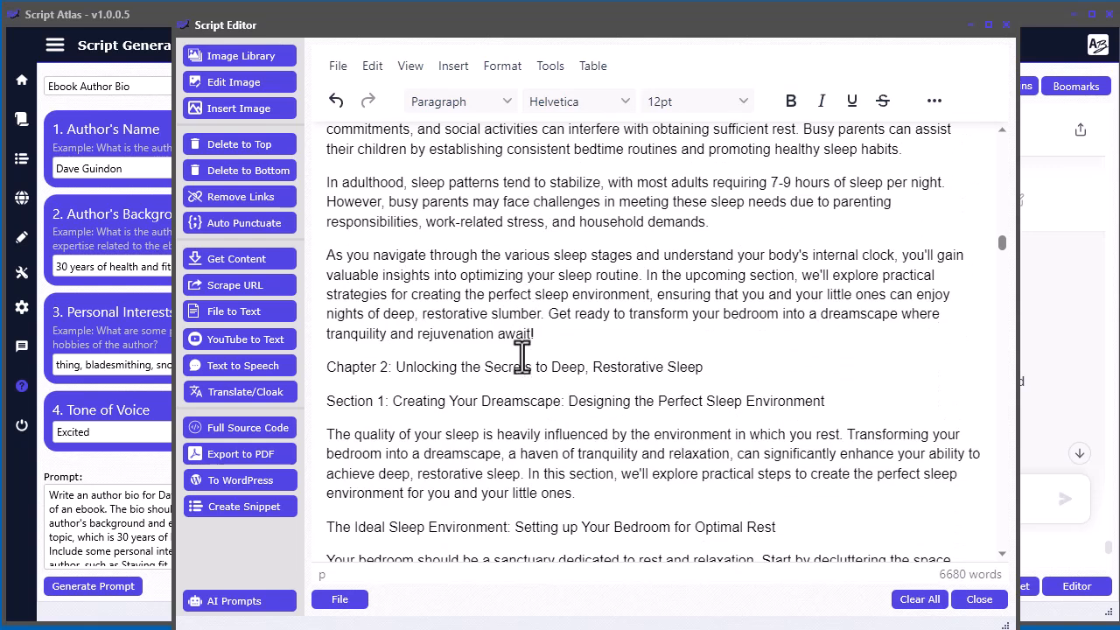
{"action": "left_click_drag", "start_coordinate": [717, 364], "coordinate": [317, 382]}
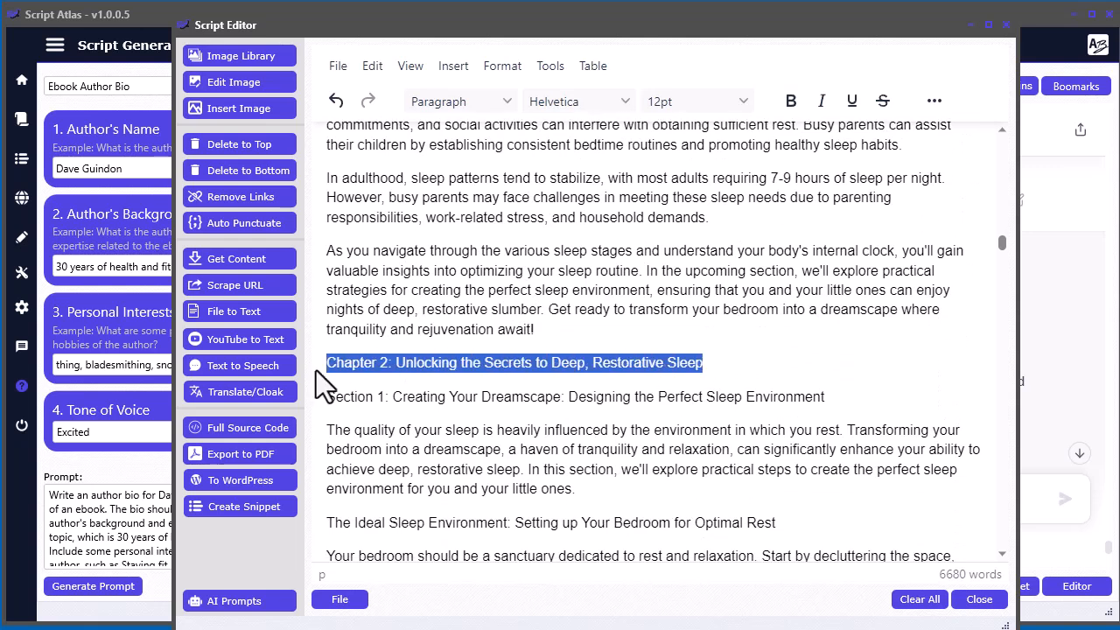
{"action": "left_click", "coordinate": [479, 108]}
{"action": "left_click", "coordinate": [479, 183]}
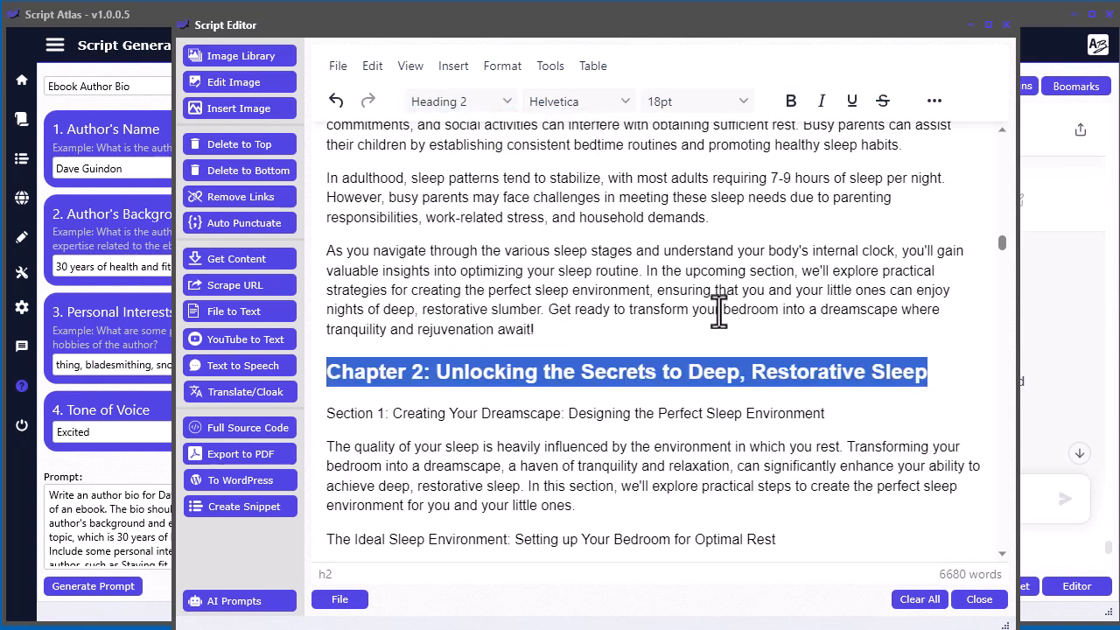
{"action": "left_click_drag", "start_coordinate": [861, 411], "coordinate": [322, 419]}
{"action": "key", "text": "ctrl+b"}
{"action": "left_click", "coordinate": [507, 466]}
Make the "Section 2: Tailored Techniques for Blissful Nights" title bold and delete the repeated Chapter 2 title above it
{"action": "scroll", "coordinate": [560, 455], "scroll_direction": "down", "scroll_amount": 10}
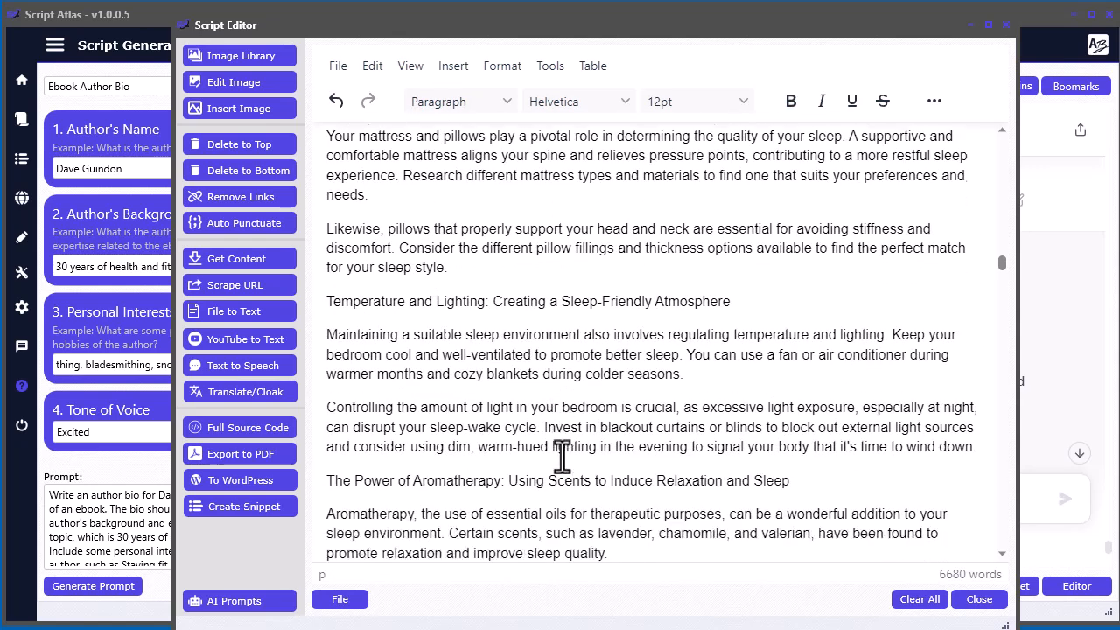
{"action": "scroll", "coordinate": [567, 448], "scroll_direction": "down", "scroll_amount": 3}
{"action": "left_click_drag", "start_coordinate": [775, 343], "coordinate": [330, 343]}
{"action": "key", "text": "ctrl+b"}
{"action": "left_click", "coordinate": [743, 311]}
{"action": "key", "text": "shift+Home"}
{"action": "key", "text": "BackSpace"}
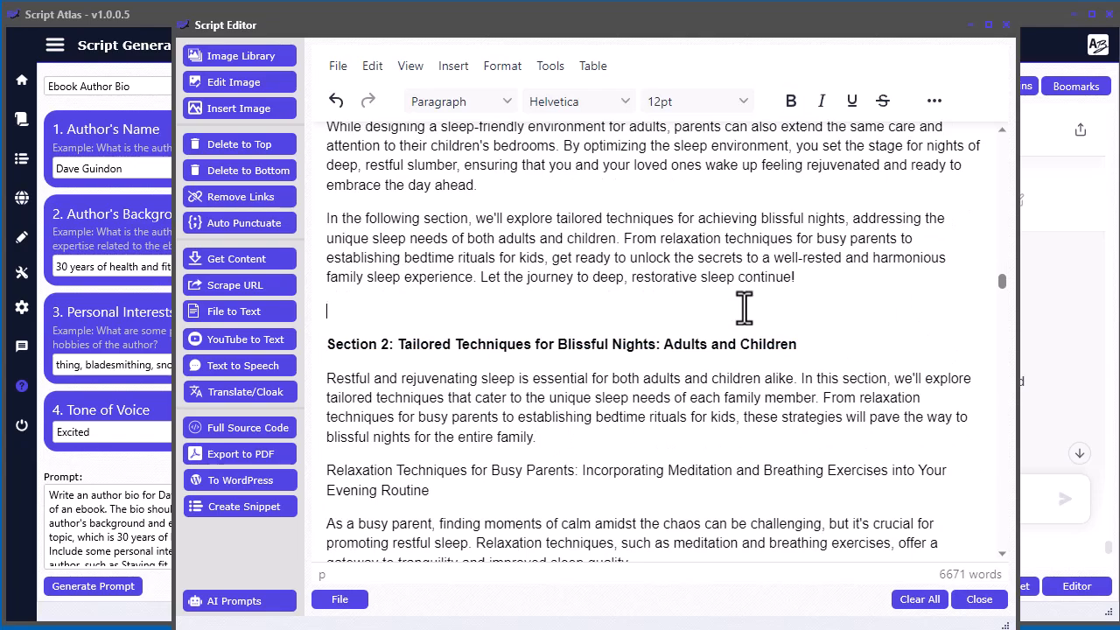
Delete the repeated Chapter 2 title above Section 3 and make the "Section 3: Navigating Sleep Disturbances" title bold
{"action": "scroll", "coordinate": [742, 306], "scroll_direction": "down", "scroll_amount": 19}
{"action": "scroll", "coordinate": [743, 306], "scroll_direction": "down", "scroll_amount": 1}
{"action": "left_click_drag", "start_coordinate": [722, 302], "coordinate": [333, 298]}
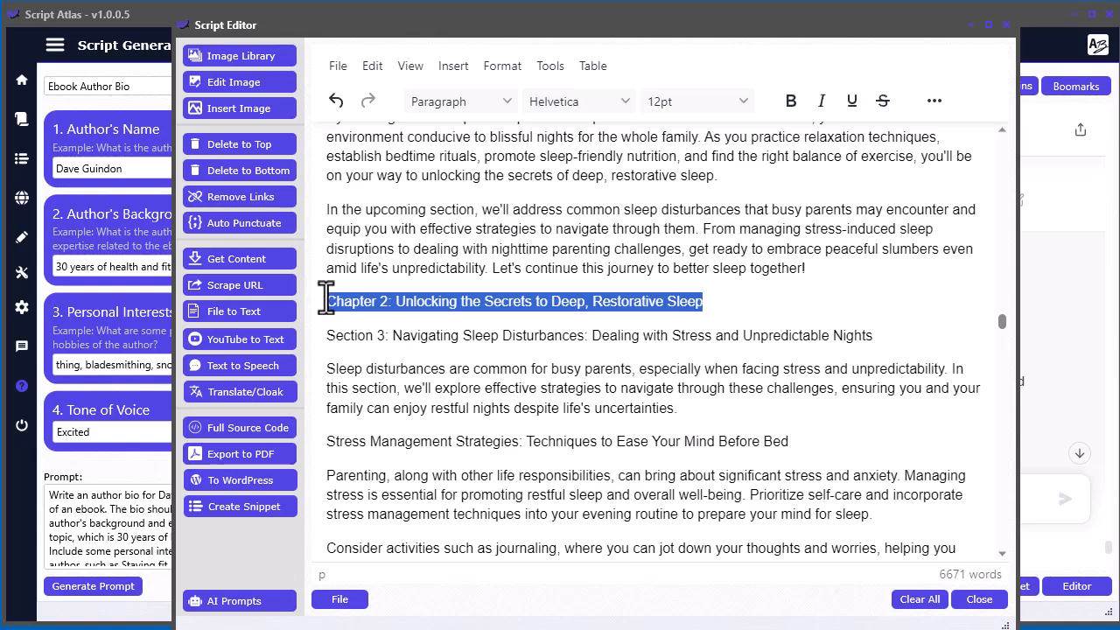
{"action": "key", "text": "Delete"}
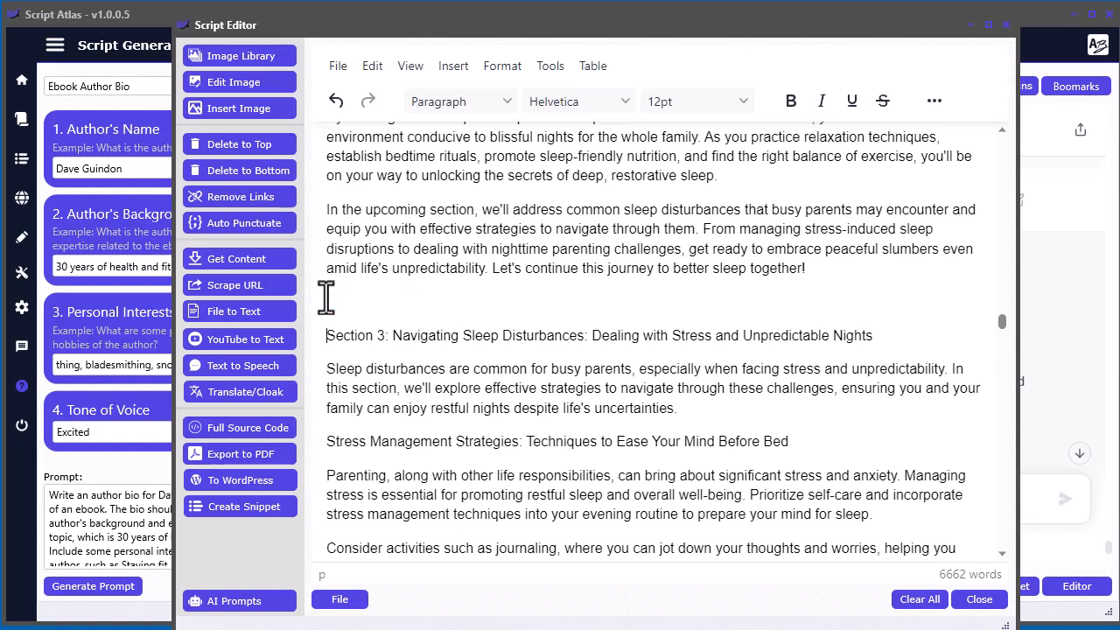
{"action": "key", "text": "shift+End"}
{"action": "key", "text": "ctrl+b"}
{"action": "key", "text": "Left"}
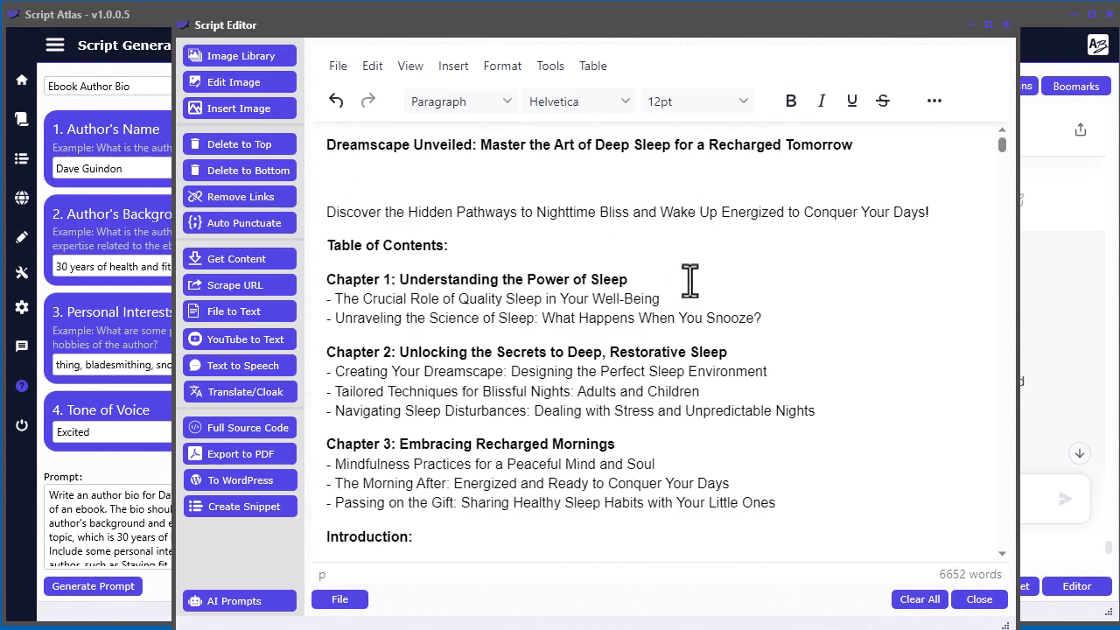
Review the formatted chapter and section headings from the introduction through Chapter 2, and return to the start of the ebook
{"action": "scroll", "coordinate": [398, 316], "scroll_direction": "down", "scroll_amount": 10}
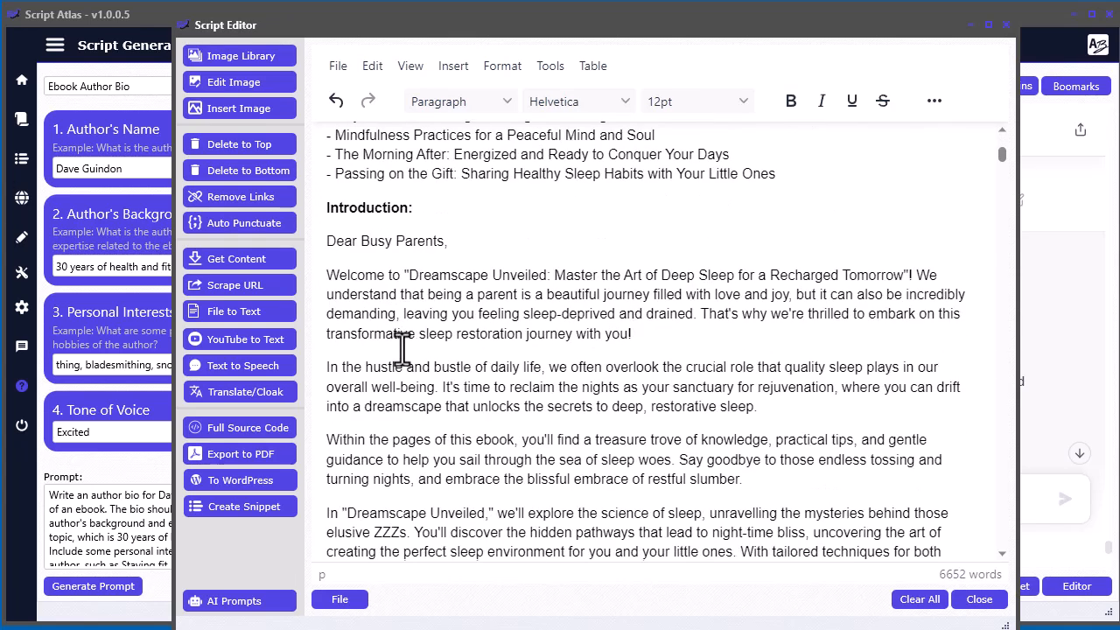
{"action": "scroll", "coordinate": [404, 353], "scroll_direction": "down", "scroll_amount": 3}
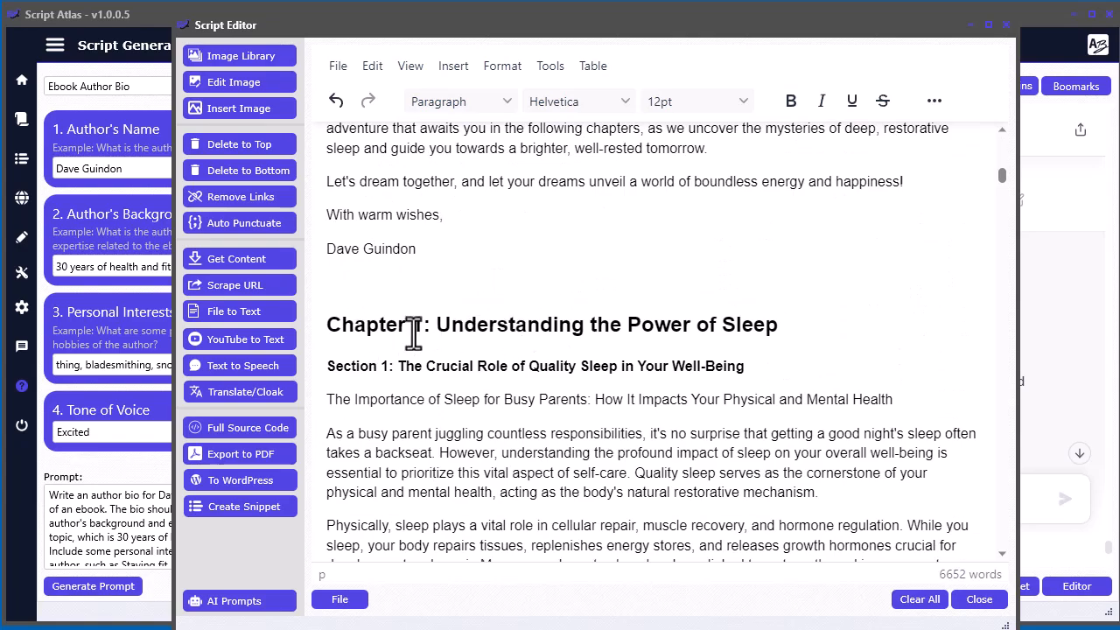
{"action": "scroll", "coordinate": [554, 380], "scroll_direction": "down", "scroll_amount": 15}
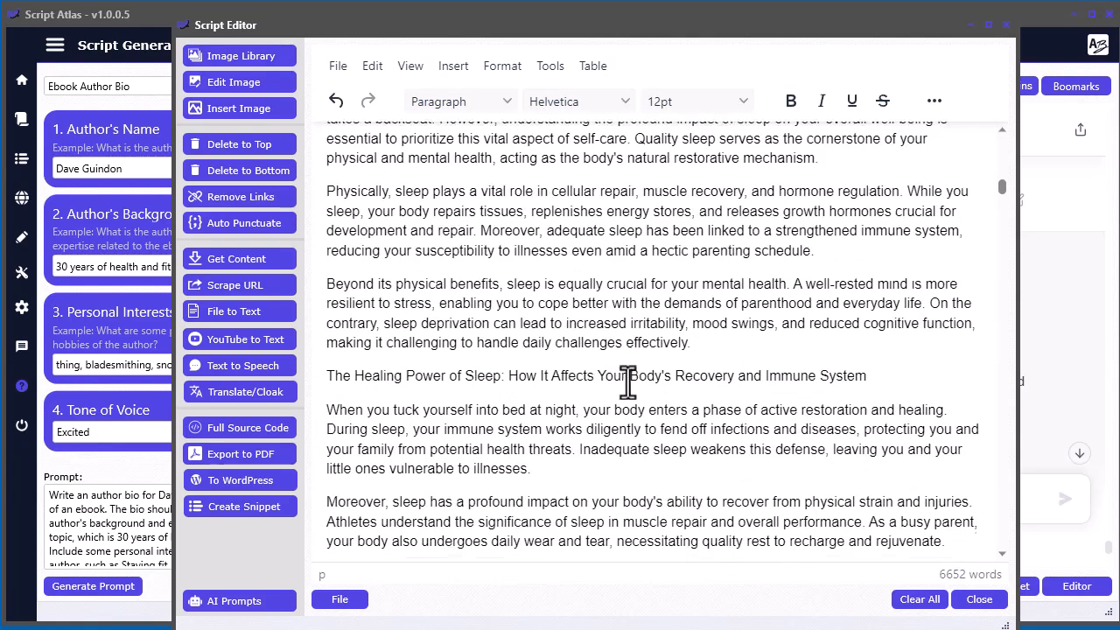
{"action": "scroll", "coordinate": [629, 382], "scroll_direction": "up", "scroll_amount": 5}
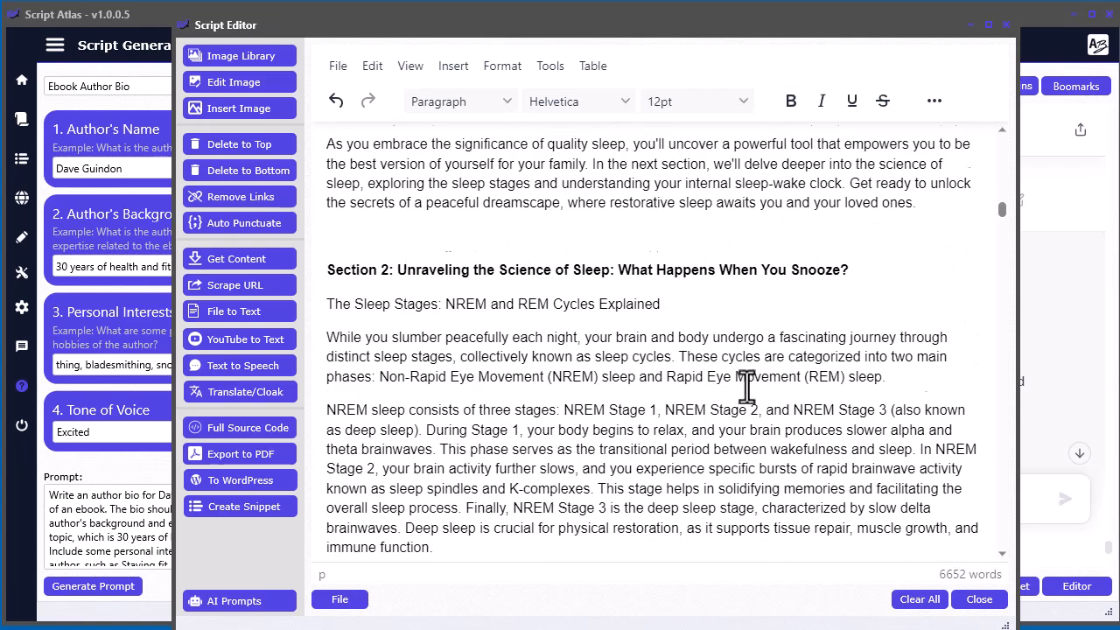
{"action": "scroll", "coordinate": [717, 388], "scroll_direction": "down", "scroll_amount": 15}
{"action": "scroll", "coordinate": [523, 367], "scroll_direction": "down", "scroll_amount": 6}
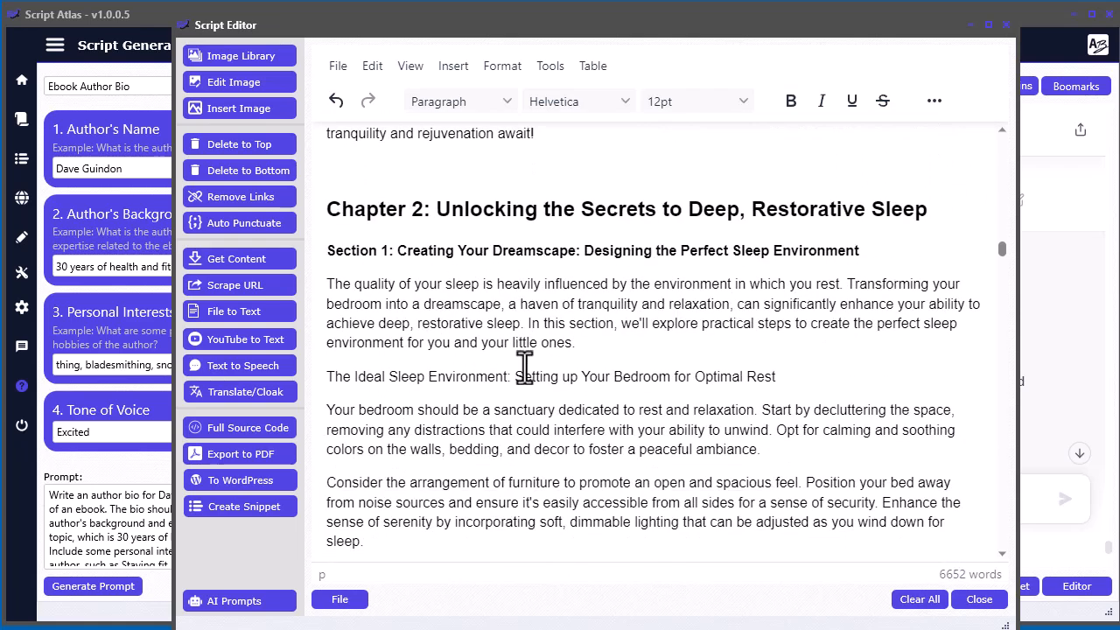
{"action": "scroll", "coordinate": [522, 276], "scroll_direction": "up", "scroll_amount": 3}
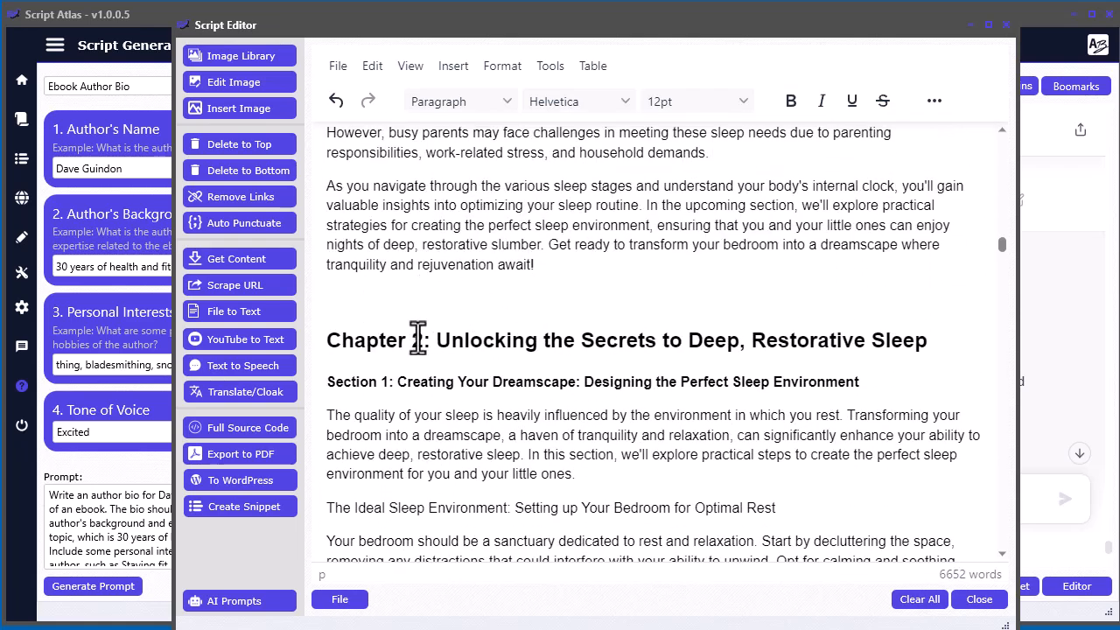
{"action": "scroll", "coordinate": [516, 368], "scroll_direction": "down", "scroll_amount": 5}
{"action": "scroll", "coordinate": [516, 368], "scroll_direction": "up", "scroll_amount": 5}
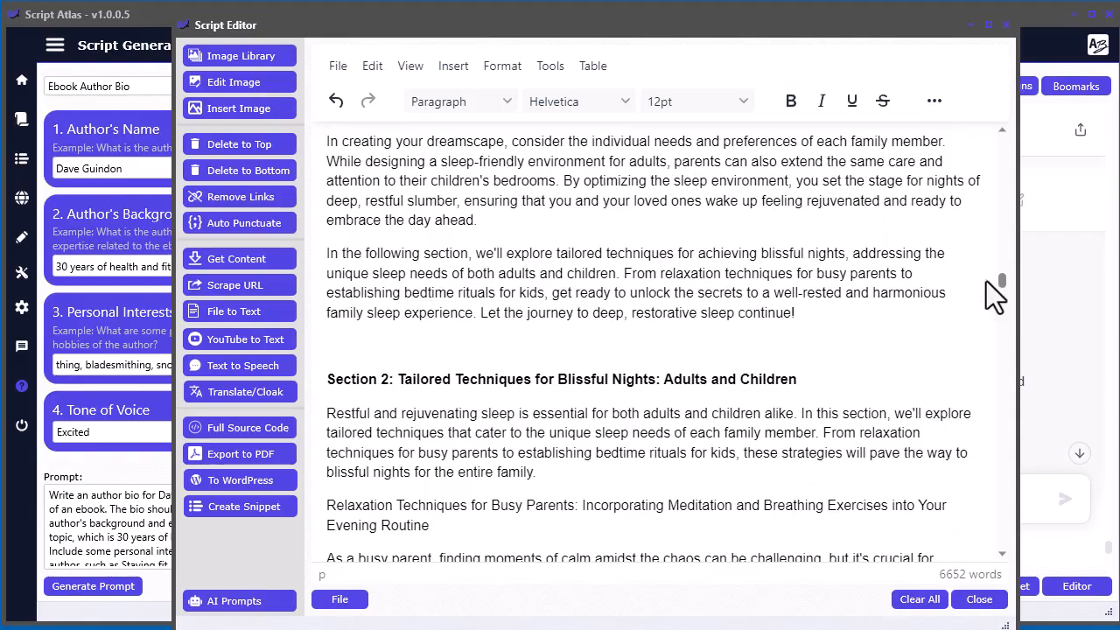
{"action": "left_click_drag", "start_coordinate": [1000, 285], "coordinate": [988, 150]}
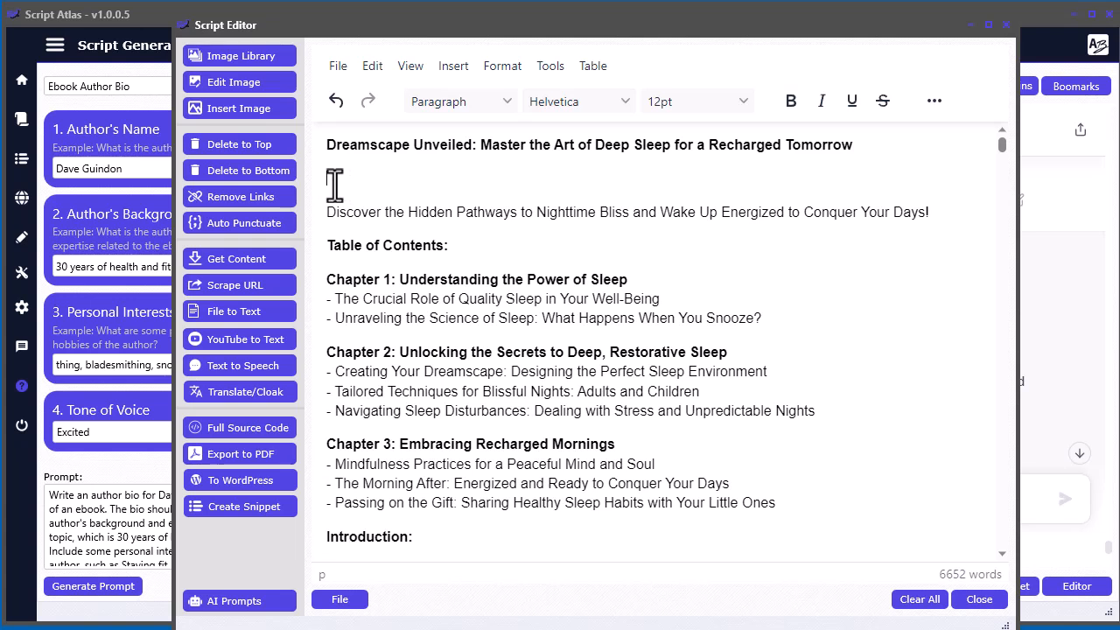
Open the image library and search Pexels for "sleep", browsing the resulting images
{"action": "left_click", "coordinate": [250, 59]}
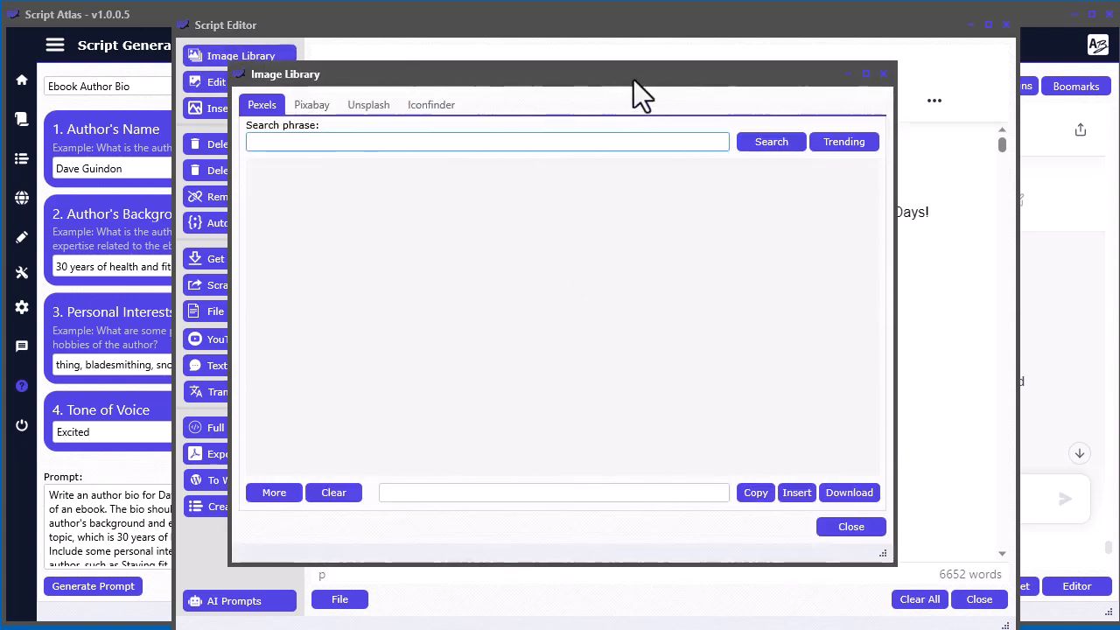
{"action": "left_click_drag", "start_coordinate": [635, 81], "coordinate": [643, 132]}
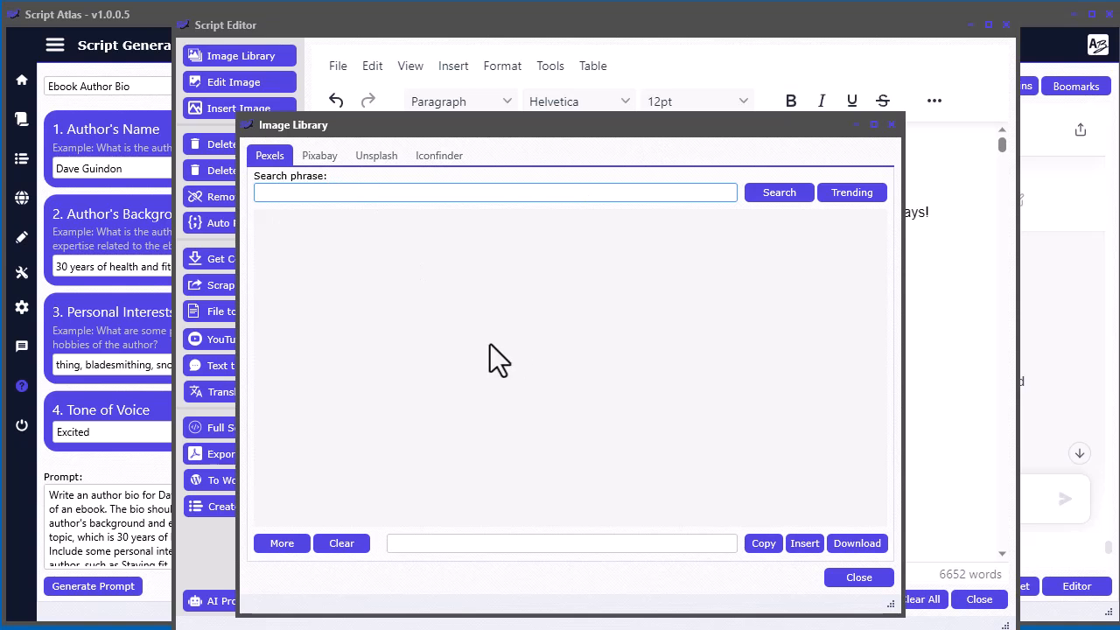
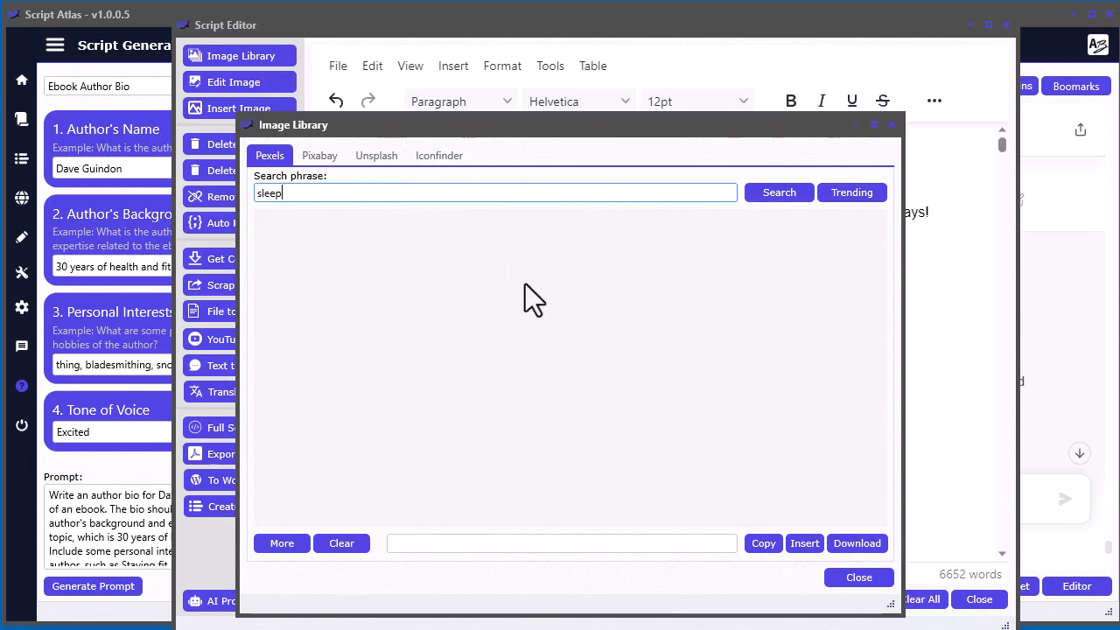
{"action": "key", "text": "Return"}
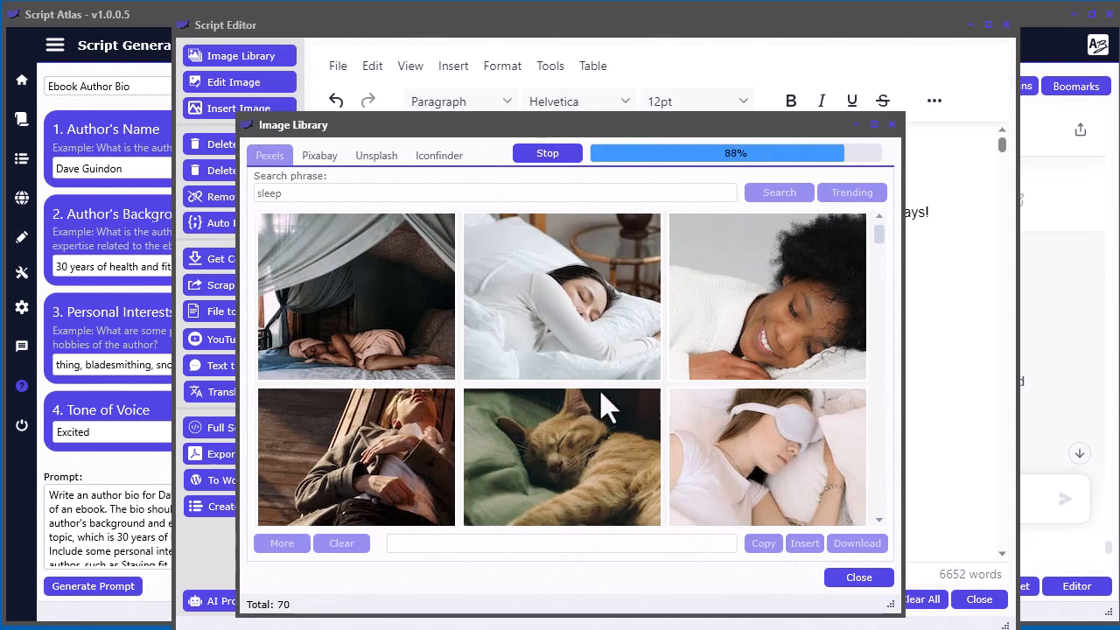
{"action": "scroll", "coordinate": [609, 407], "scroll_direction": "down", "scroll_amount": 4}
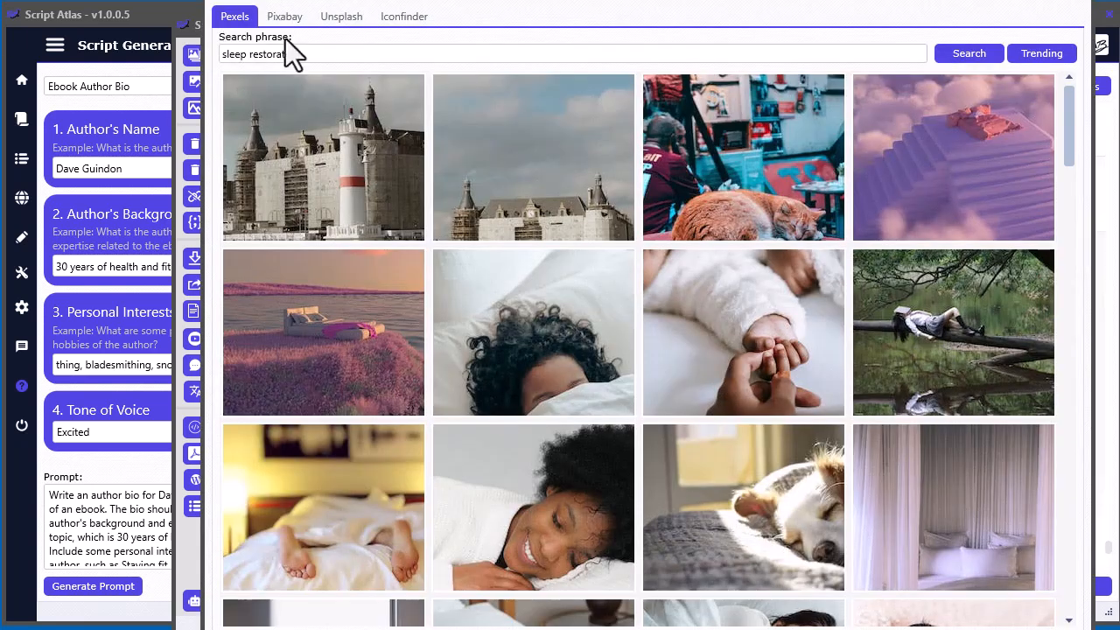
Insert the bed on purple stairs in the clouds from the "sleep restoration" results below the ebook title as a large image
{"action": "left_click_drag", "start_coordinate": [328, 61], "coordinate": [221, 62]}
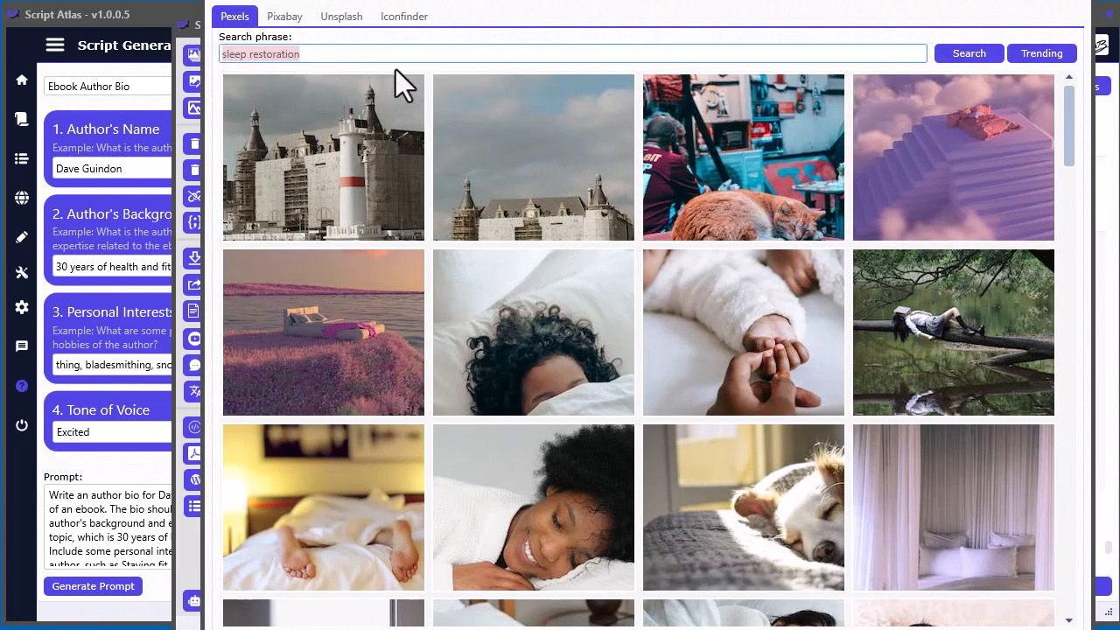
{"action": "left_click_drag", "start_coordinate": [799, 0], "coordinate": [626, 21]}
{"action": "left_click", "coordinate": [776, 180]}
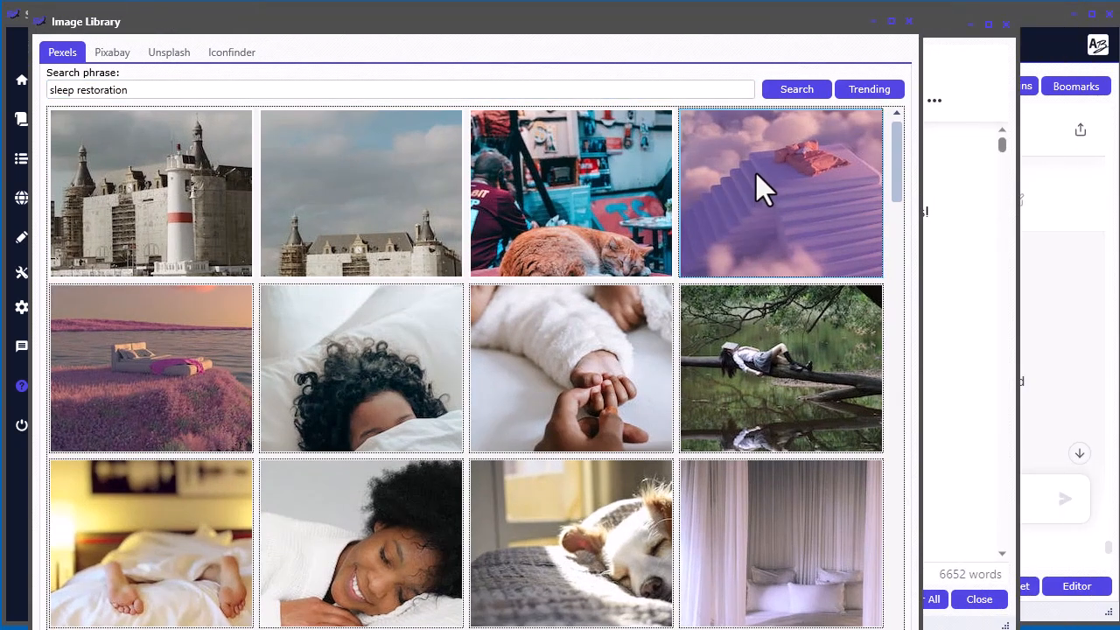
{"action": "right_click", "coordinate": [734, 172]}
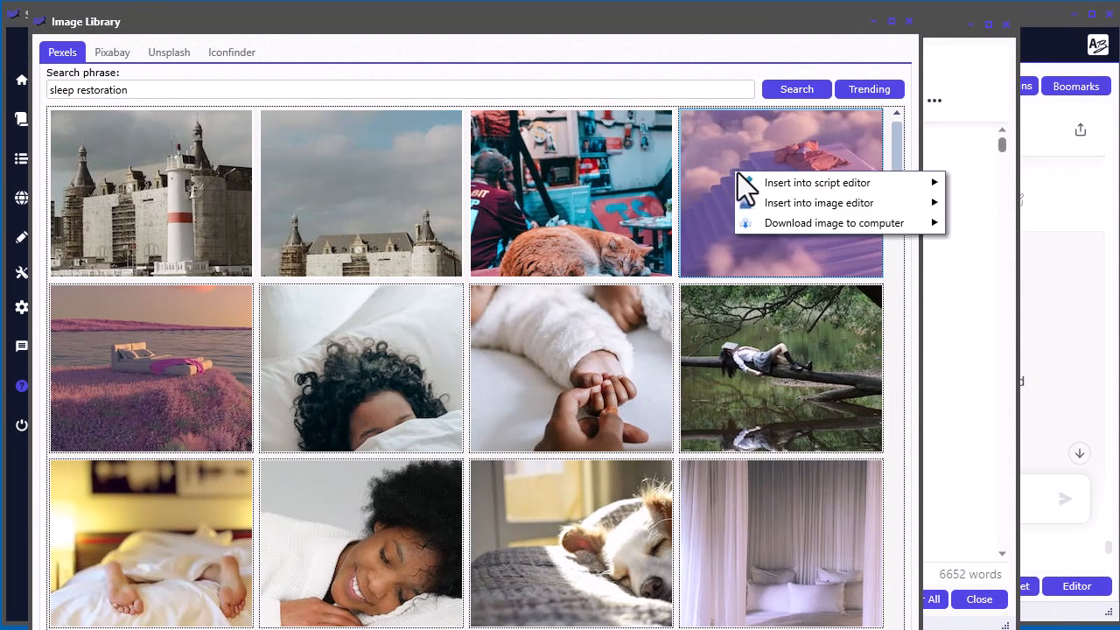
{"action": "mouse_move", "coordinate": [820, 184]}
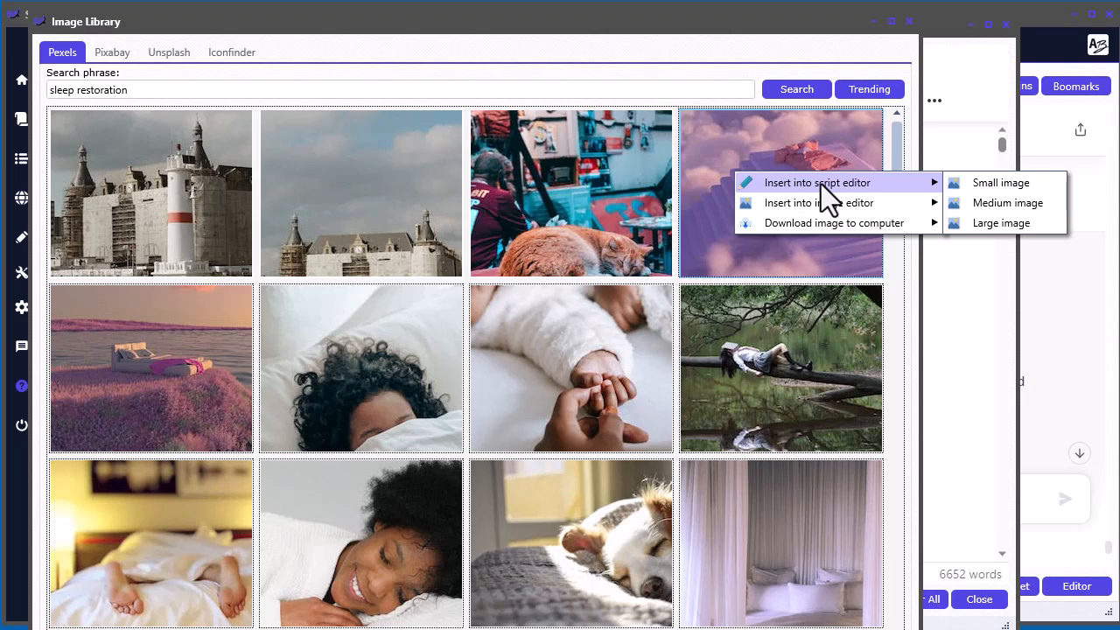
{"action": "left_click", "coordinate": [1011, 229]}
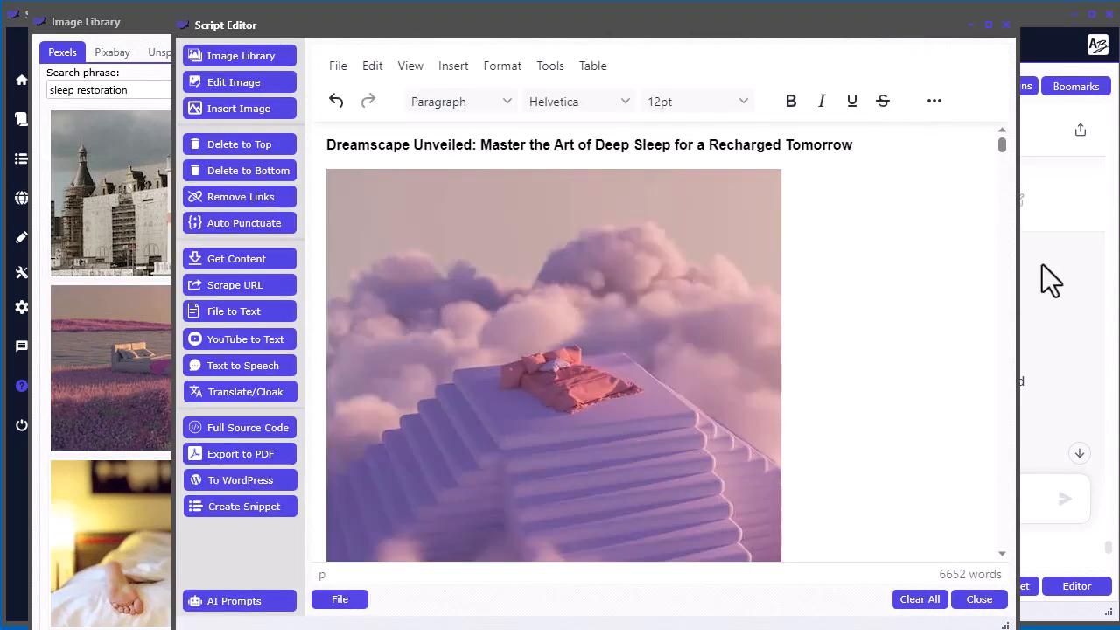
{"action": "scroll", "coordinate": [893, 282], "scroll_direction": "down", "scroll_amount": 3}
{"action": "scroll", "coordinate": [892, 283], "scroll_direction": "up", "scroll_amount": 3}
Center the large image below the ebook title
{"action": "left_click", "coordinate": [870, 145]}
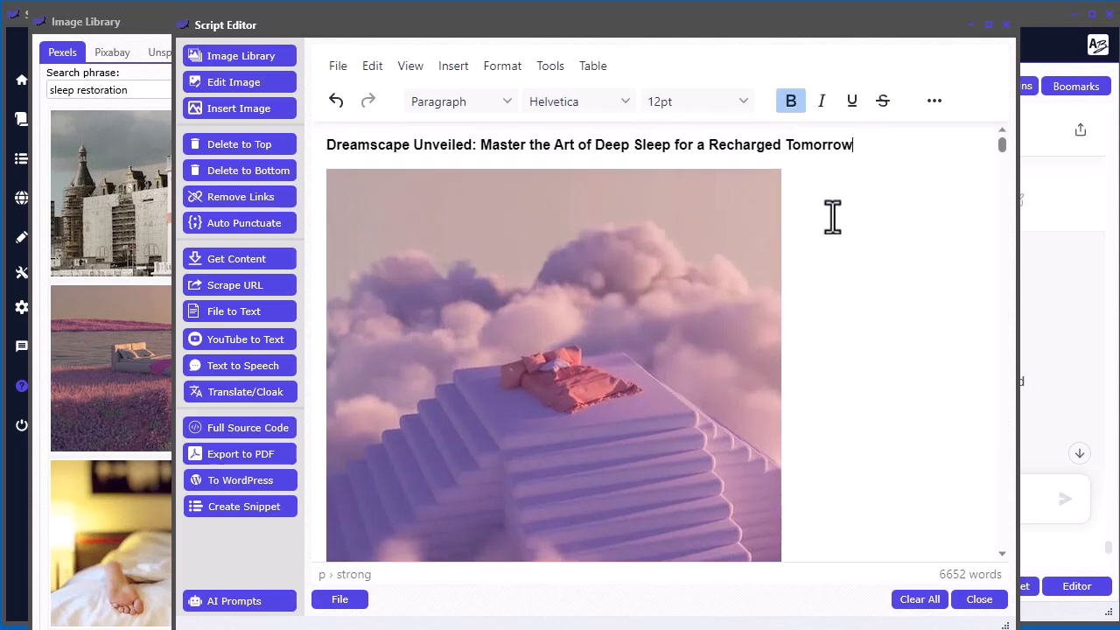
{"action": "left_click", "coordinate": [855, 231]}
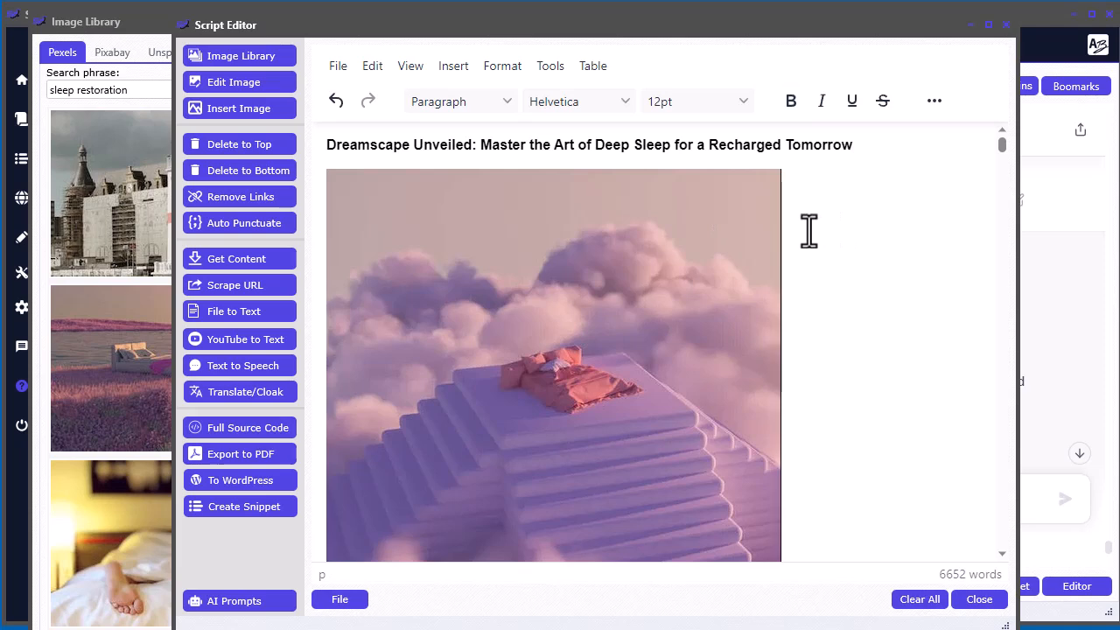
{"action": "left_click", "coordinate": [932, 107]}
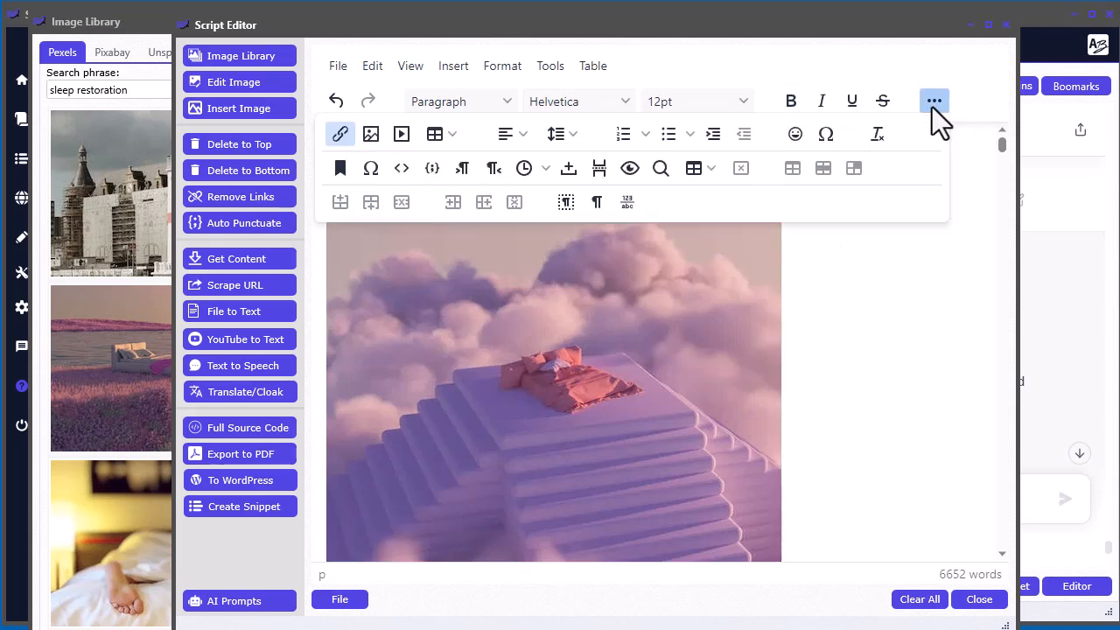
{"action": "left_click", "coordinate": [523, 134]}
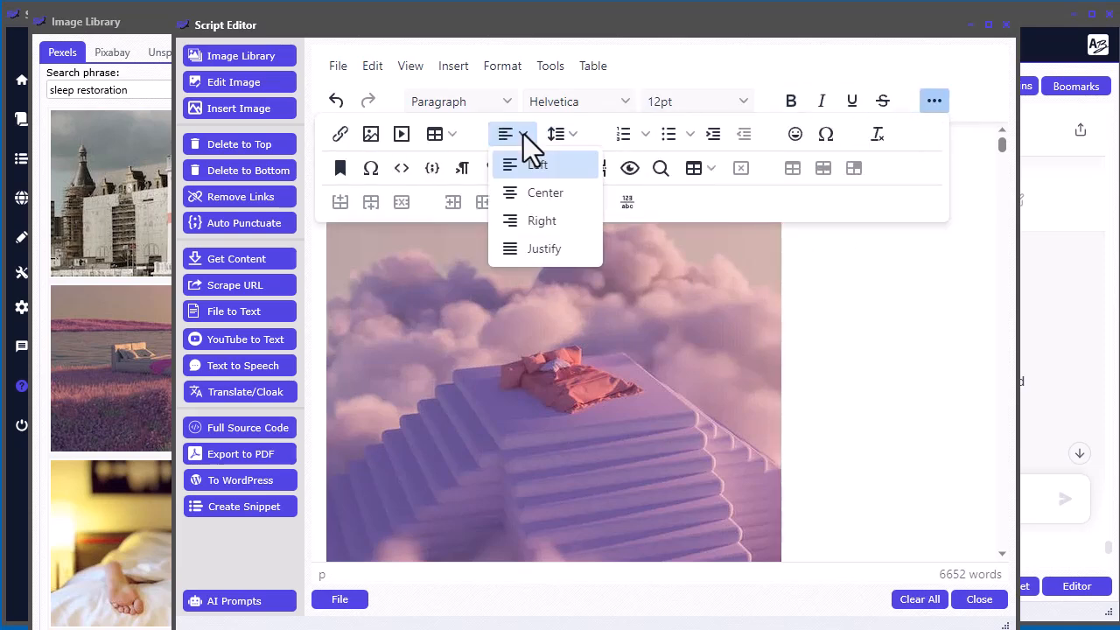
{"action": "left_click", "coordinate": [532, 201]}
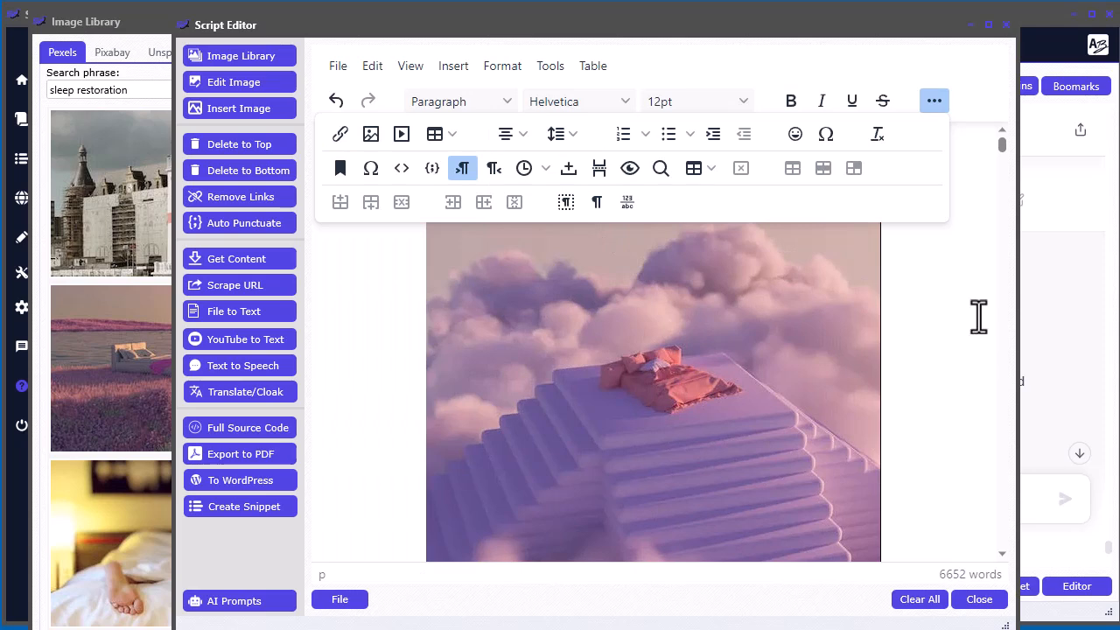
{"action": "left_click", "coordinate": [932, 103]}
Examine the additional formatting tools and the alignment options available for the centered image
{"action": "left_click", "coordinate": [929, 101]}
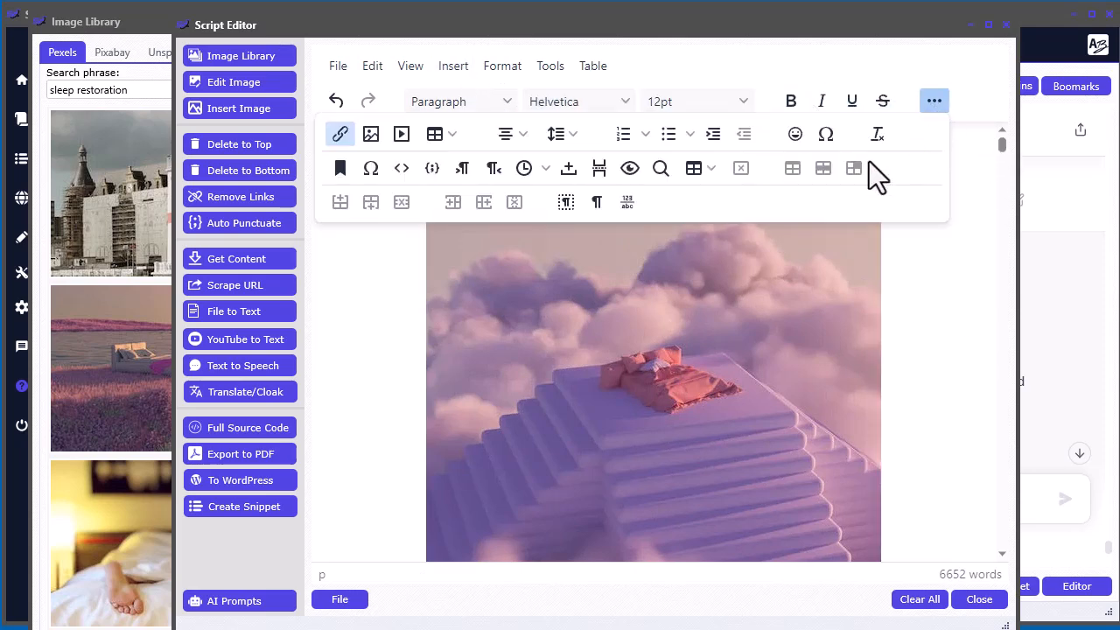
{"action": "left_click", "coordinate": [936, 102]}
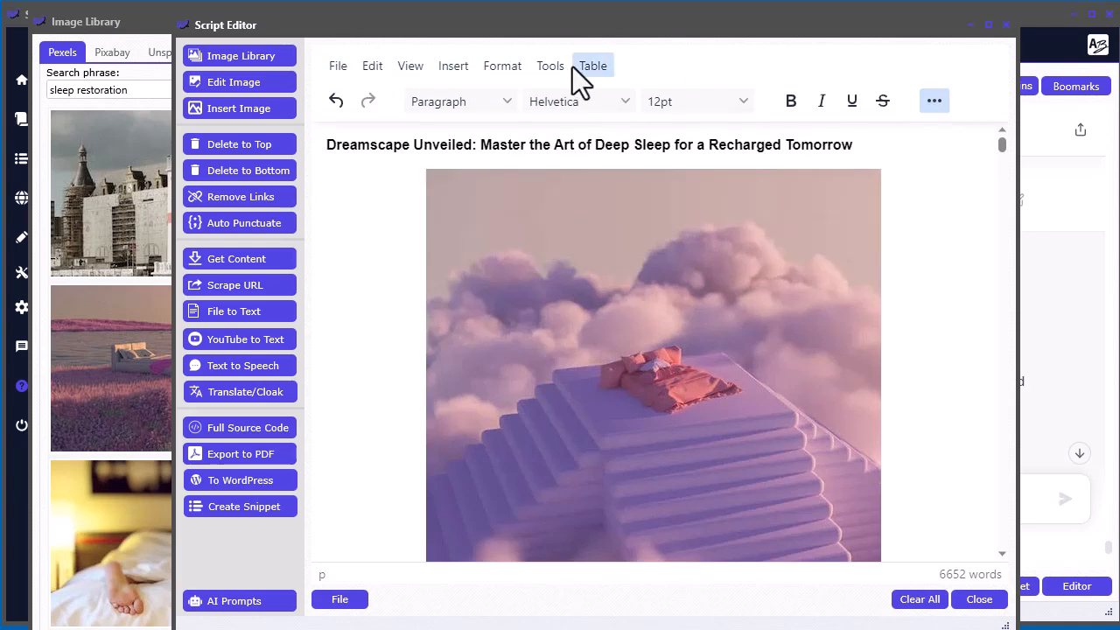
{"action": "left_click", "coordinate": [558, 66]}
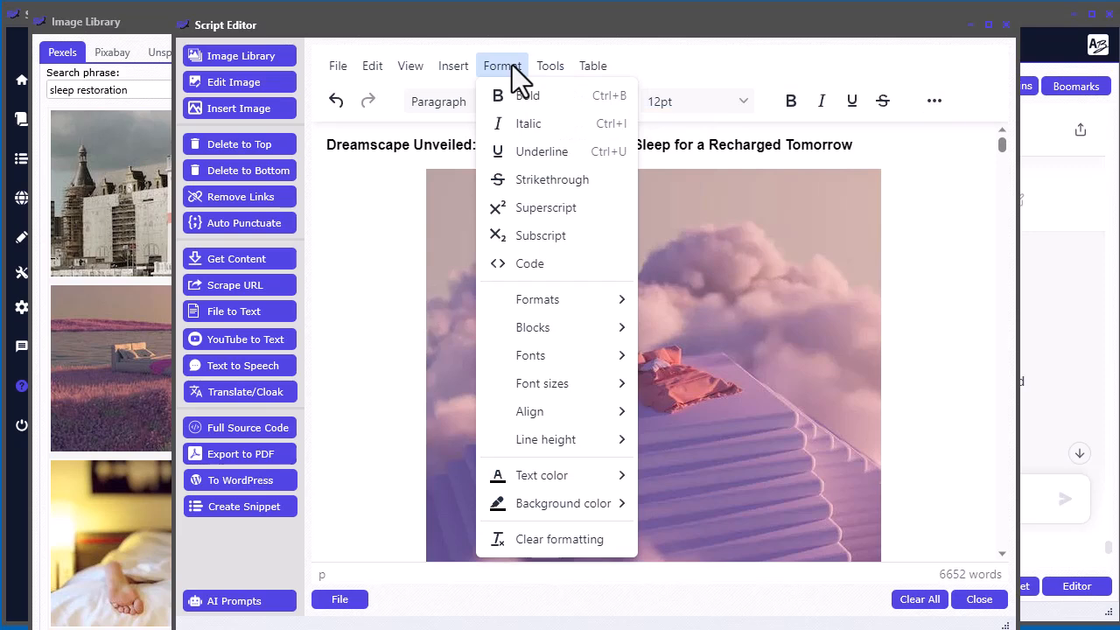
{"action": "mouse_move", "coordinate": [608, 415]}
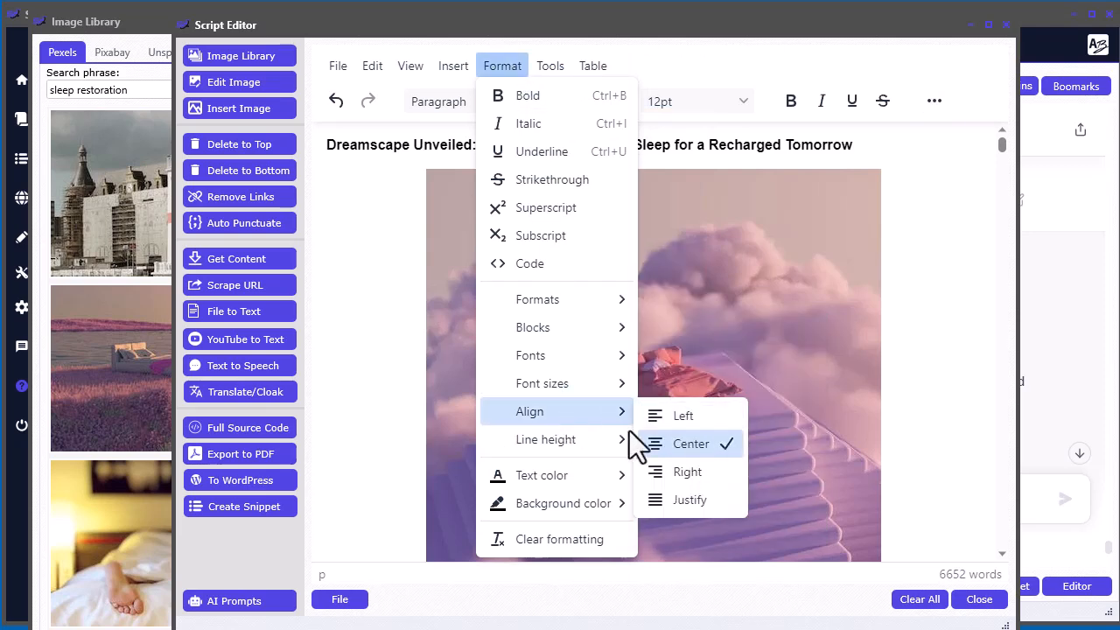
Center the ebook title above the large image
{"action": "mouse_move", "coordinate": [446, 68]}
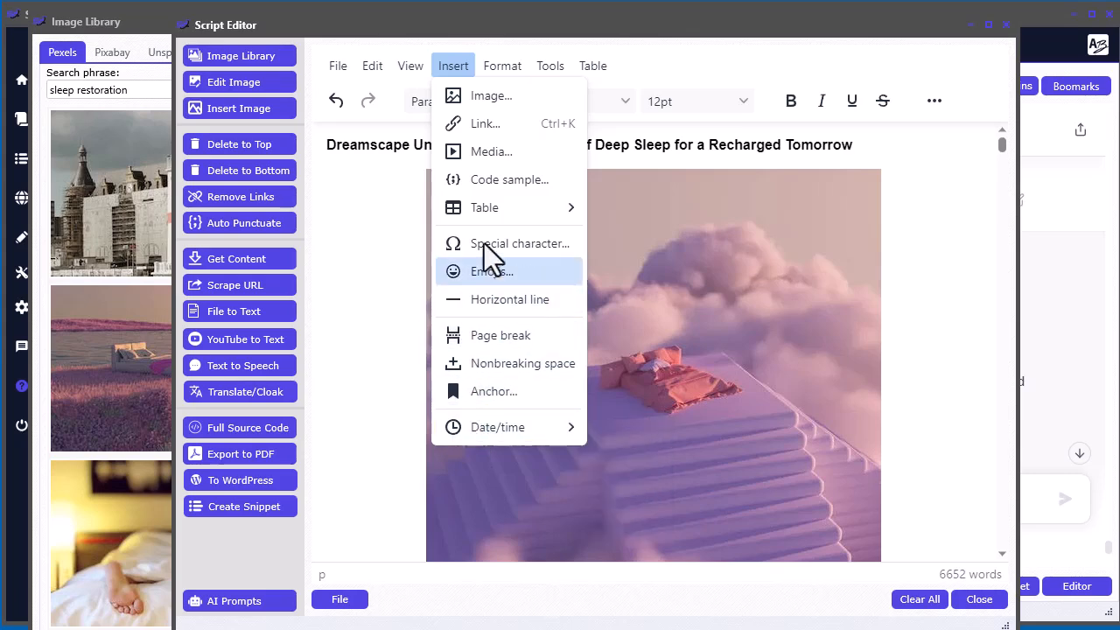
{"action": "left_click", "coordinate": [792, 69]}
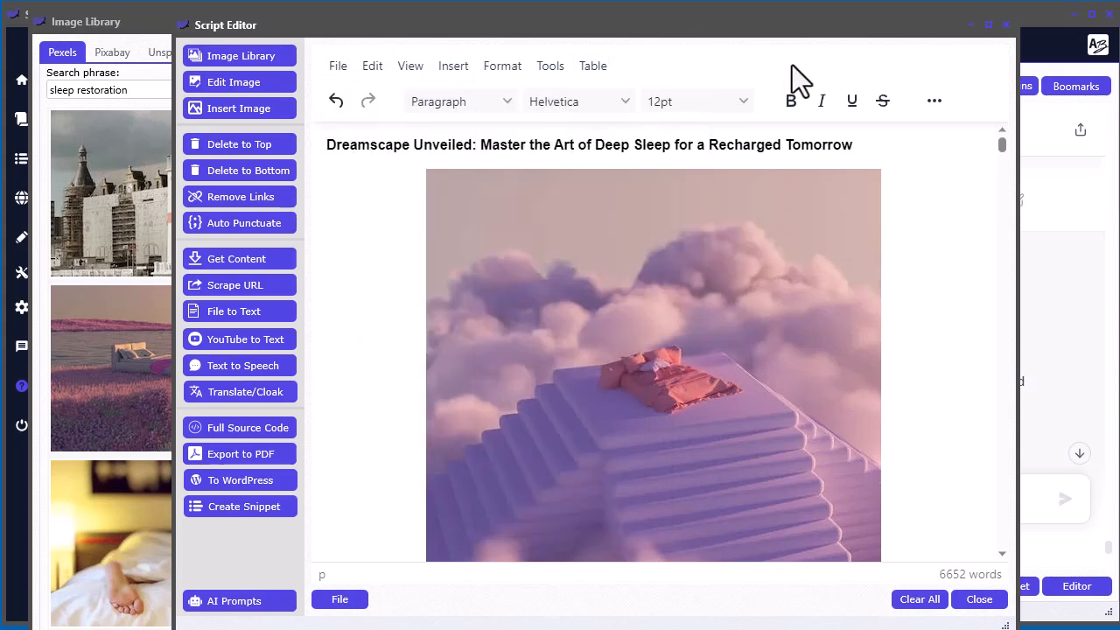
{"action": "left_click", "coordinate": [820, 145]}
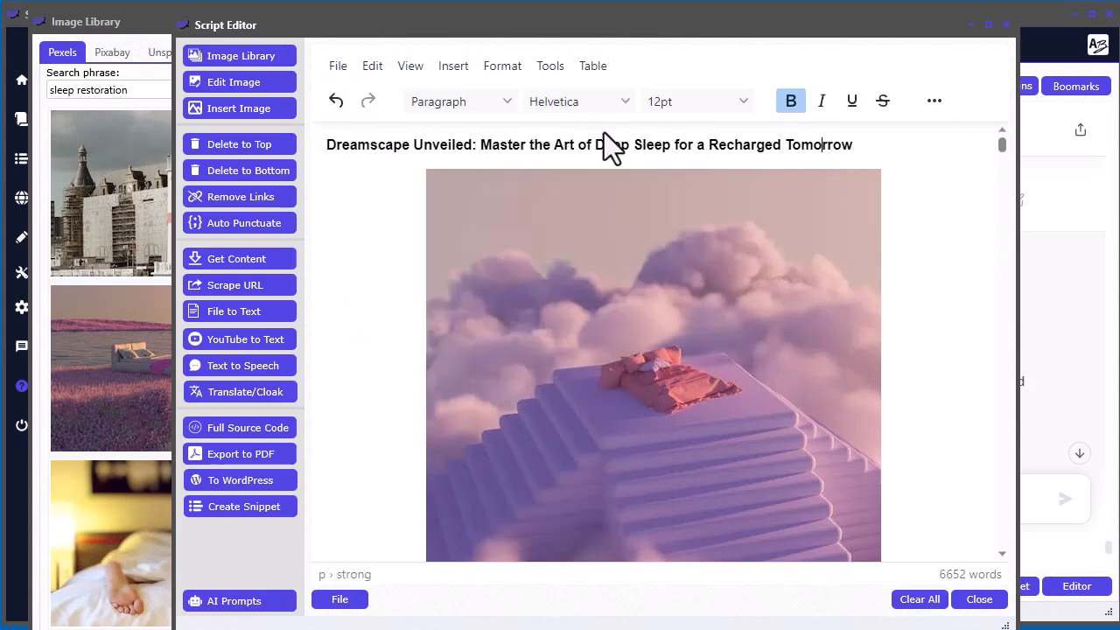
{"action": "left_click", "coordinate": [934, 101]}
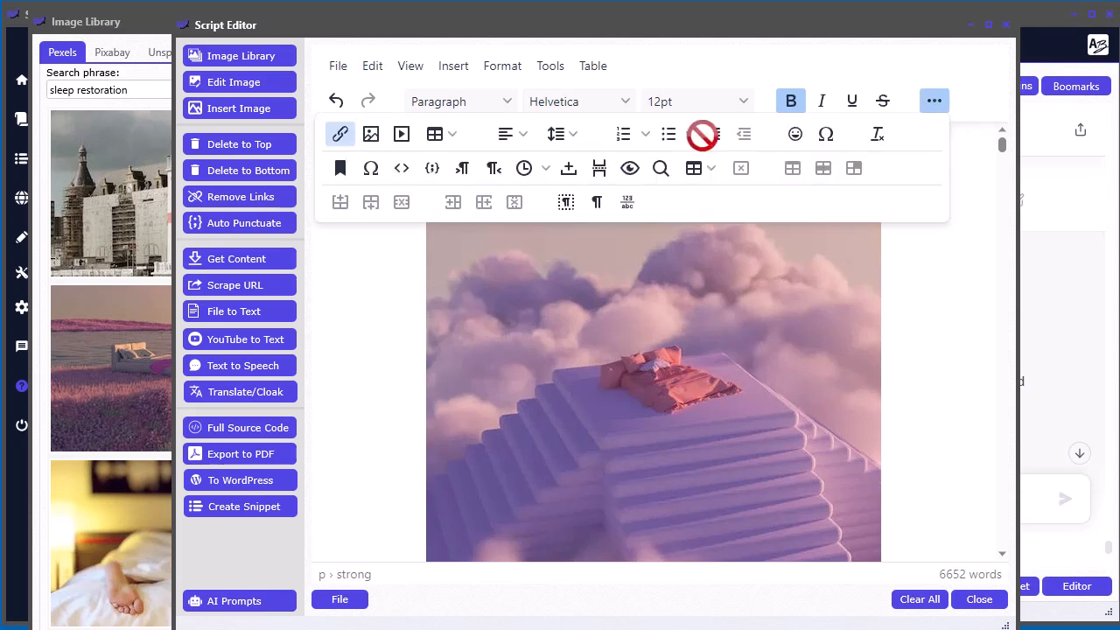
{"action": "left_click", "coordinate": [521, 133]}
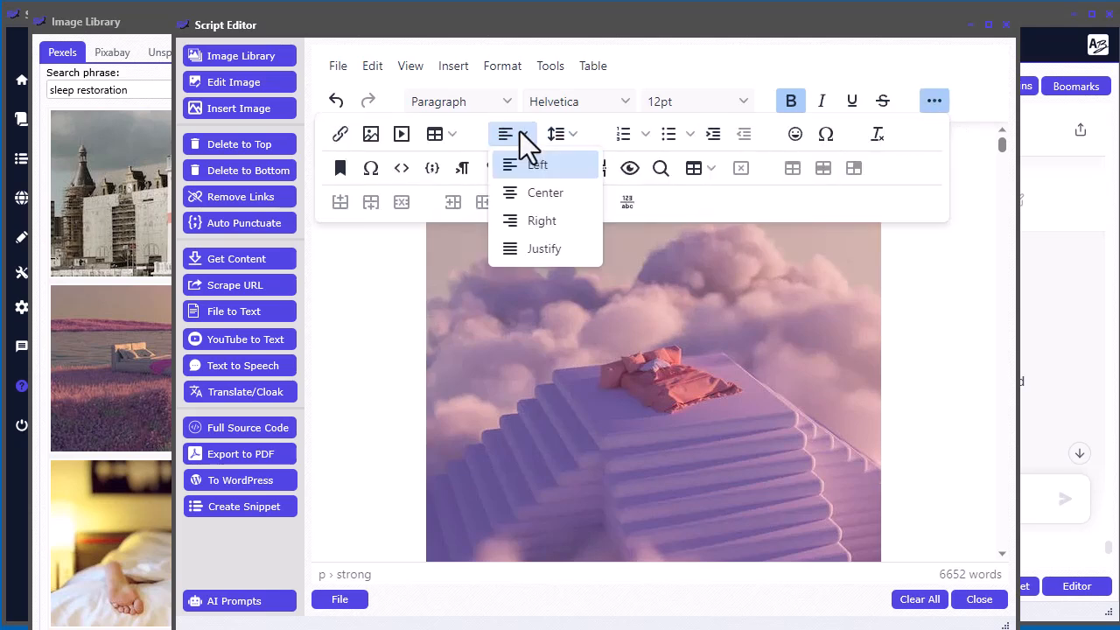
{"action": "left_click", "coordinate": [535, 217]}
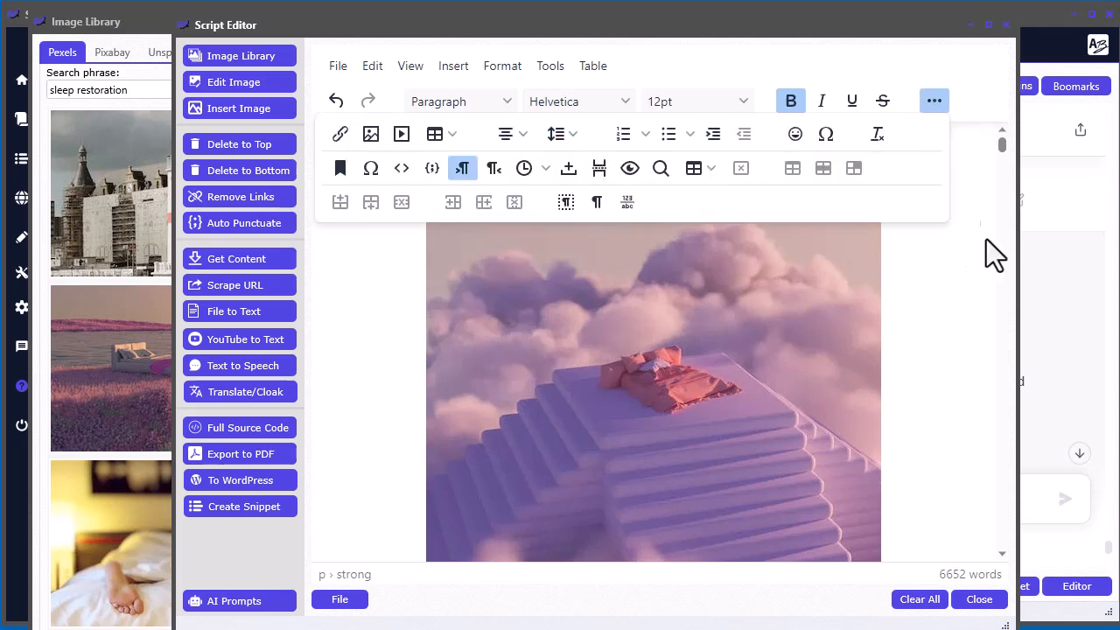
Format the whole centered ebook title as a large heading
{"action": "left_click", "coordinate": [935, 110]}
{"action": "left_click_drag", "start_coordinate": [935, 145], "coordinate": [388, 146]}
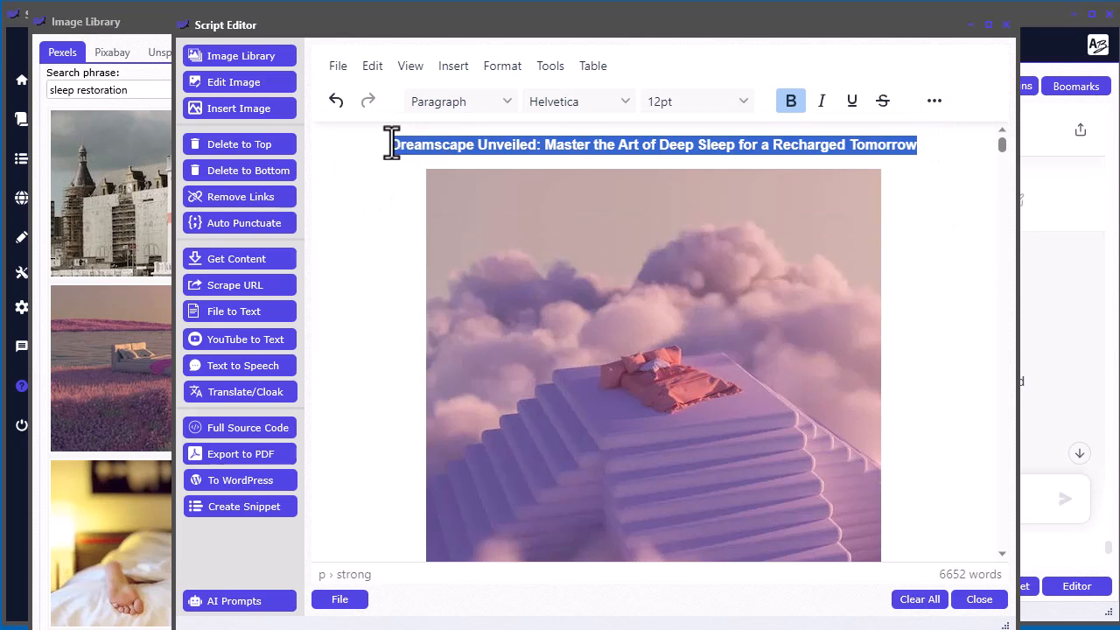
{"action": "left_click", "coordinate": [473, 110]}
{"action": "left_click", "coordinate": [481, 157]}
{"action": "left_click", "coordinate": [944, 297]}
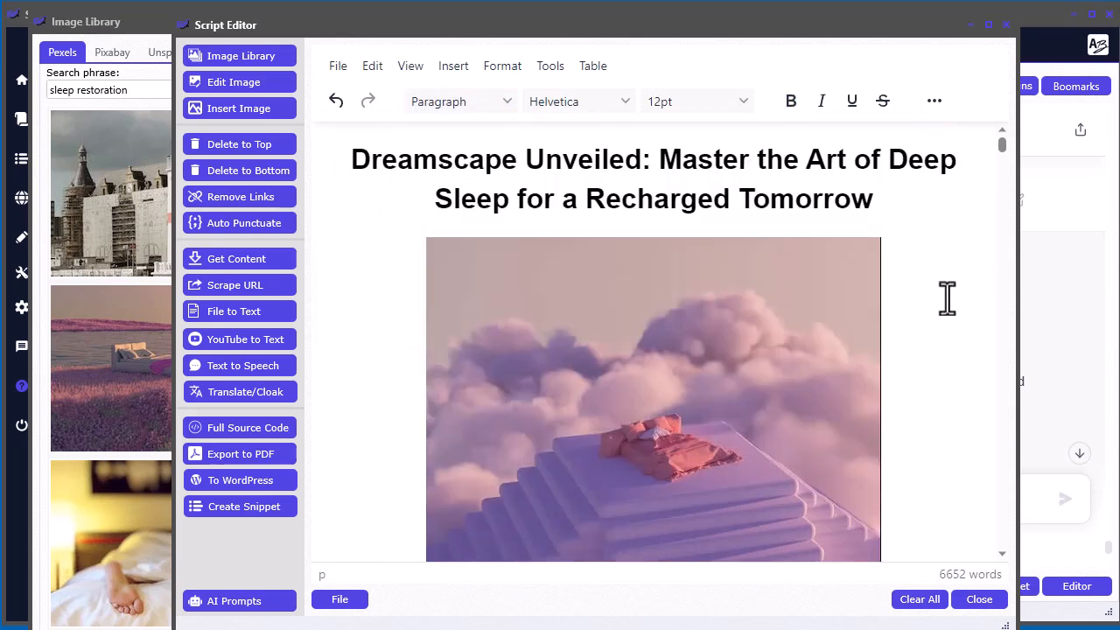
Open the bed-in-the-clouds image in the Image Editor and bring its filter options fully into view
{"action": "scroll", "coordinate": [971, 353], "scroll_direction": "down", "scroll_amount": 3}
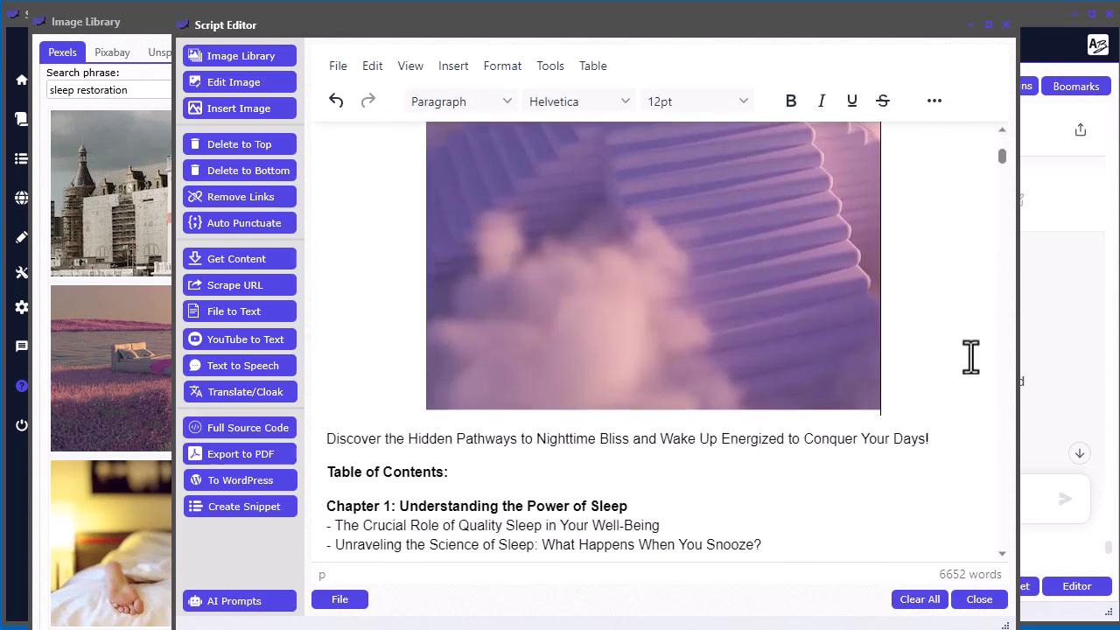
{"action": "scroll", "coordinate": [875, 357], "scroll_direction": "up", "scroll_amount": 2}
{"action": "left_click", "coordinate": [726, 328]}
{"action": "double_click", "coordinate": [726, 328]}
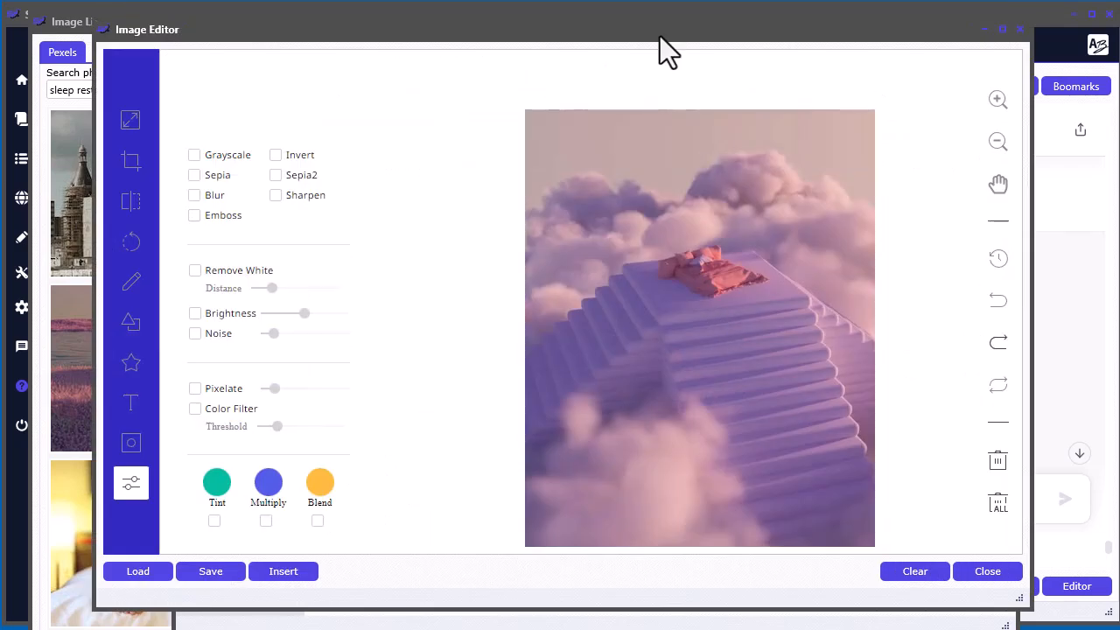
{"action": "left_click_drag", "start_coordinate": [659, 36], "coordinate": [626, 64]}
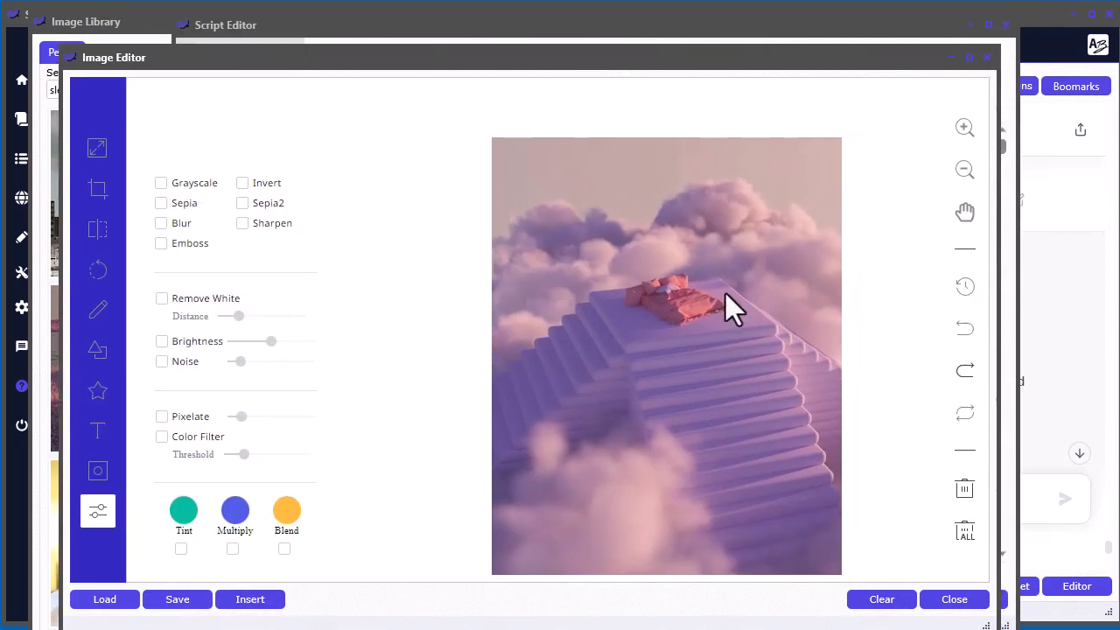
Preview the Grayscale and Invert filters on the cloud image, clearing each one again
{"action": "left_click", "coordinate": [161, 183]}
{"action": "left_click", "coordinate": [161, 183]}
{"action": "left_click", "coordinate": [242, 183]}
{"action": "left_click", "coordinate": [242, 183]}
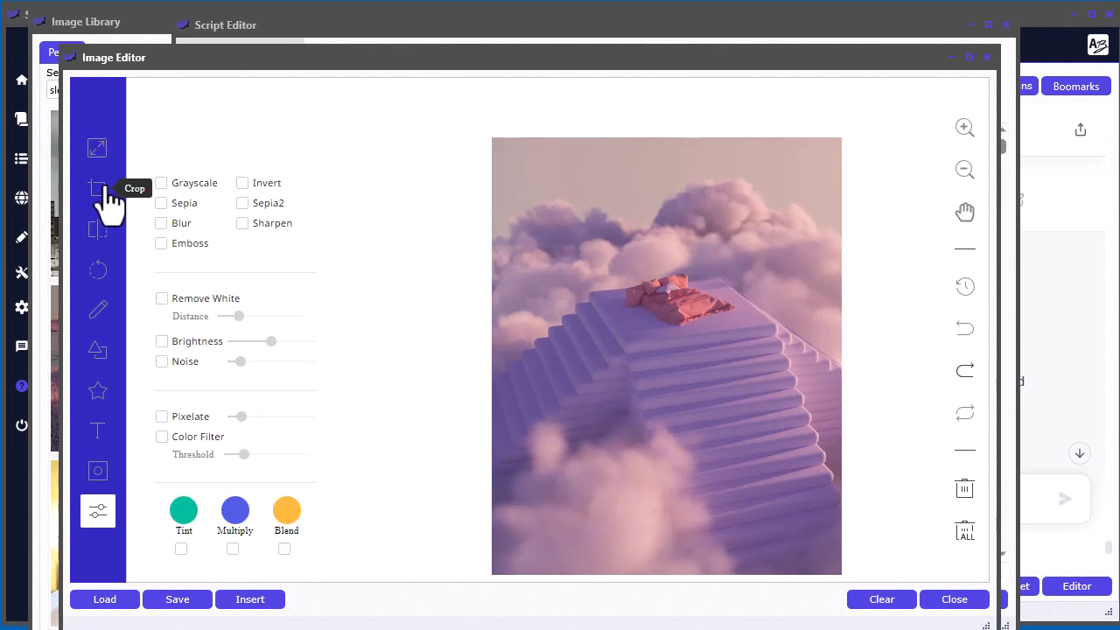
Examine the drawing and text tools of the Image Editor and close it, returning to the ebook
{"action": "left_click", "coordinate": [98, 312]}
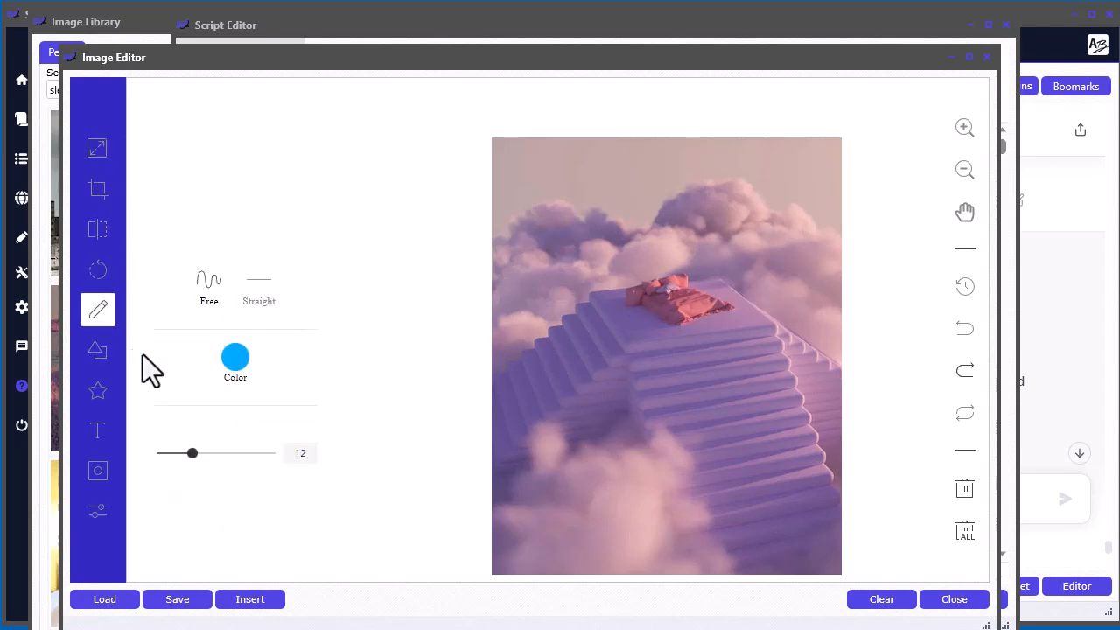
{"action": "left_click", "coordinate": [97, 431]}
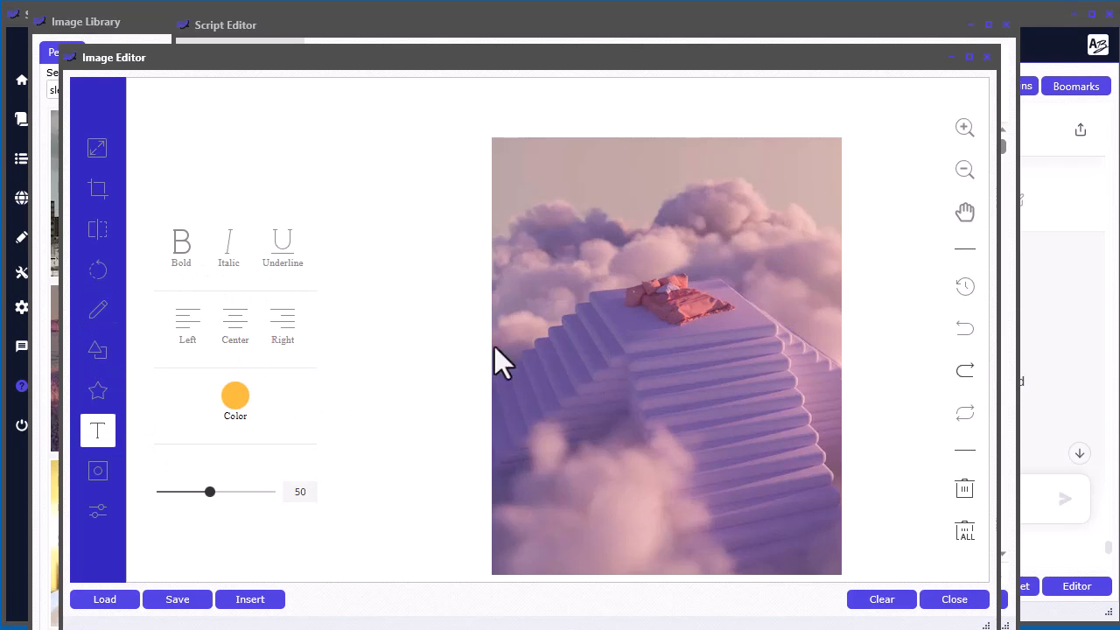
{"action": "left_click_drag", "start_coordinate": [622, 65], "coordinate": [602, 44]}
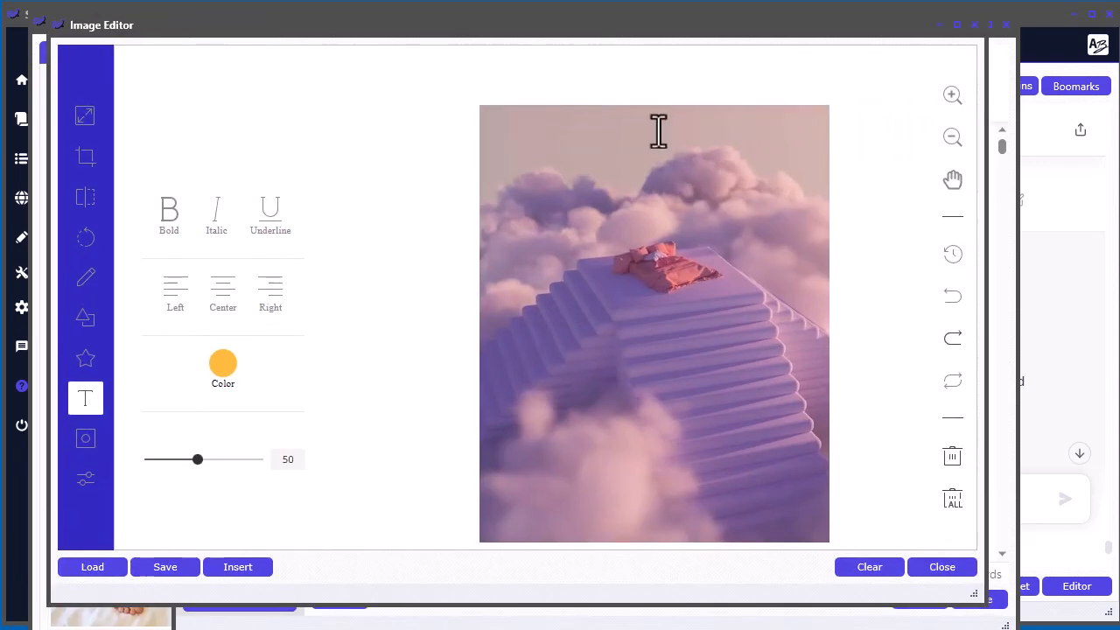
{"action": "left_click", "coordinate": [253, 567]}
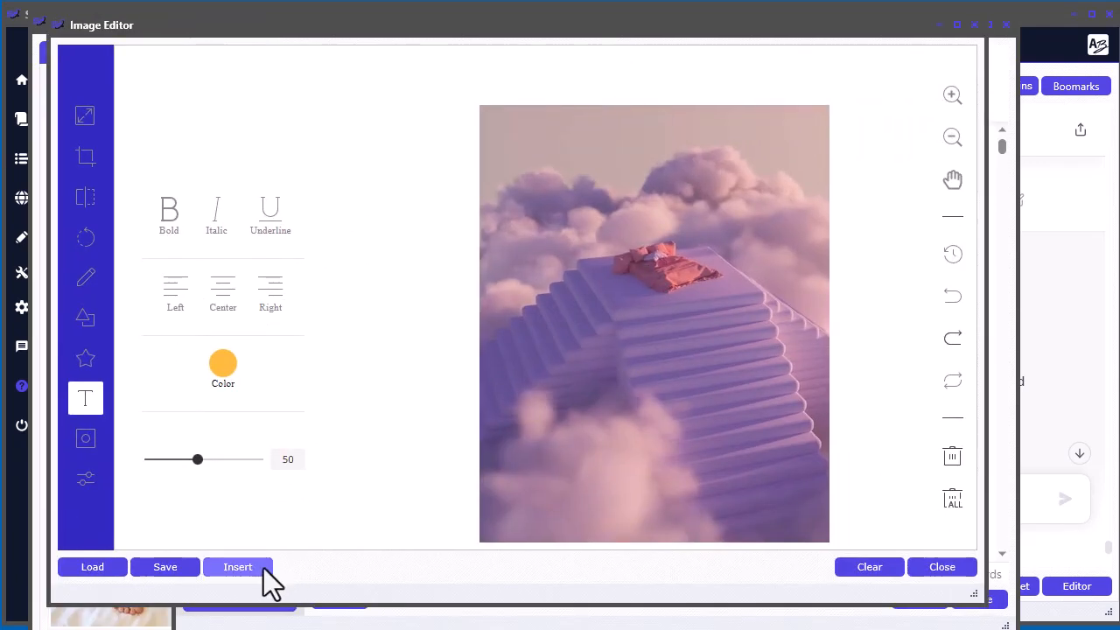
{"action": "left_click", "coordinate": [942, 568]}
{"action": "left_click", "coordinate": [907, 275]}
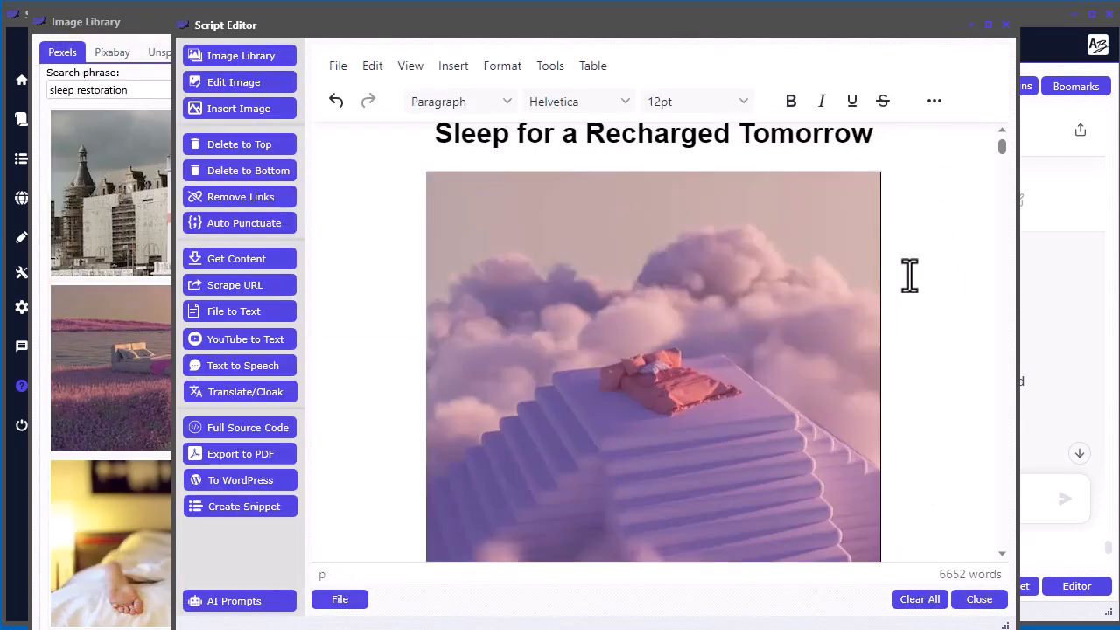
Review the ebook from the title image through the table of contents and introduction to the start of Chapter 1
{"action": "scroll", "coordinate": [920, 339], "scroll_direction": "down", "scroll_amount": 5}
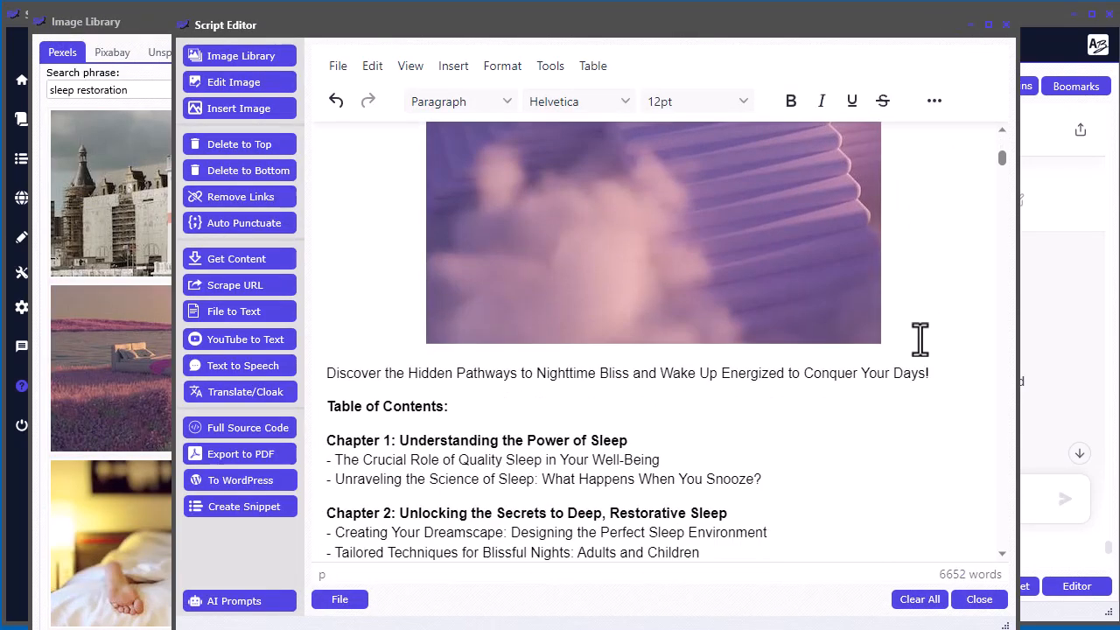
{"action": "scroll", "coordinate": [919, 340], "scroll_direction": "up", "scroll_amount": 3}
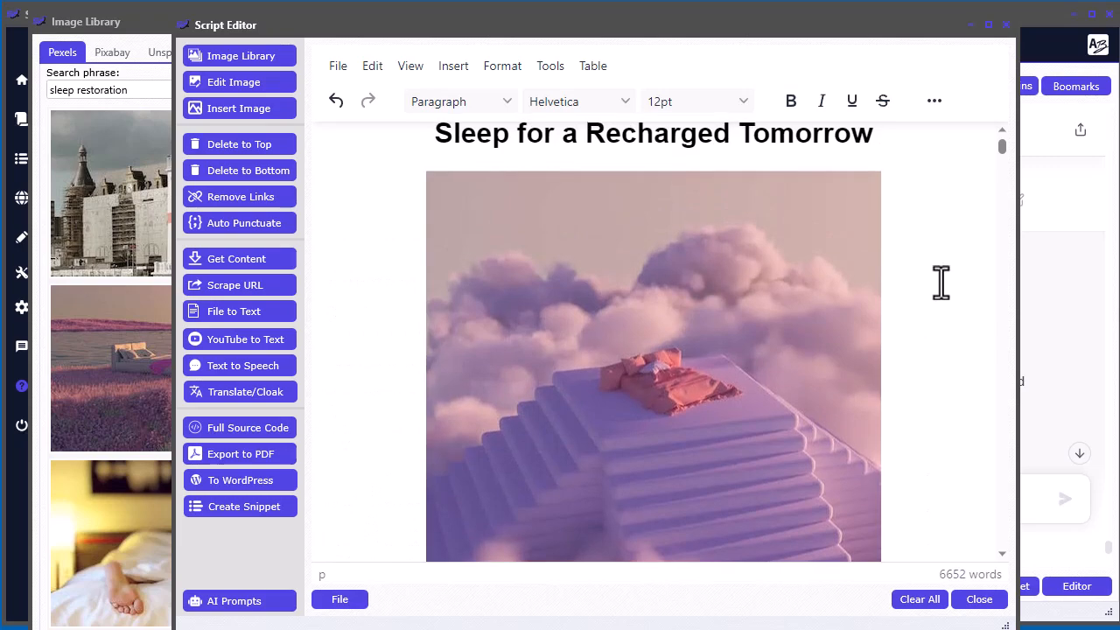
{"action": "scroll", "coordinate": [950, 394], "scroll_direction": "down", "scroll_amount": 1}
{"action": "scroll", "coordinate": [949, 394], "scroll_direction": "down", "scroll_amount": 15}
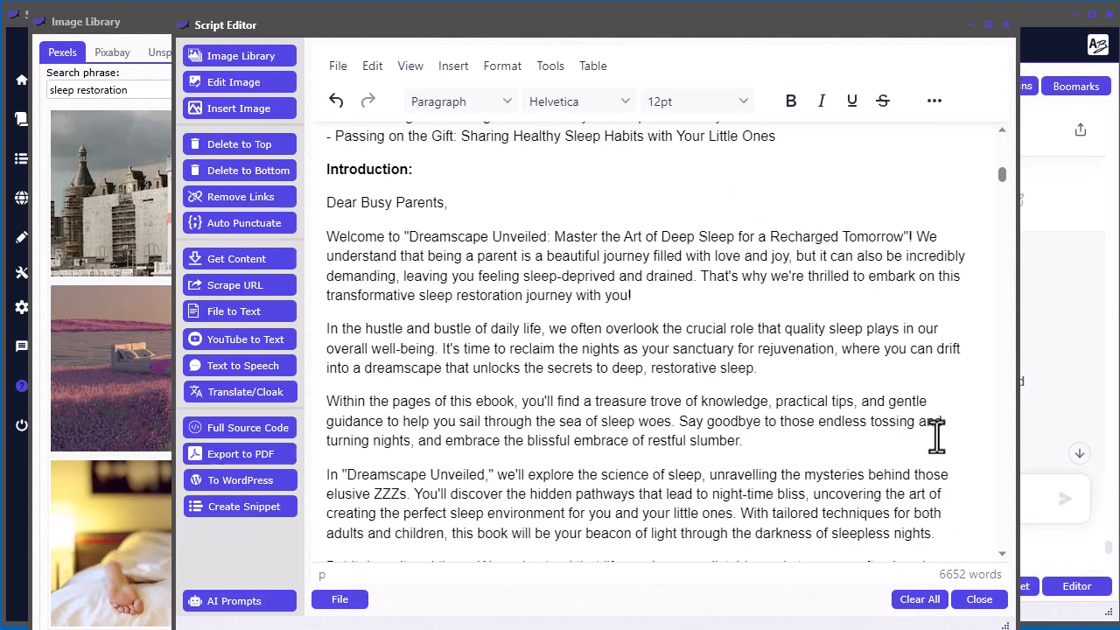
{"action": "scroll", "coordinate": [930, 429], "scroll_direction": "down", "scroll_amount": 4}
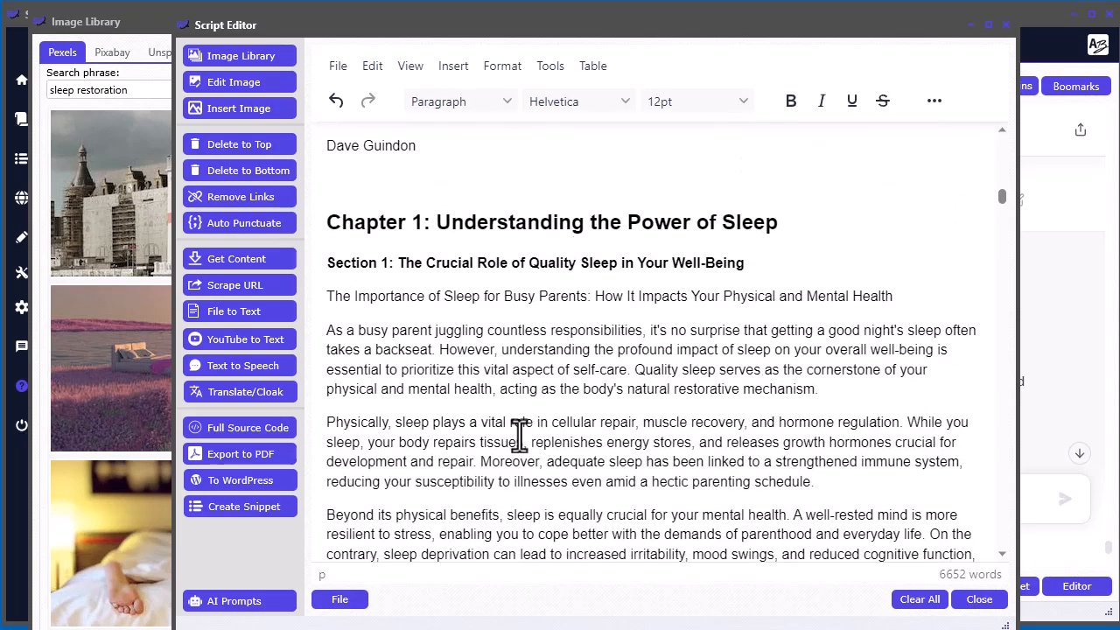
{"action": "scroll", "coordinate": [482, 358], "scroll_direction": "down", "scroll_amount": 1}
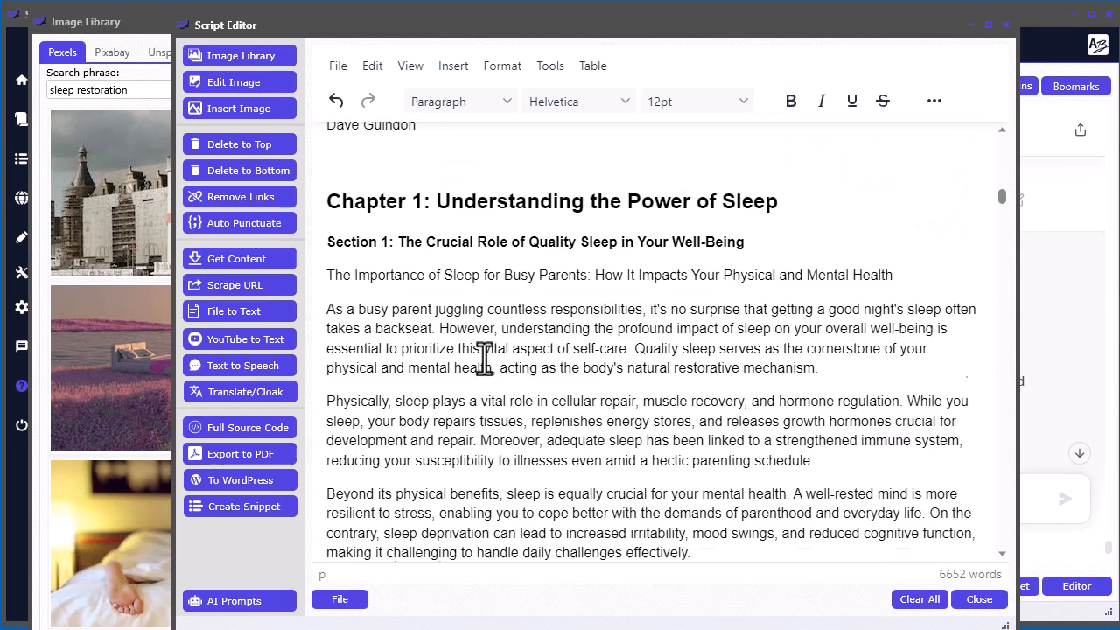
{"action": "scroll", "coordinate": [559, 297], "scroll_direction": "up", "scroll_amount": 3}
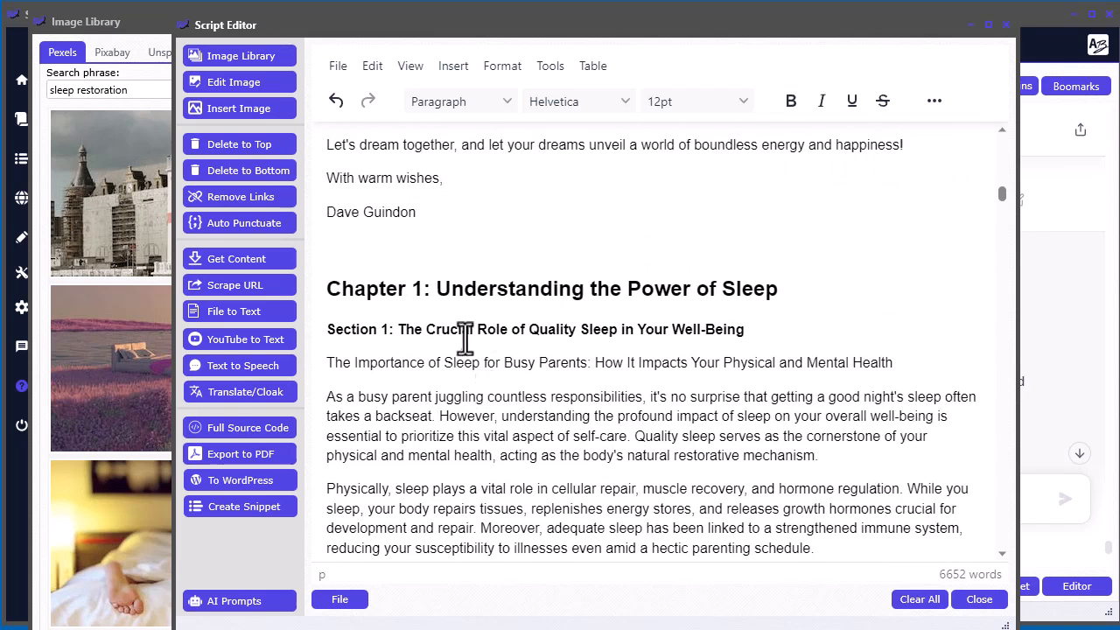
{"action": "scroll", "coordinate": [477, 411], "scroll_direction": "down", "scroll_amount": 3}
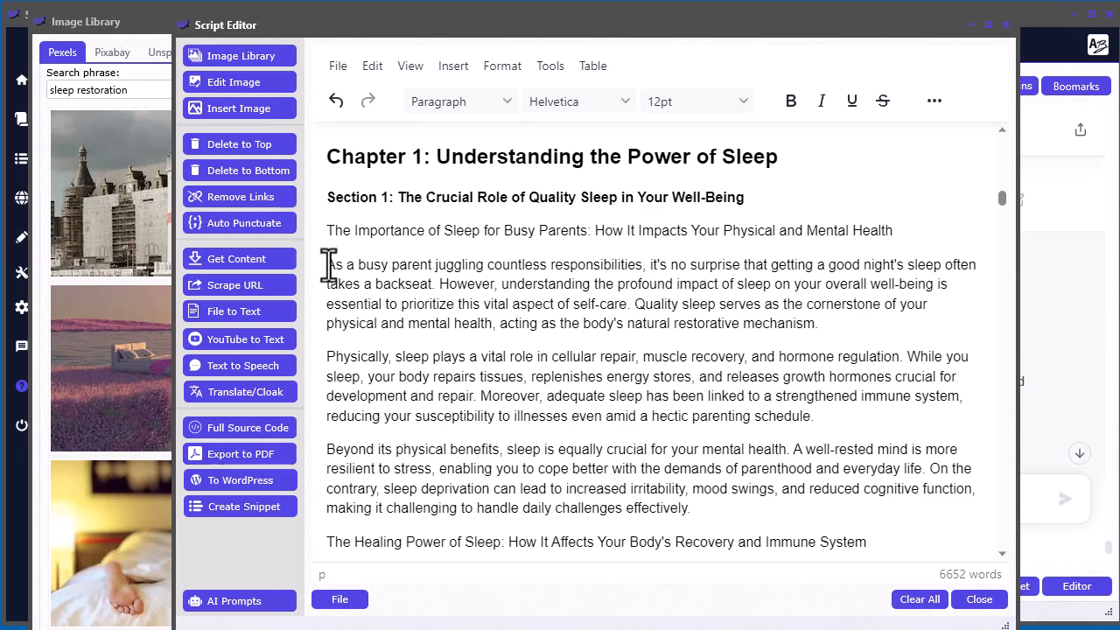
Create a "Suggest images" AI prompt from the opening "As a busy parent" paragraph of Chapter 1, Section 1
{"action": "left_click_drag", "start_coordinate": [828, 330], "coordinate": [327, 257]}
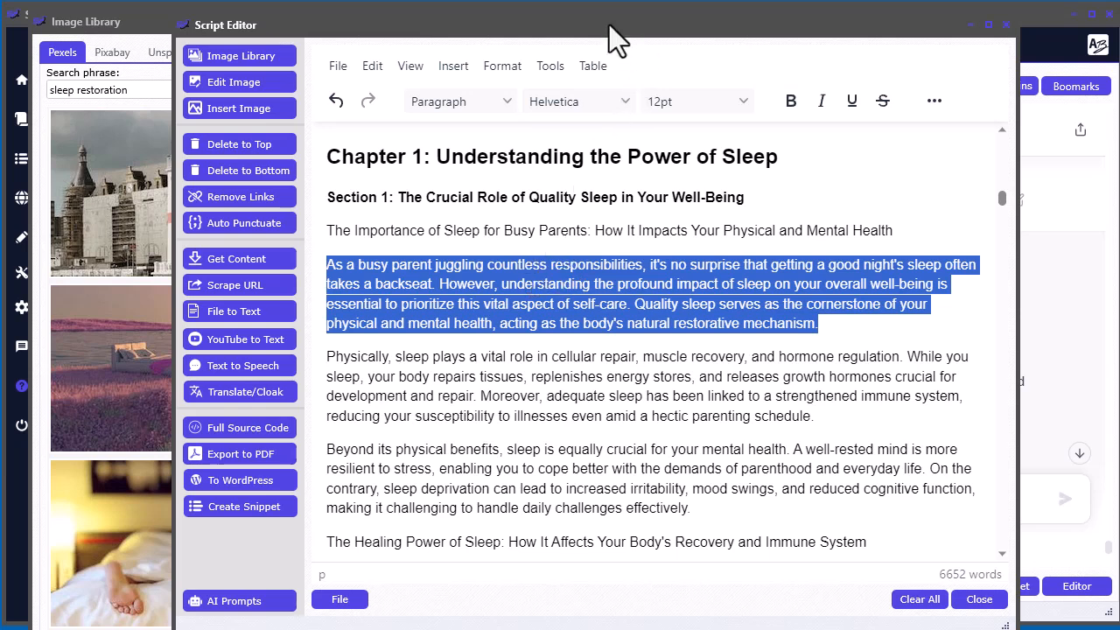
{"action": "left_click_drag", "start_coordinate": [609, 28], "coordinate": [601, 0]}
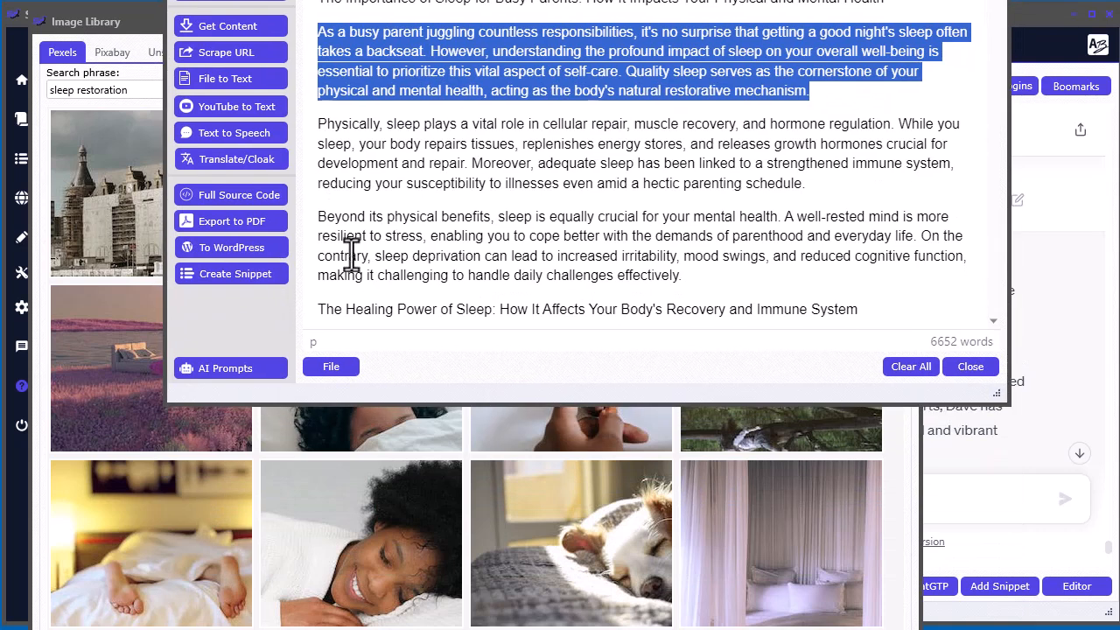
{"action": "left_click", "coordinate": [243, 365]}
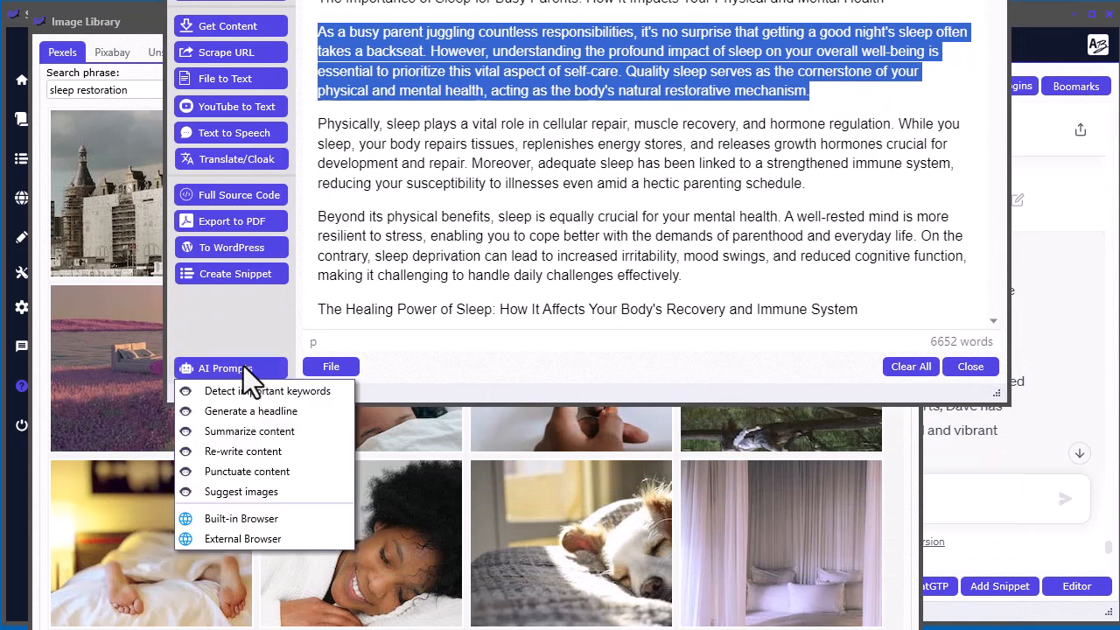
{"action": "left_click", "coordinate": [267, 491]}
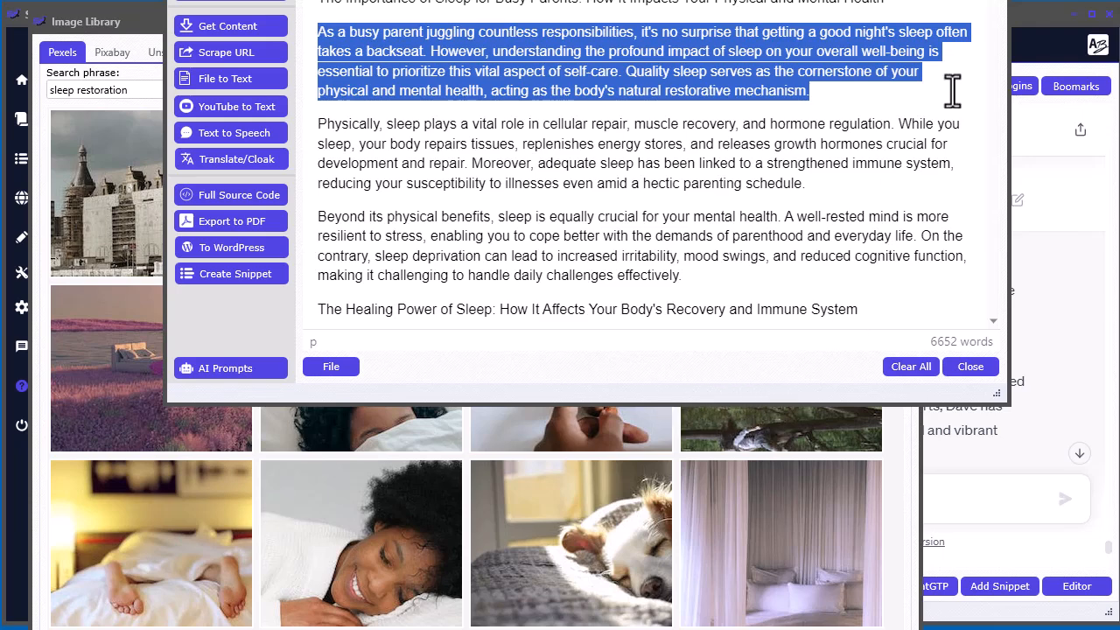
Paste the prompt asking for 3 image ideas into ChatGPT in the Script Atlas browser and send it
{"action": "left_click", "coordinate": [1045, 33]}
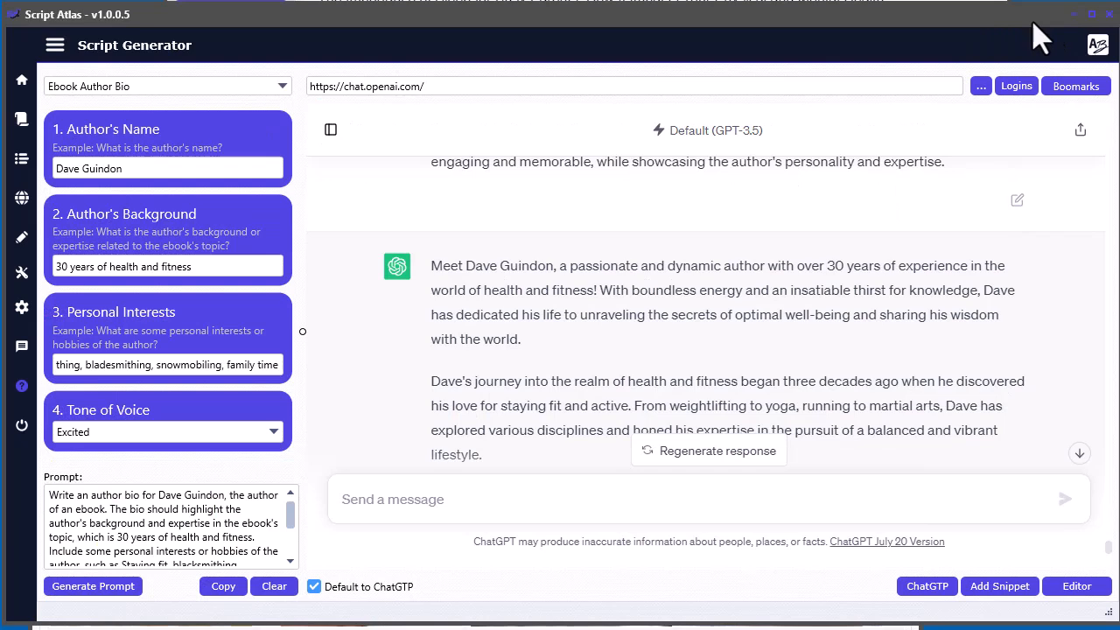
{"action": "left_click", "coordinate": [22, 199]}
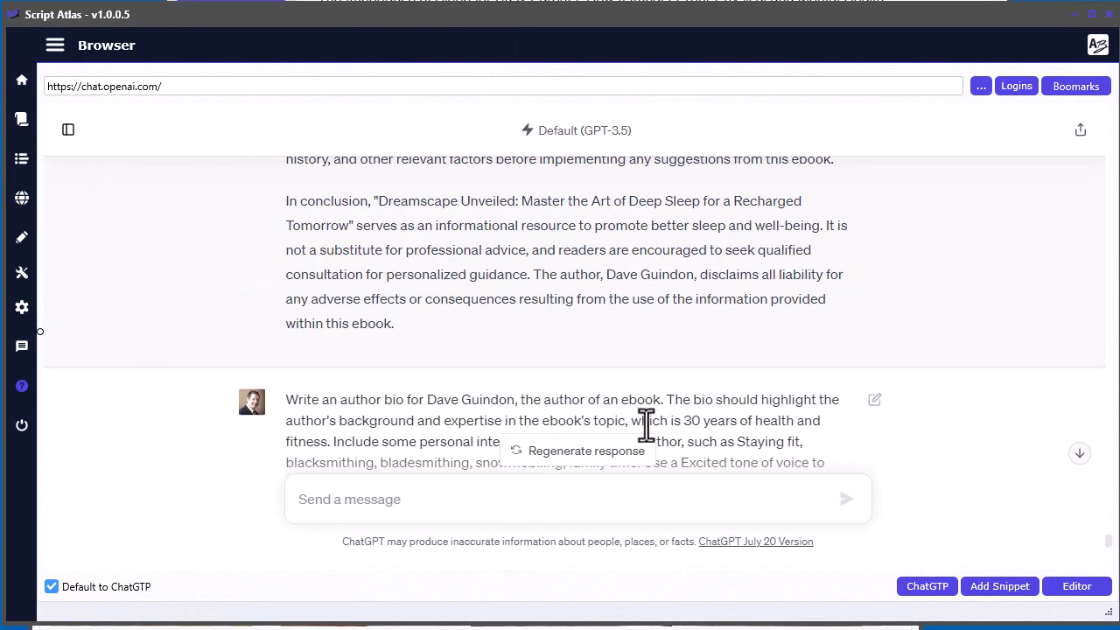
{"action": "left_click", "coordinate": [384, 499]}
{"action": "key", "text": "ctrl+v"}
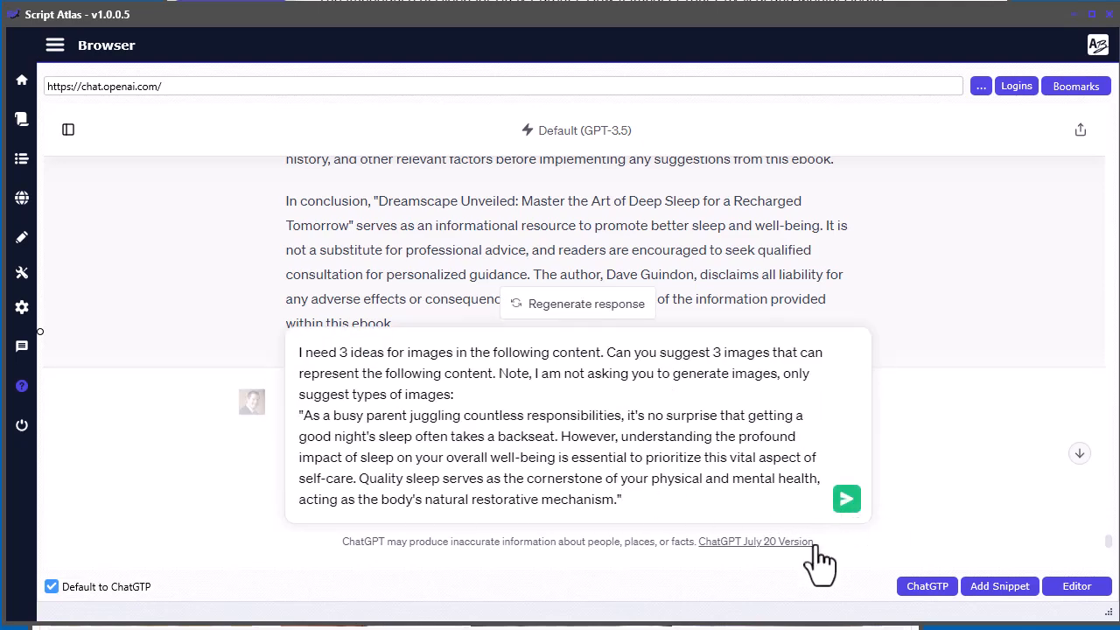
{"action": "left_click", "coordinate": [845, 499]}
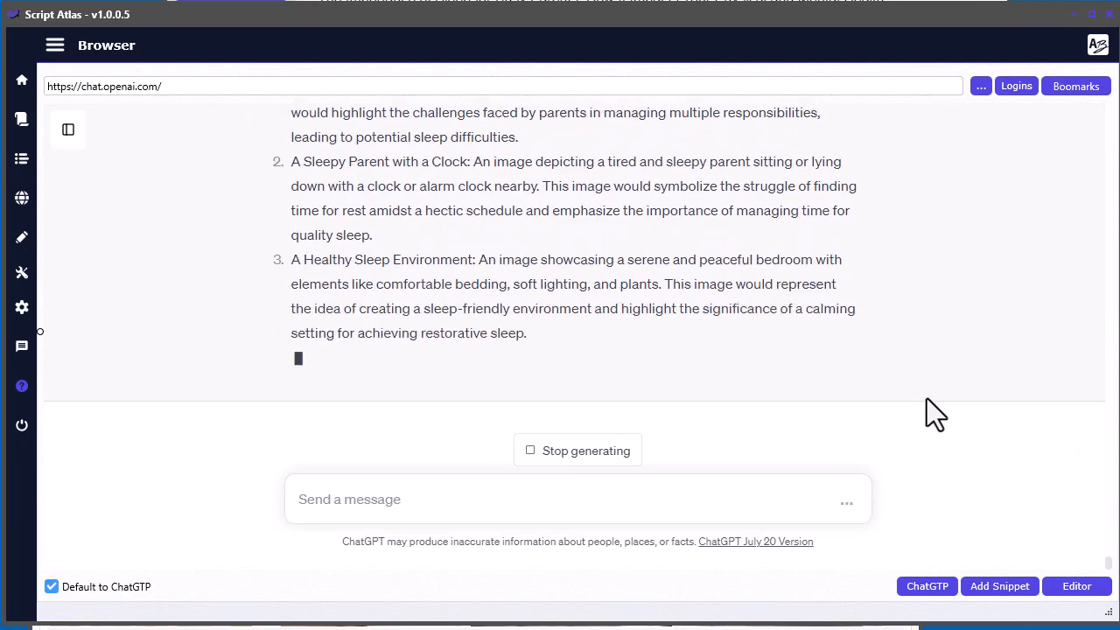
Select the suggested image idea "A Busy Parent Multitasking" in the ChatGPT reply and return to the Script Editor
{"action": "scroll", "coordinate": [926, 398], "scroll_direction": "up", "scroll_amount": 2}
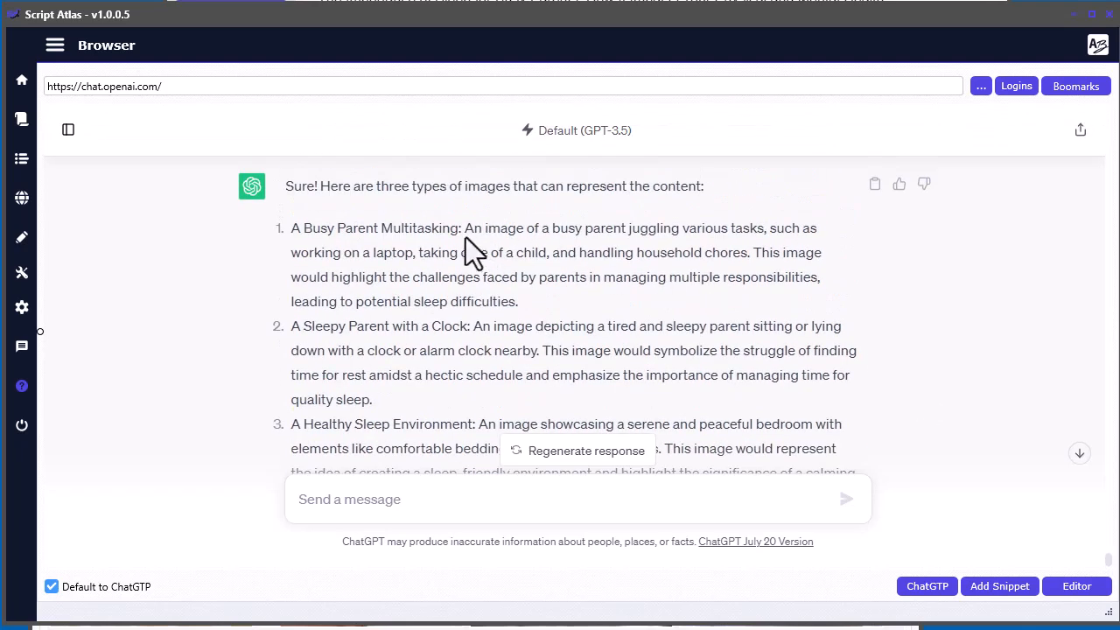
{"action": "left_click_drag", "start_coordinate": [456, 229], "coordinate": [293, 230]}
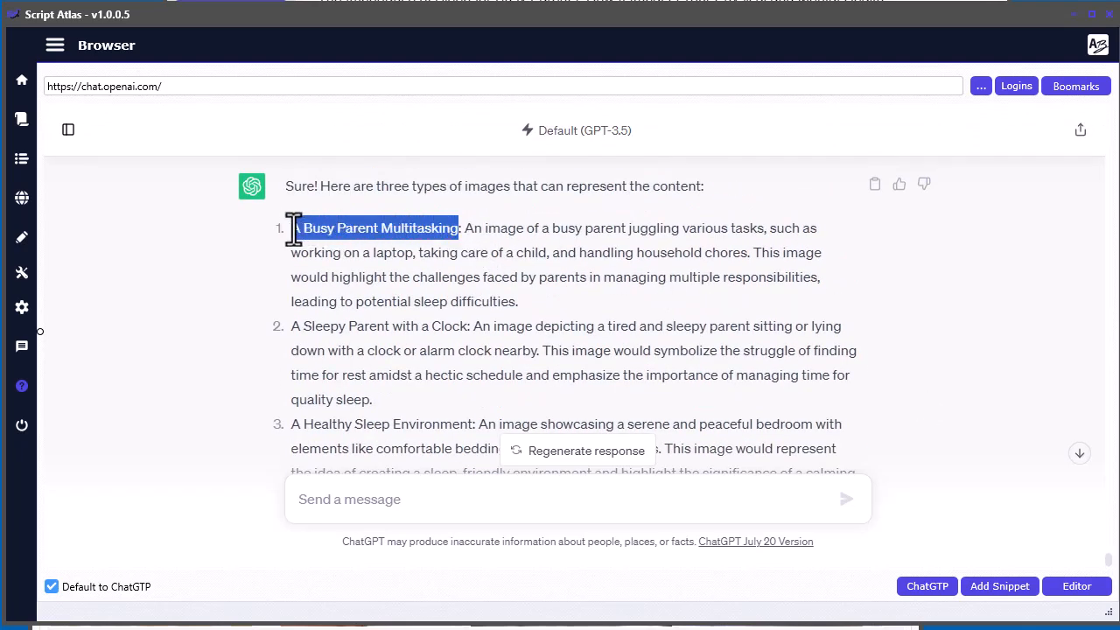
{"action": "left_click", "coordinate": [744, 0]}
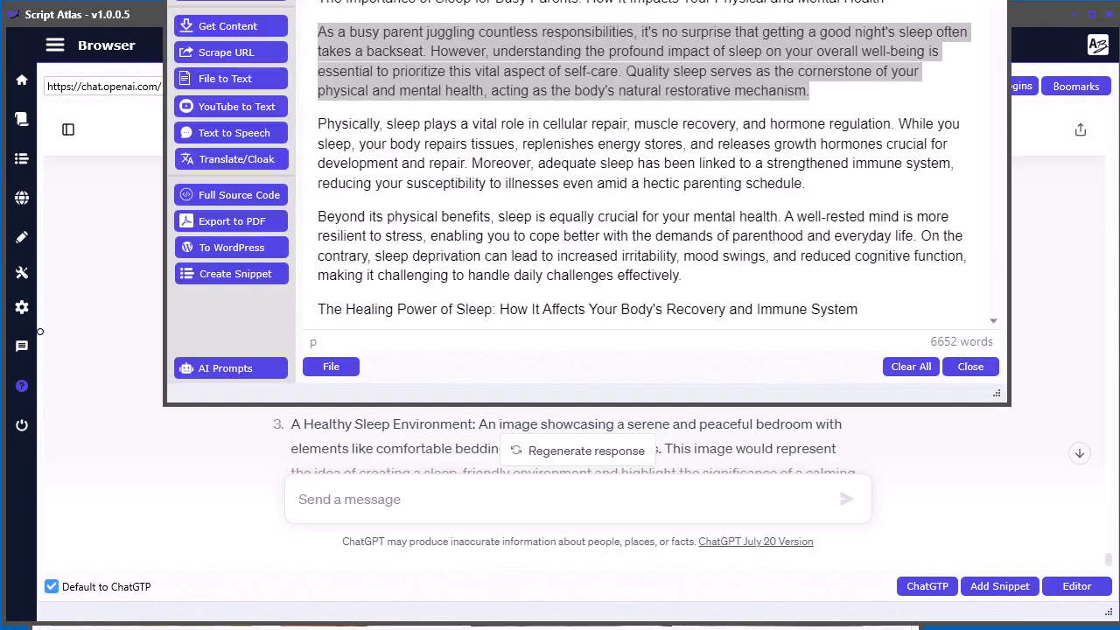
Search the Pexels image library for "A Busy Parent Multitasking" and stop loading once the first photos appear
{"action": "left_click_drag", "start_coordinate": [743, 0], "coordinate": [735, 17]}
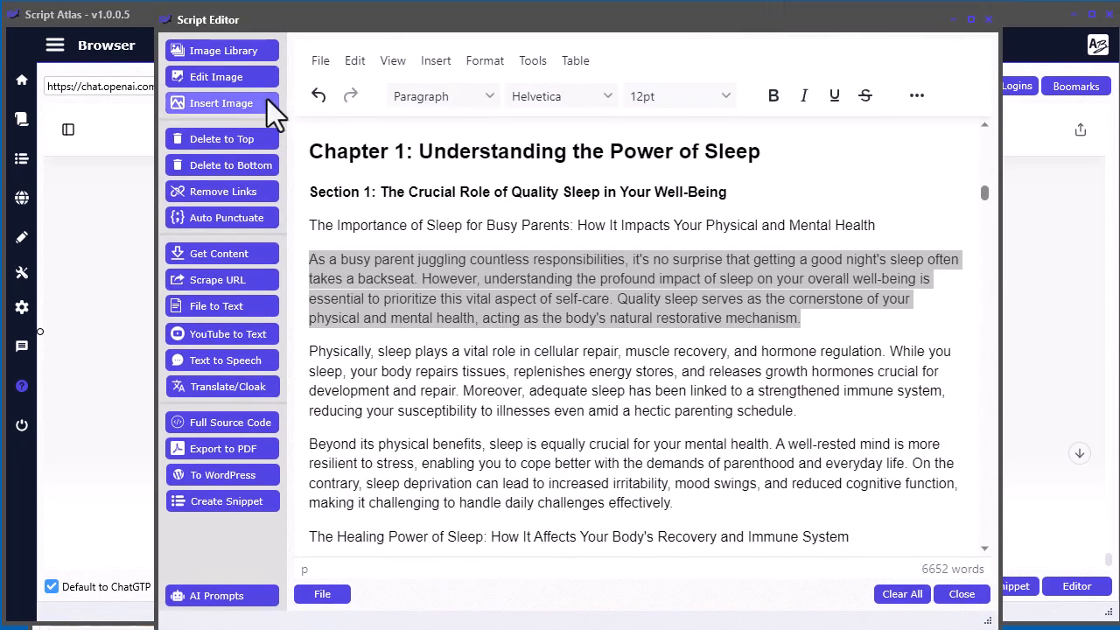
{"action": "left_click", "coordinate": [221, 51]}
{"action": "left_click", "coordinate": [138, 98]}
{"action": "key", "text": "ctrl+v"}
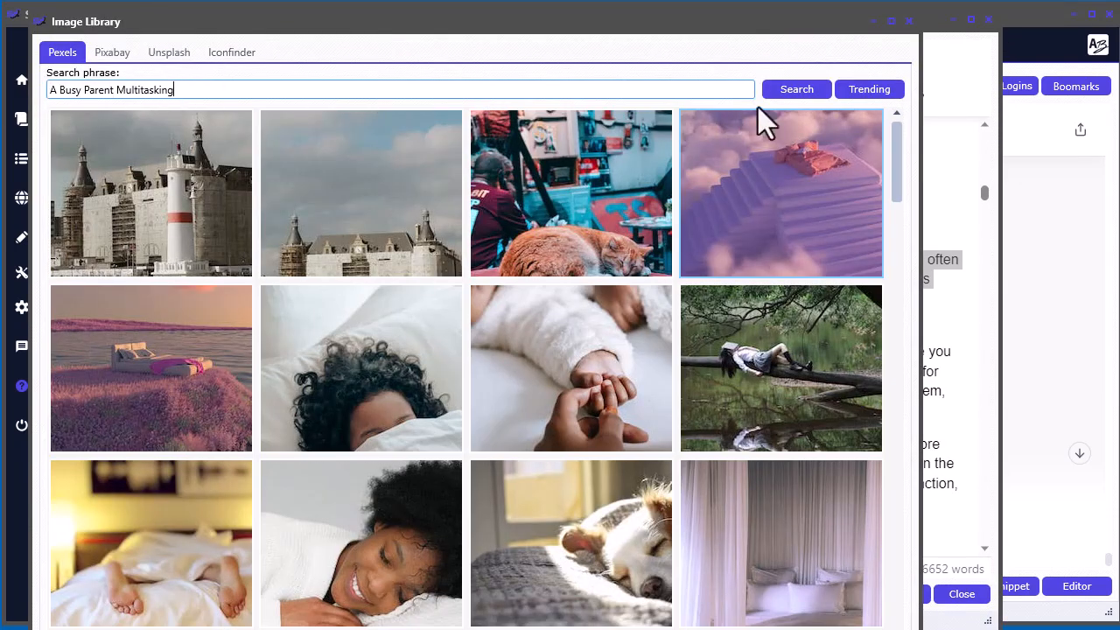
{"action": "left_click", "coordinate": [800, 90]}
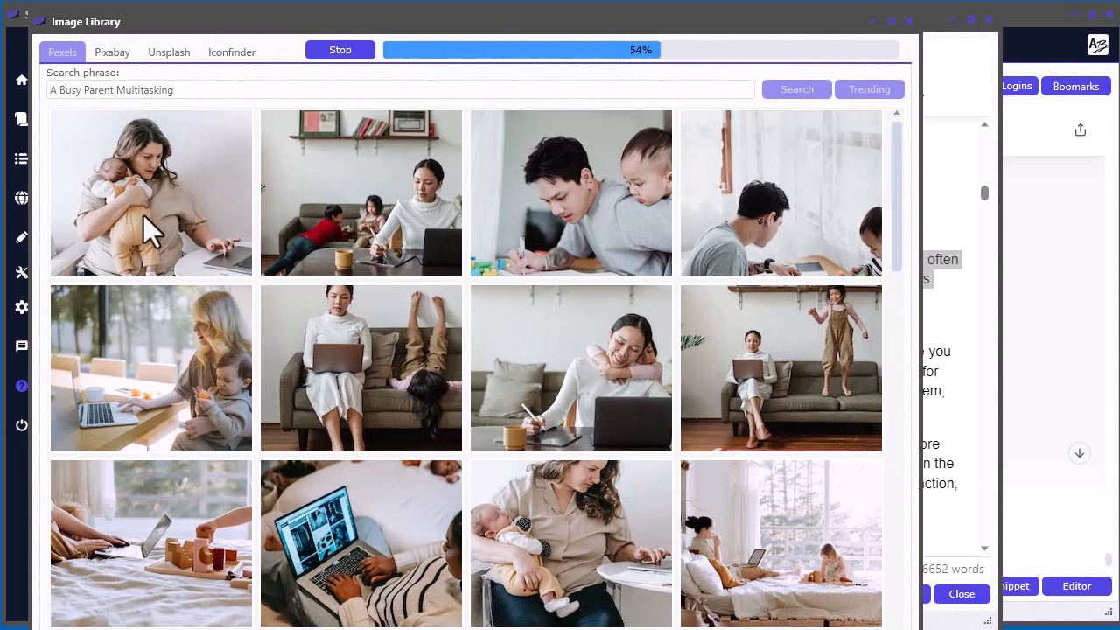
{"action": "left_click", "coordinate": [363, 49]}
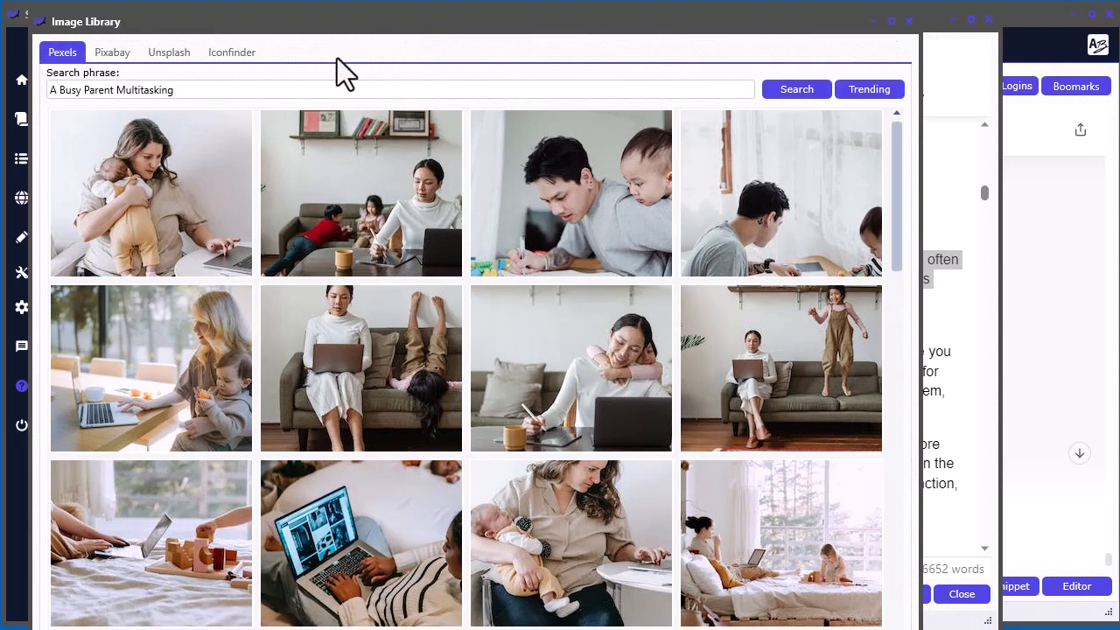
Insert the photo of the mother holding a baby beside a laptop in place of the selected "As a busy parent" paragraph
{"action": "right_click", "coordinate": [138, 202]}
{"action": "mouse_move", "coordinate": [248, 219]}
{"action": "left_click", "coordinate": [400, 213]}
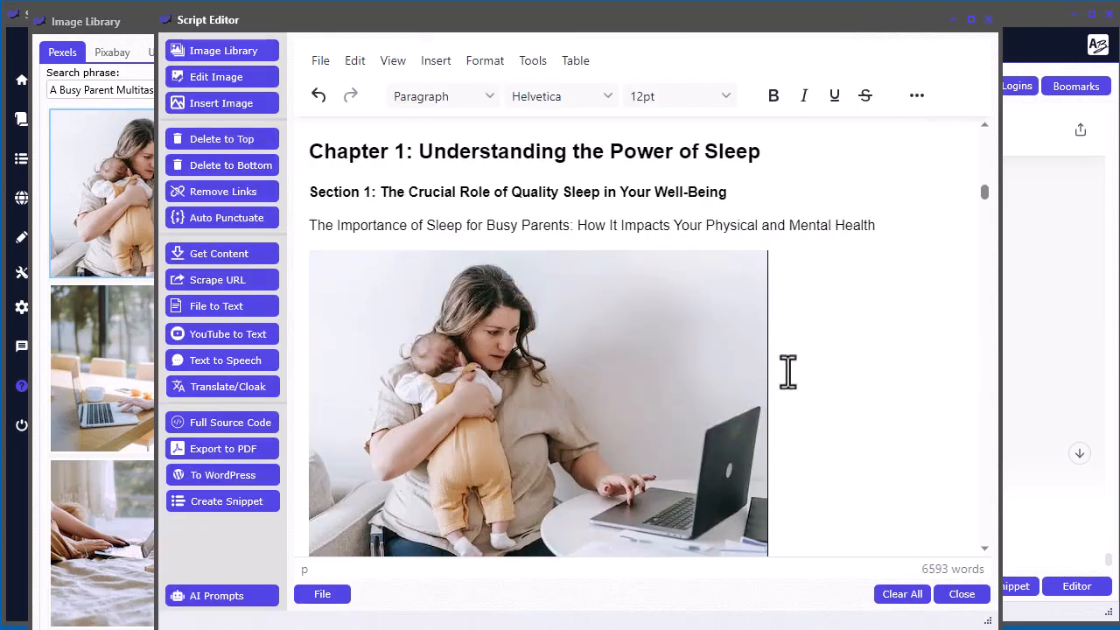
Move the inserted photo directly below the Chapter 1 heading and put the Section 1 heading on its own line beneath it
{"action": "left_click", "coordinate": [440, 320]}
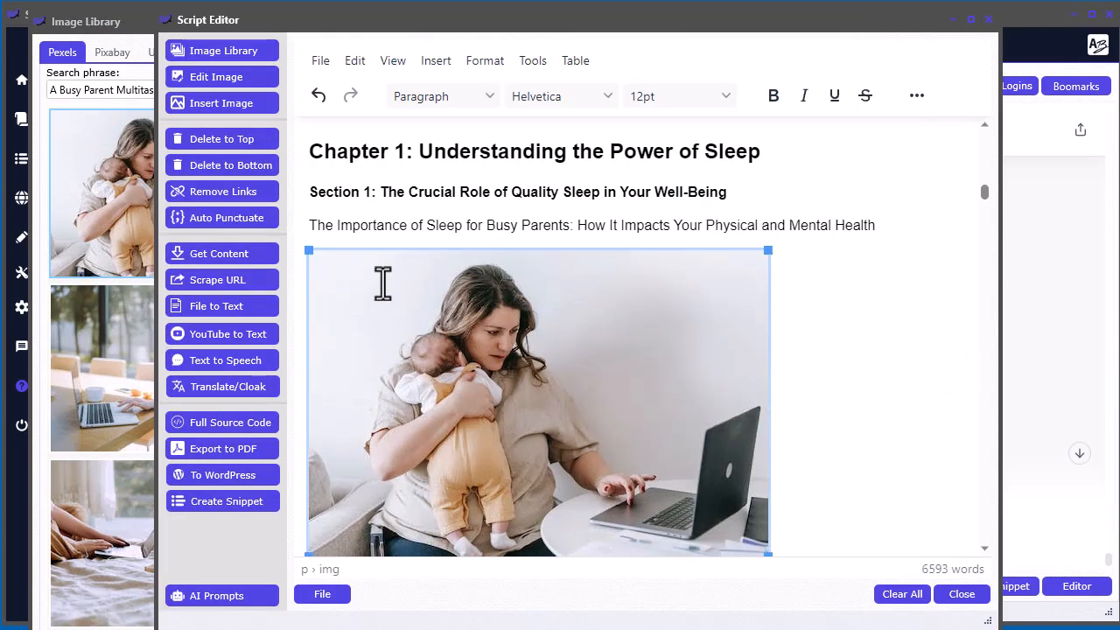
{"action": "left_click_drag", "start_coordinate": [377, 280], "coordinate": [307, 176]}
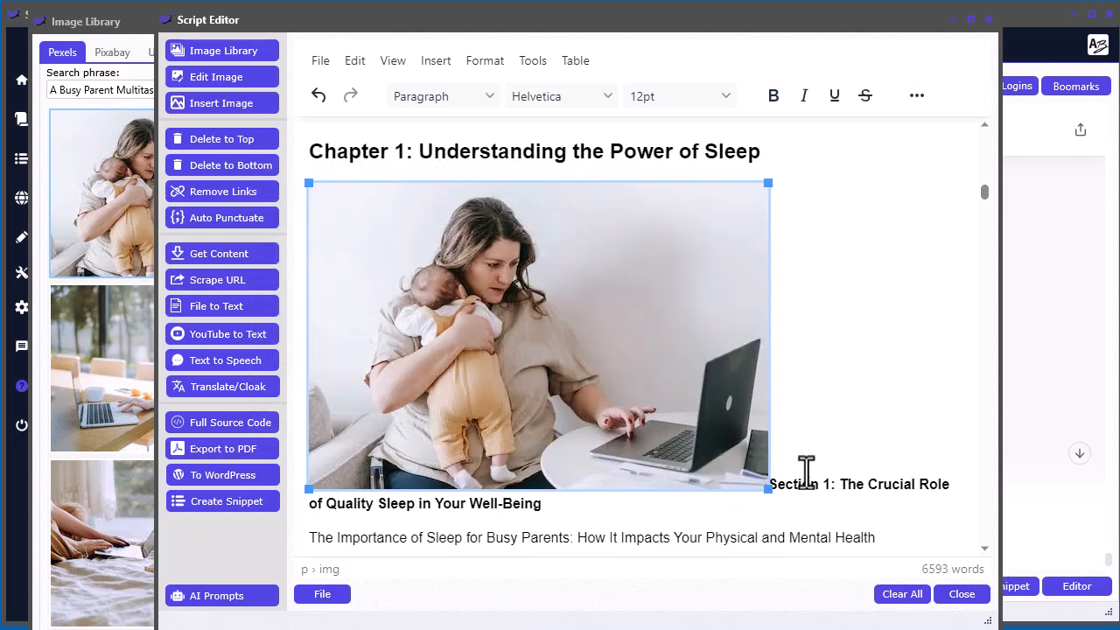
{"action": "left_click", "coordinate": [775, 484]}
{"action": "key", "text": "Return"}
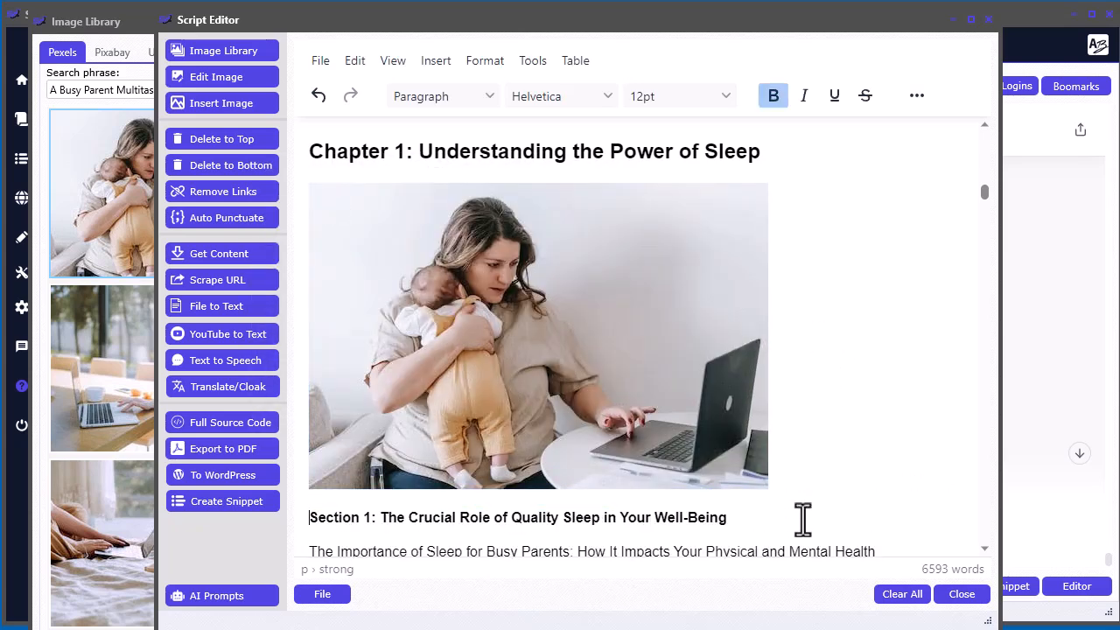
Start a PDF export of the ebook with page numbers included in the footer
{"action": "scroll", "coordinate": [874, 327], "scroll_direction": "down", "scroll_amount": 10}
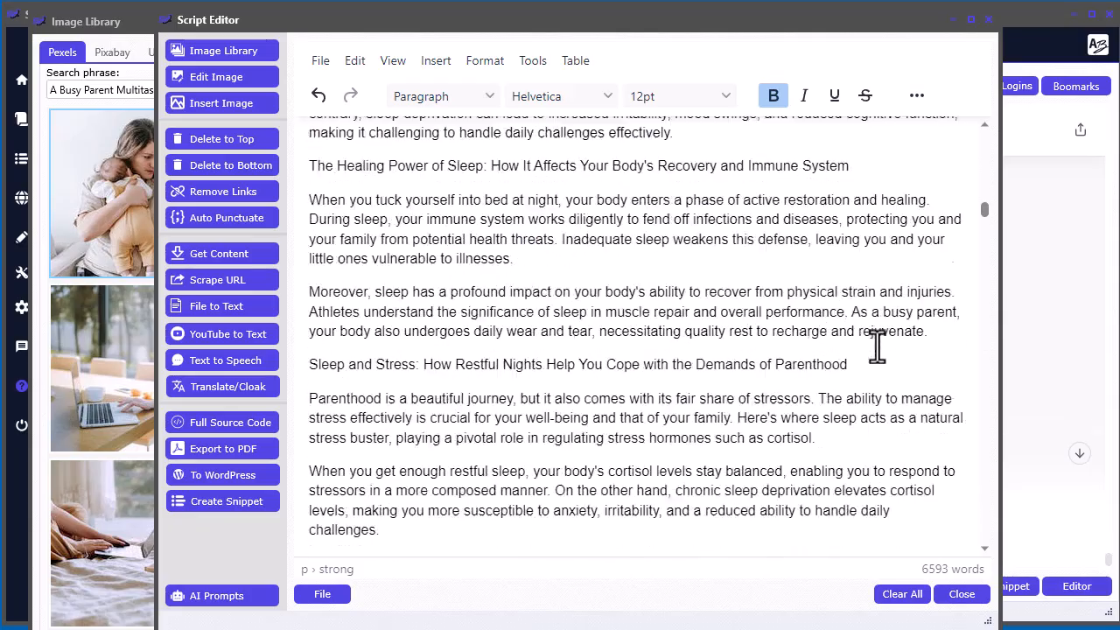
{"action": "scroll", "coordinate": [864, 401], "scroll_direction": "down", "scroll_amount": 8}
{"action": "scroll", "coordinate": [642, 387], "scroll_direction": "up", "scroll_amount": 4}
{"action": "scroll", "coordinate": [983, 229], "scroll_direction": "down", "scroll_amount": 1}
{"action": "left_click_drag", "start_coordinate": [983, 226], "coordinate": [995, 140]}
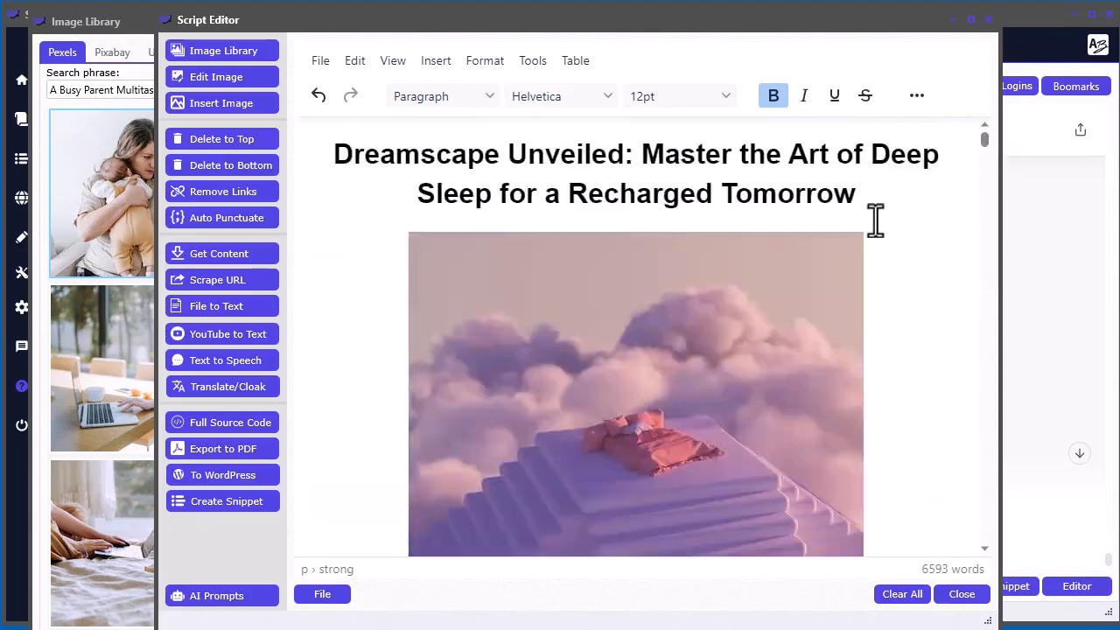
{"action": "mouse_move", "coordinate": [718, 18]}
{"action": "left_mouse_down"}
{"action": "mouse_move", "coordinate": [736, 18]}
{"action": "mouse_move", "coordinate": [729, 0]}
{"action": "left_mouse_up"}
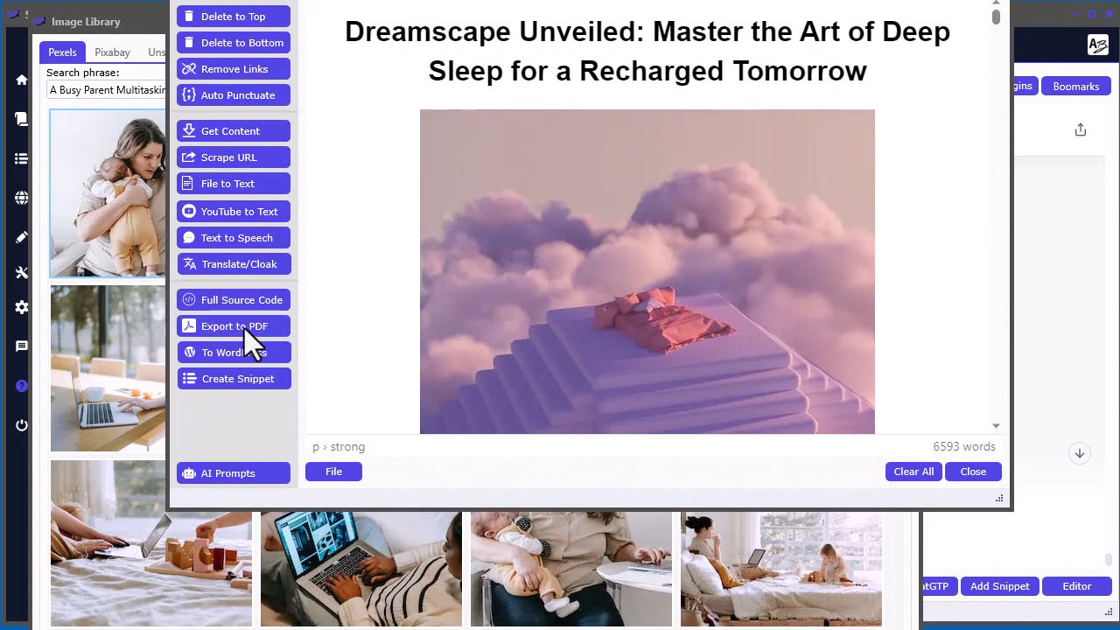
{"action": "left_click", "coordinate": [244, 328]}
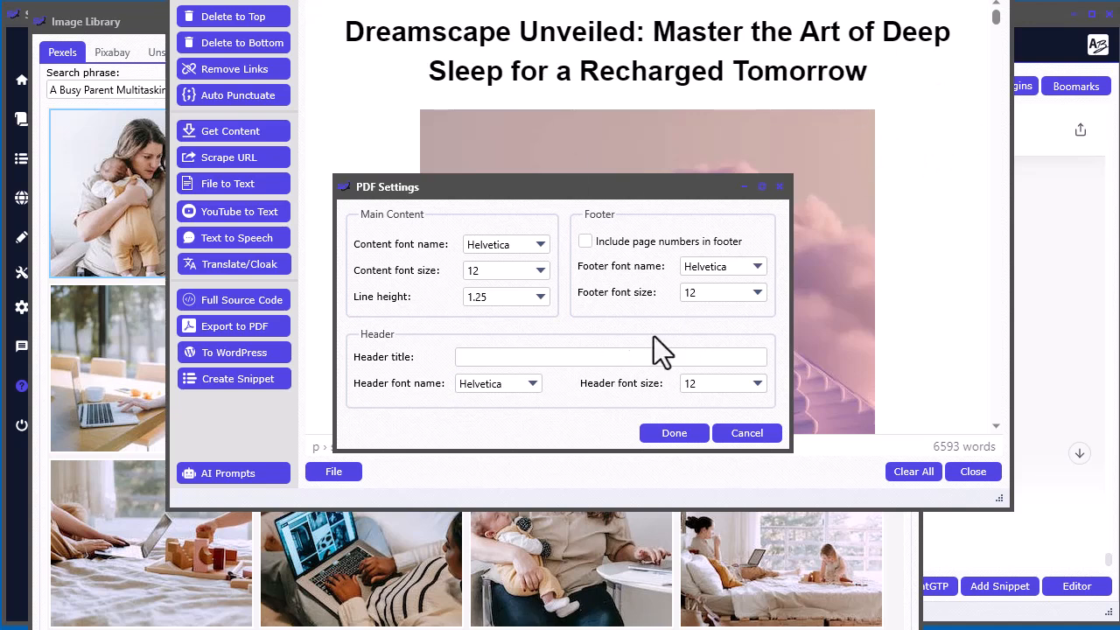
{"action": "left_click", "coordinate": [490, 249]}
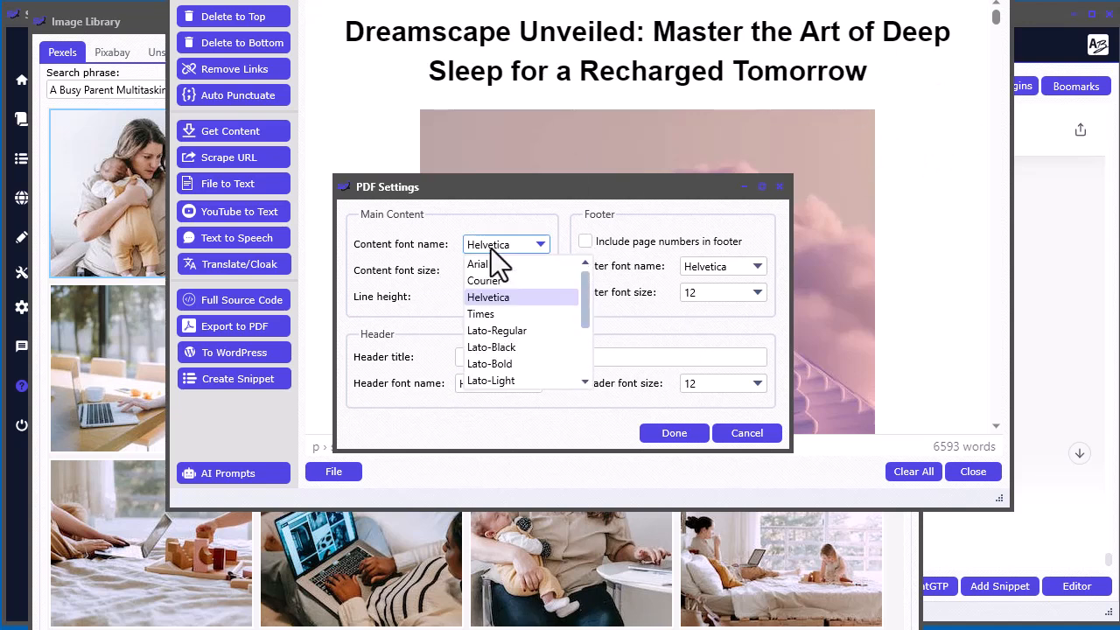
{"action": "left_click", "coordinate": [394, 248]}
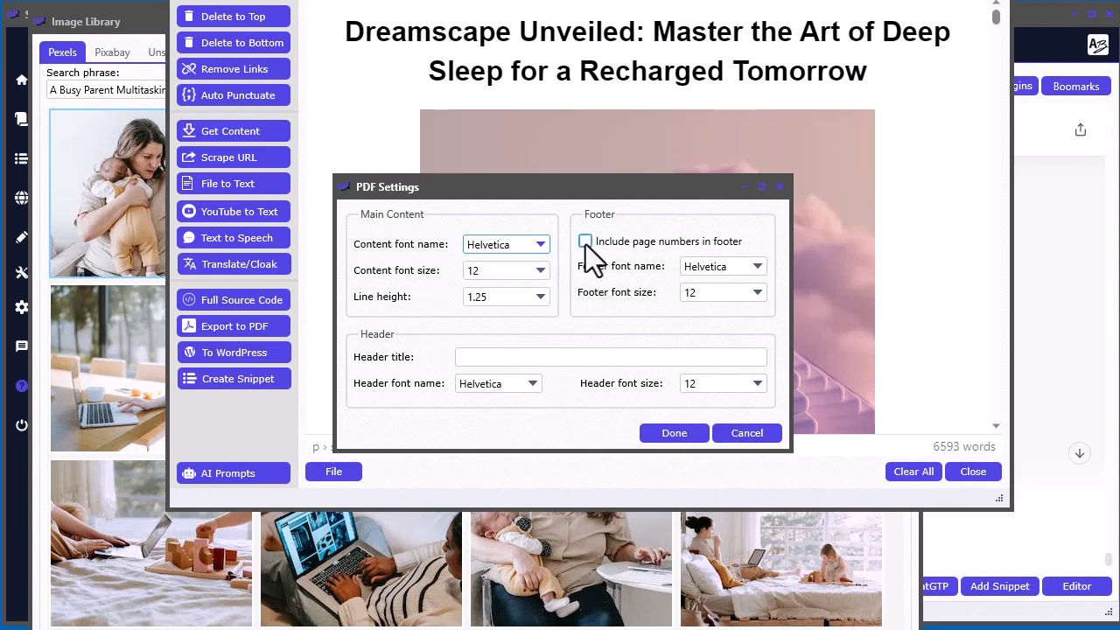
{"action": "left_click", "coordinate": [586, 242]}
{"action": "left_click", "coordinate": [662, 433]}
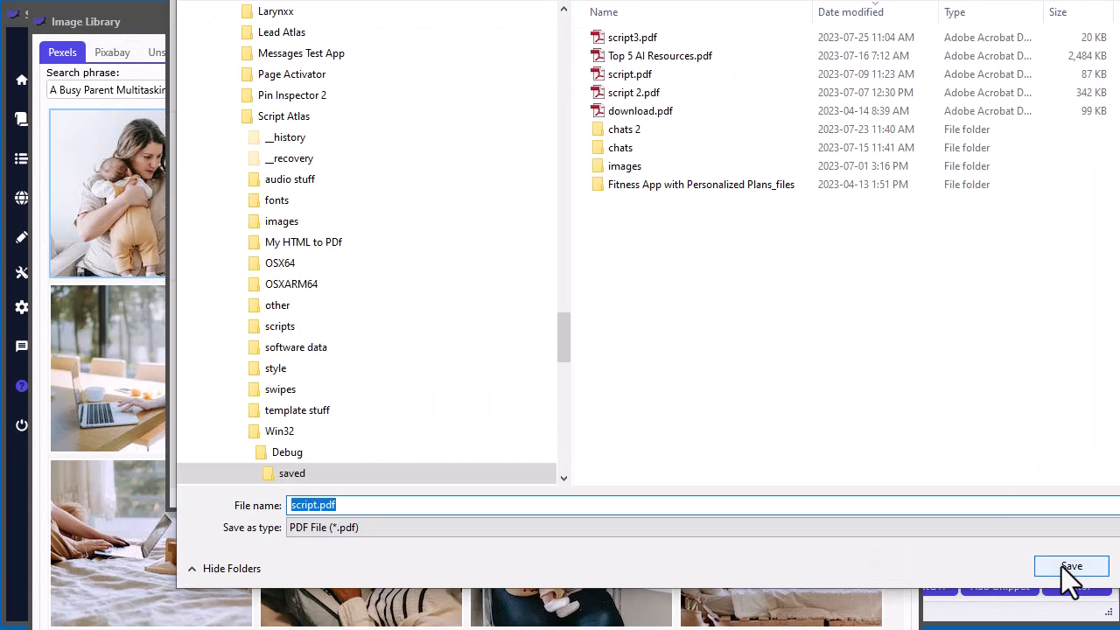
Save the exported PDF as sleep.pdf in the saved folder
{"action": "left_click", "coordinate": [318, 504]}
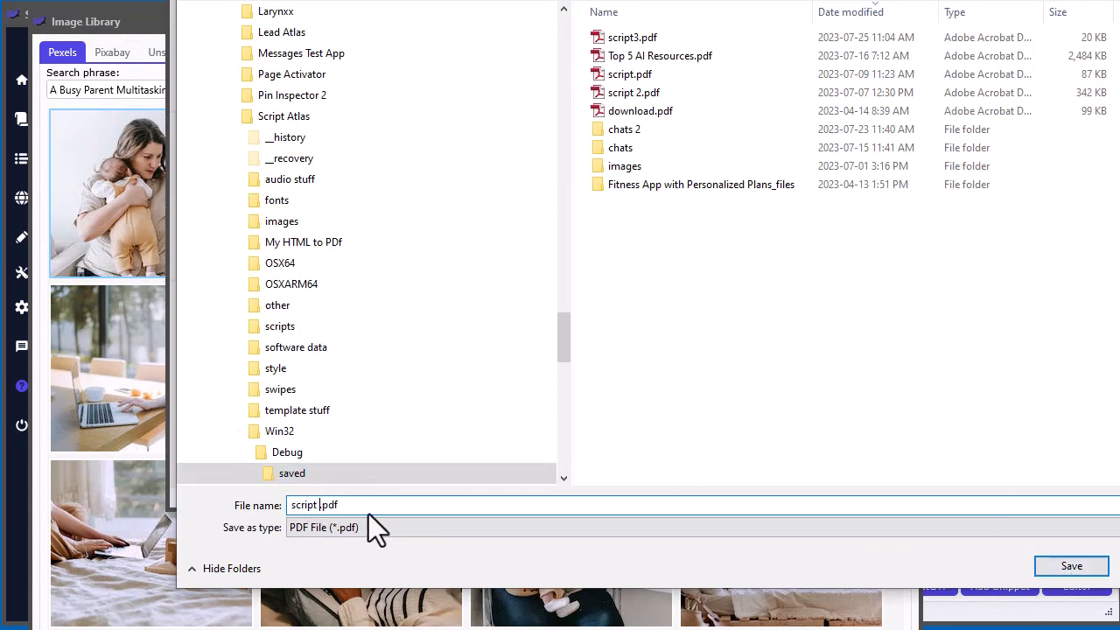
{"action": "key", "text": "BackSpace"}
{"action": "key", "text": "BackSpace"}
{"action": "key", "text": "BackSpace"}
{"action": "key", "text": "BackSpace"}
{"action": "key", "text": "BackSpace"}
{"action": "type", "text": "leep"}
{"action": "key", "text": "Return"}
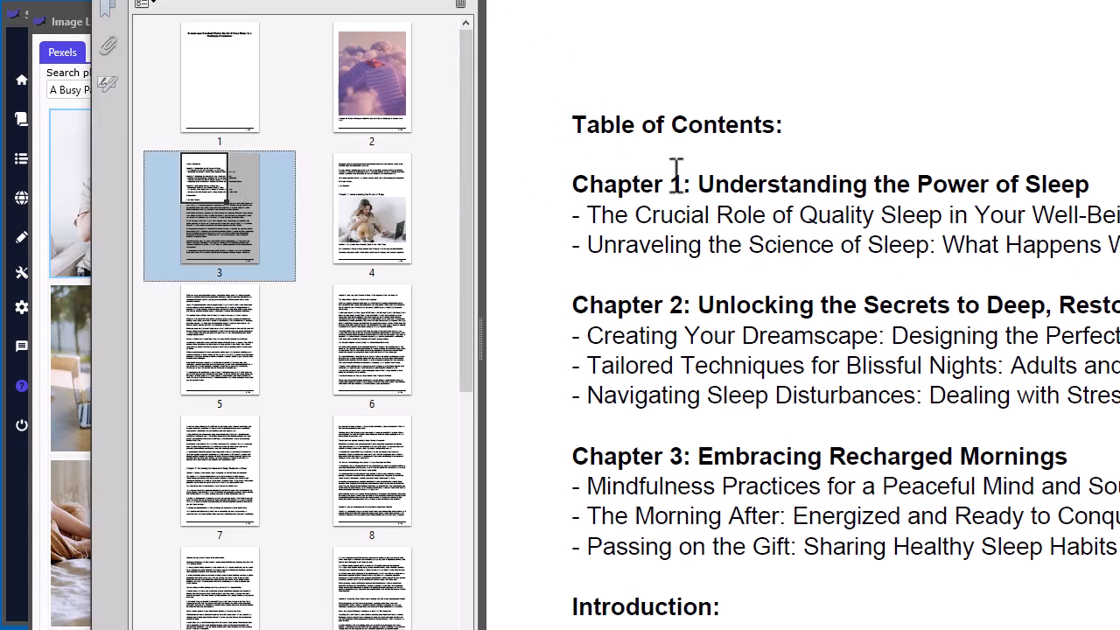
Review the exported PDF at 100% zoom, checking the title image, the Chapter 1 photo on page 4 and the following pages, and close it
{"action": "left_click", "coordinate": [458, 1]}
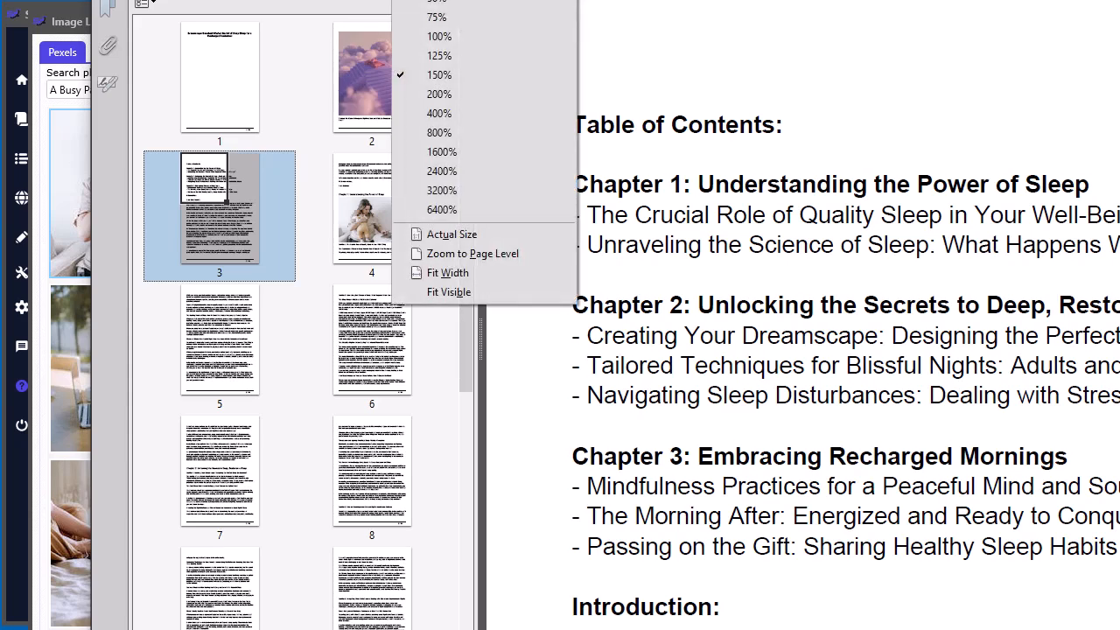
{"action": "left_click", "coordinate": [434, 37]}
{"action": "scroll", "coordinate": [922, 300], "scroll_direction": "down", "scroll_amount": 1}
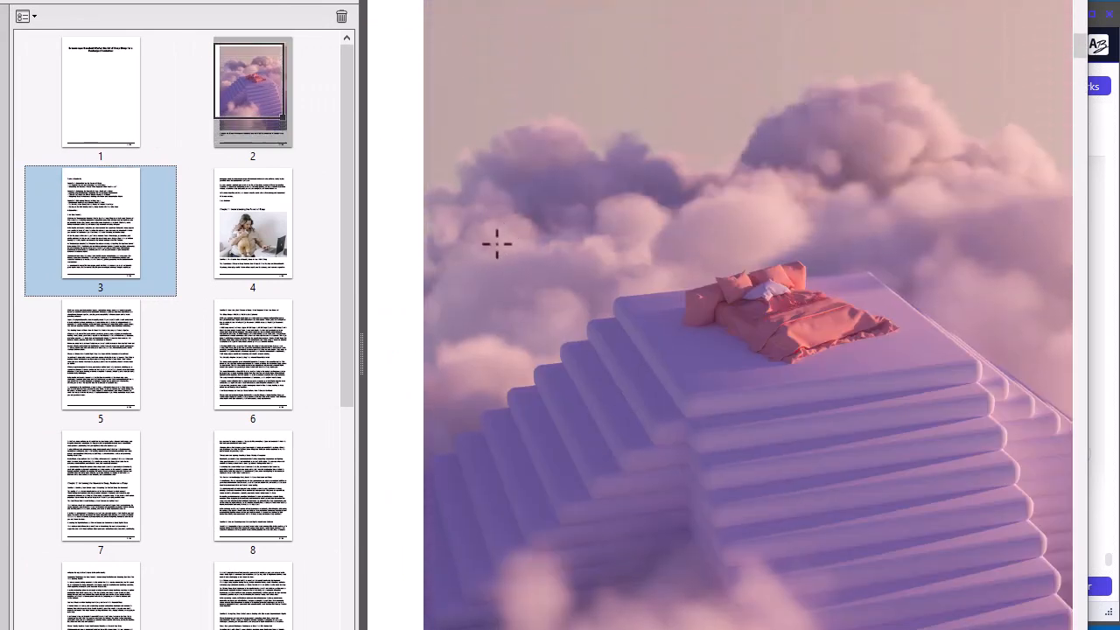
{"action": "left_click", "coordinate": [248, 258]}
{"action": "scroll", "coordinate": [652, 308], "scroll_direction": "down", "scroll_amount": 10}
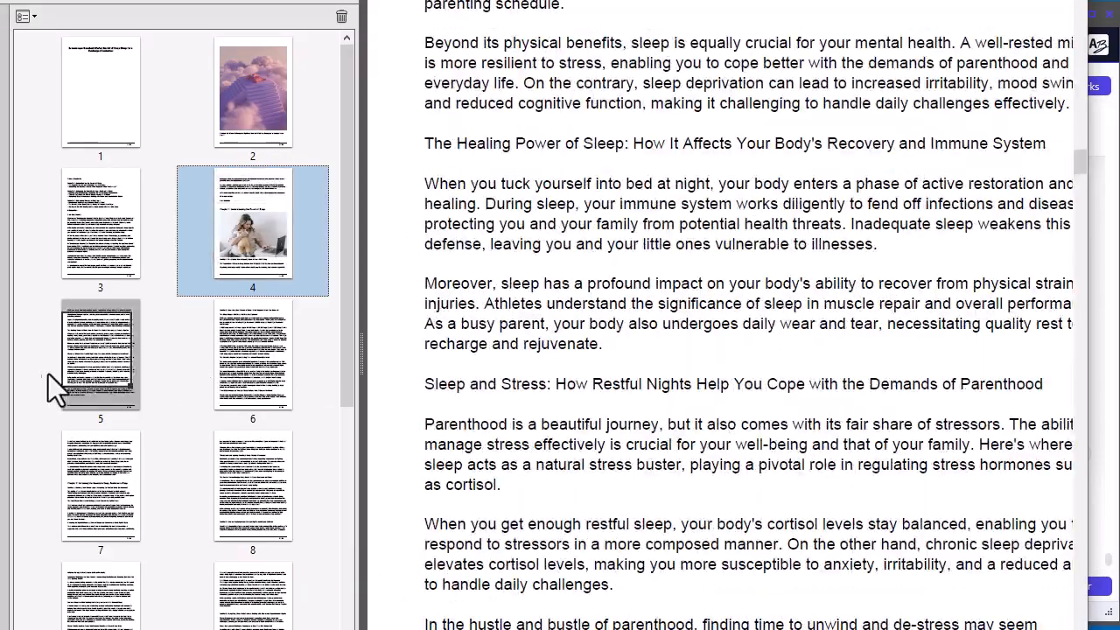
{"action": "left_click", "coordinate": [236, 376]}
{"action": "left_click", "coordinate": [153, 468]}
{"action": "left_click", "coordinate": [233, 507]}
{"action": "left_click_drag", "start_coordinate": [1081, 258], "coordinate": [1102, 63]}
{"action": "left_click", "coordinate": [1069, 1]}
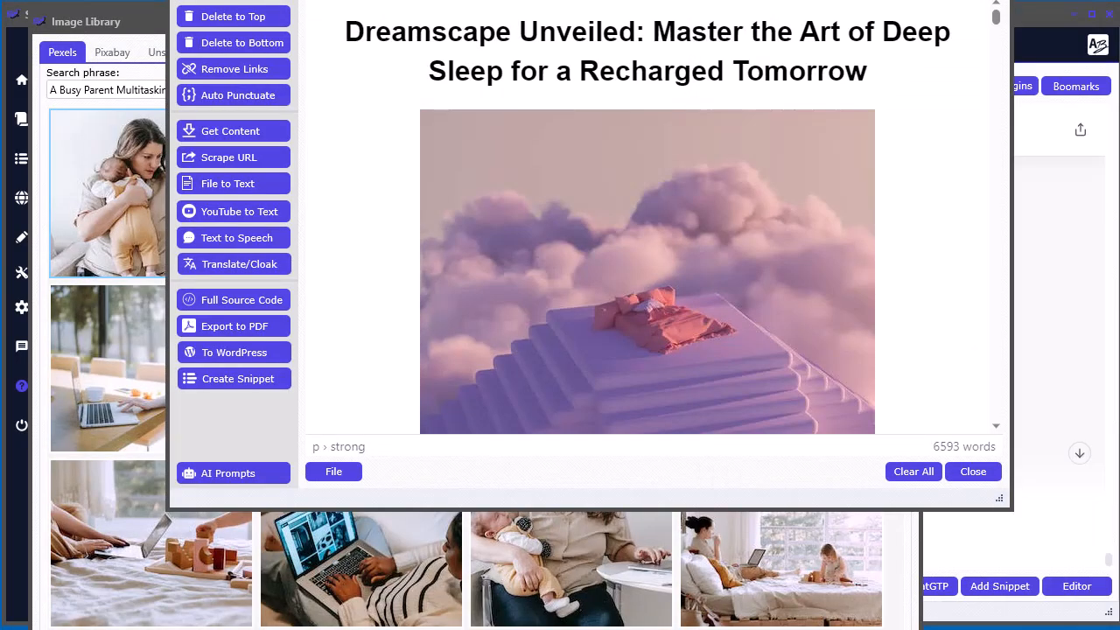
Shrink the cloud staircase image below the ebook title, keeping its proportions
{"action": "left_click", "coordinate": [620, 62]}
{"action": "scroll", "coordinate": [981, 281], "scroll_direction": "down", "scroll_amount": 5}
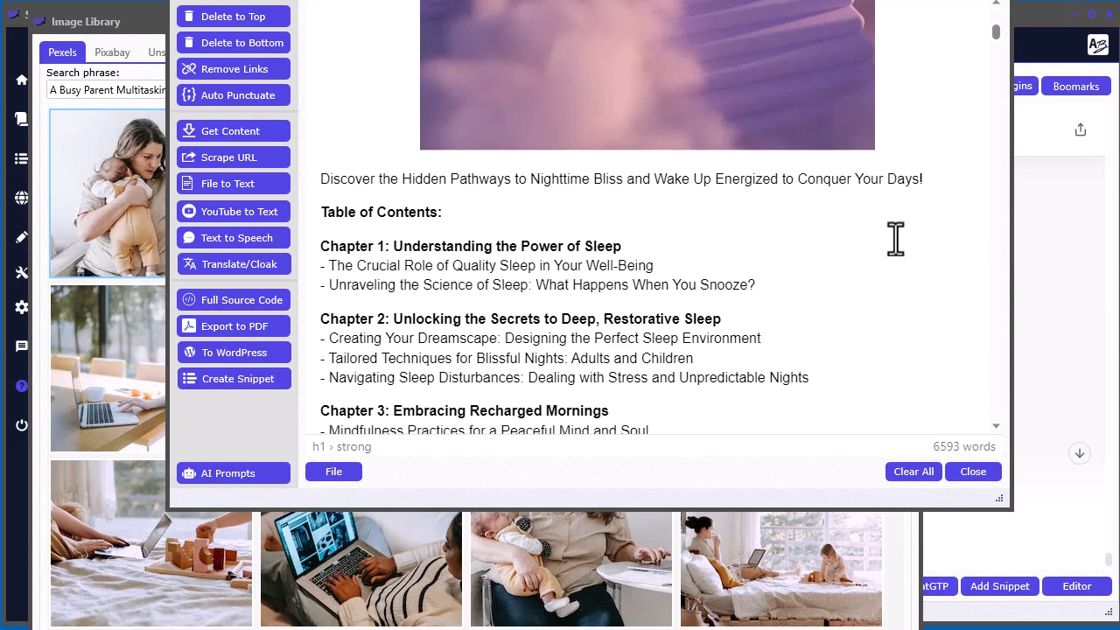
{"action": "scroll", "coordinate": [892, 297], "scroll_direction": "up", "scroll_amount": 5}
{"action": "left_click", "coordinate": [677, 255]}
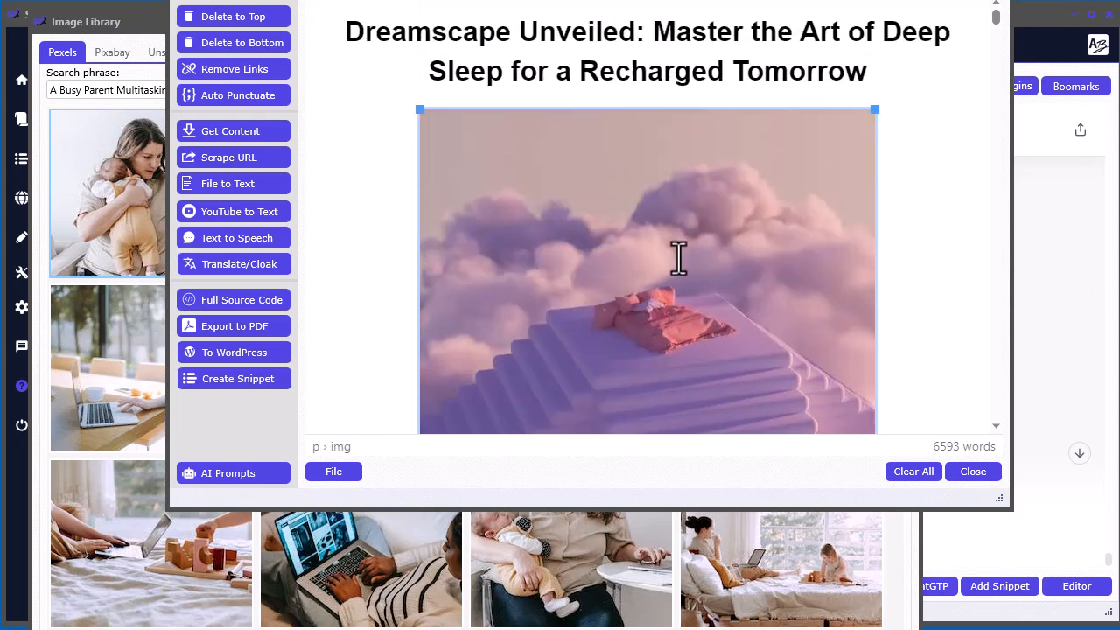
{"action": "scroll", "coordinate": [677, 267], "scroll_direction": "down", "scroll_amount": 5}
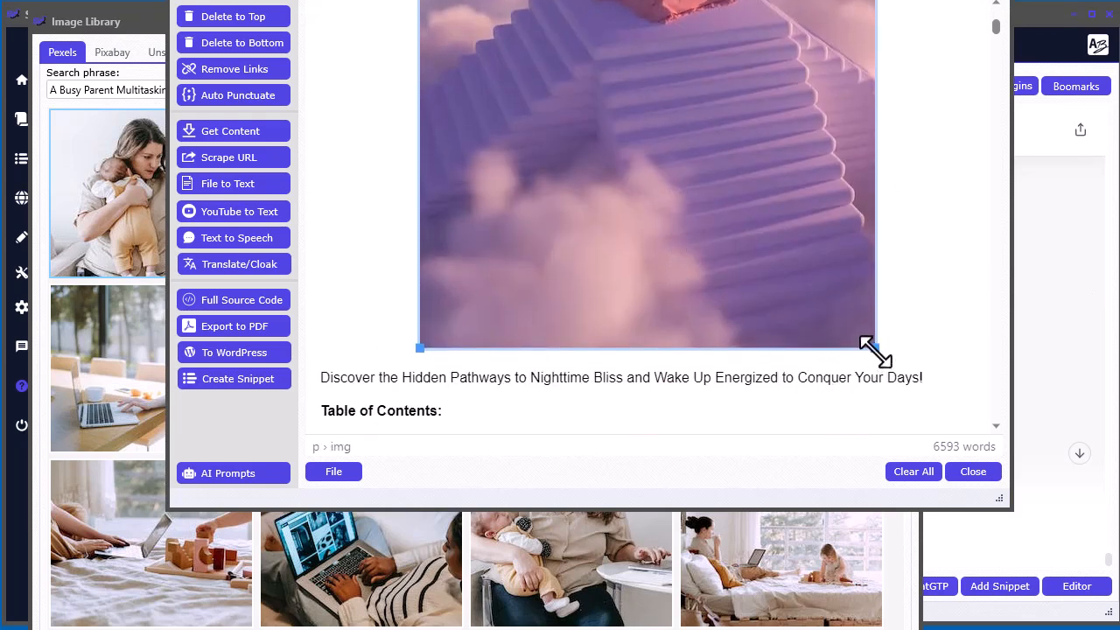
{"action": "left_click_drag", "start_coordinate": [875, 349], "coordinate": [841, 314]}
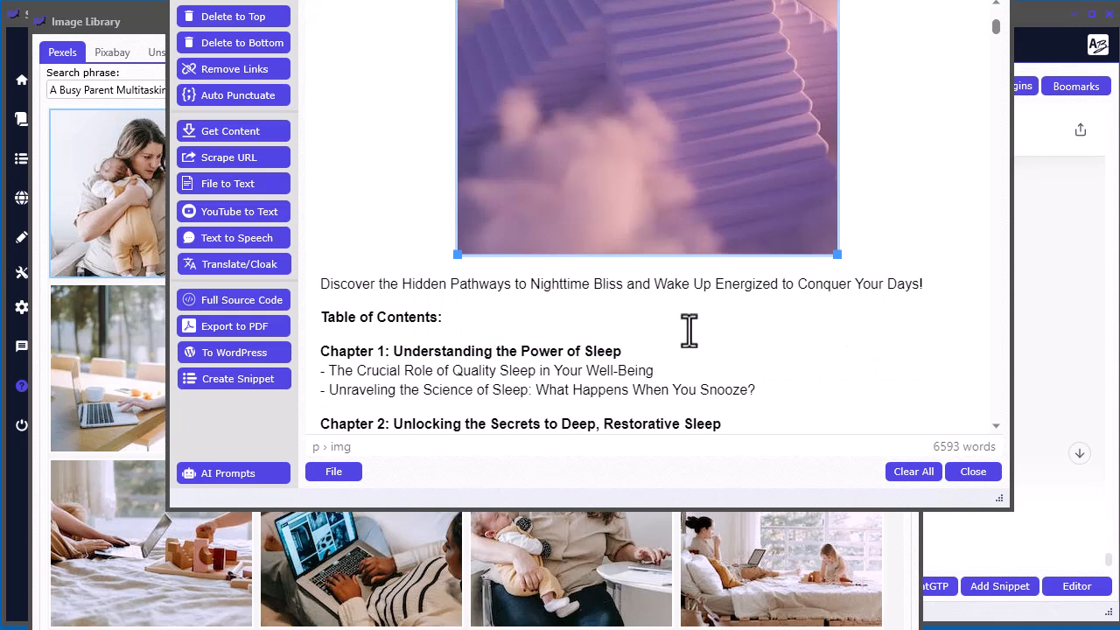
Insert a page break between the "Discover the Hidden Pathways" line and the Table of Contents heading
{"action": "left_click", "coordinate": [937, 297]}
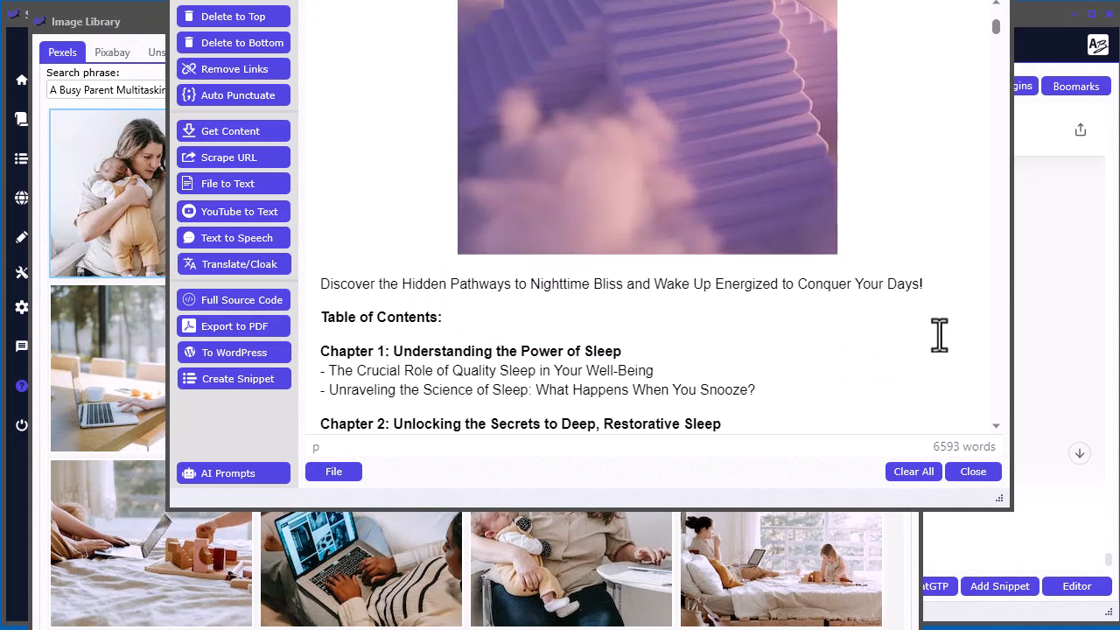
{"action": "key", "text": "Return"}
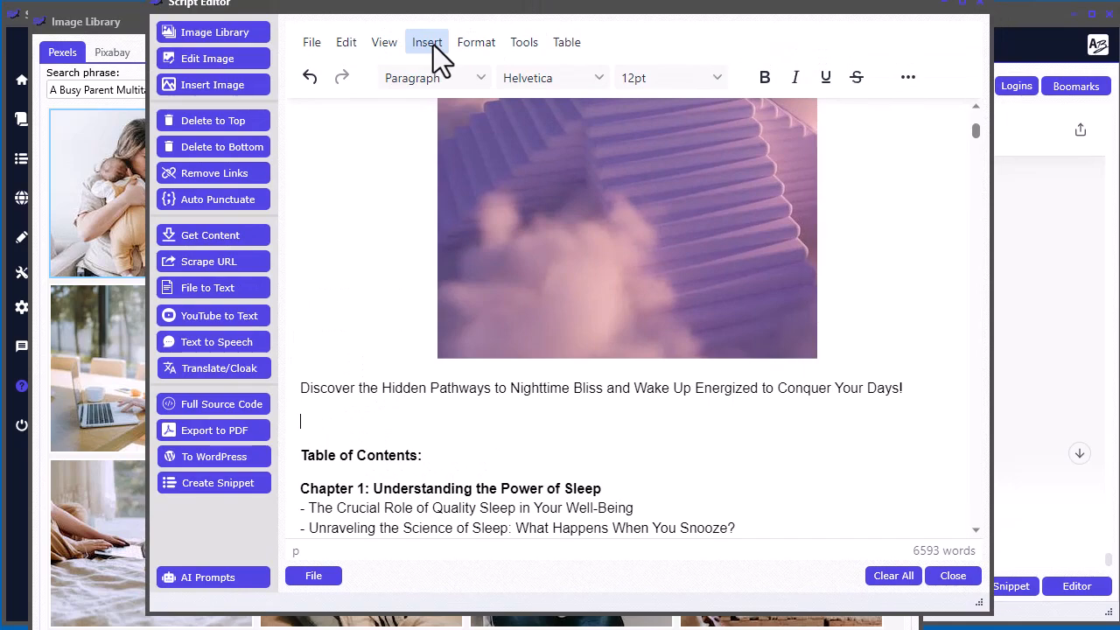
{"action": "left_click", "coordinate": [433, 44]}
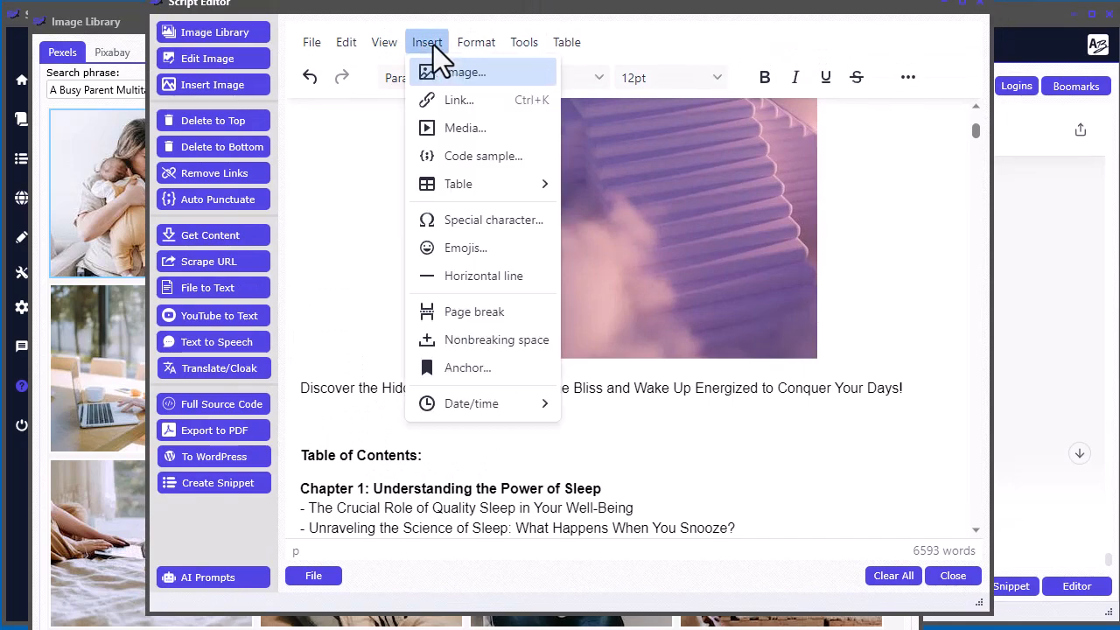
{"action": "left_click", "coordinate": [464, 314]}
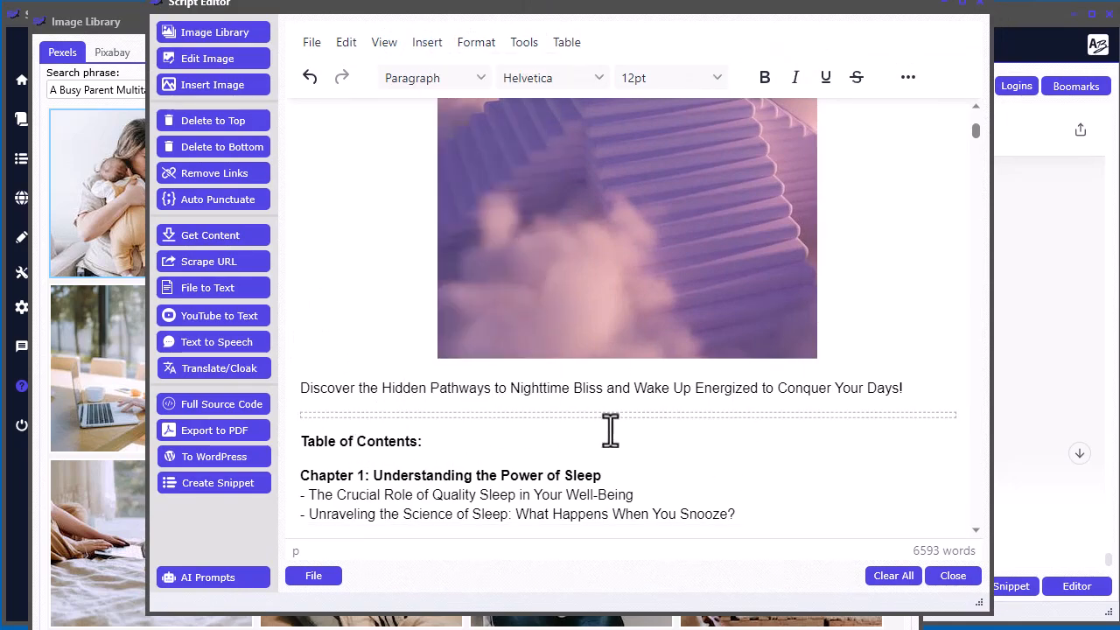
Insert a page break between the end of the table of contents and the Introduction heading
{"action": "scroll", "coordinate": [604, 459], "scroll_direction": "down", "scroll_amount": 5}
{"action": "left_click", "coordinate": [775, 240]}
{"action": "key", "text": "Return"}
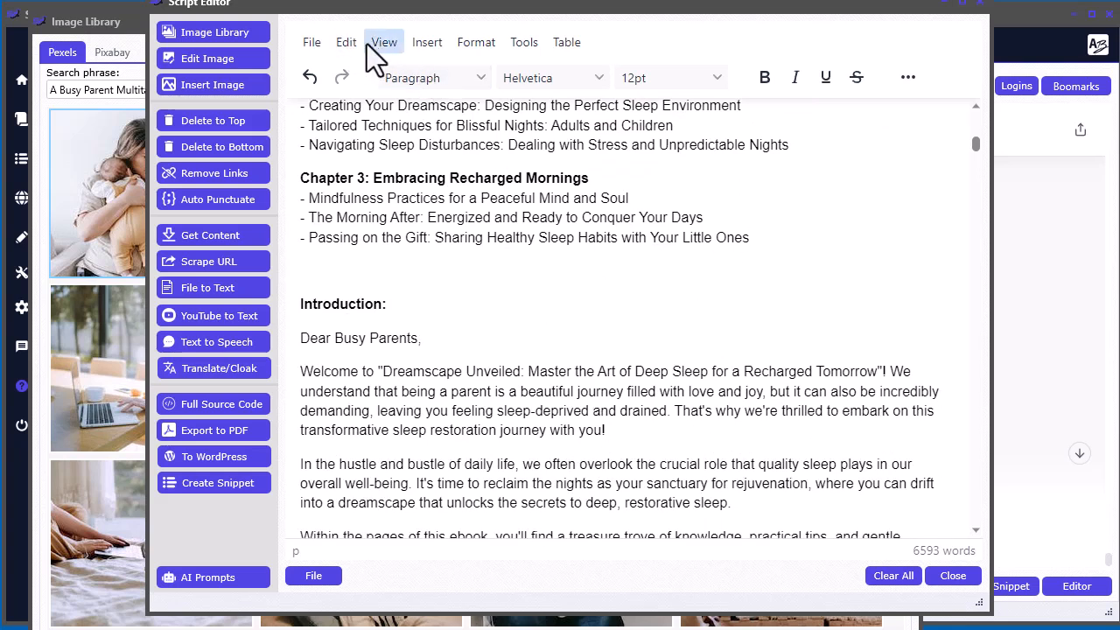
{"action": "left_click", "coordinate": [343, 42]}
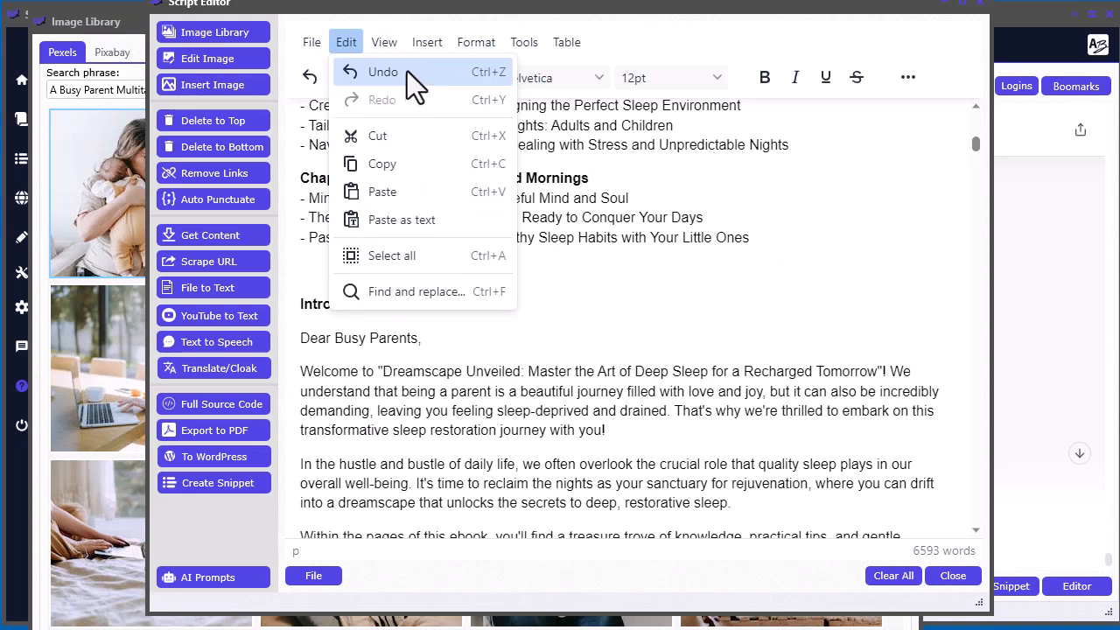
{"action": "mouse_move", "coordinate": [430, 40]}
{"action": "left_click", "coordinate": [484, 311]}
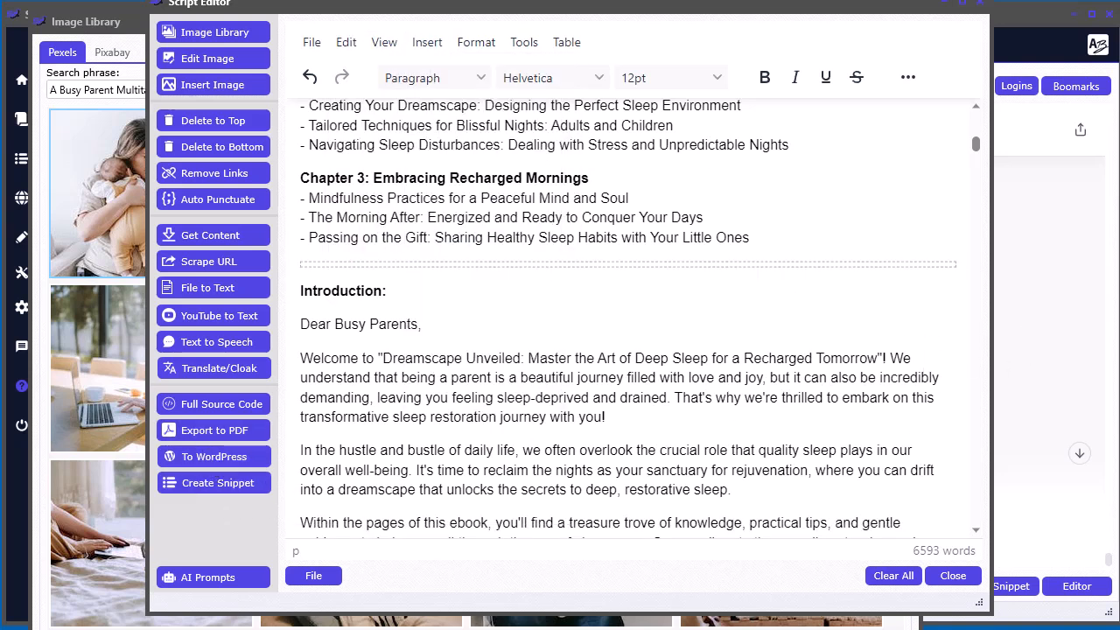
Export the ebook to PDF in 12 pt Helvetica with footer page numbers and no header title, replacing the existing sleep.pdf
{"action": "left_click", "coordinate": [249, 431]}
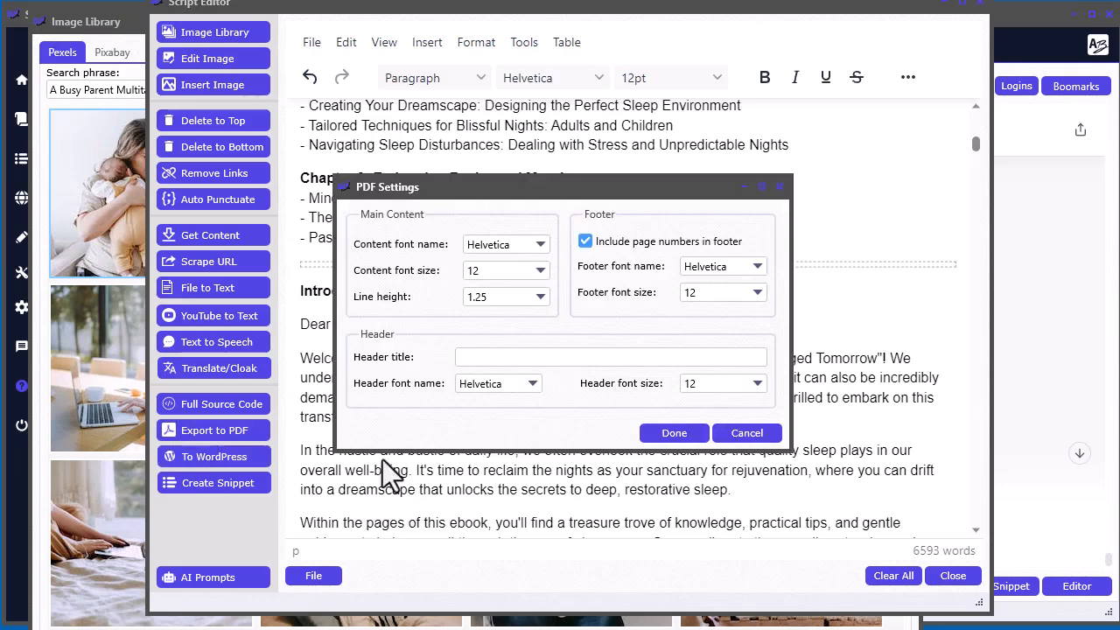
{"action": "left_click", "coordinate": [676, 435]}
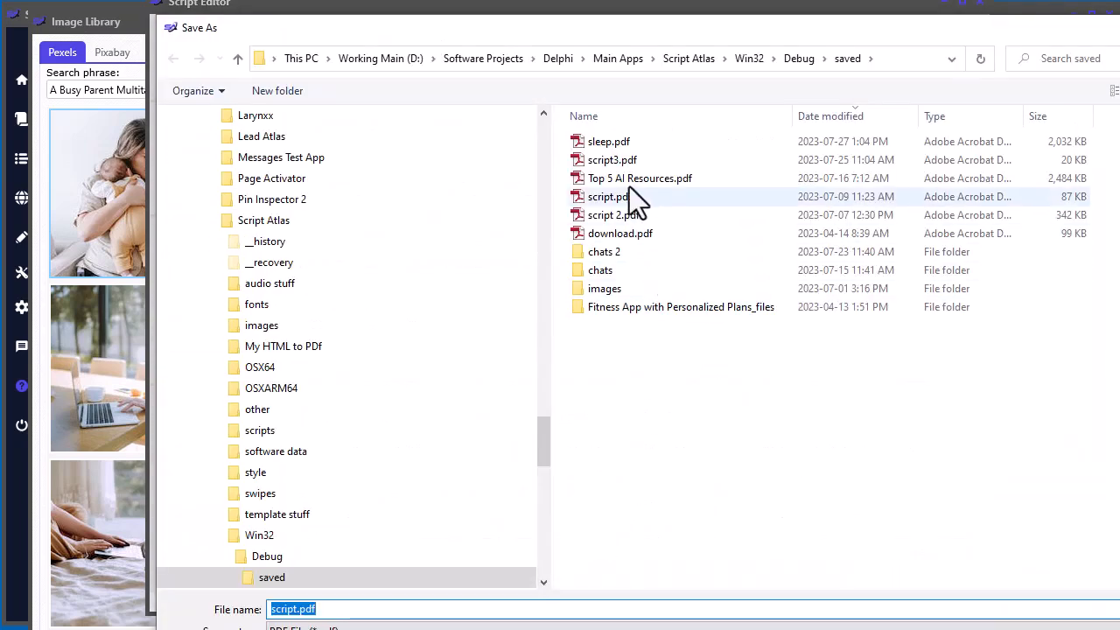
{"action": "left_click", "coordinate": [613, 142]}
{"action": "key", "text": "Return"}
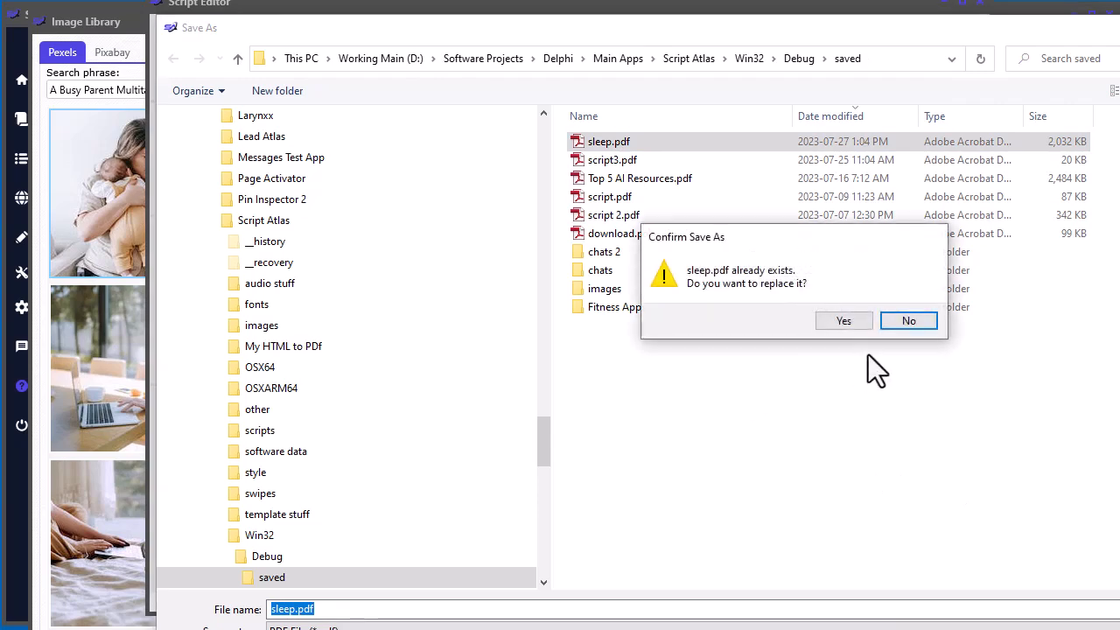
{"action": "left_click", "coordinate": [842, 321]}
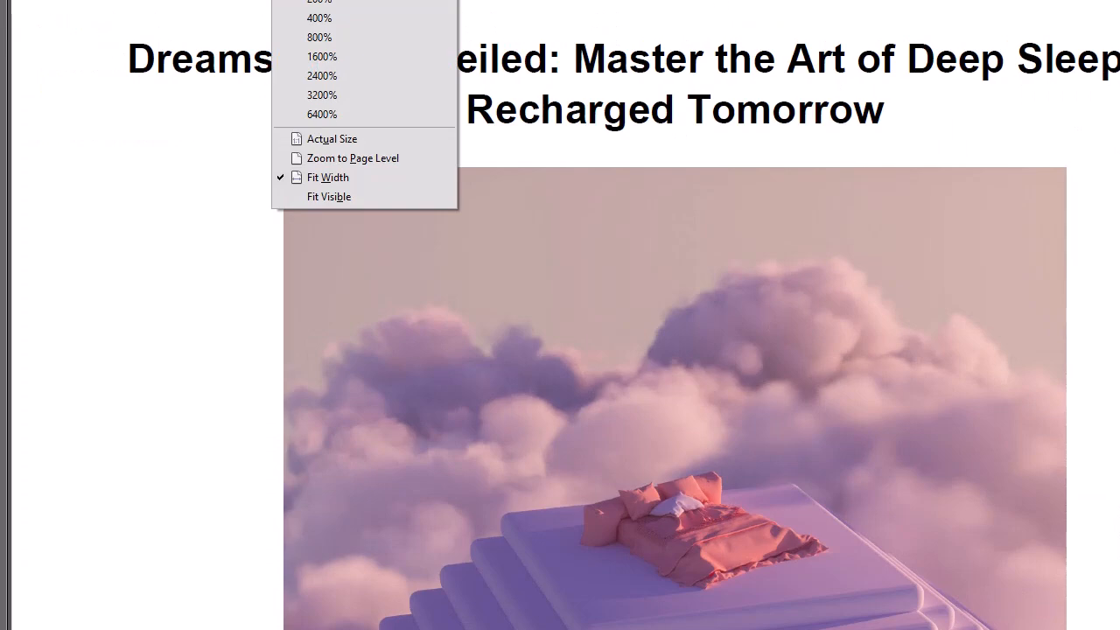
Reduce the exported PDF's zoom and check the layout of the title page and the separate table of contents page
{"action": "left_click", "coordinate": [320, 0]}
{"action": "scroll", "coordinate": [852, 464], "scroll_direction": "down", "scroll_amount": 20}
{"action": "scroll", "coordinate": [852, 462], "scroll_direction": "up", "scroll_amount": 20}
{"action": "scroll", "coordinate": [850, 463], "scroll_direction": "down", "scroll_amount": 15}
{"action": "scroll", "coordinate": [852, 462], "scroll_direction": "up", "scroll_amount": 5}
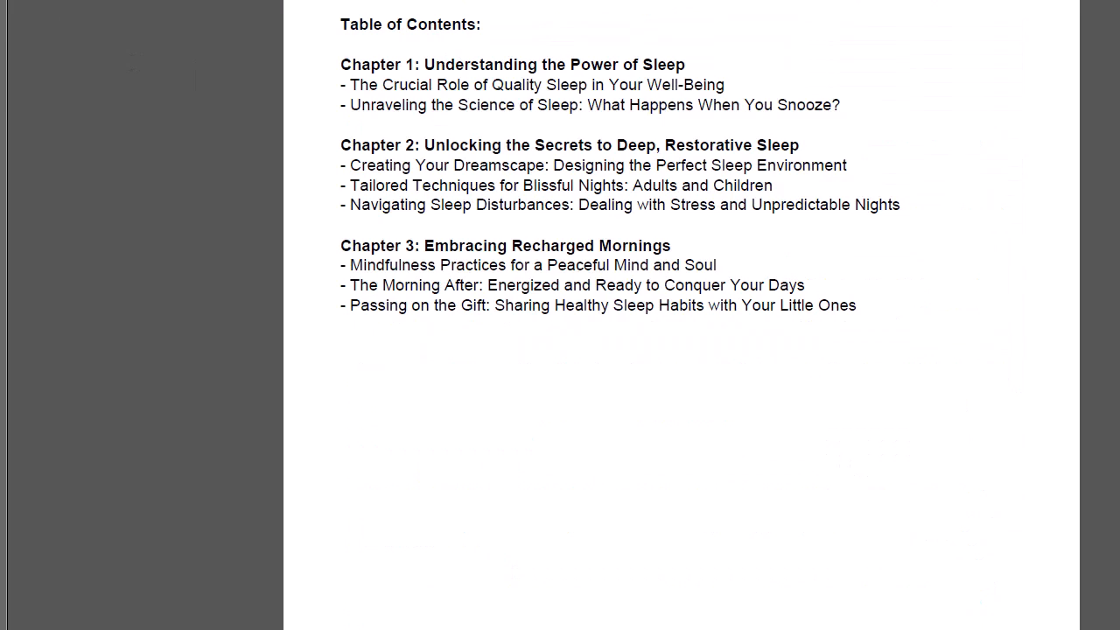
Review the PDF's remaining pages with the page thumbnails shown, go back to the title page, and close the PDF
{"action": "left_click", "coordinate": [328, 0]}
{"action": "left_click", "coordinate": [98, 114]}
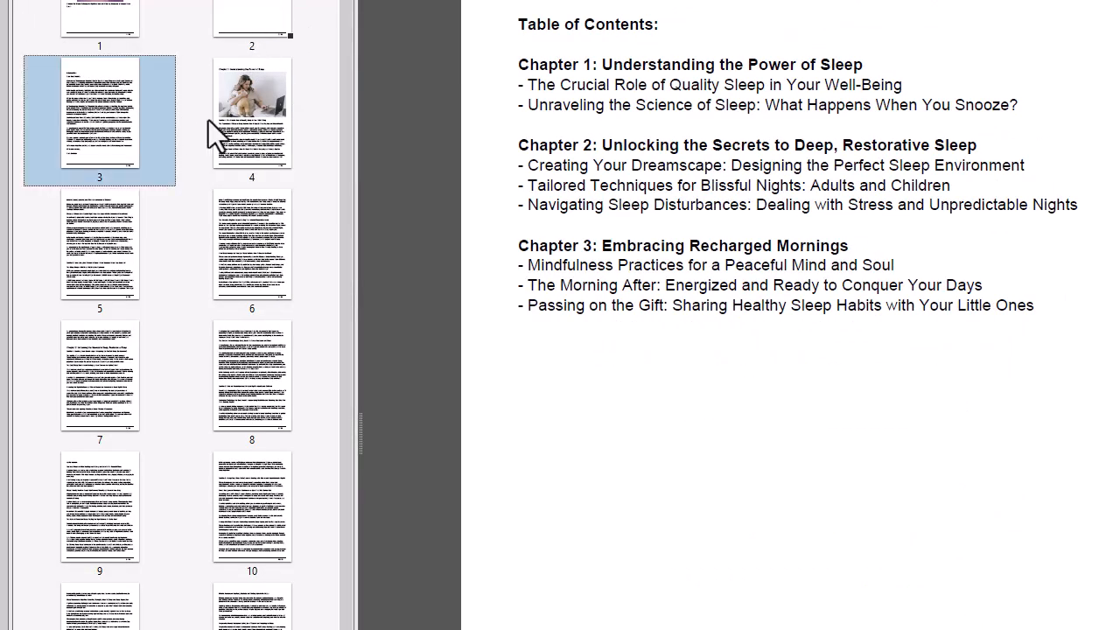
{"action": "left_click", "coordinate": [253, 157]}
{"action": "left_click", "coordinate": [203, 290]}
{"action": "left_click", "coordinate": [87, 303]}
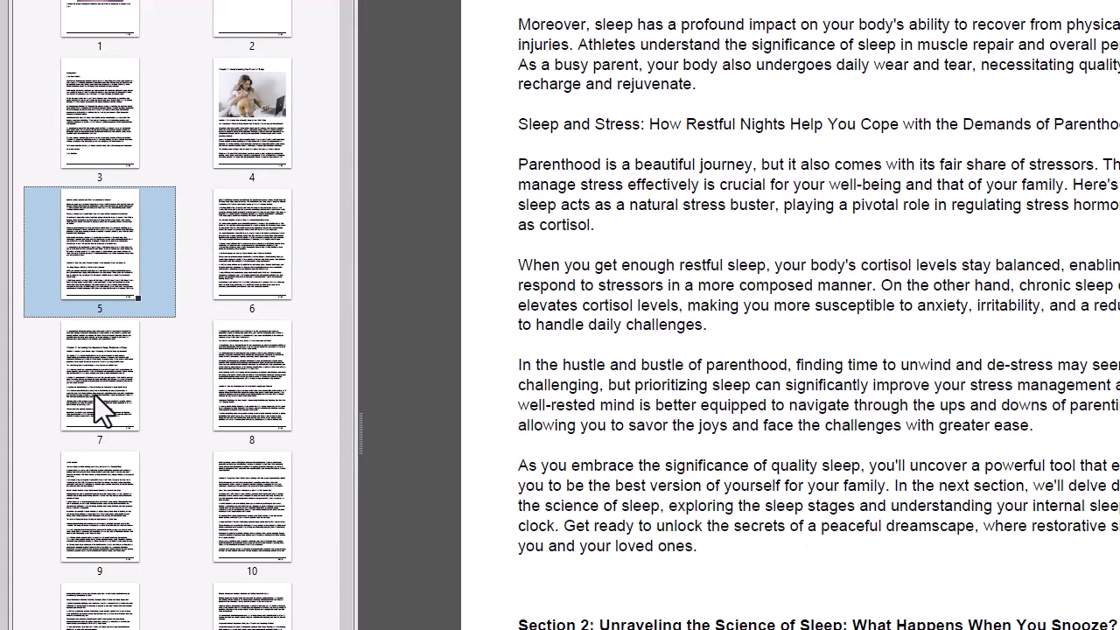
{"action": "scroll", "coordinate": [707, 419], "scroll_direction": "down", "scroll_amount": 20}
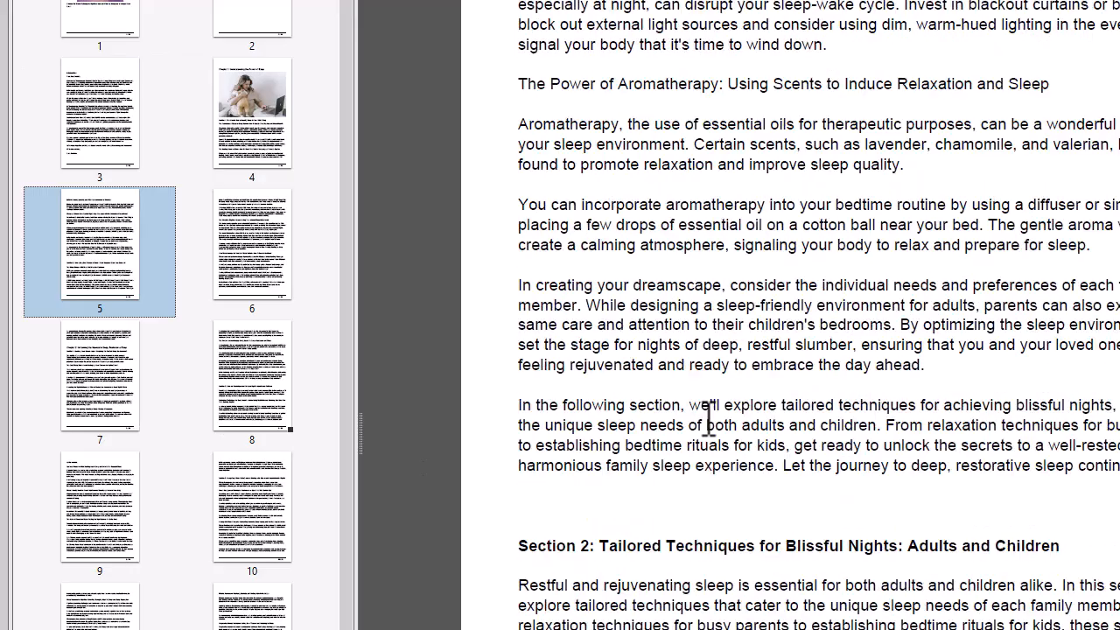
{"action": "scroll", "coordinate": [708, 420], "scroll_direction": "down", "scroll_amount": 20}
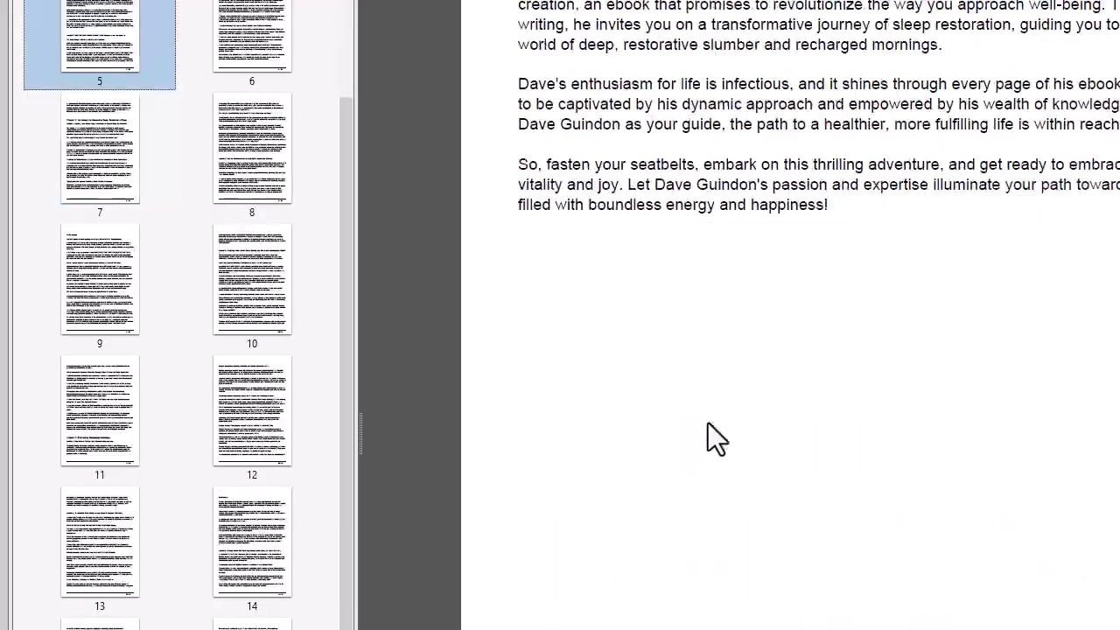
{"action": "scroll", "coordinate": [708, 423], "scroll_direction": "up", "scroll_amount": 5}
{"action": "scroll", "coordinate": [690, 425], "scroll_direction": "up", "scroll_amount": 20}
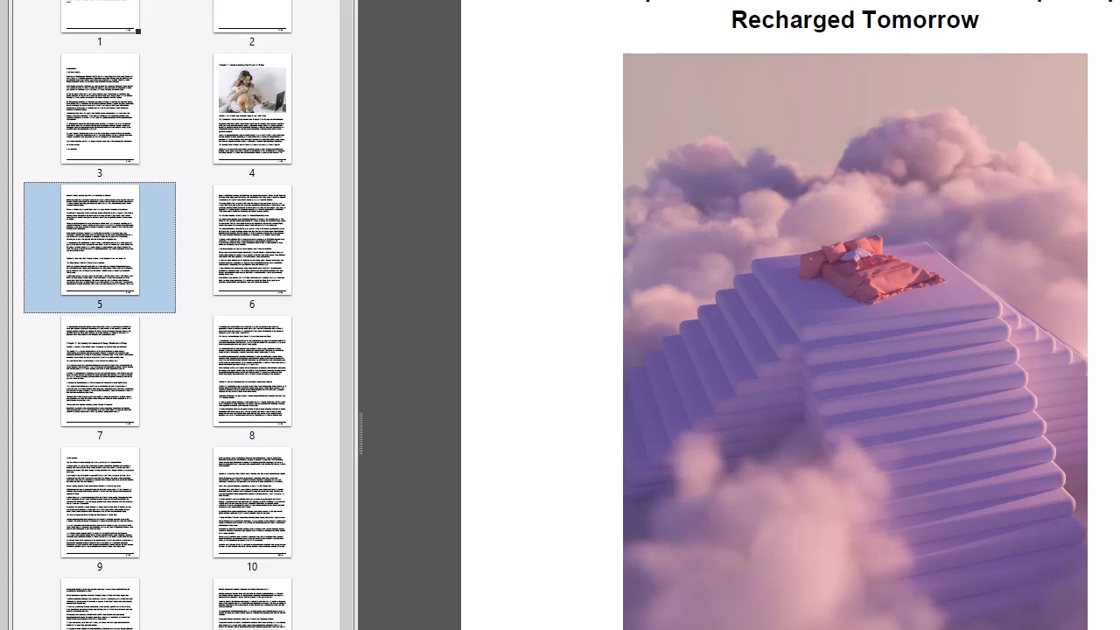
{"action": "scroll", "coordinate": [855, 349], "scroll_direction": "up", "scroll_amount": 1}
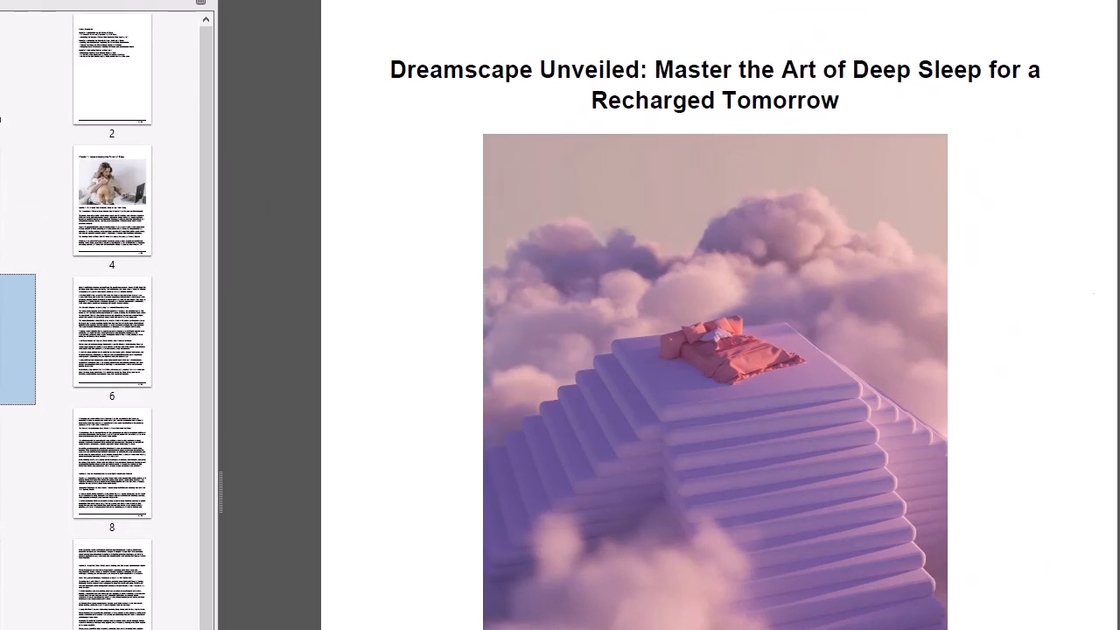
{"action": "left_click_drag", "start_coordinate": [1111, 237], "coordinate": [1076, 242]}
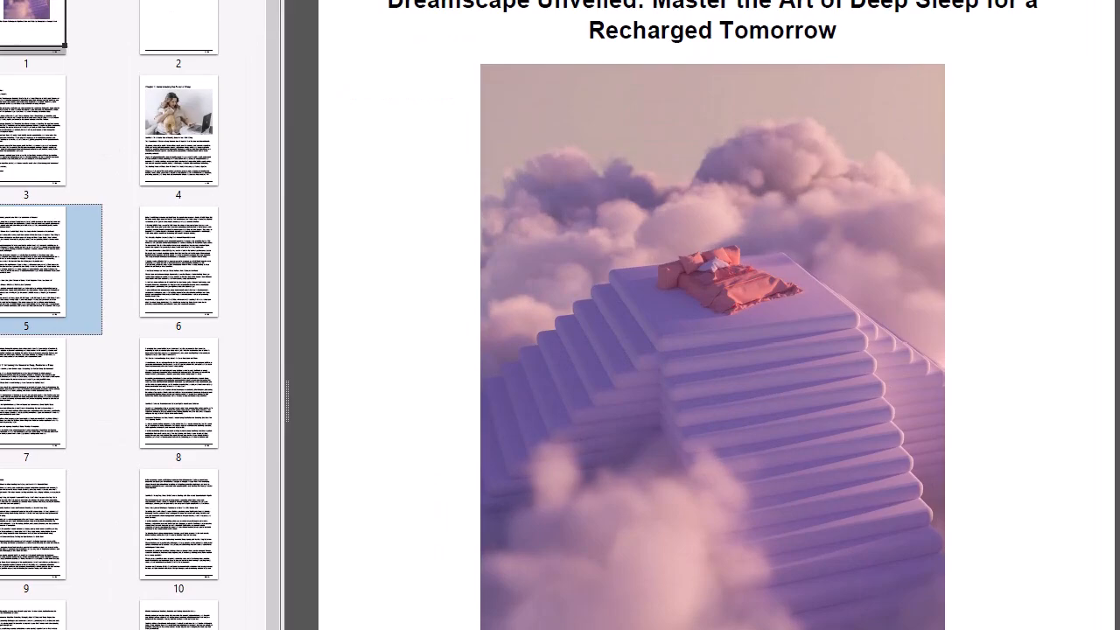
{"action": "key", "text": "F4"}
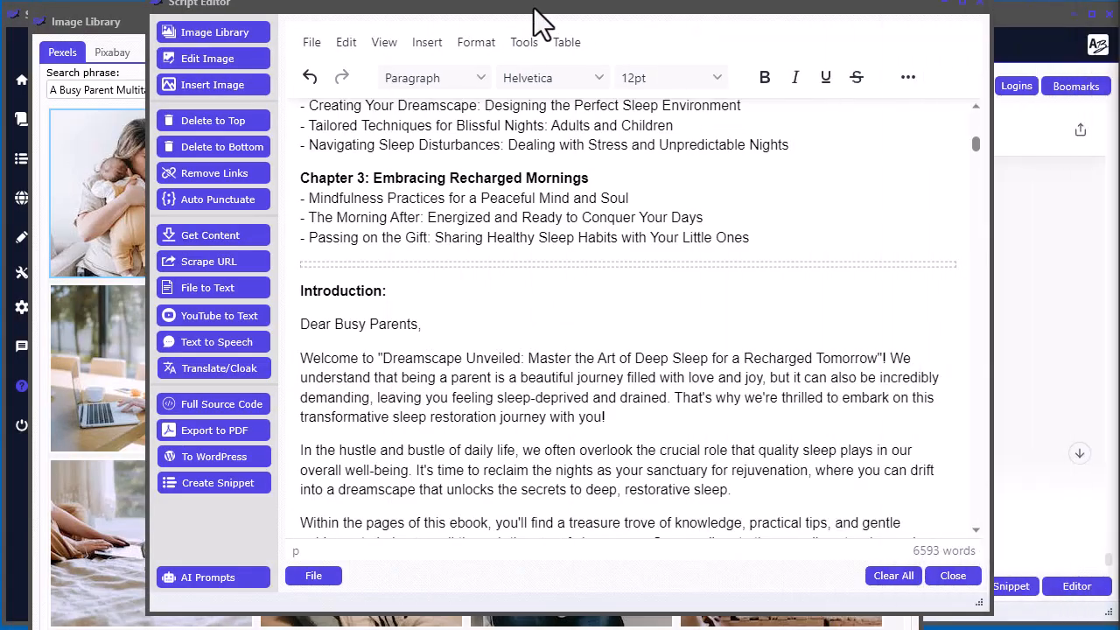
Move the Script Editor window off the browser and reread ChatGPT's three image suggestions for the content
{"action": "left_click_drag", "start_coordinate": [534, 7], "coordinate": [1119, 22]}
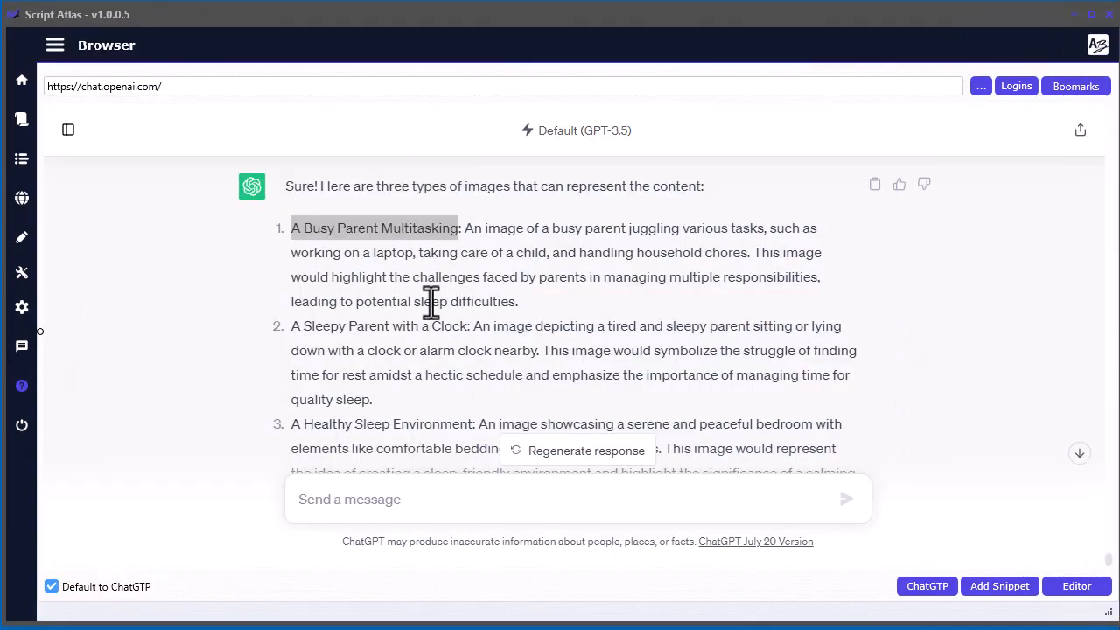
{"action": "left_click", "coordinate": [430, 301]}
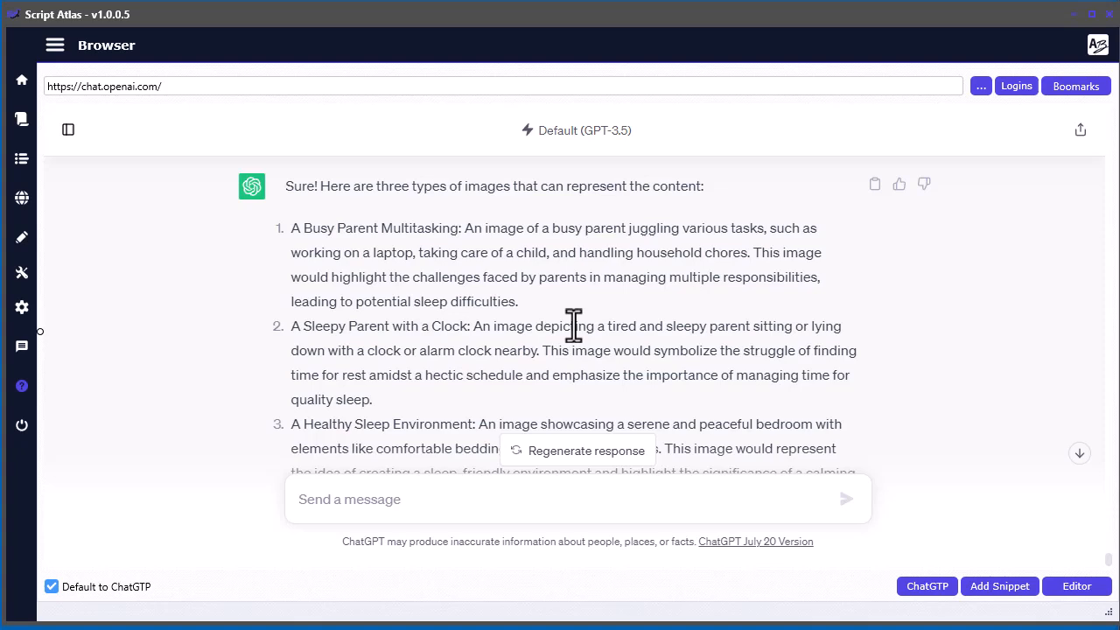
{"action": "scroll", "coordinate": [564, 342], "scroll_direction": "up", "scroll_amount": 3}
{"action": "scroll", "coordinate": [563, 337], "scroll_direction": "down", "scroll_amount": 4}
{"action": "scroll", "coordinate": [563, 336], "scroll_direction": "down", "scroll_amount": 1}
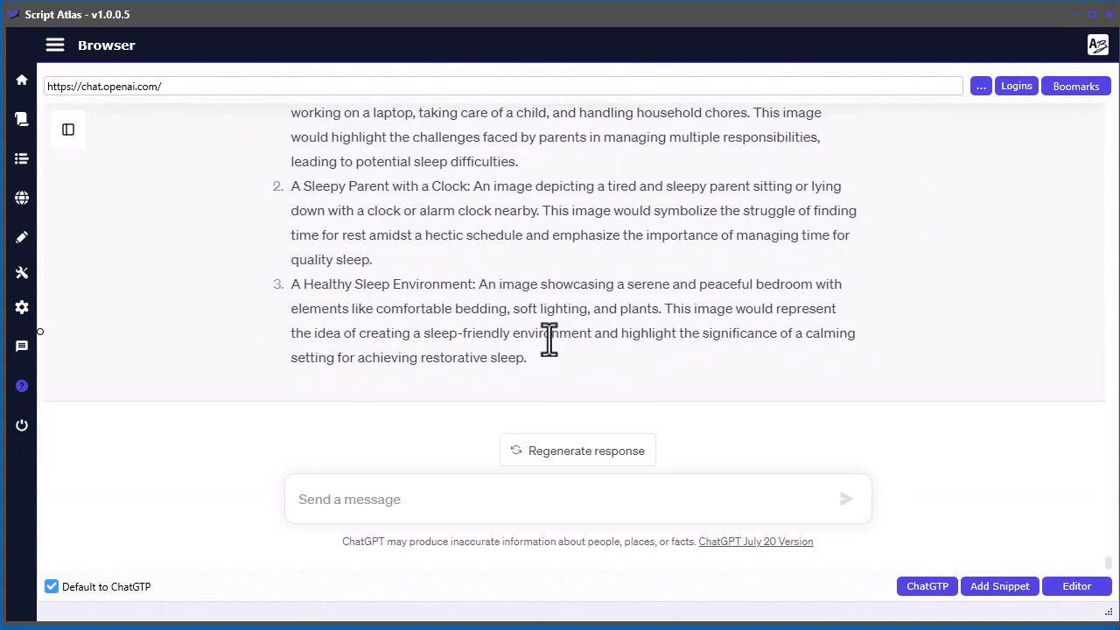
{"action": "left_click_drag", "start_coordinate": [1118, 87], "coordinate": [687, 56]}
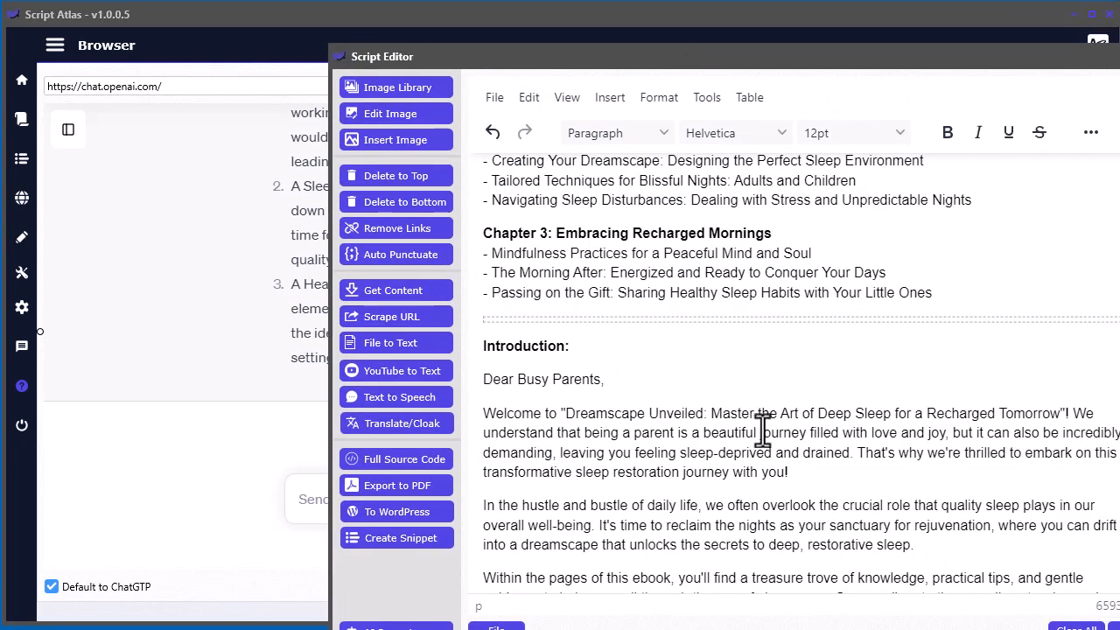
{"action": "left_click_drag", "start_coordinate": [805, 67], "coordinate": [1118, 113]}
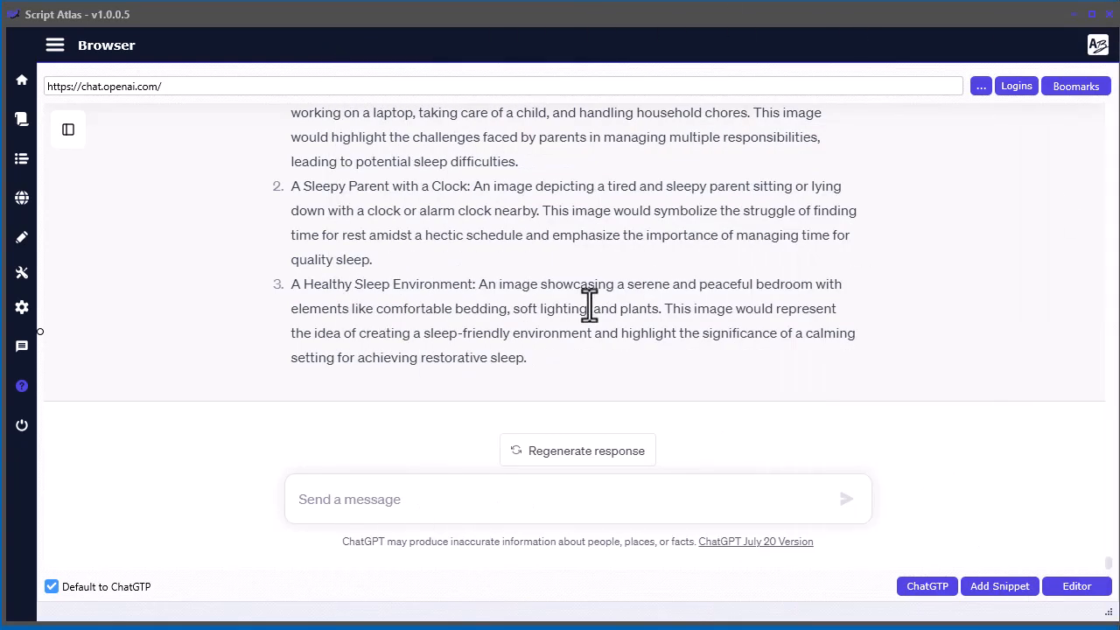
{"action": "scroll", "coordinate": [564, 385], "scroll_direction": "up", "scroll_amount": 4}
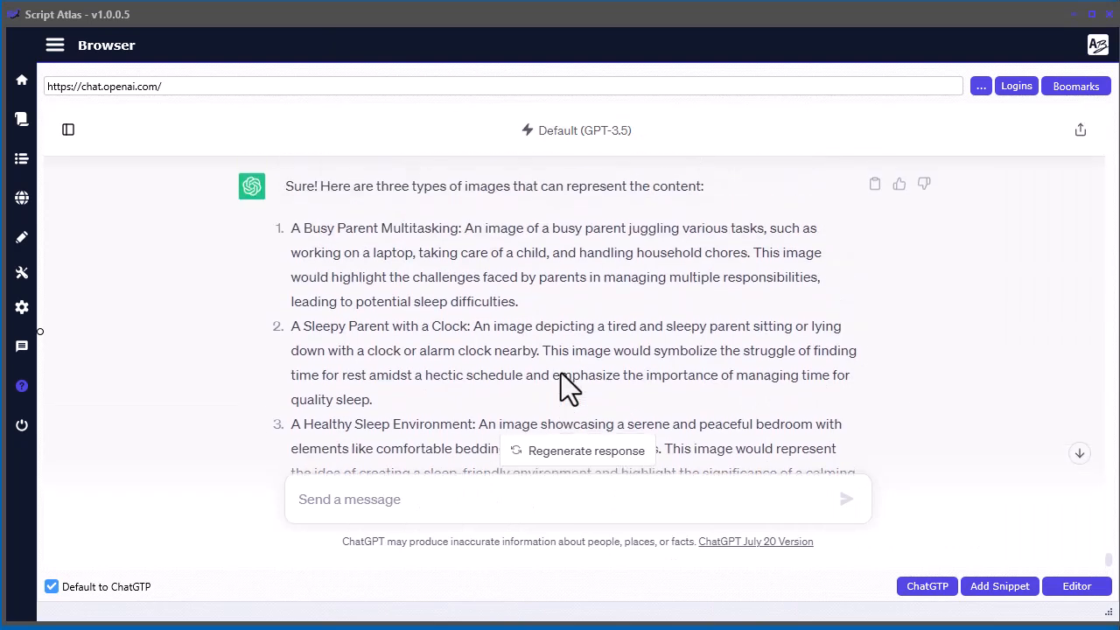
{"action": "scroll", "coordinate": [562, 367], "scroll_direction": "up", "scroll_amount": 3}
{"action": "scroll", "coordinate": [563, 361], "scroll_direction": "down", "scroll_amount": 6}
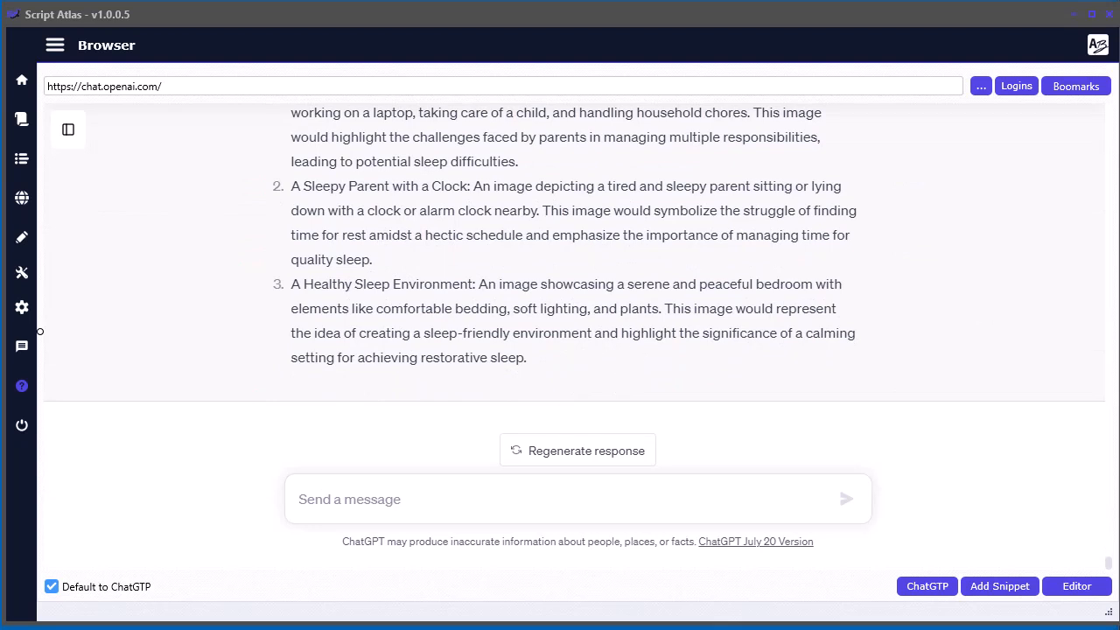
Bring the Script Editor back in front of the browser, showing the start of the ebook with its title and cloud staircase image
{"action": "key", "text": "alt+Tab"}
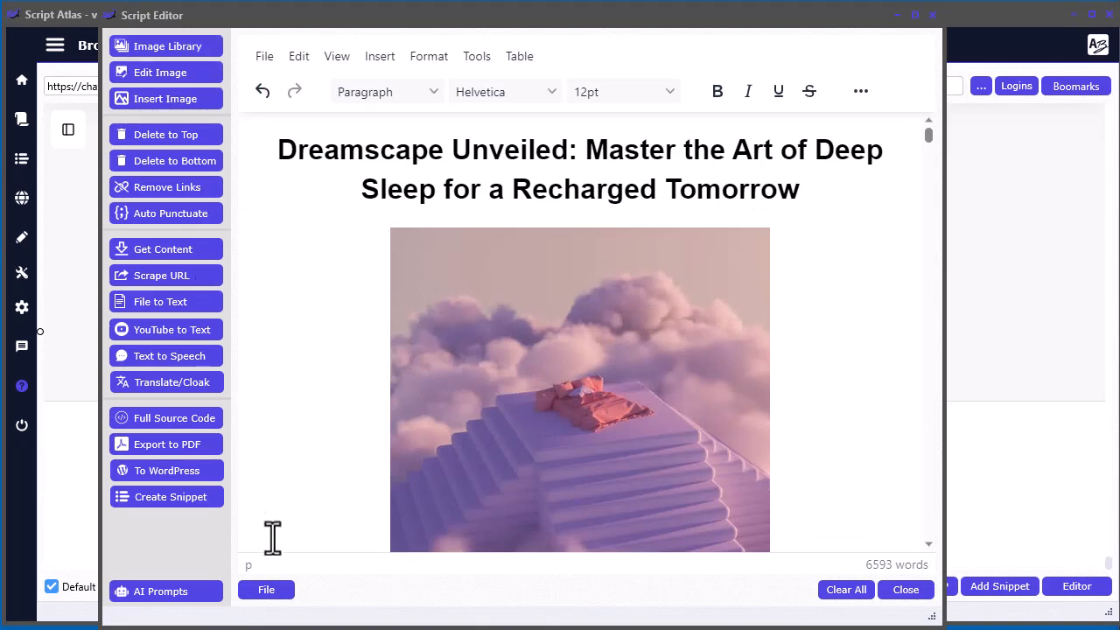
{"action": "scroll", "coordinate": [852, 420], "scroll_direction": "down", "scroll_amount": 3}
{"action": "scroll", "coordinate": [854, 433], "scroll_direction": "up", "scroll_amount": 2}
{"action": "left_click_drag", "start_coordinate": [478, 23], "coordinate": [519, 19]}
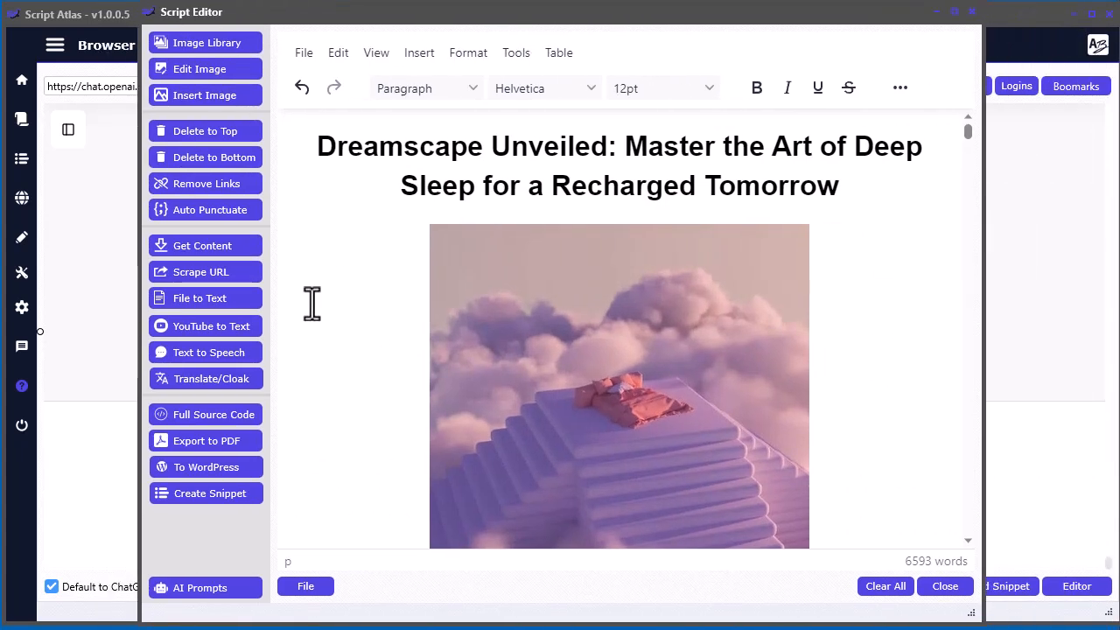